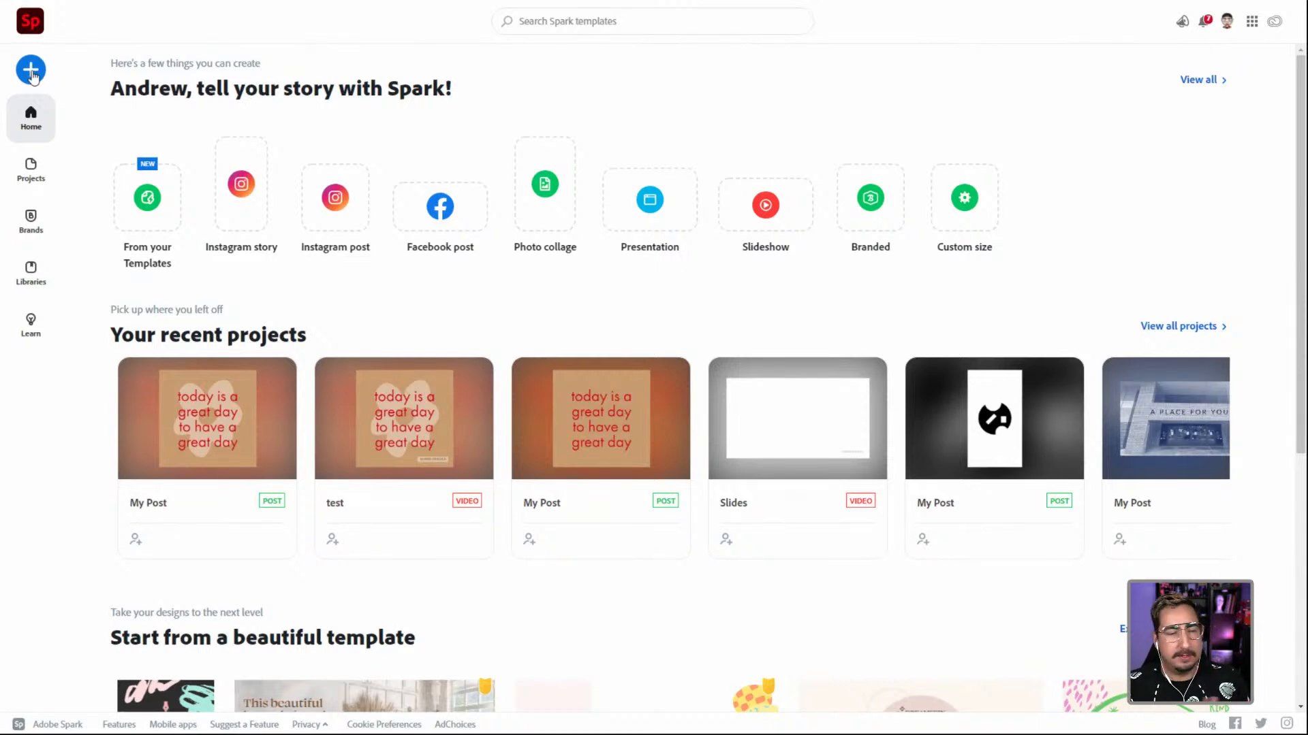
# Step: Create a new blank Facebook post and dismiss the template suggestions
pyautogui.click(31, 71)
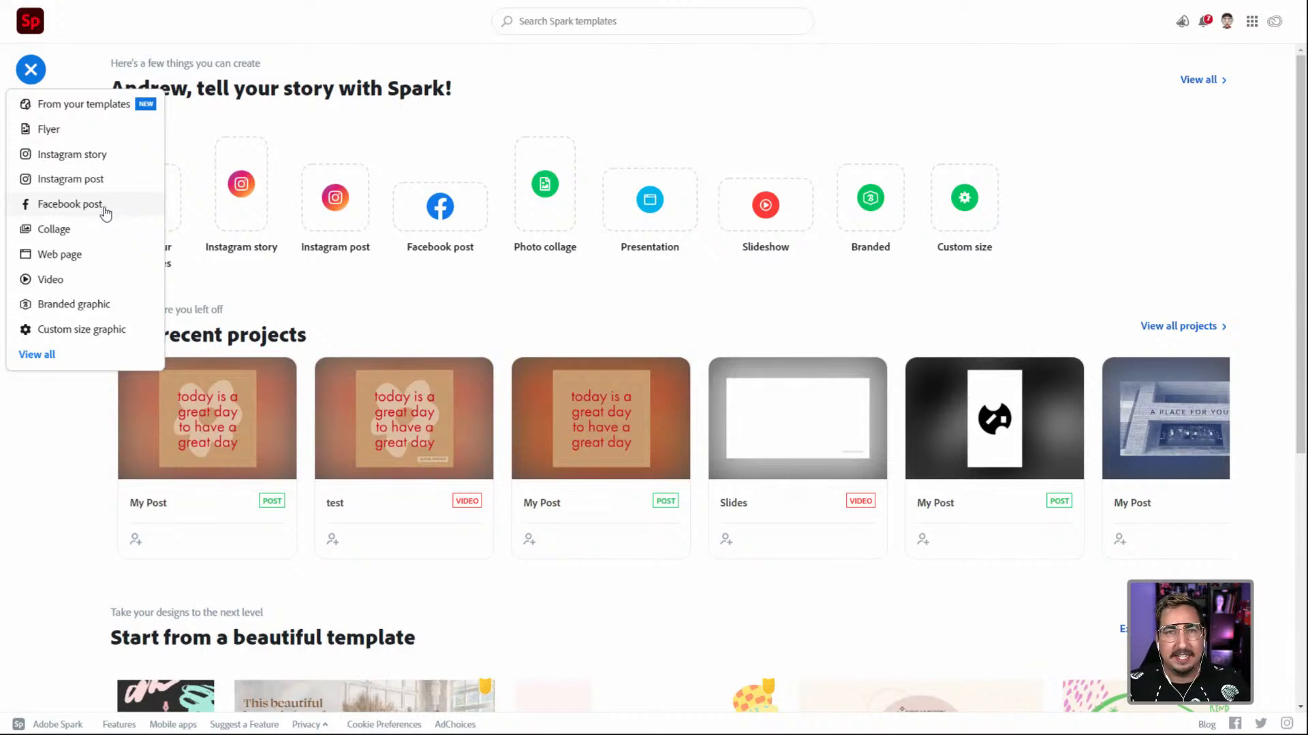
pyautogui.click(105, 208)
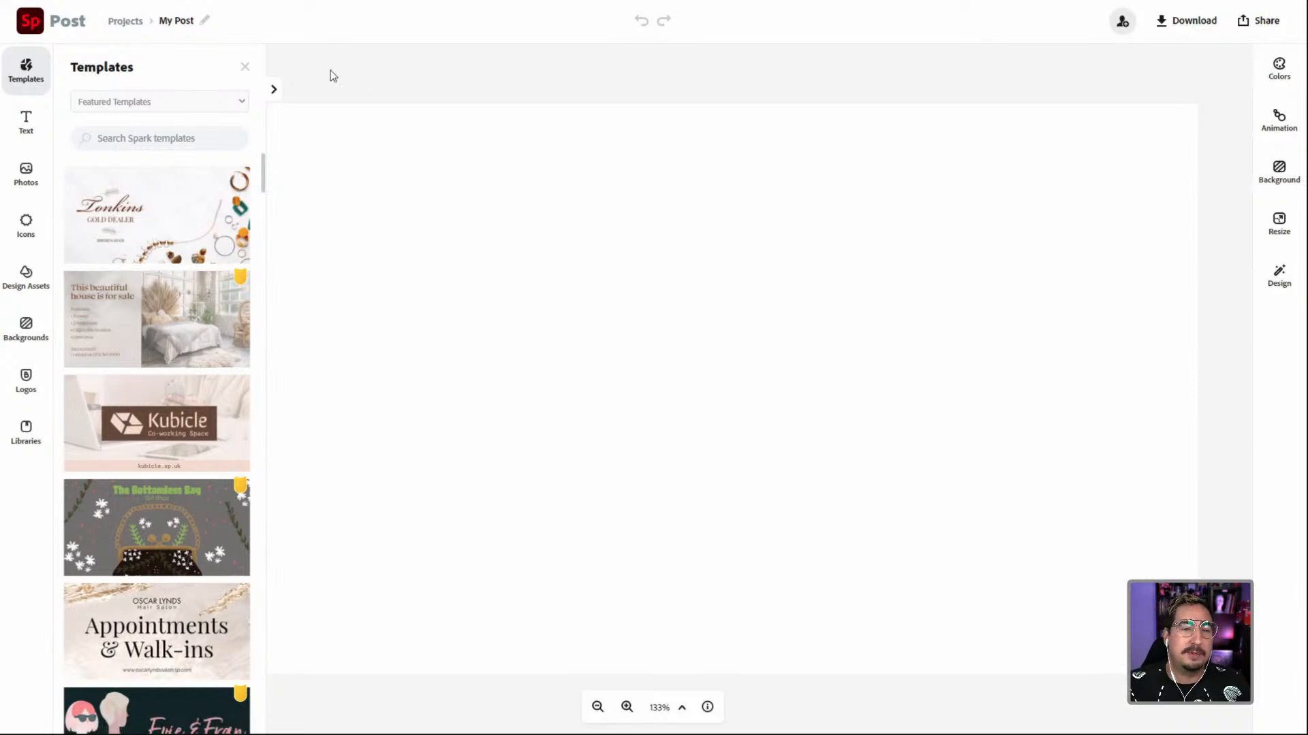
pyautogui.click(245, 67)
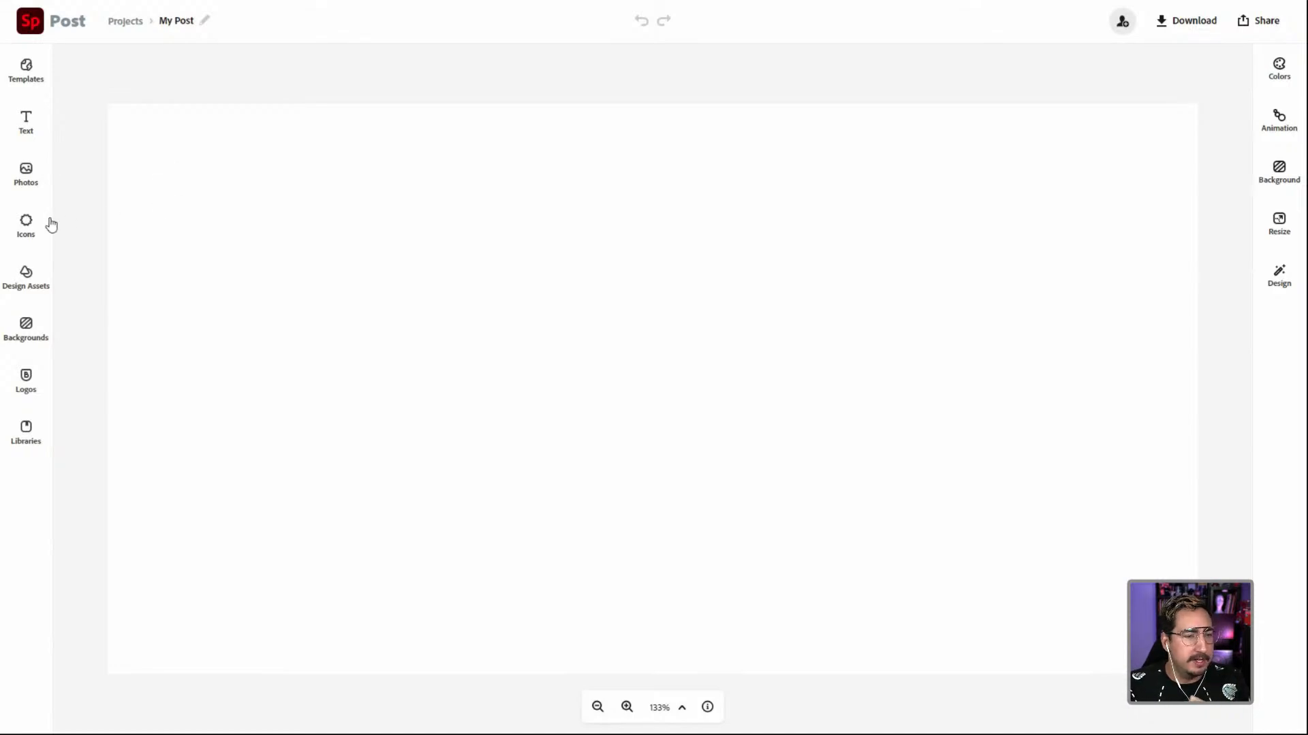
# Step: Search the free photos for "holiday" and browse the results for a suitable background image
pyautogui.click(27, 175)
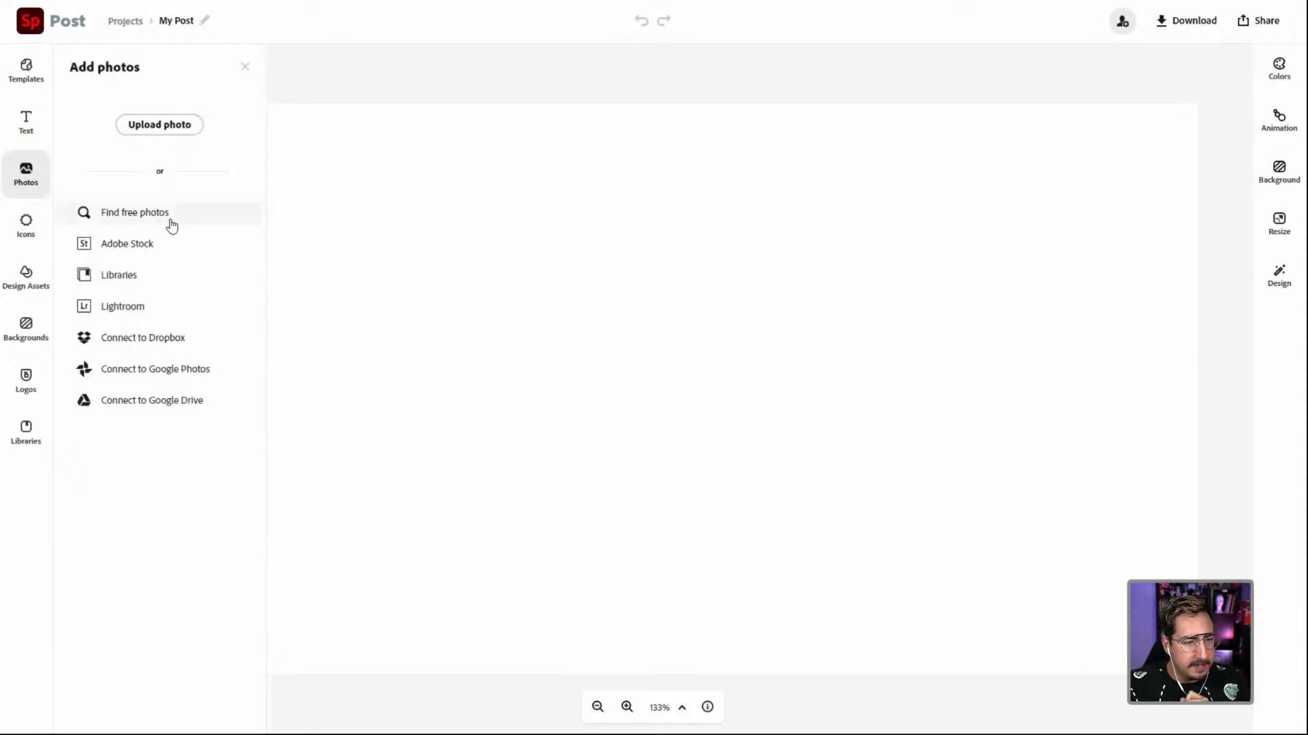
pyautogui.click(163, 216)
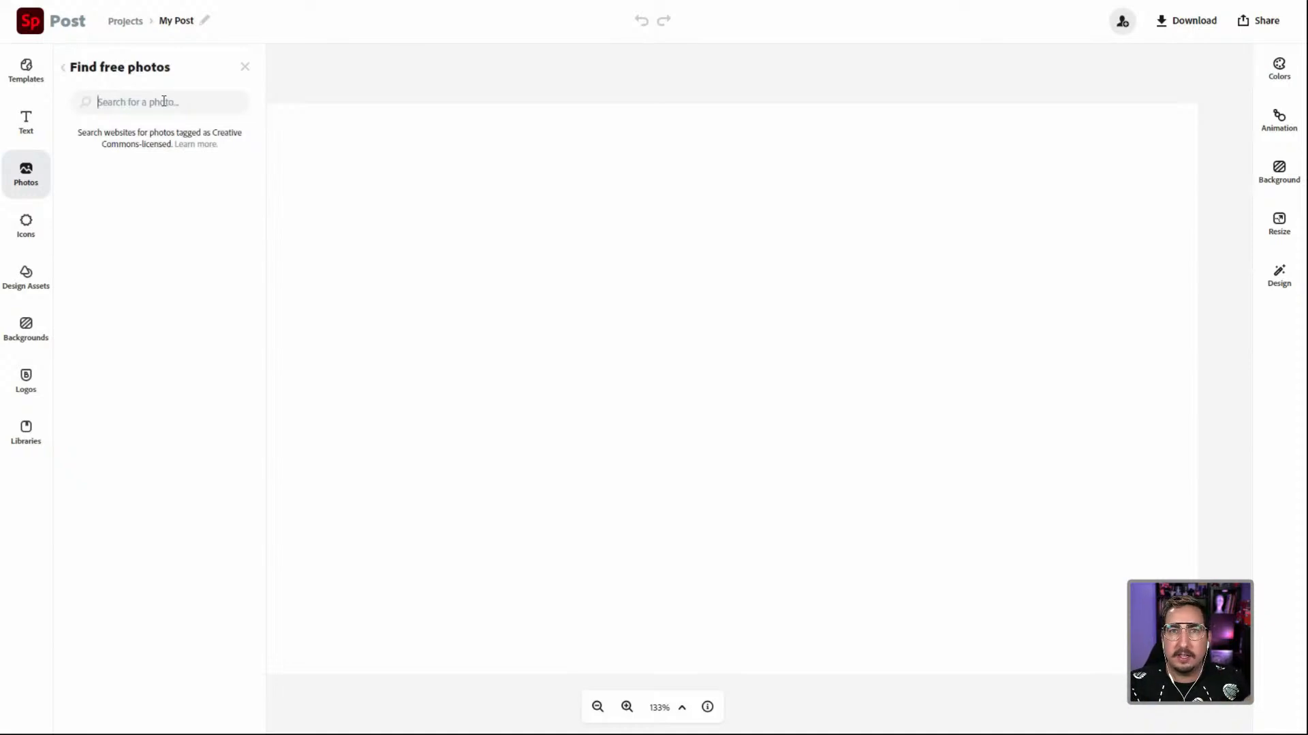
pyautogui.write('holiday')
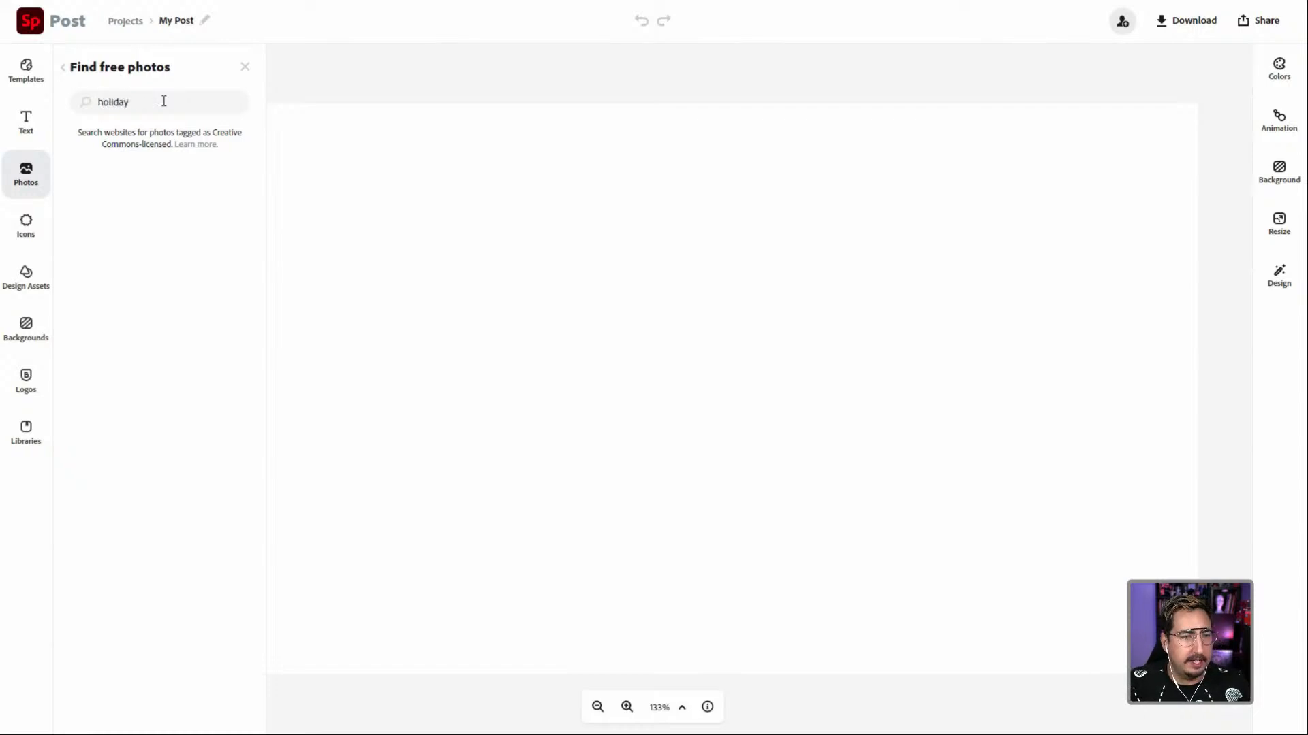
pyautogui.press('Return')
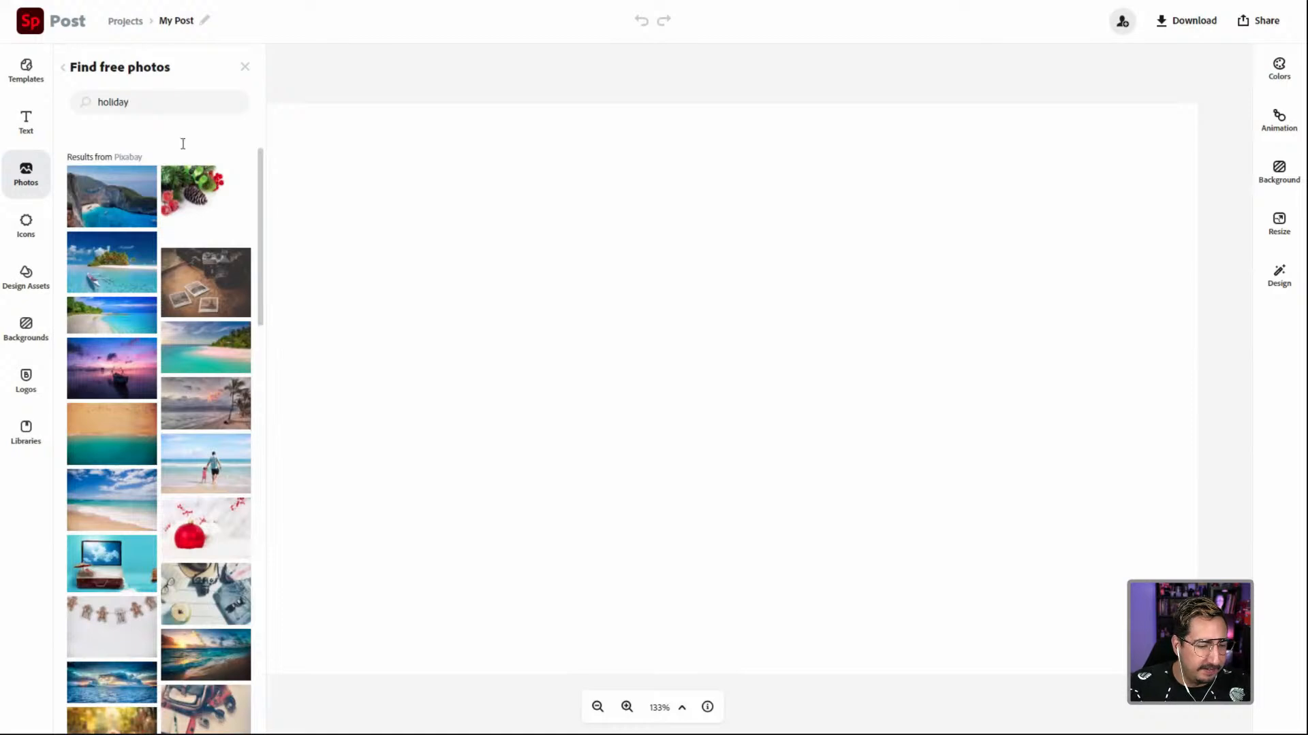
pyautogui.scroll(-3, 161, 311)
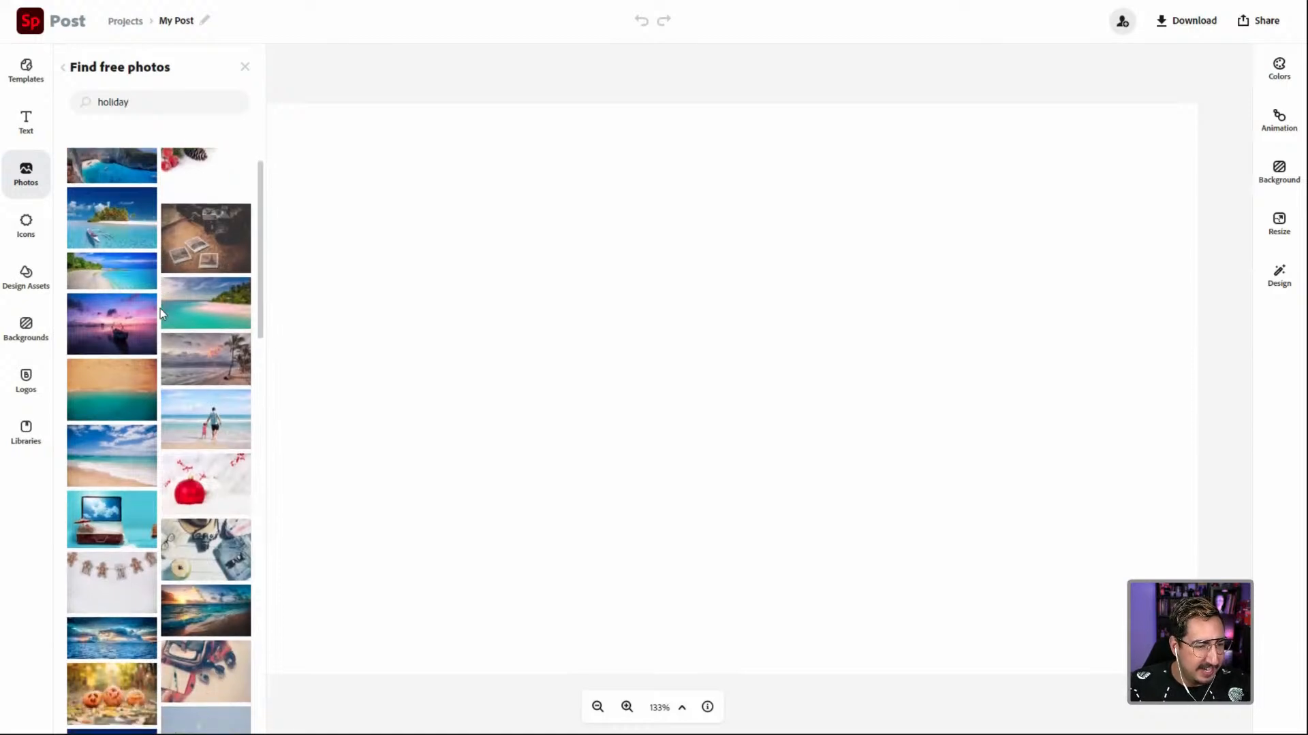
pyautogui.scroll(-6, 160, 310)
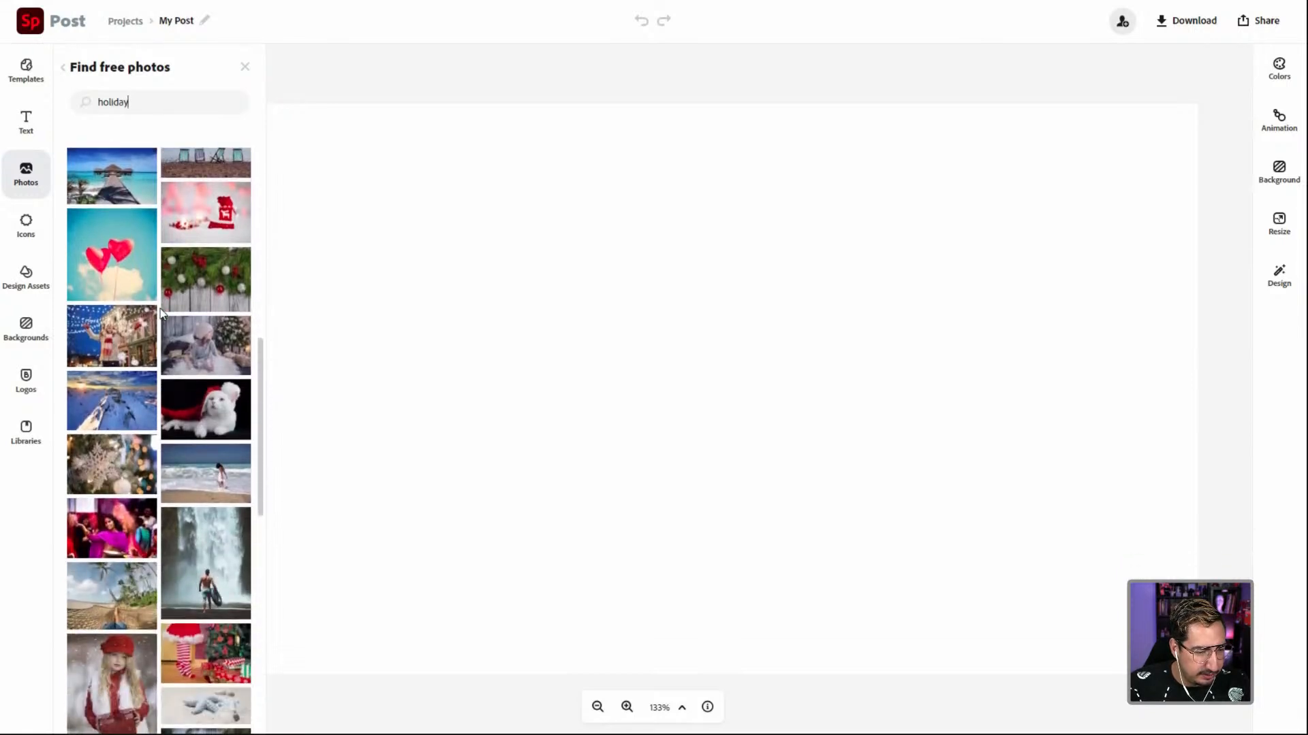
pyautogui.scroll(-5, 161, 310)
pyautogui.scroll(-8, 161, 314)
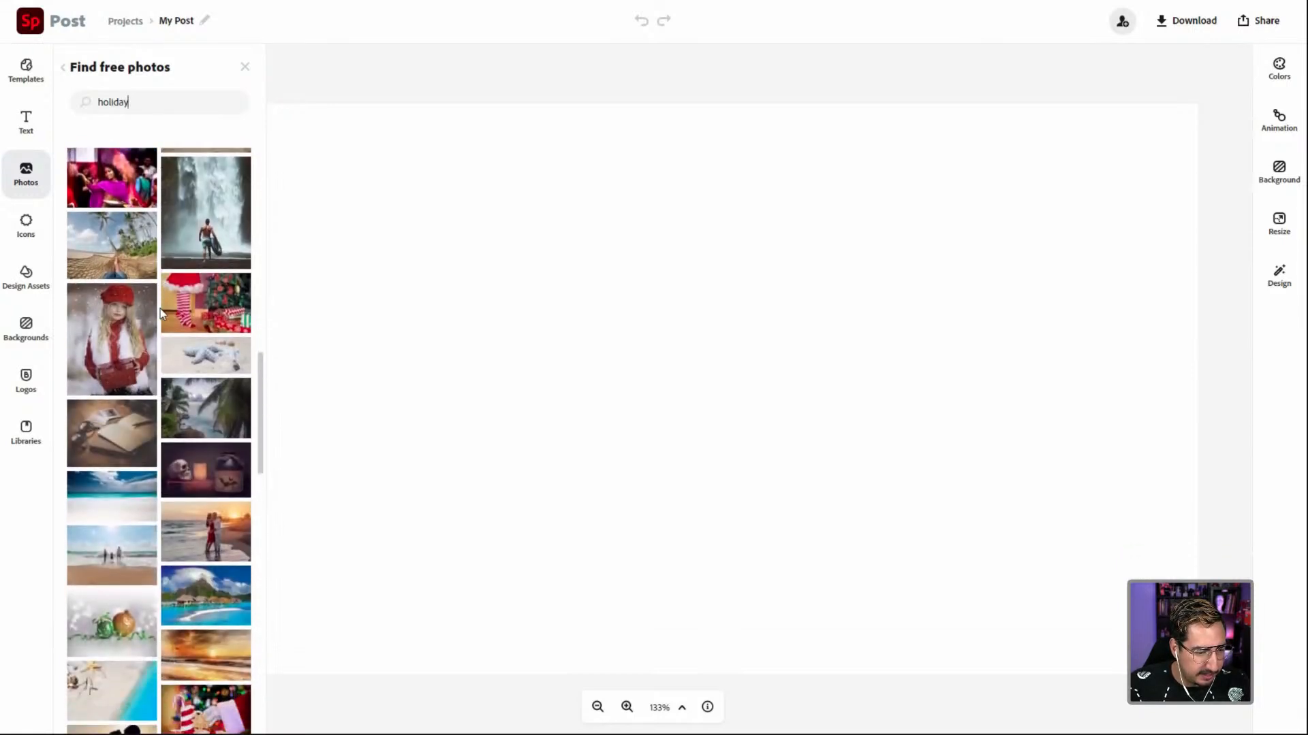
pyautogui.scroll(-3, 160, 313)
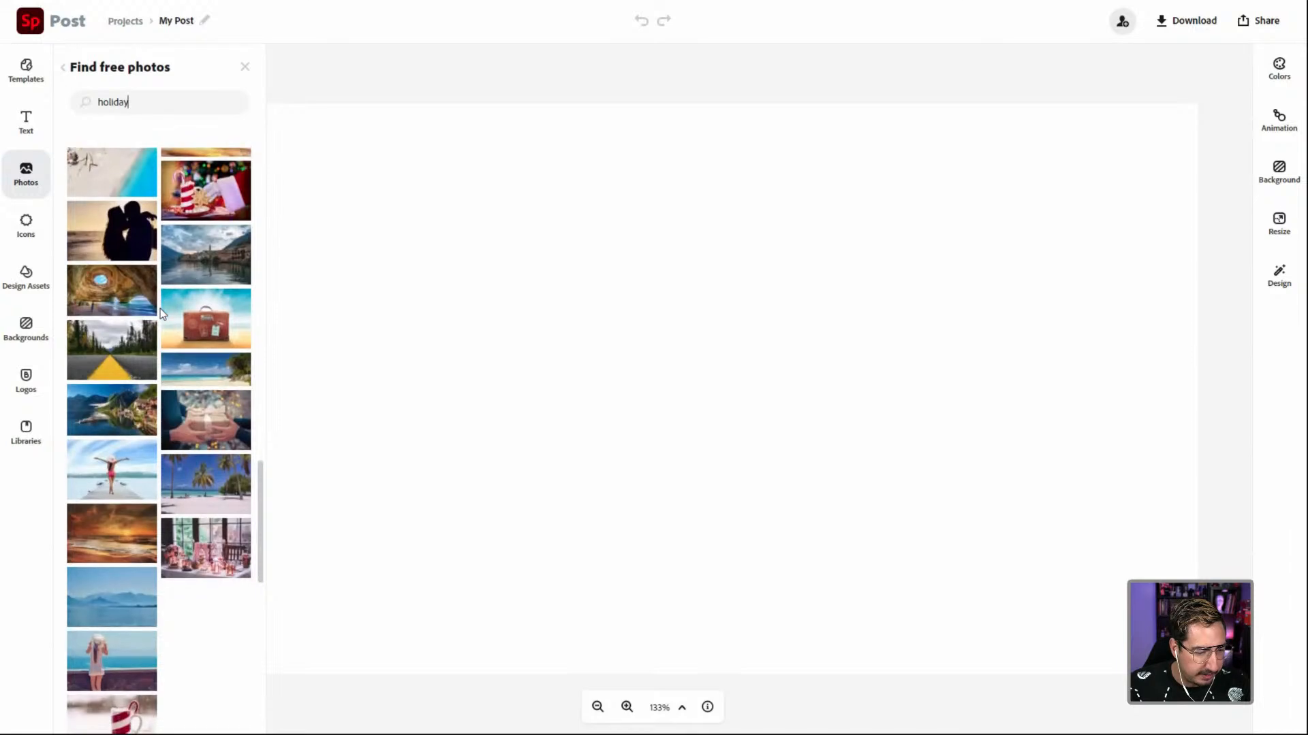
# Step: Search the free photos for "snow" and add the grey close-up photo of snow-covered ground to the canvas
pyautogui.doubleClick(121, 95)
pyautogui.write('snow')
pyautogui.press('Return')
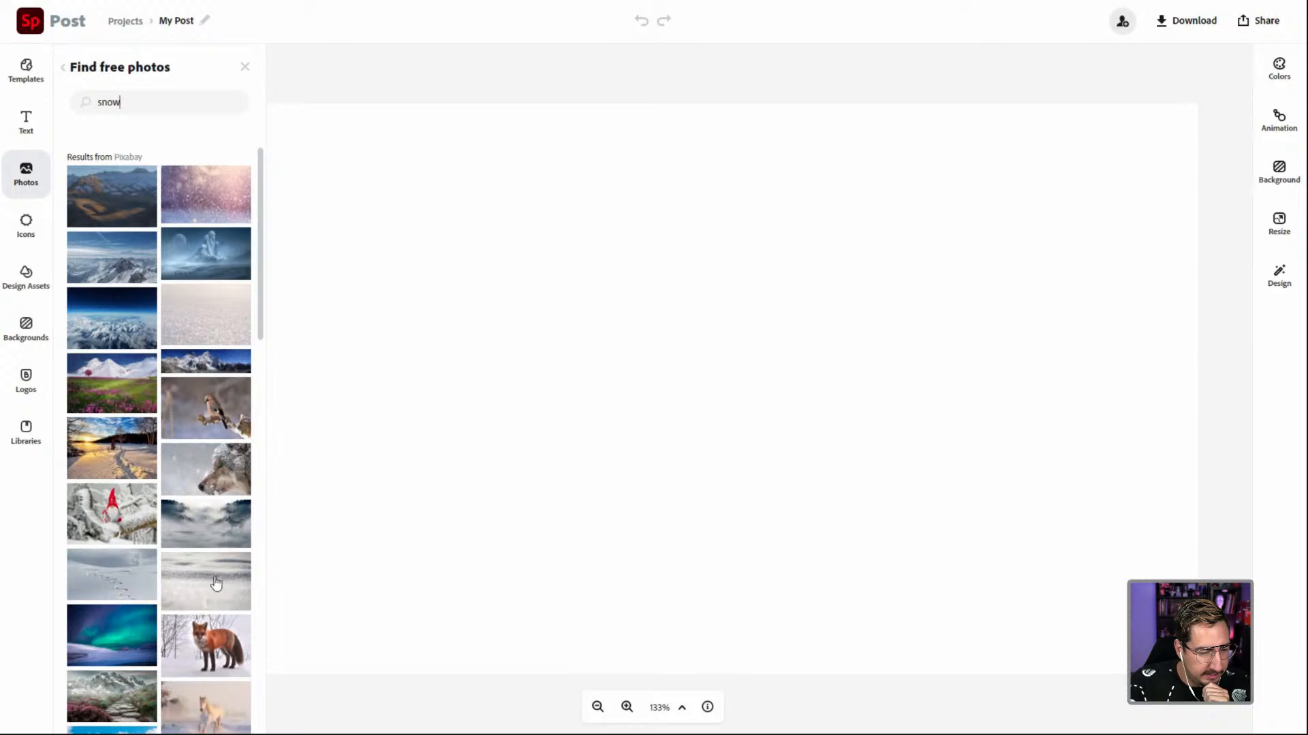
pyautogui.click(214, 586)
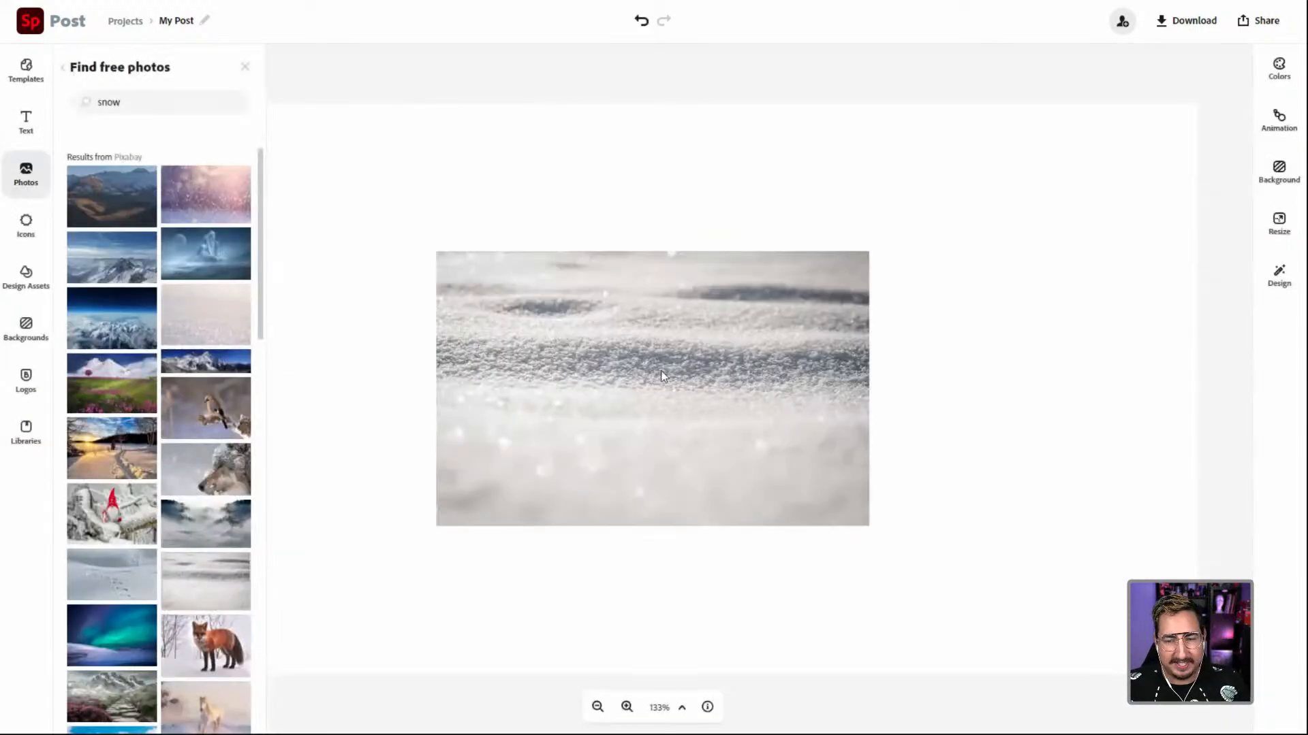
# Step: Make the placed snow photo the background of the post
pyautogui.click(571, 192)
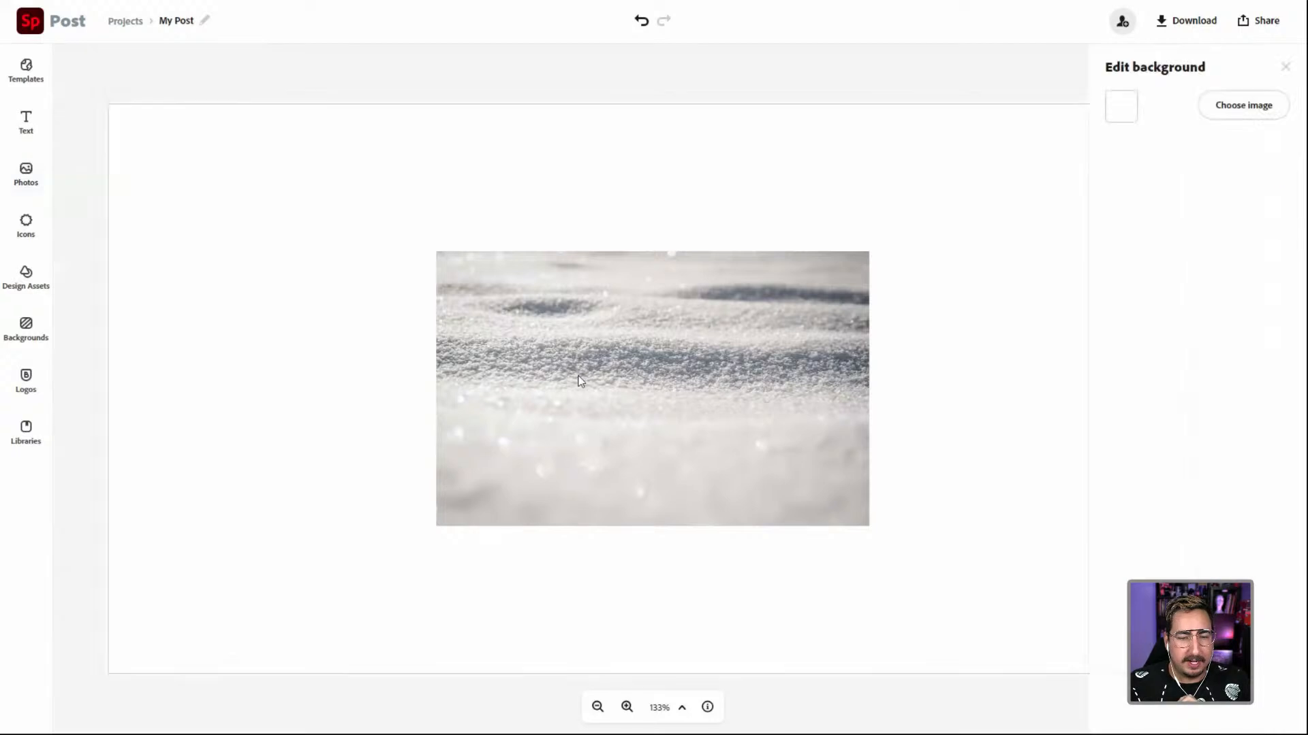
pyautogui.click(607, 322)
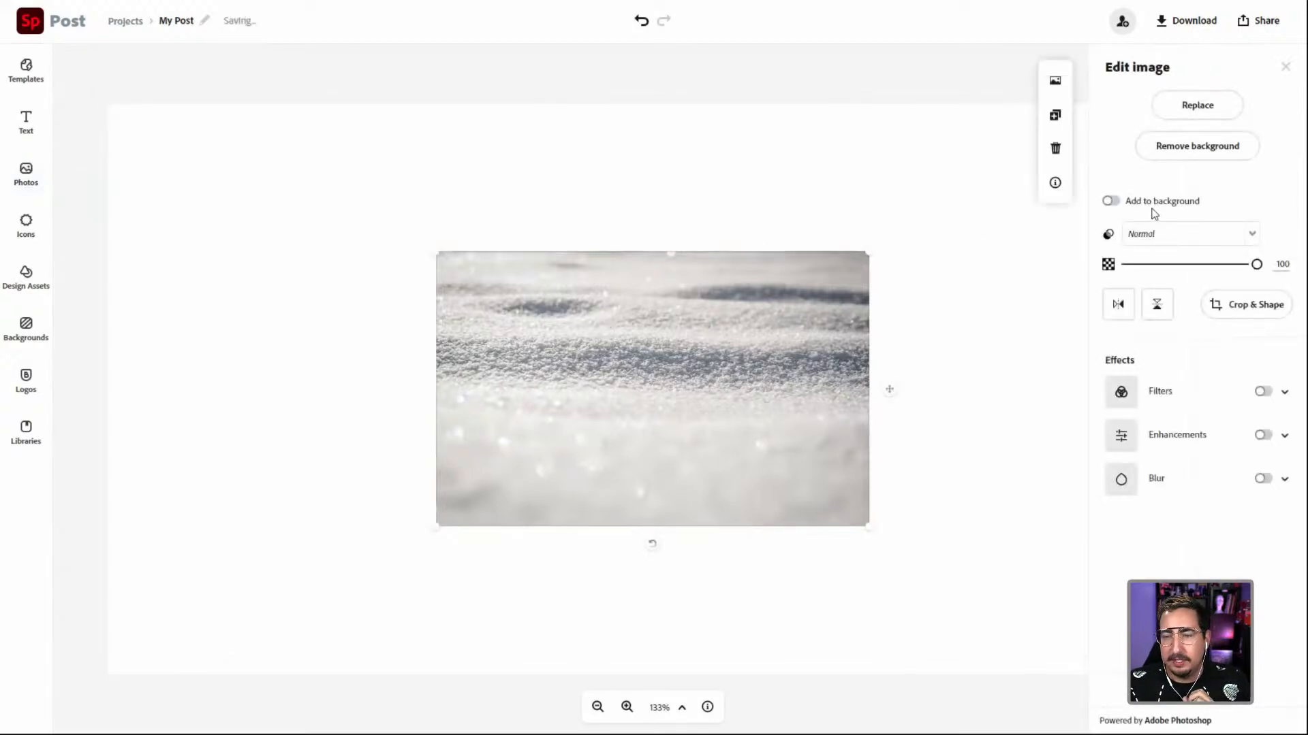
pyautogui.click(1112, 202)
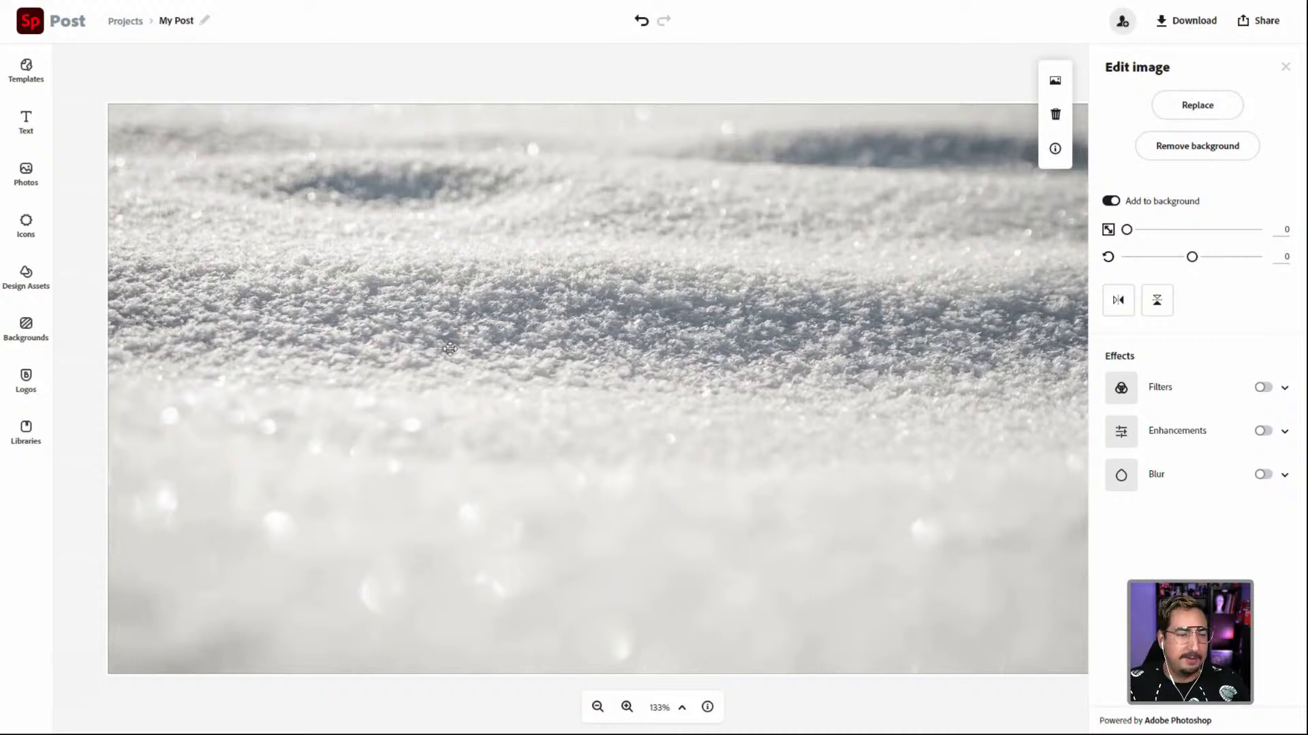
# Step: Add a new plain text box over the snow background, without using a text template
pyautogui.click(25, 134)
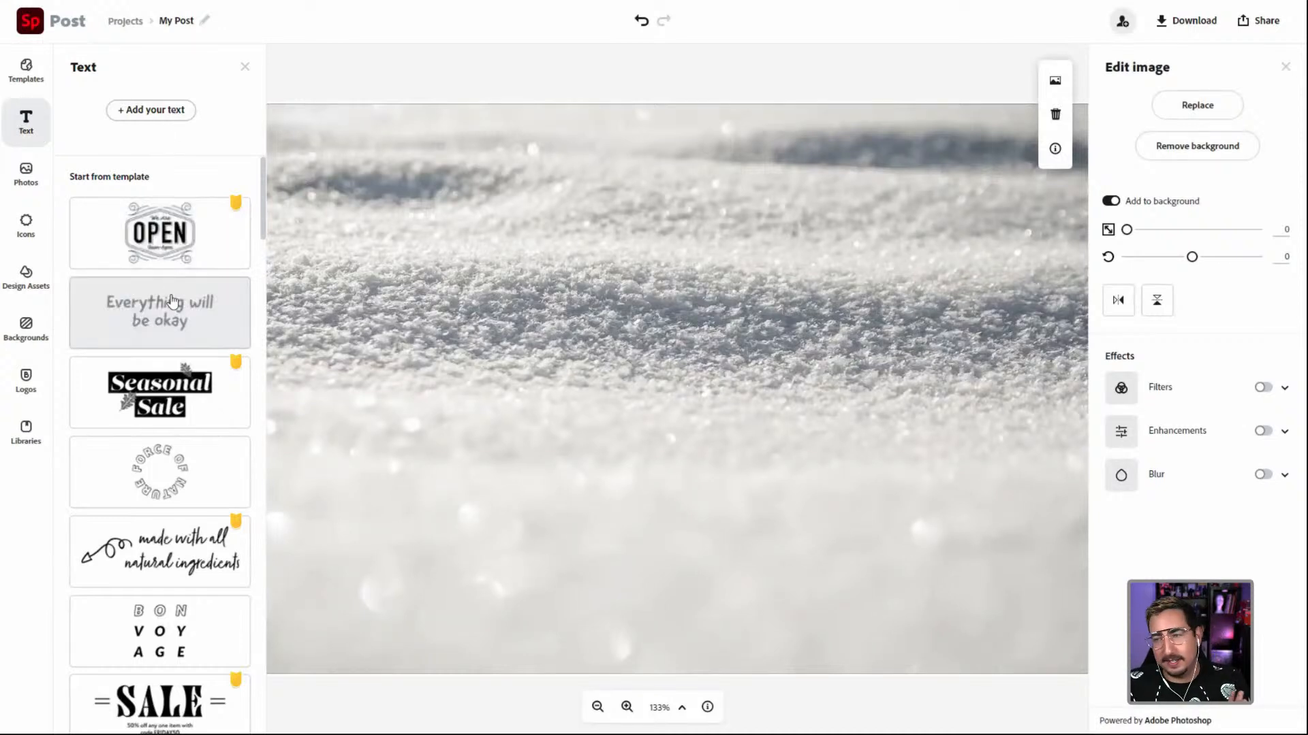
pyautogui.click(156, 110)
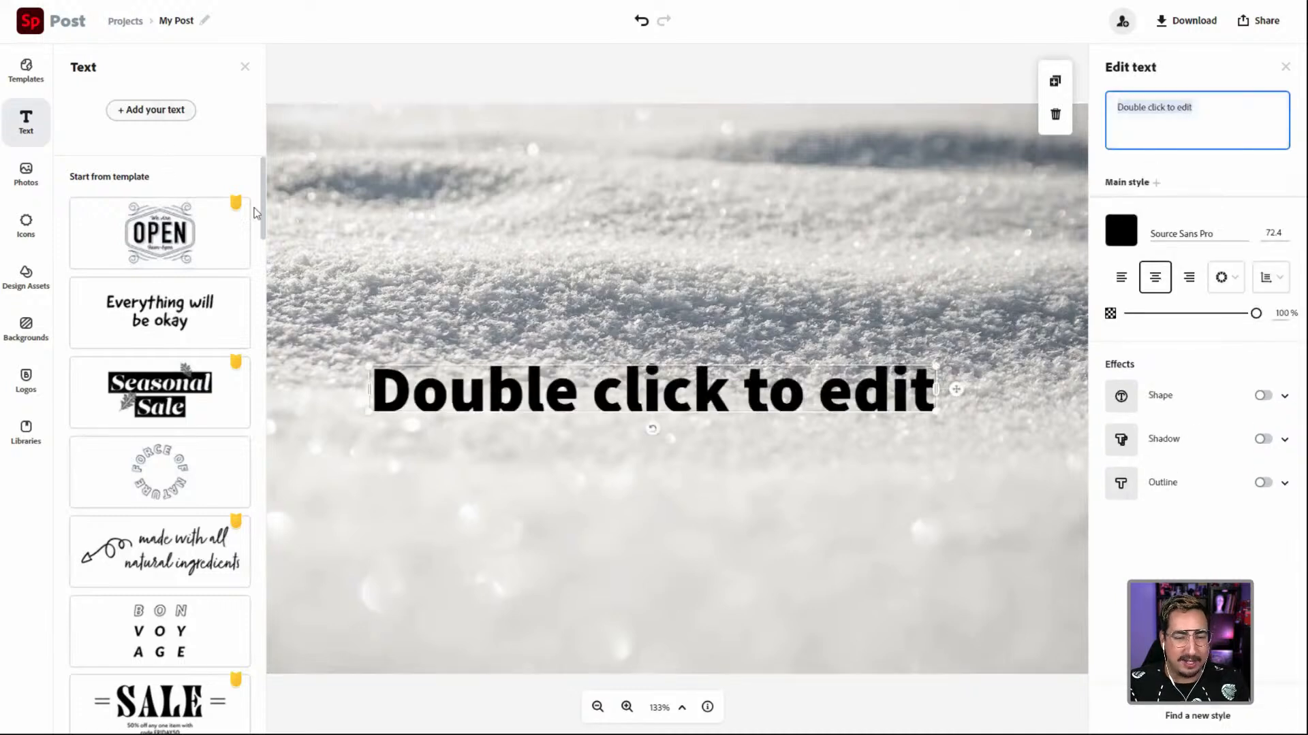
pyautogui.click(652, 386)
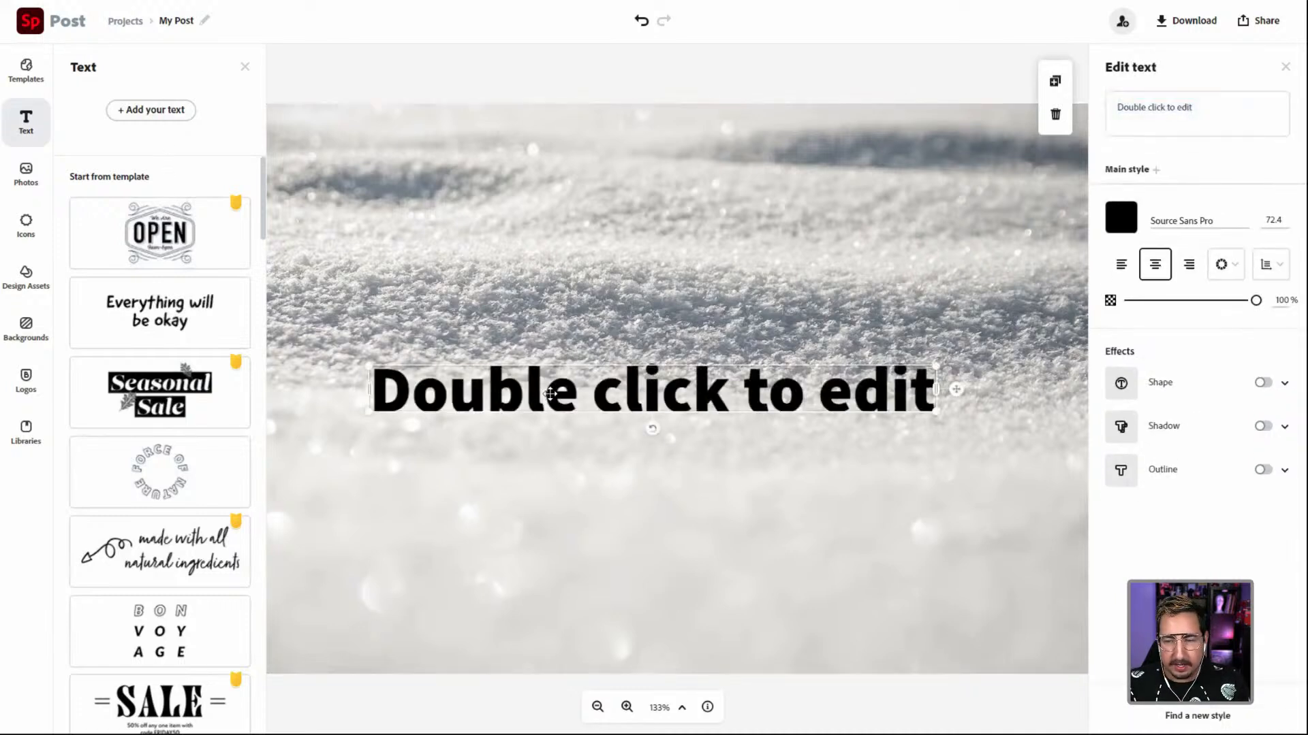
pyautogui.click(245, 67)
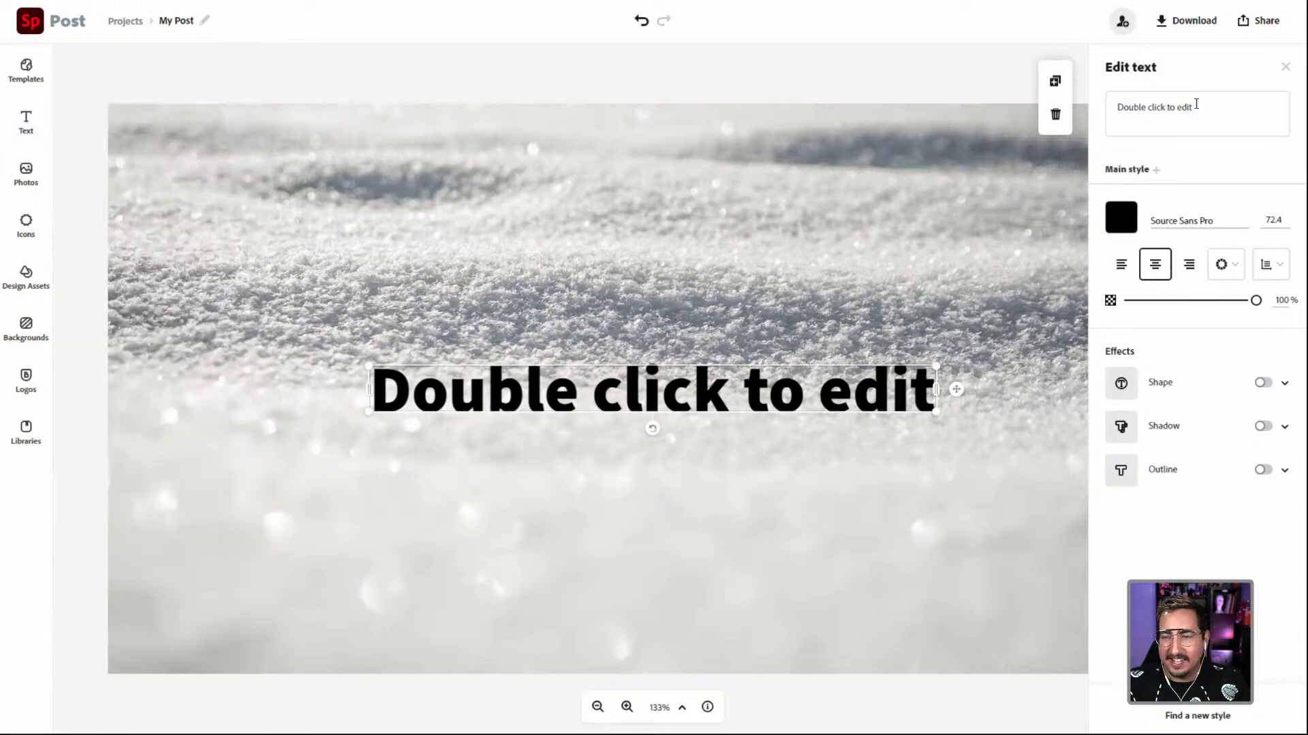
# Step: Replace the placeholder text with "Holiday Sale Starts Tomorrow!", placing each word on its own line
pyautogui.click(1204, 105)
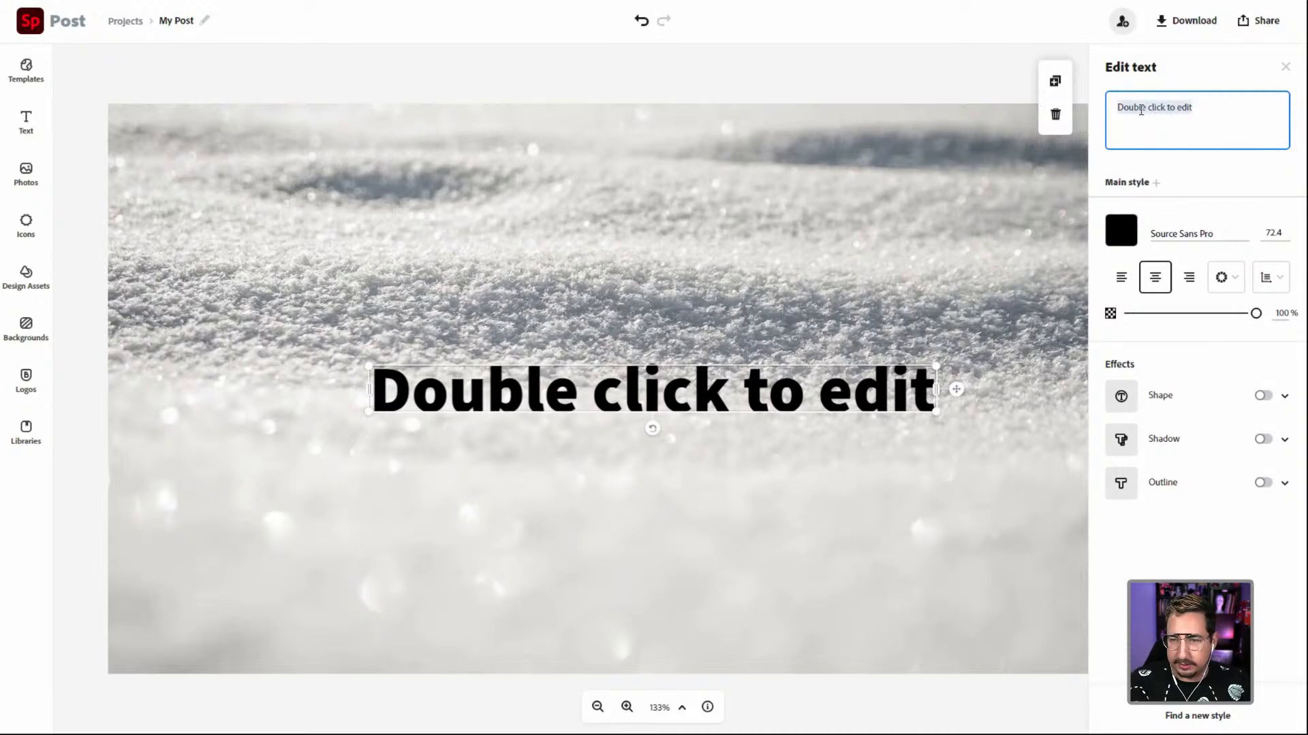
pyautogui.write('Holiday')
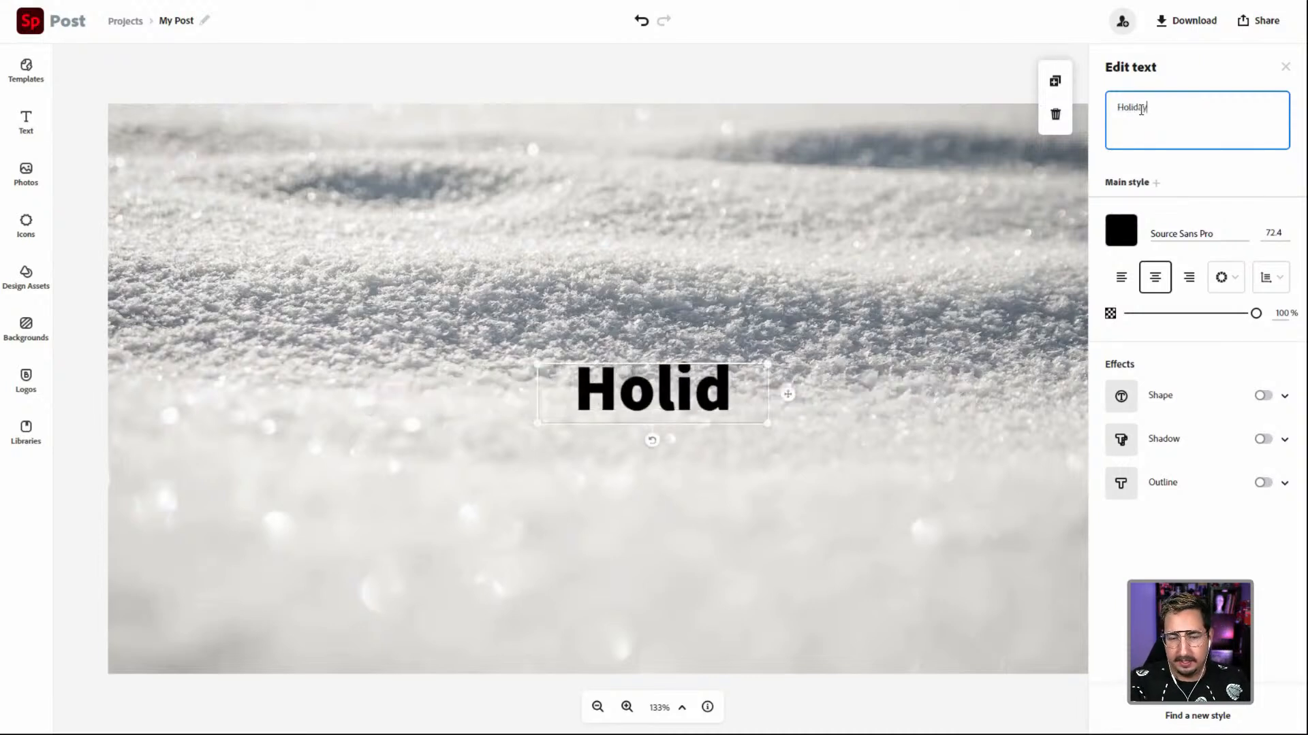
pyautogui.press('Return')
pyautogui.write('Sale')
pyautogui.press('Return')
pyautogui.write('Stars')
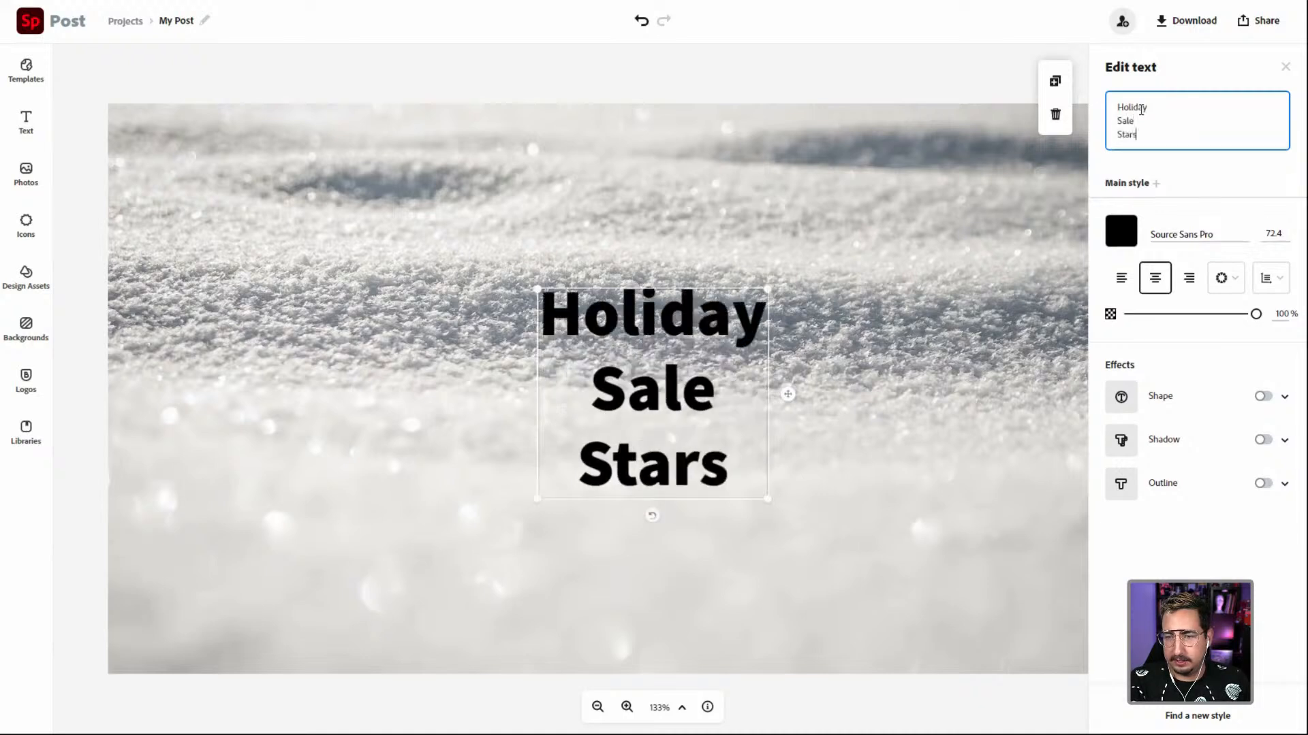
pyautogui.press('BackSpace')
pyautogui.write('ts')
pyautogui.press('Return')
pyautogui.write('Tom')
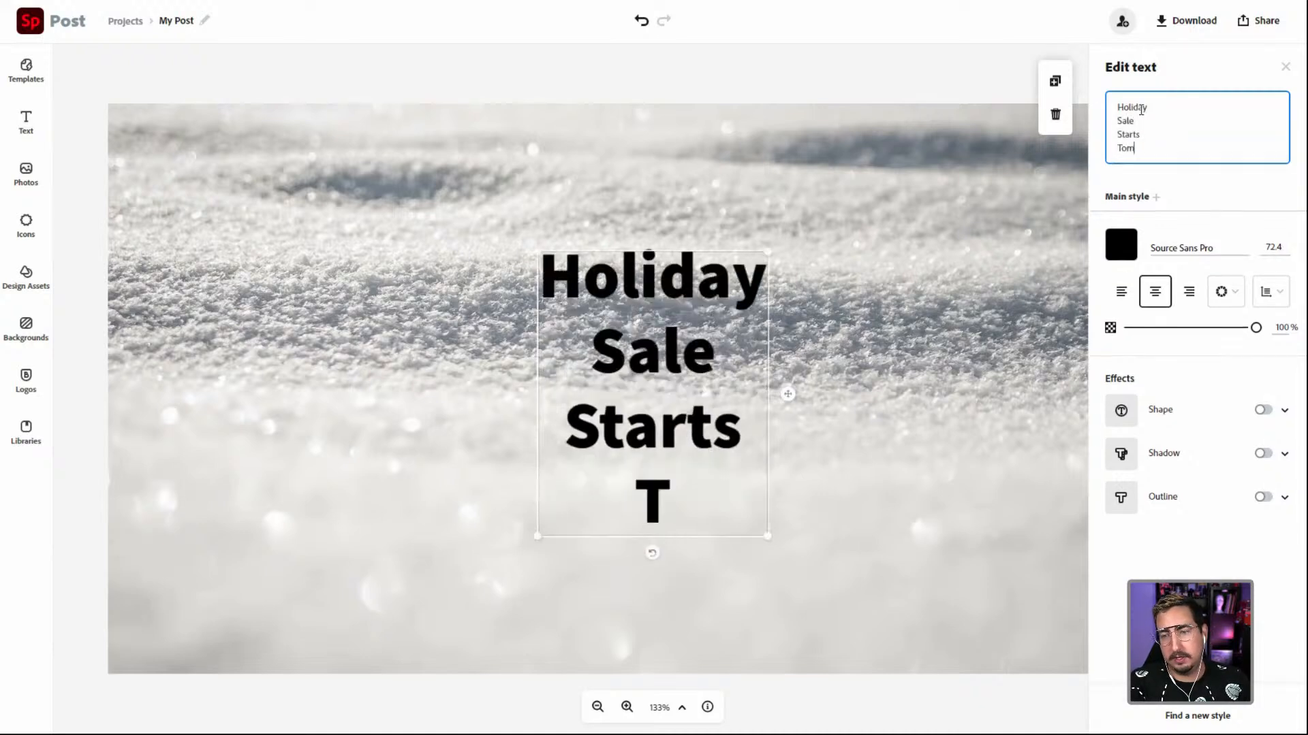
pyautogui.write('orrow!')
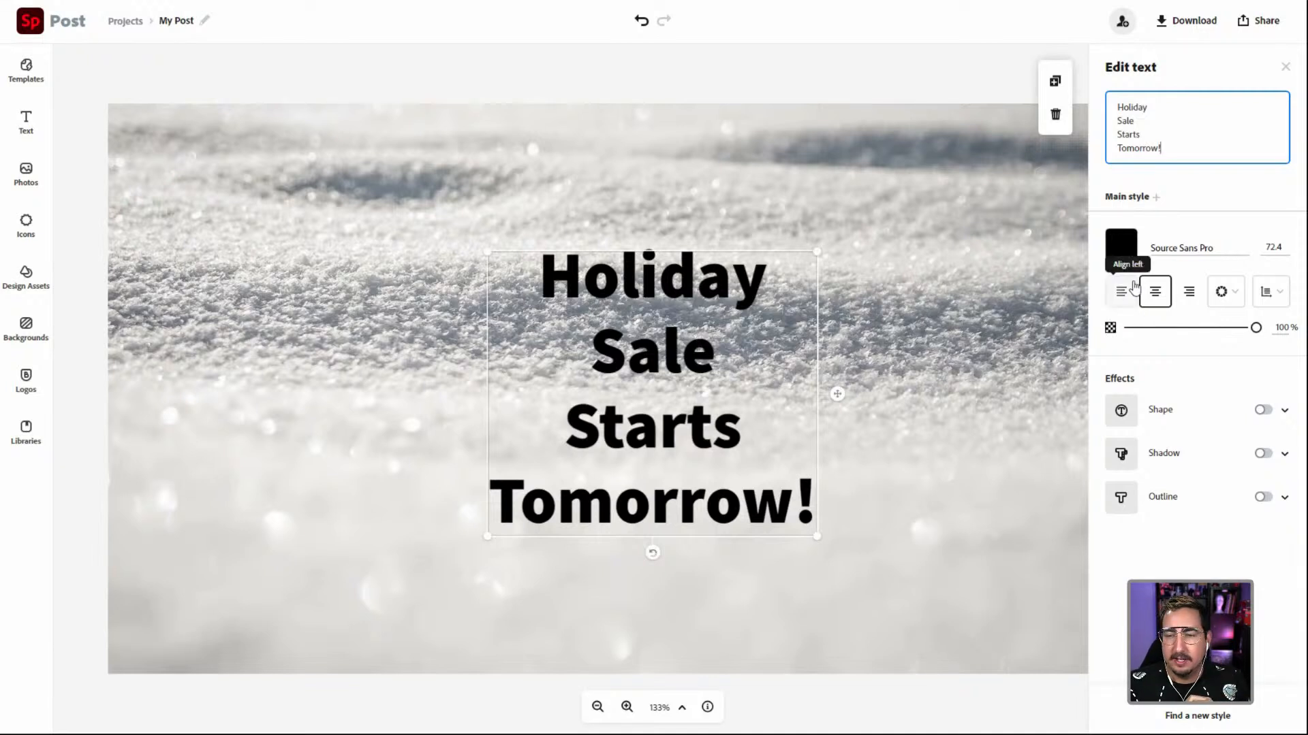
# Step: Left-align the headline text and set its colour to bright red, #F21212
pyautogui.click(1129, 291)
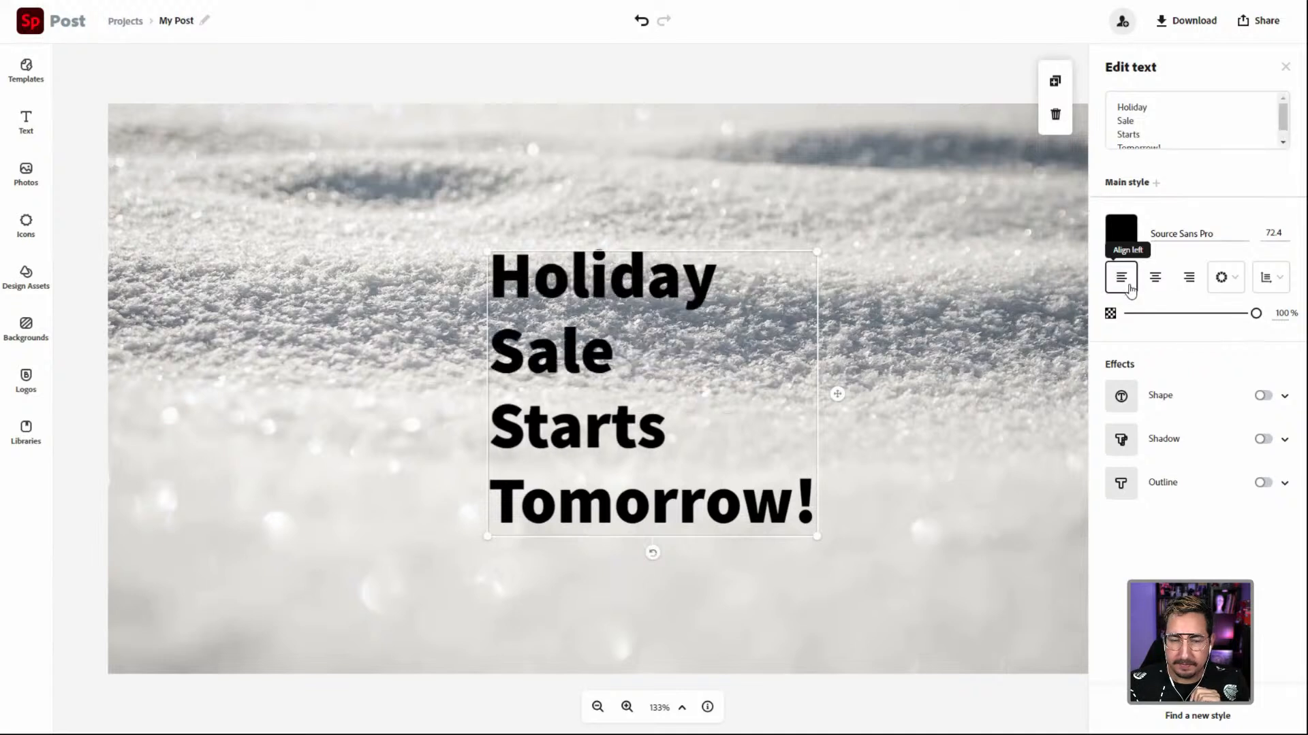
pyautogui.click(1124, 234)
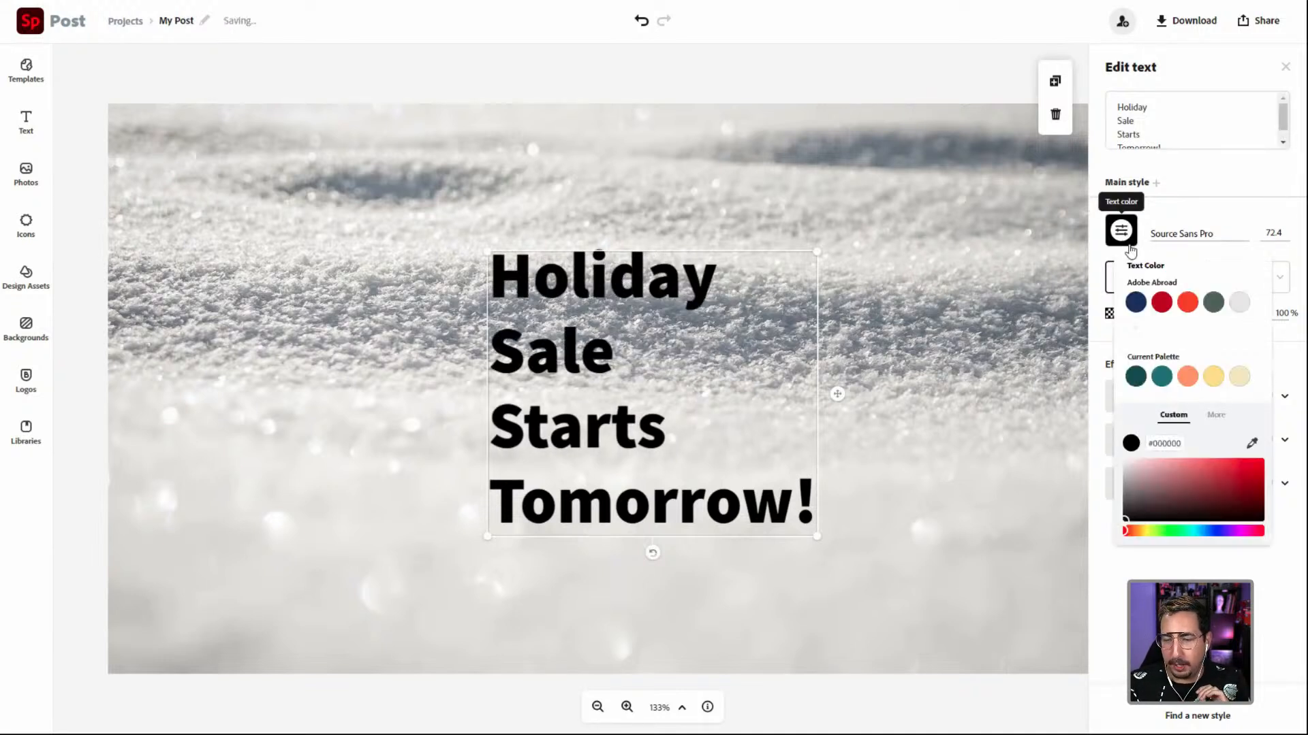
pyautogui.click(1253, 465)
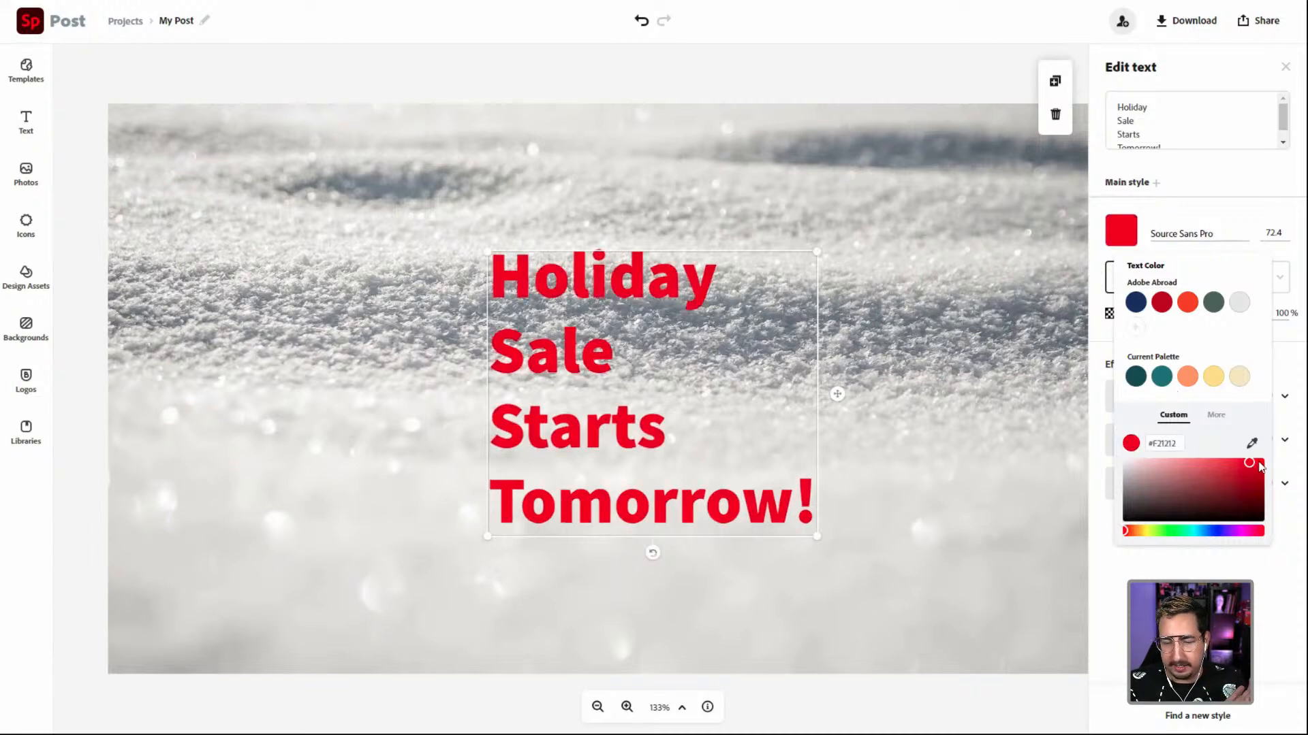
# Step: Move the headline to the upper-left area of the canvas and reduce its line spacing to 8
pyautogui.moveTo(659, 286); pyautogui.dragTo(329, 191)
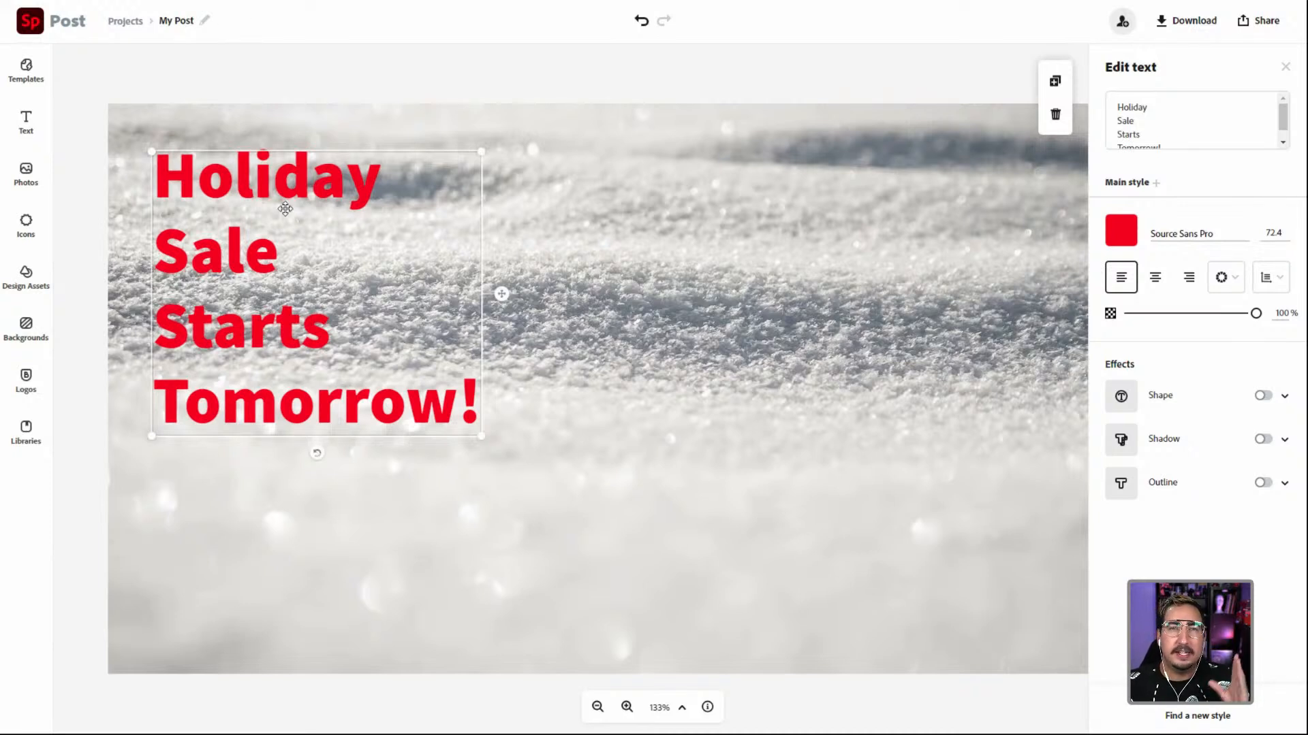
pyautogui.click(1269, 286)
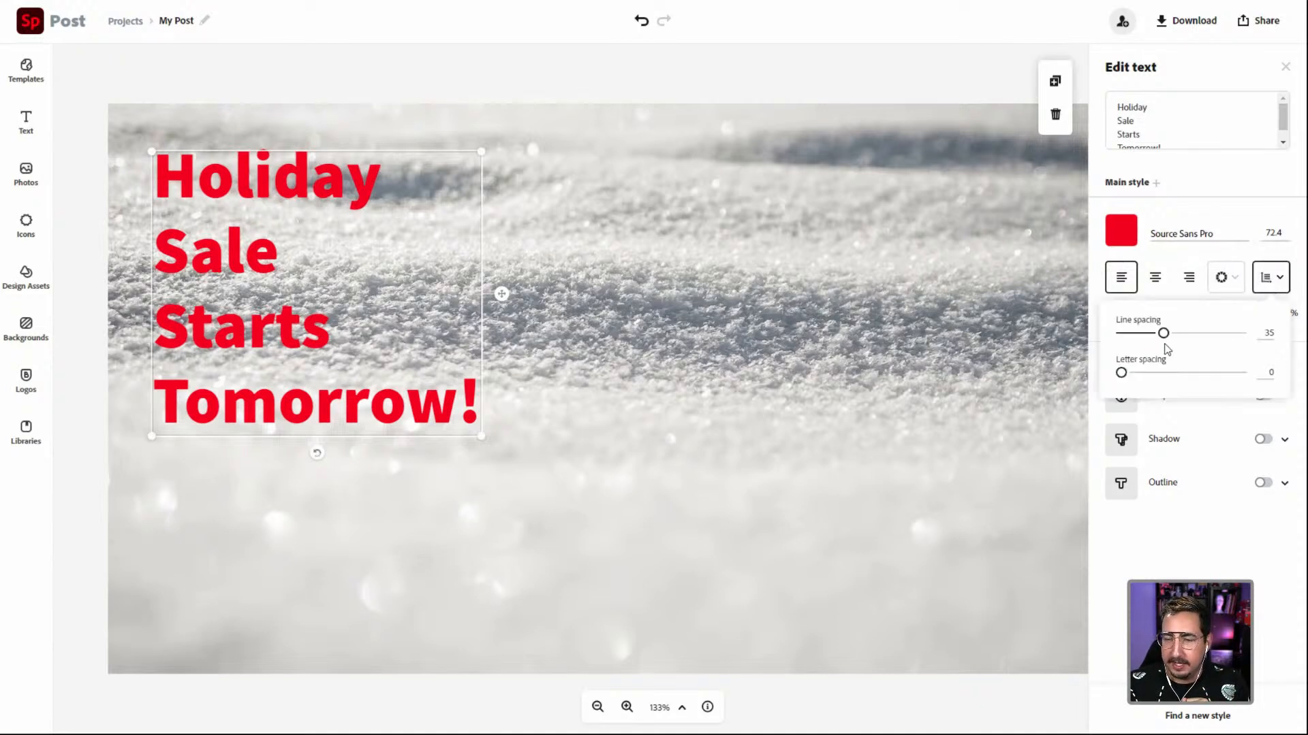
pyautogui.moveTo(1162, 333); pyautogui.dragTo(1127, 338)
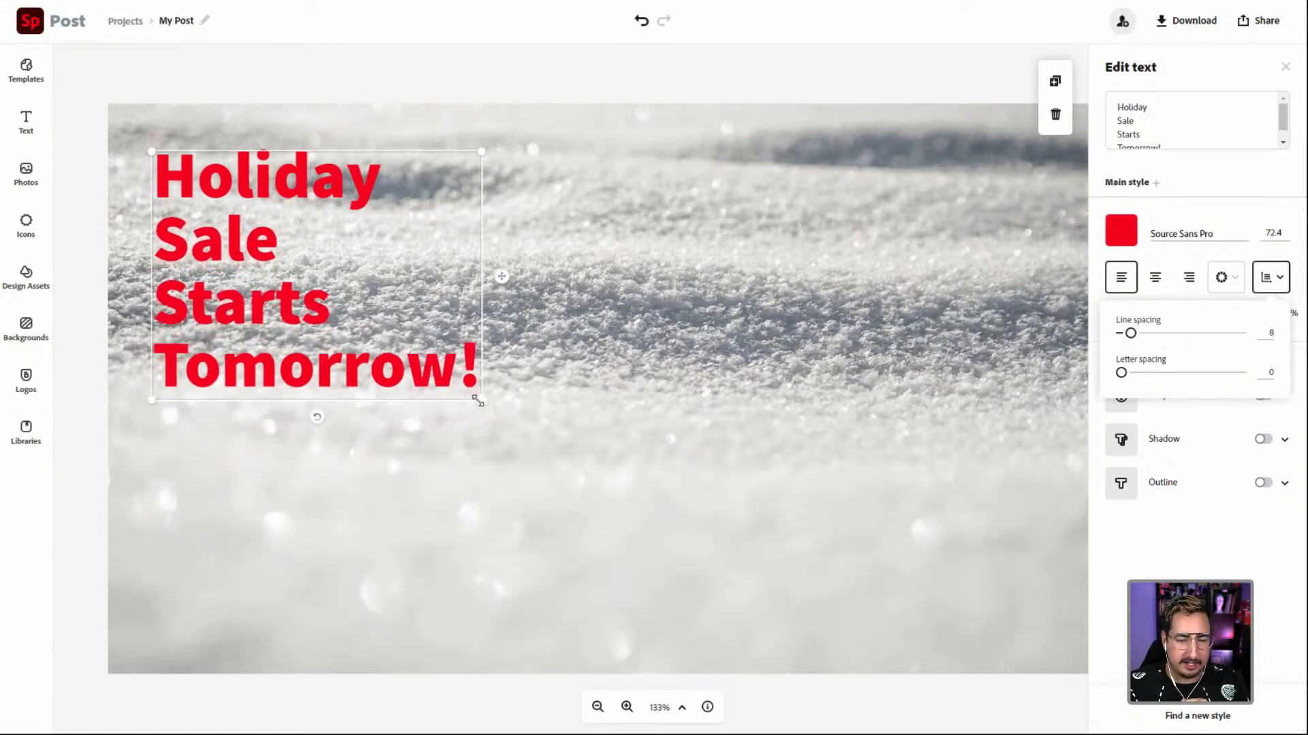
# Step: Enlarge the headline to a font size of about 147.1 and nudge it slightly up and left
pyautogui.moveTo(482, 405); pyautogui.dragTo(822, 657)
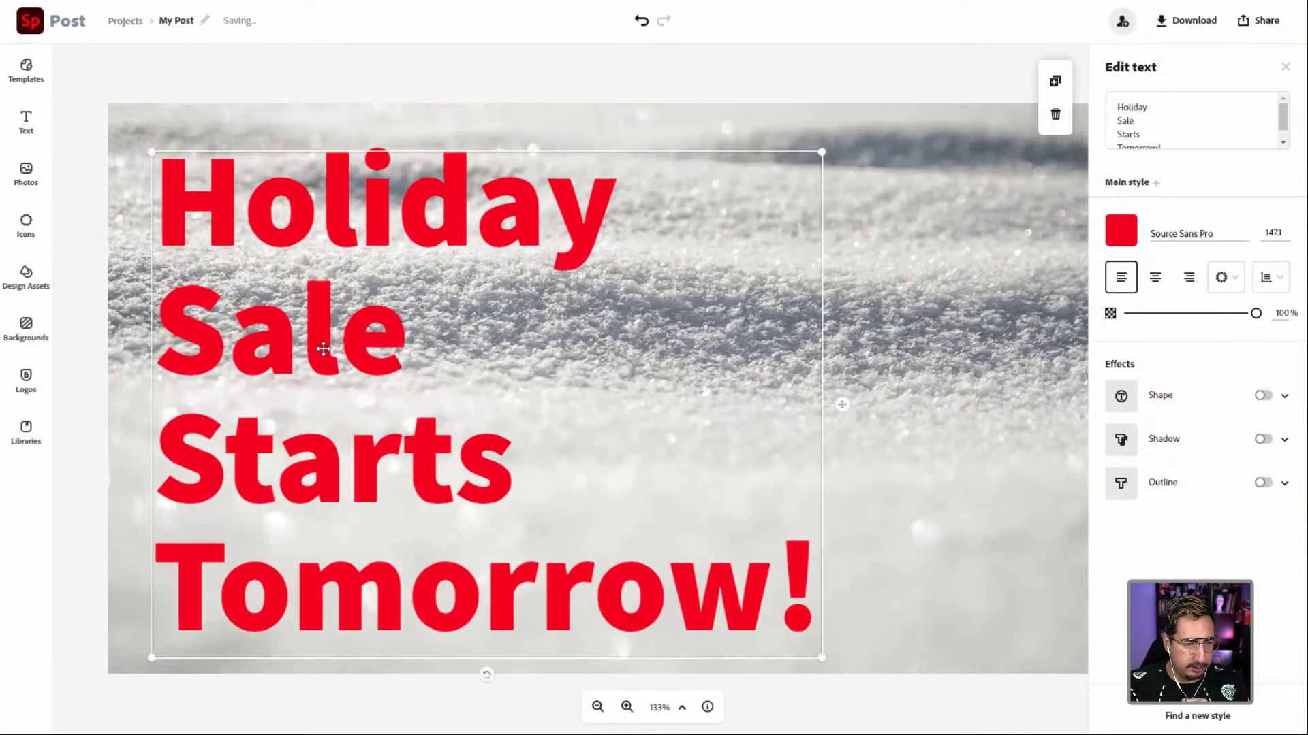
pyautogui.moveTo(323, 348); pyautogui.dragTo(317, 344)
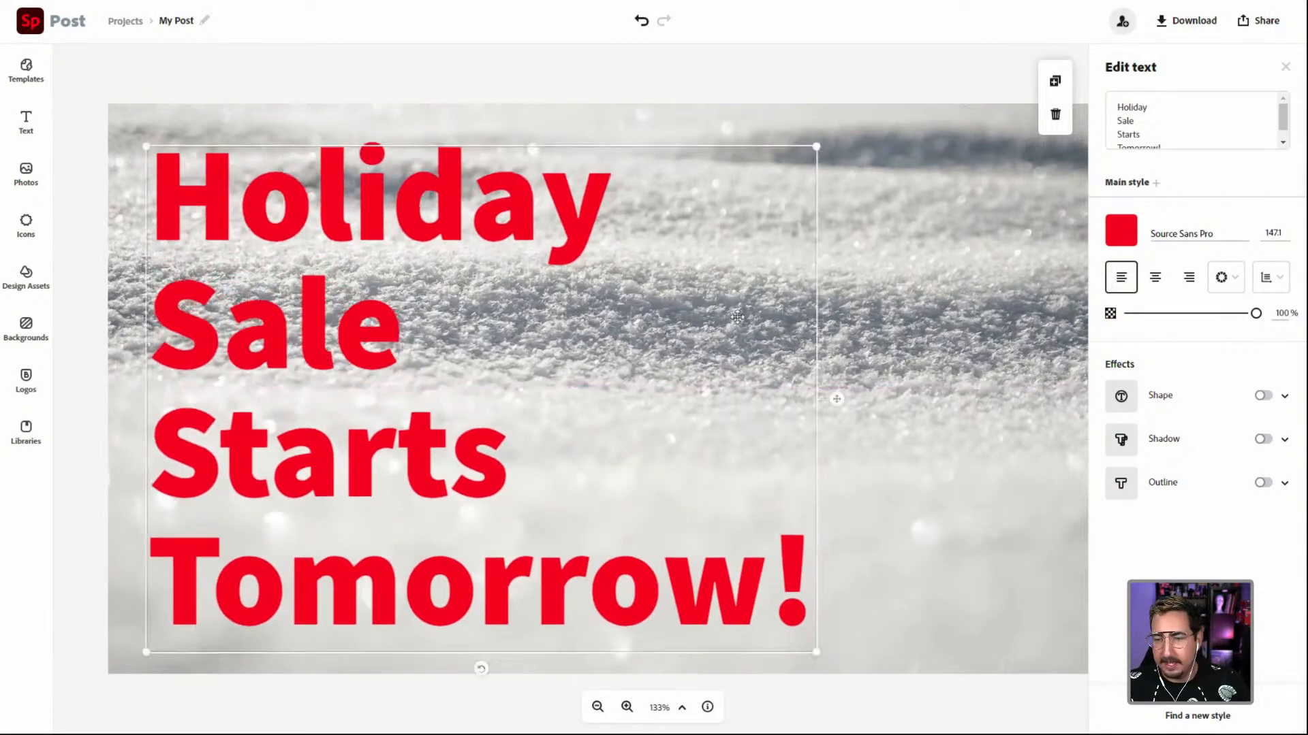
# Step: Try True North Inline Regular on the headline, and set its font to Ultra Regular instead
pyautogui.click(949, 194)
pyautogui.click(486, 198)
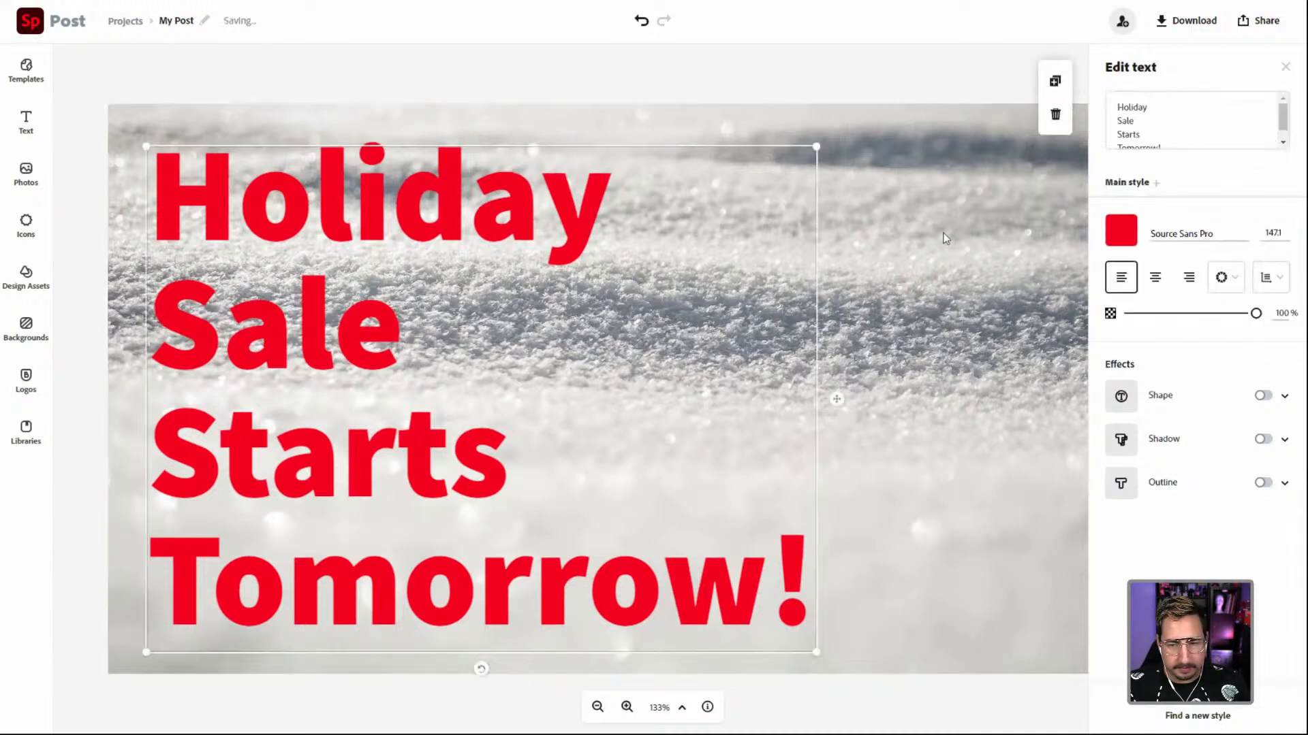
pyautogui.click(1209, 236)
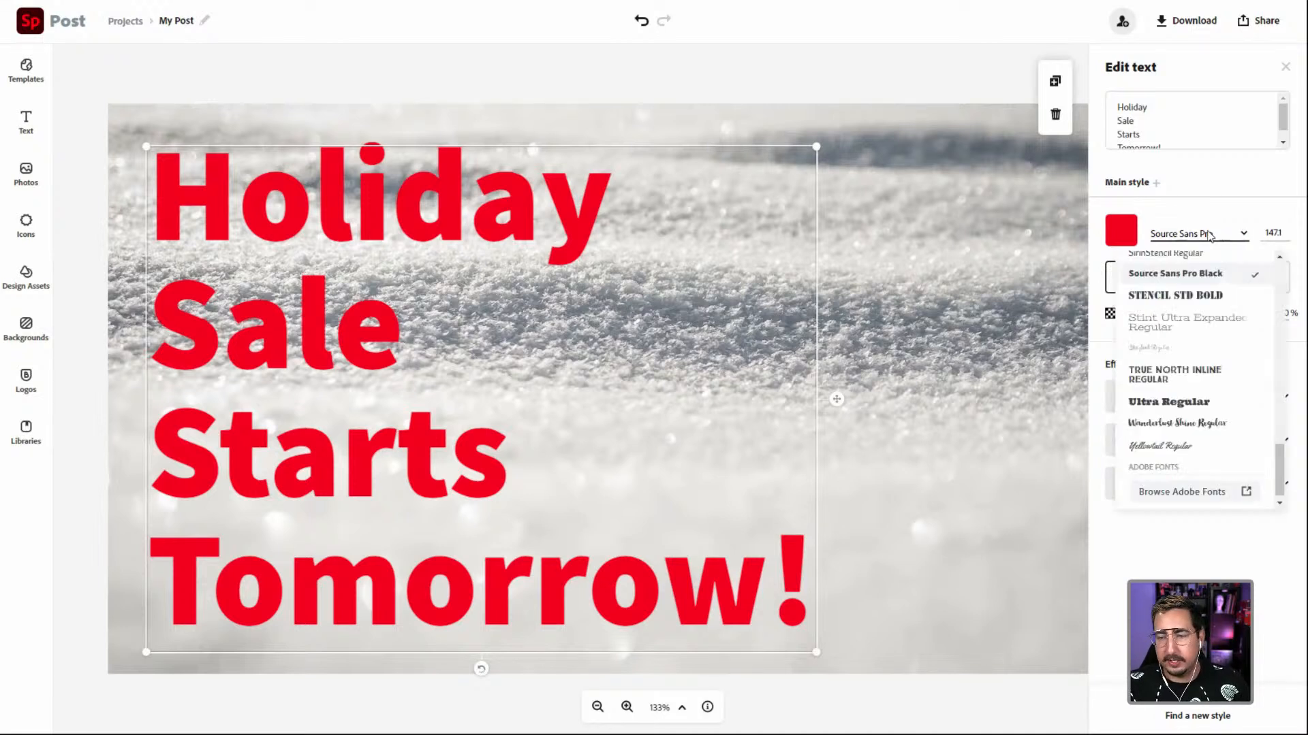
pyautogui.click(1172, 376)
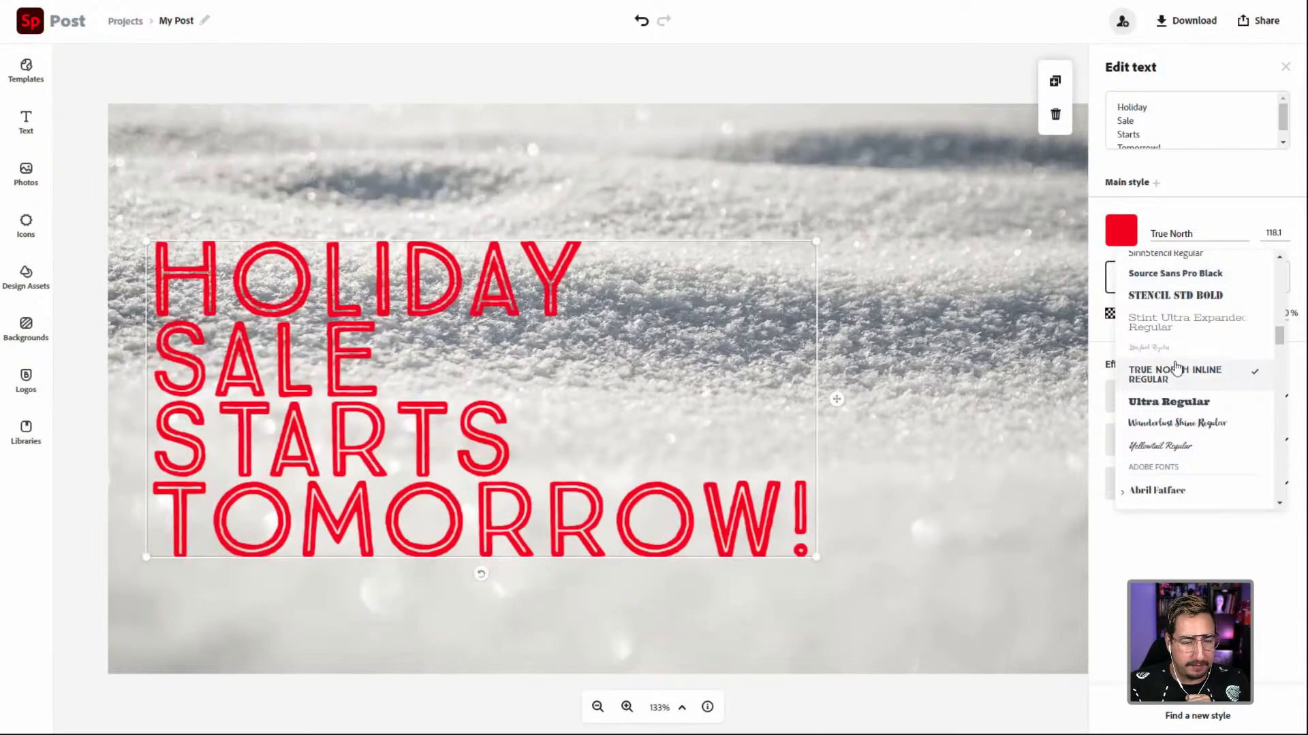
pyautogui.click(1169, 404)
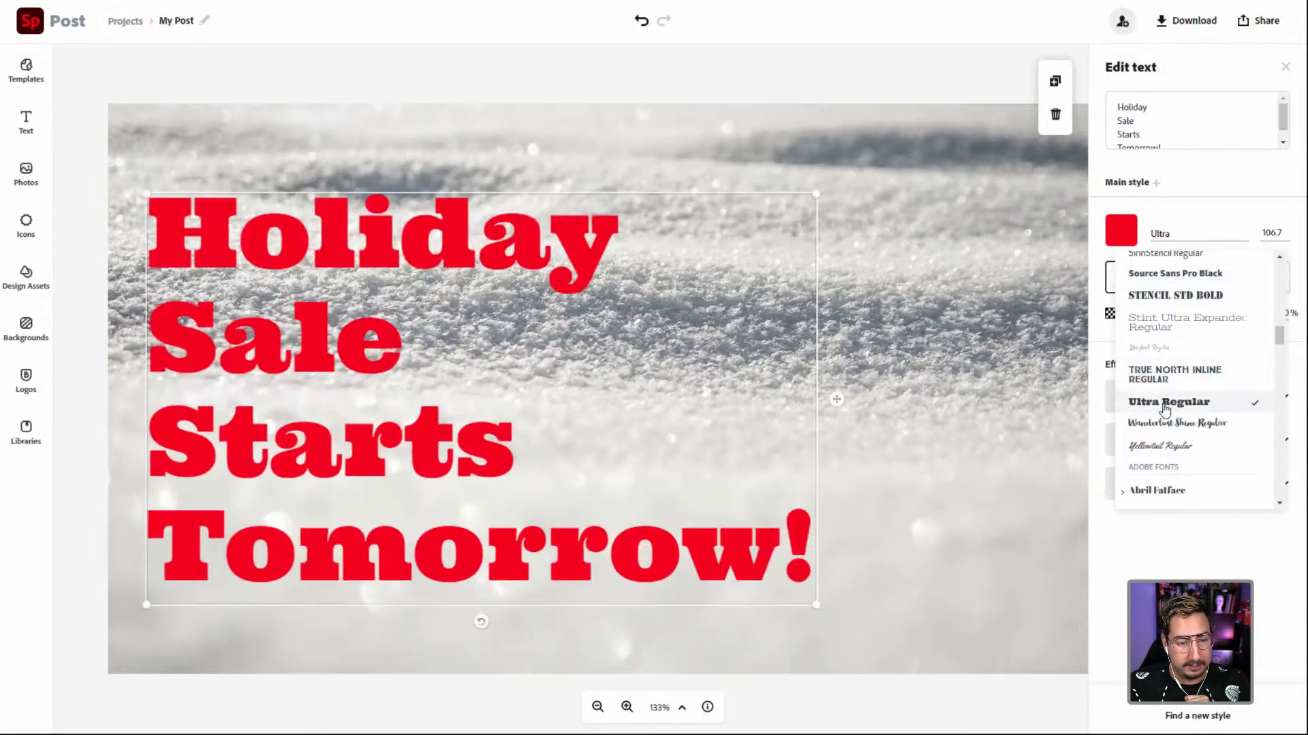
# Step: Move the headline up near the canvas's upper edge and enlarge it until it fills most of the canvas height
pyautogui.moveTo(552, 249); pyautogui.dragTo(546, 196)
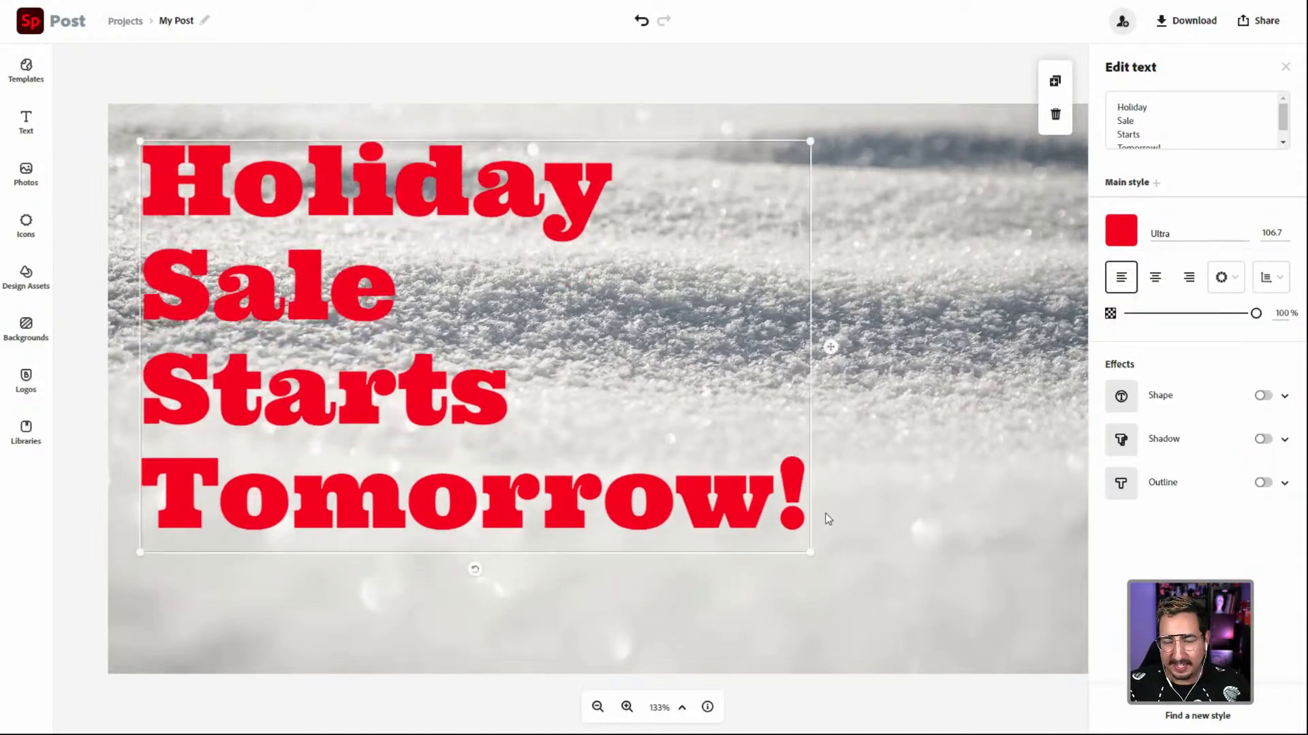
pyautogui.moveTo(808, 557); pyautogui.dragTo(988, 639)
pyautogui.click(762, 88)
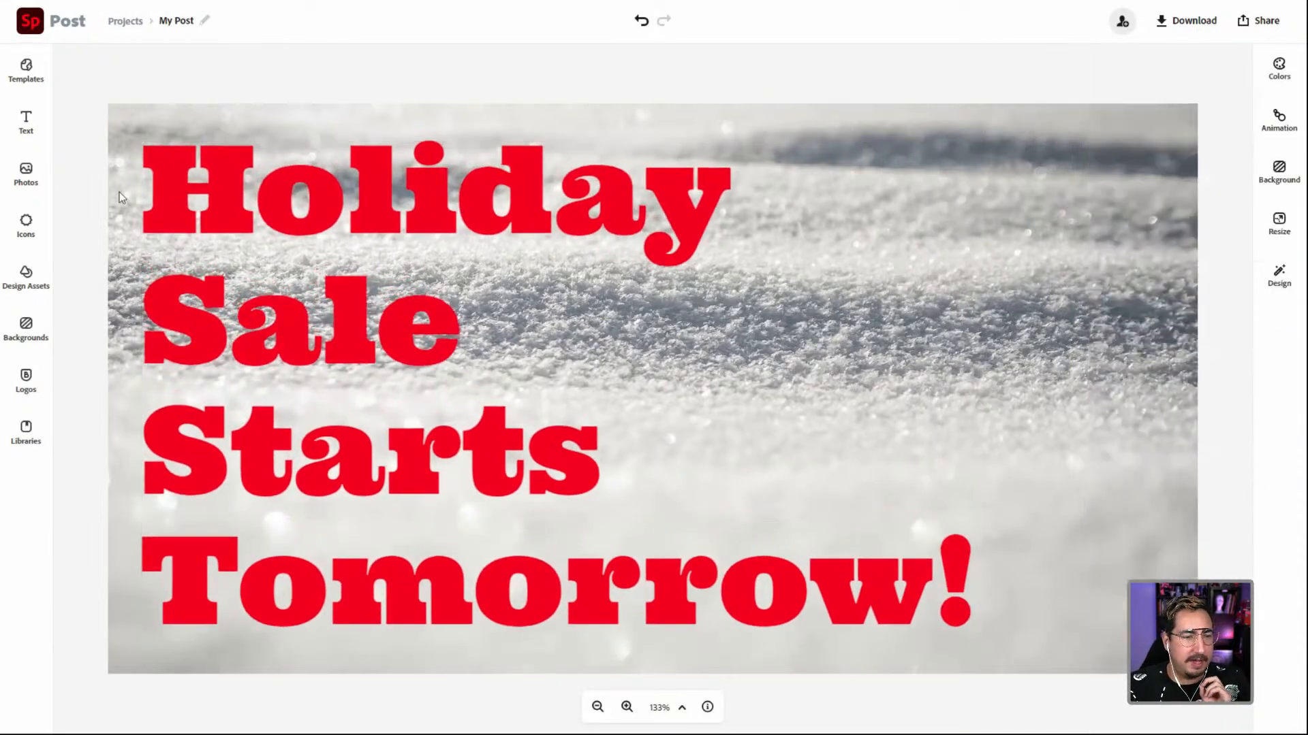
# Step: Search the icons for "snow" and add two dotted-tip snowflakes, one over the headline and one in the empty area beside it
pyautogui.click(27, 225)
pyautogui.write('food')
pyautogui.doubleClick(136, 115)
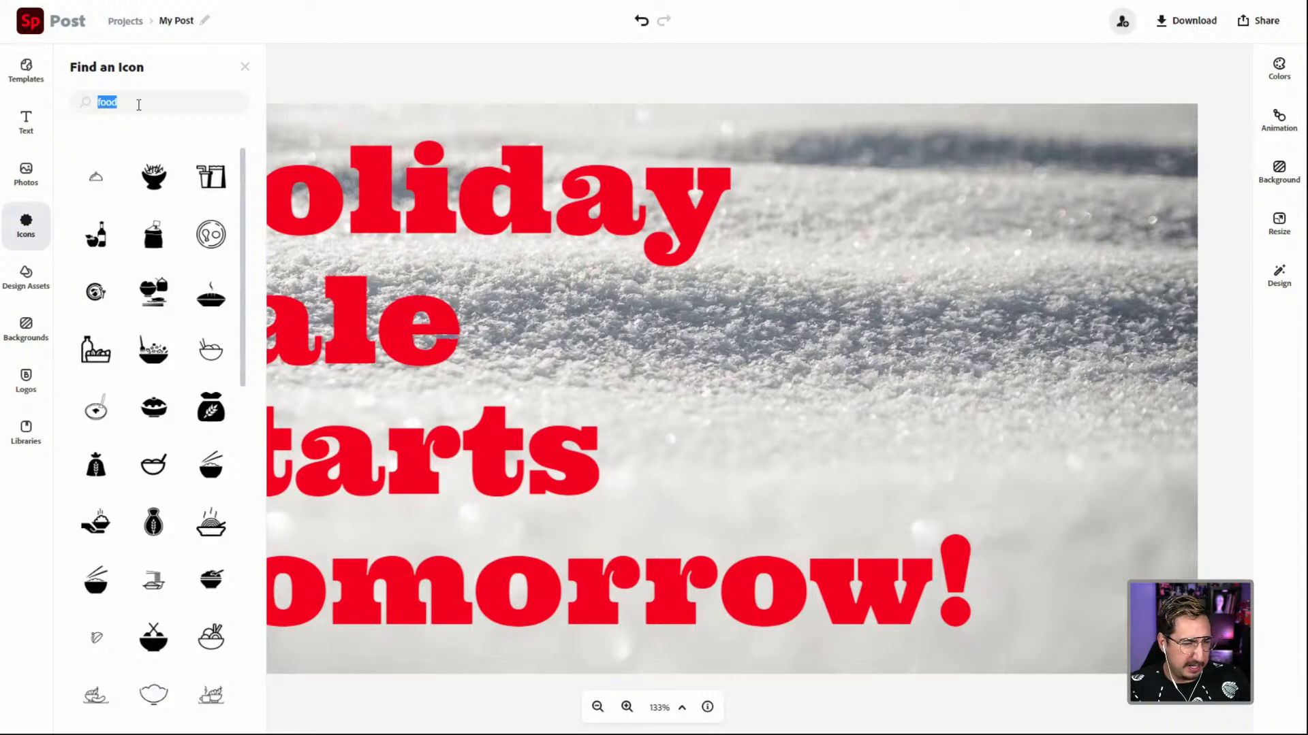
pyautogui.write('snow')
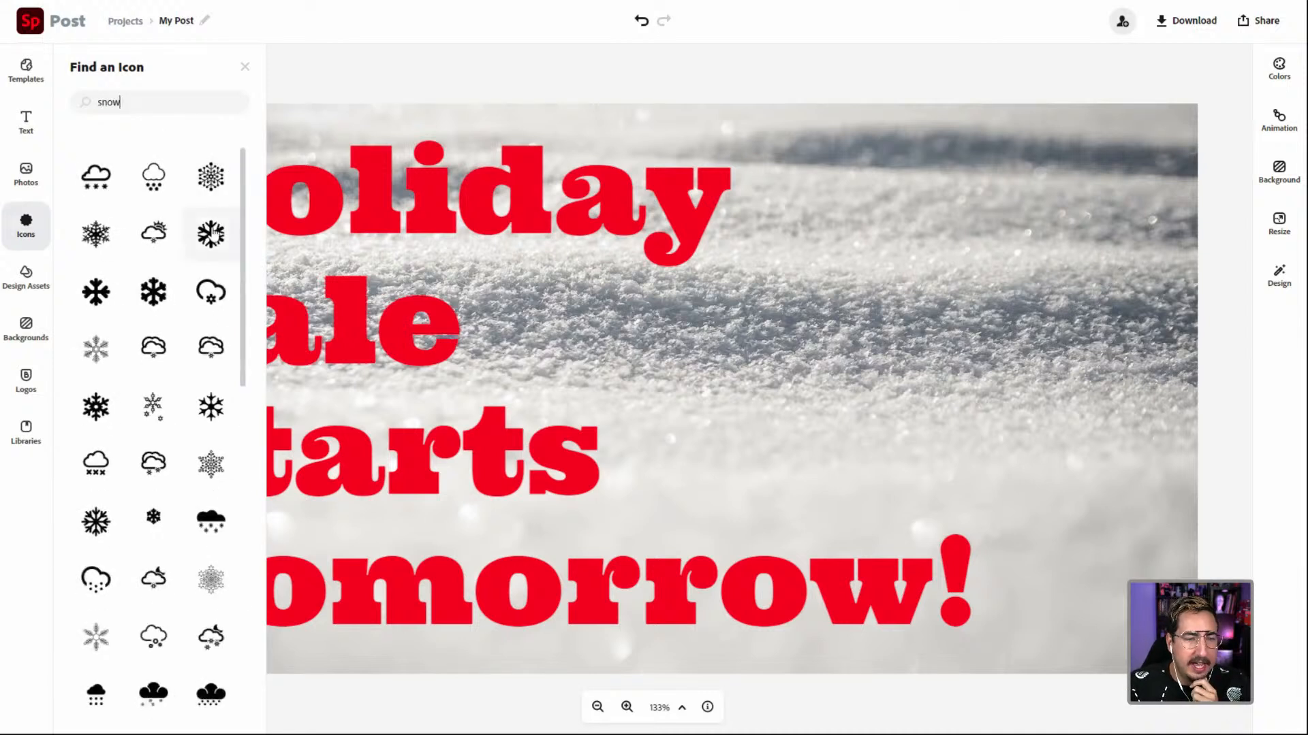
pyautogui.click(211, 180)
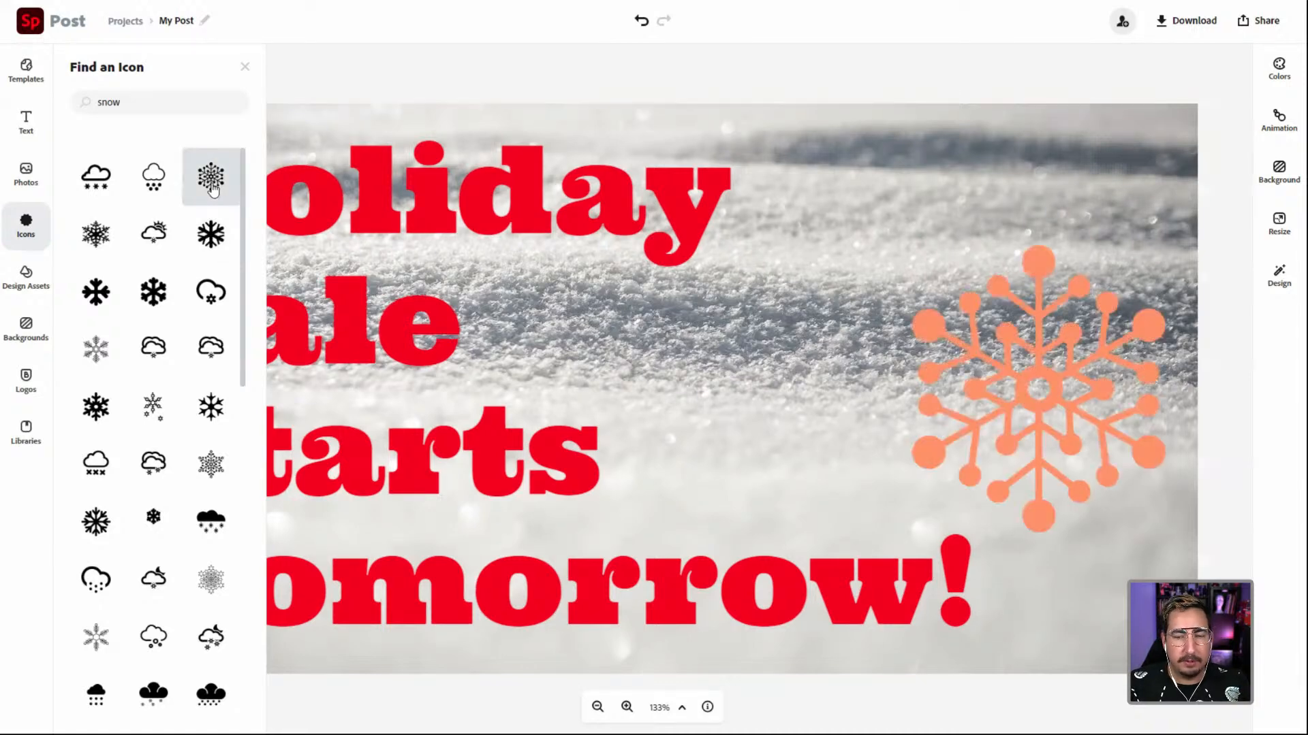
pyautogui.moveTo(1039, 509); pyautogui.dragTo(565, 338)
pyautogui.click(618, 67)
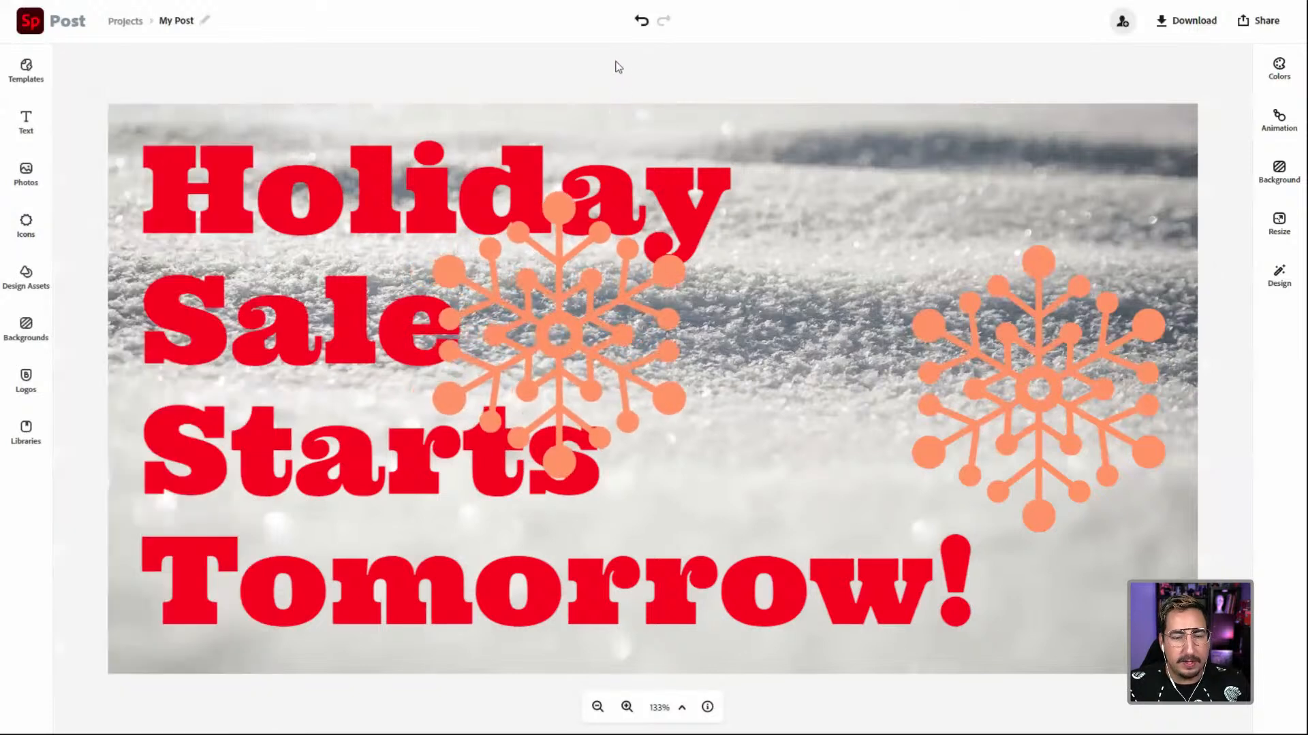
# Step: Recolour the snowflake over the headline teal, #207178, and set its blend mode to Multiply
pyautogui.click(578, 325)
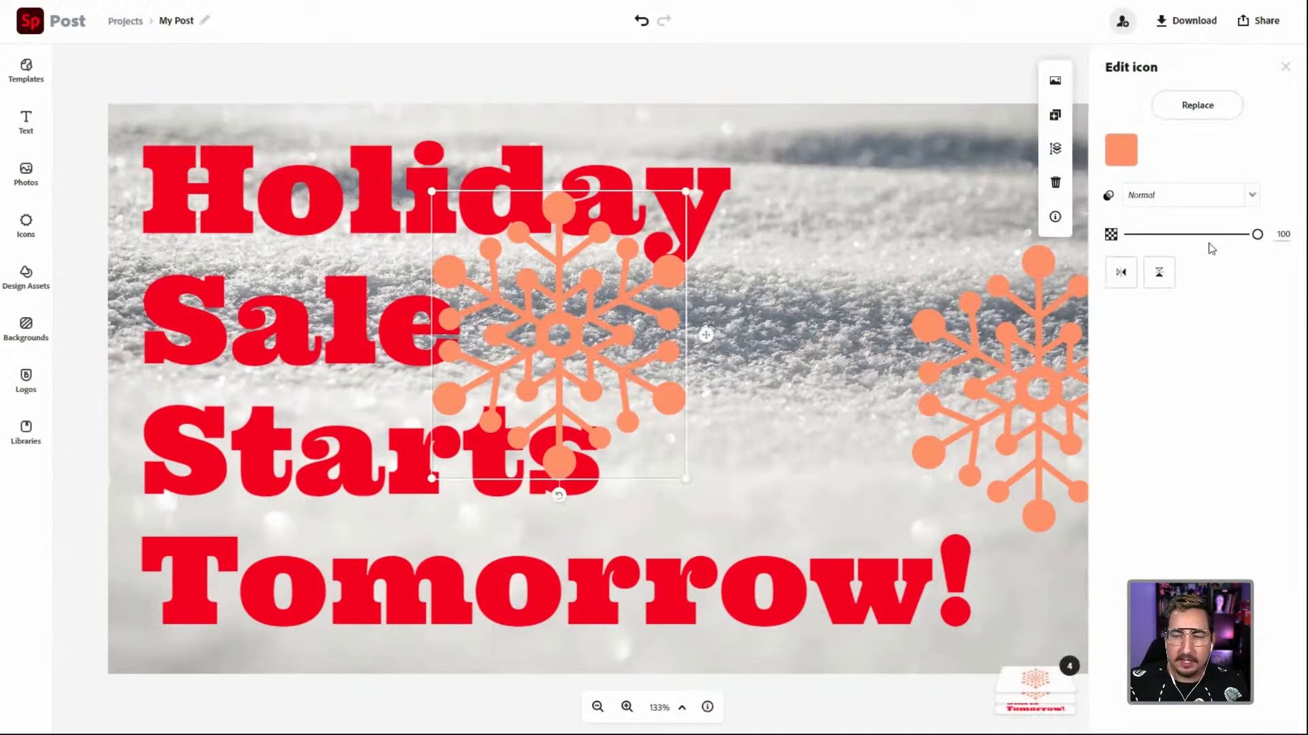
pyautogui.moveTo(1257, 234)
pyautogui.mouseDown()
pyautogui.moveTo(1180, 239)
pyautogui.moveTo(1273, 237)
pyautogui.mouseUp()
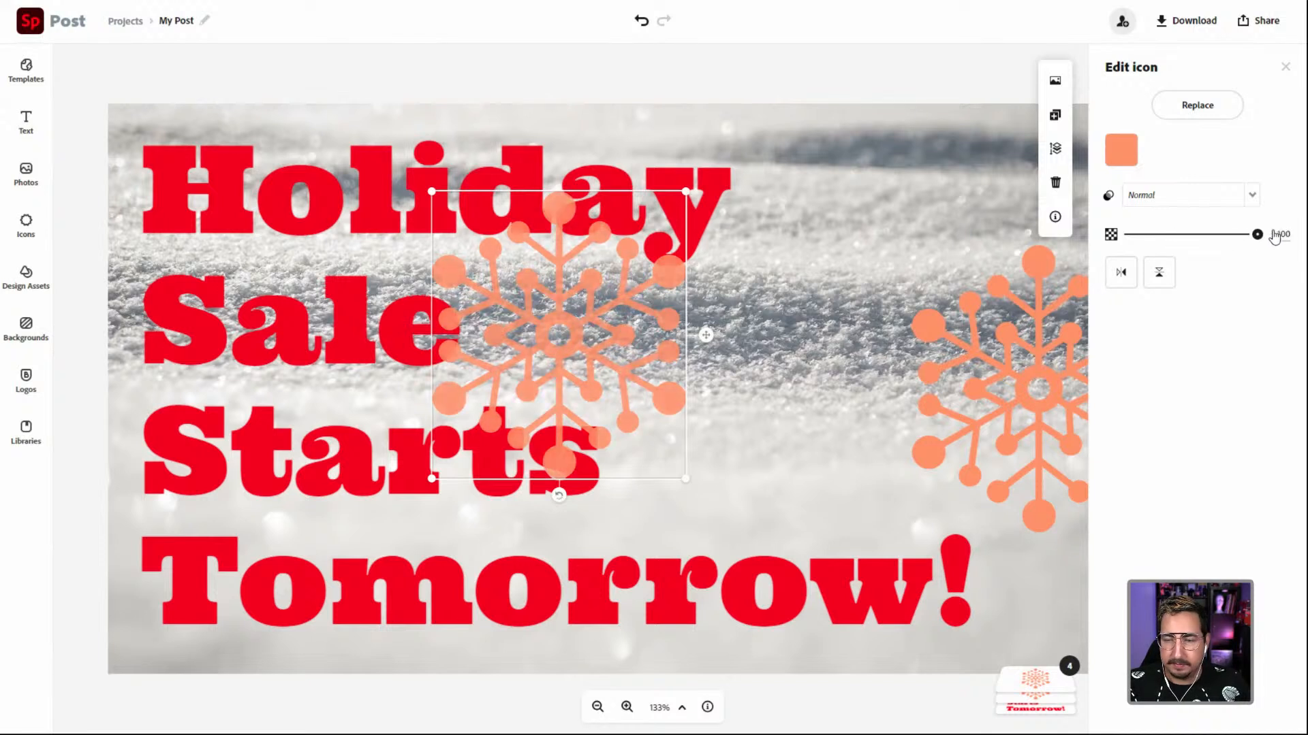
pyautogui.click(1118, 150)
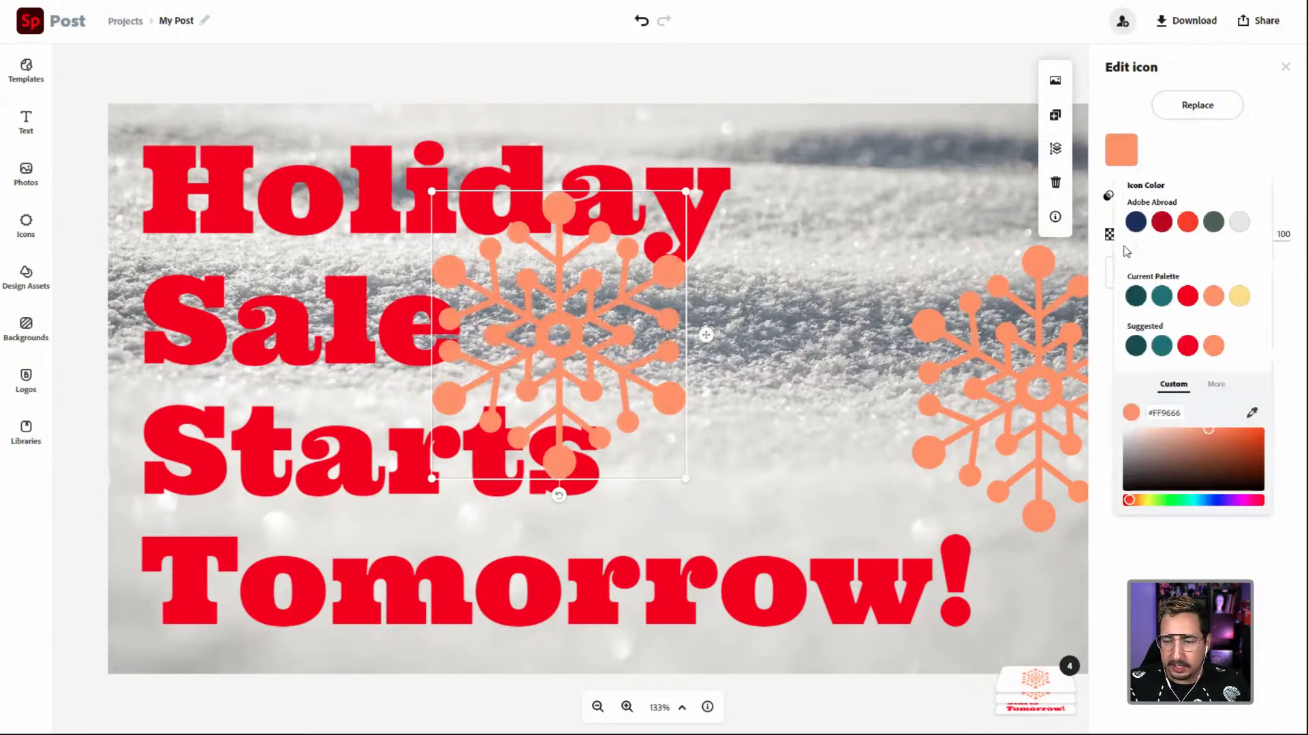
pyautogui.click(1161, 297)
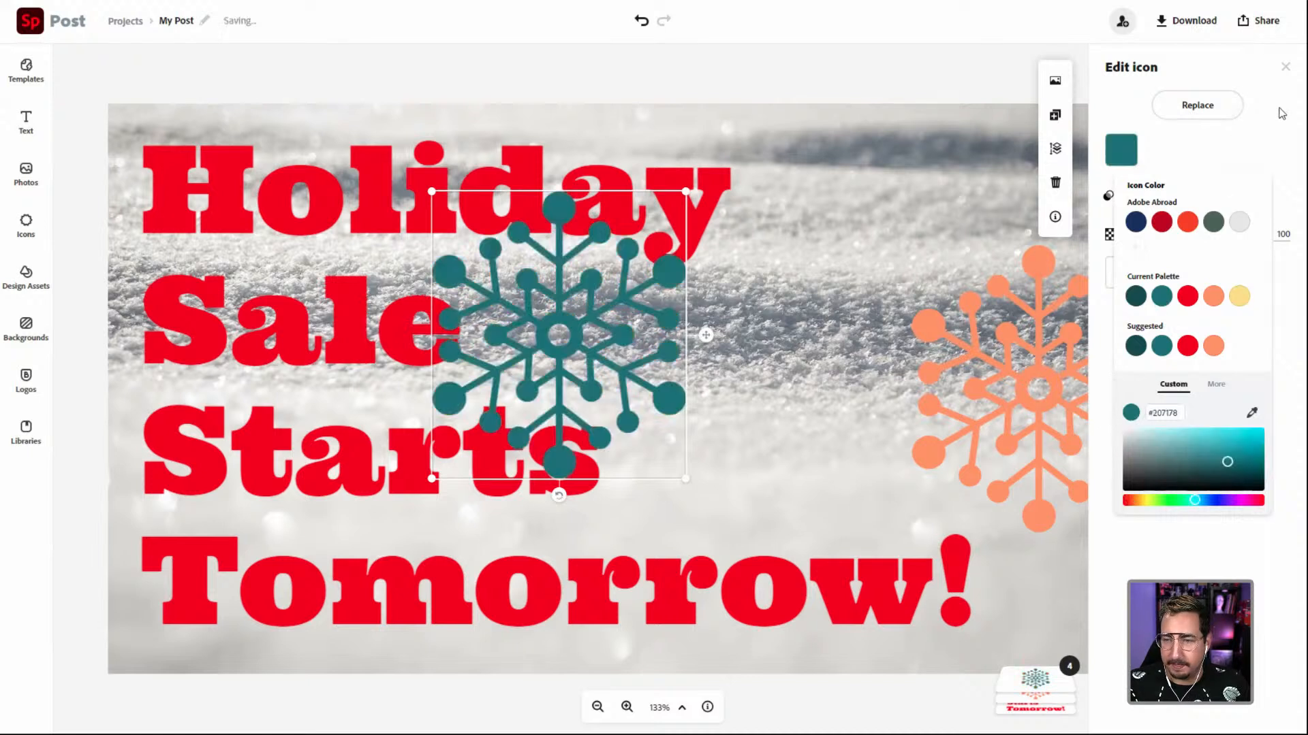
pyautogui.click(1216, 178)
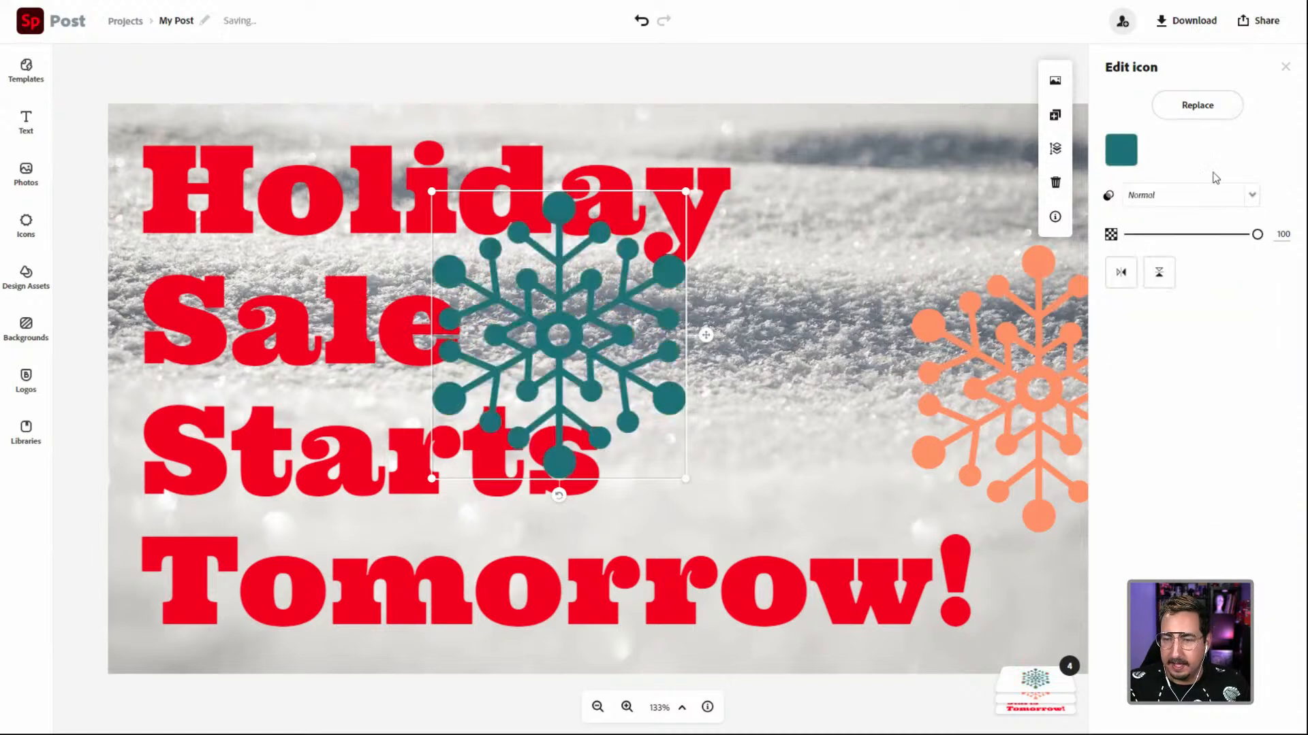
pyautogui.click(1180, 197)
pyautogui.click(1159, 252)
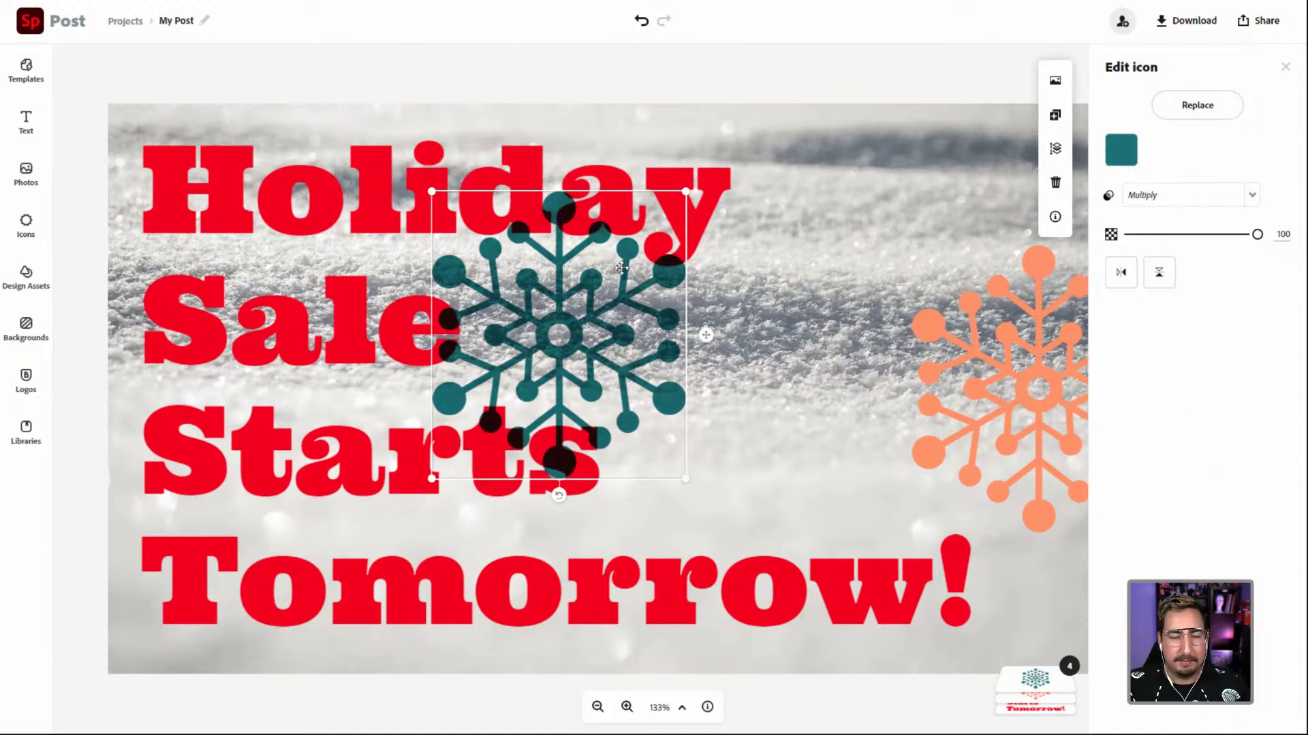
# Step: Shrink the teal snowflake to about two thirds of its size and place it overlapping the "y" of "Holiday"
pyautogui.moveTo(432, 476); pyautogui.dragTo(515, 385)
pyautogui.moveTo(614, 308); pyautogui.dragTo(733, 320)
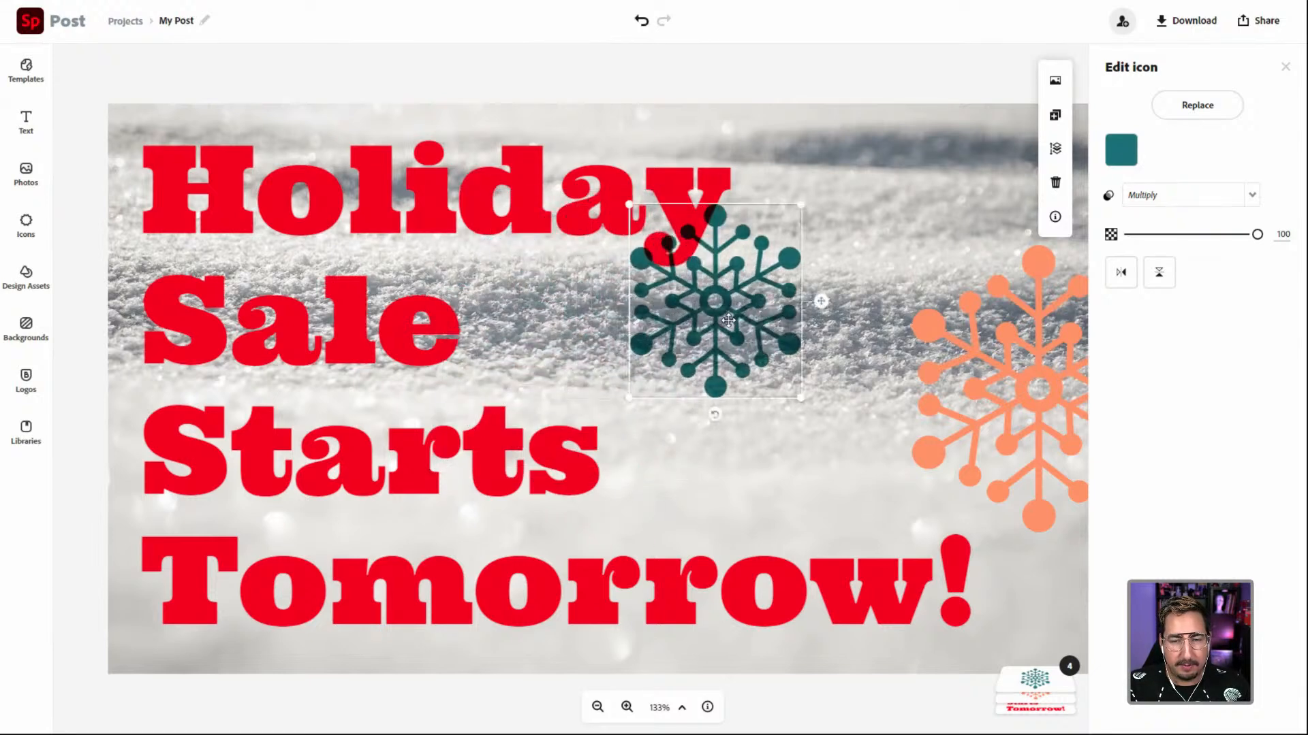
pyautogui.click(714, 85)
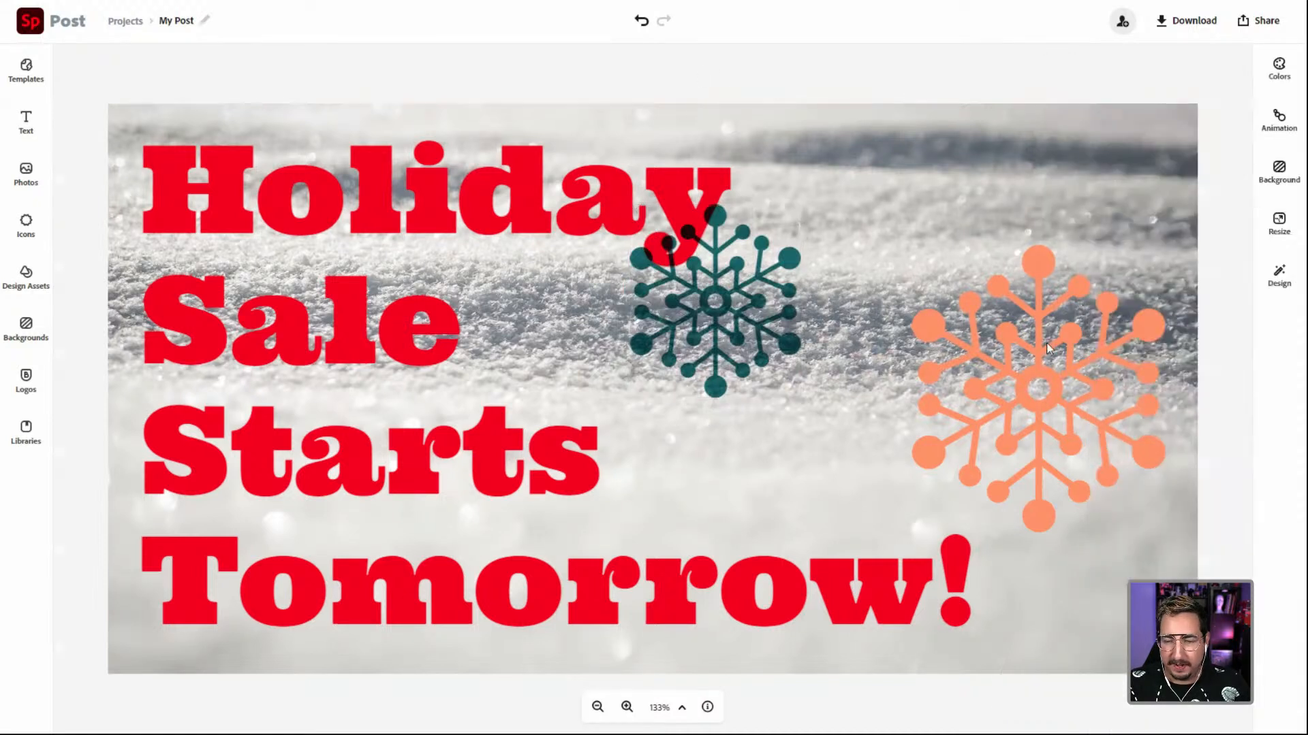
# Step: Shrink the orange snowflake to about a third of its size and place it between the ends of "Sale" and "Starts"
pyautogui.click(1034, 366)
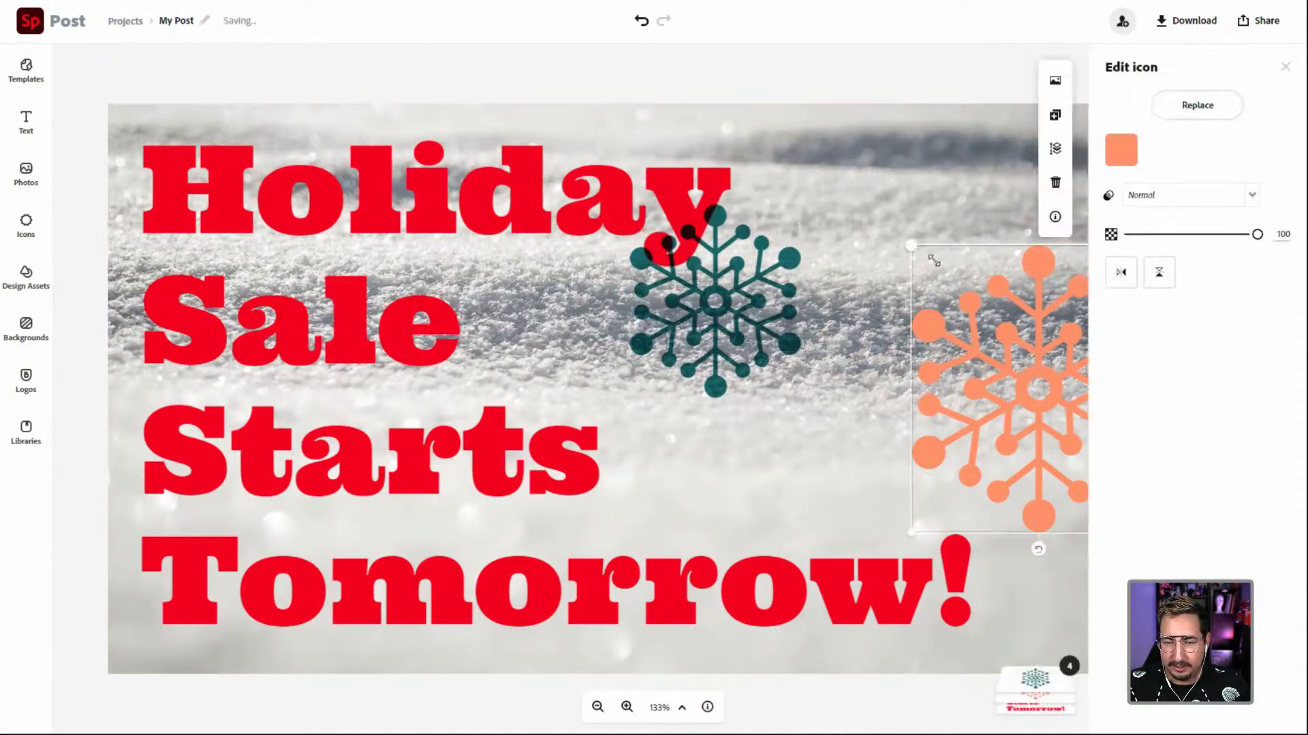
pyautogui.moveTo(935, 260); pyautogui.dragTo(458, 347)
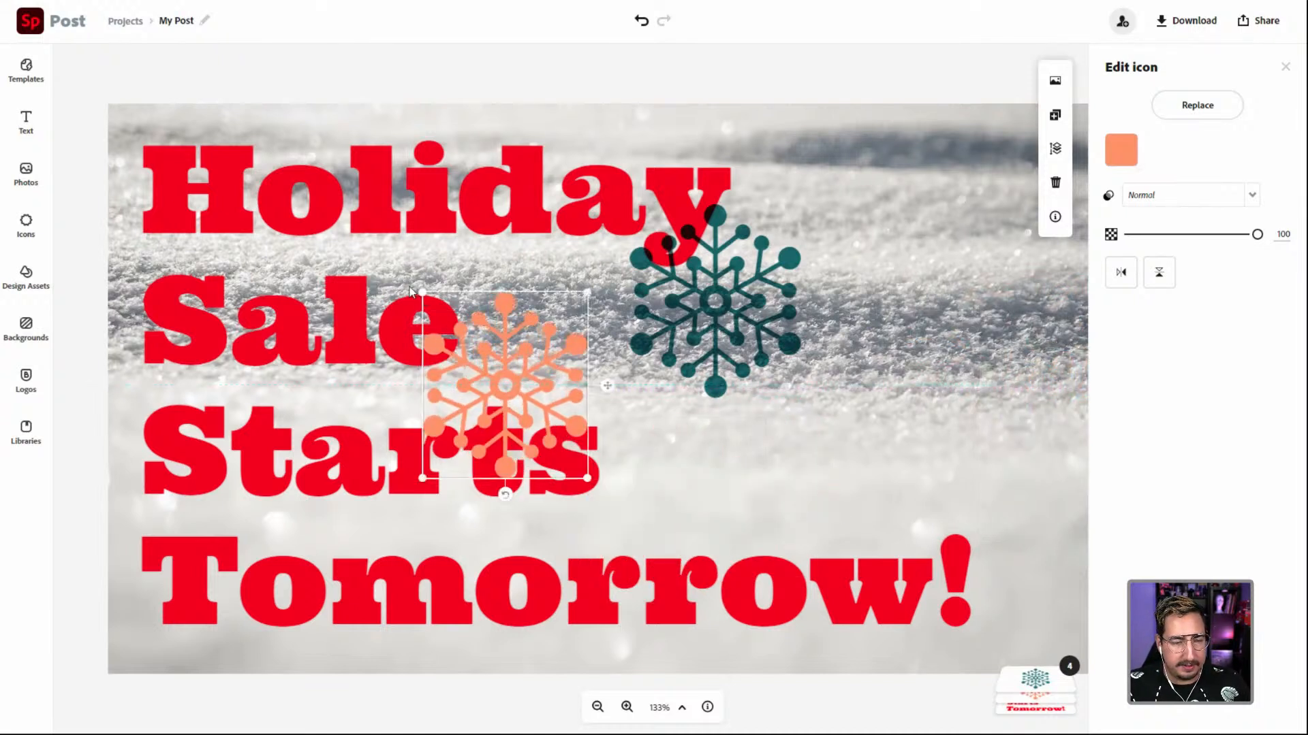
pyautogui.moveTo(420, 289); pyautogui.dragTo(472, 357)
# Step: Recolour the small snowflake with the same palette teal and set its blend mode to Multiply
pyautogui.click(1121, 149)
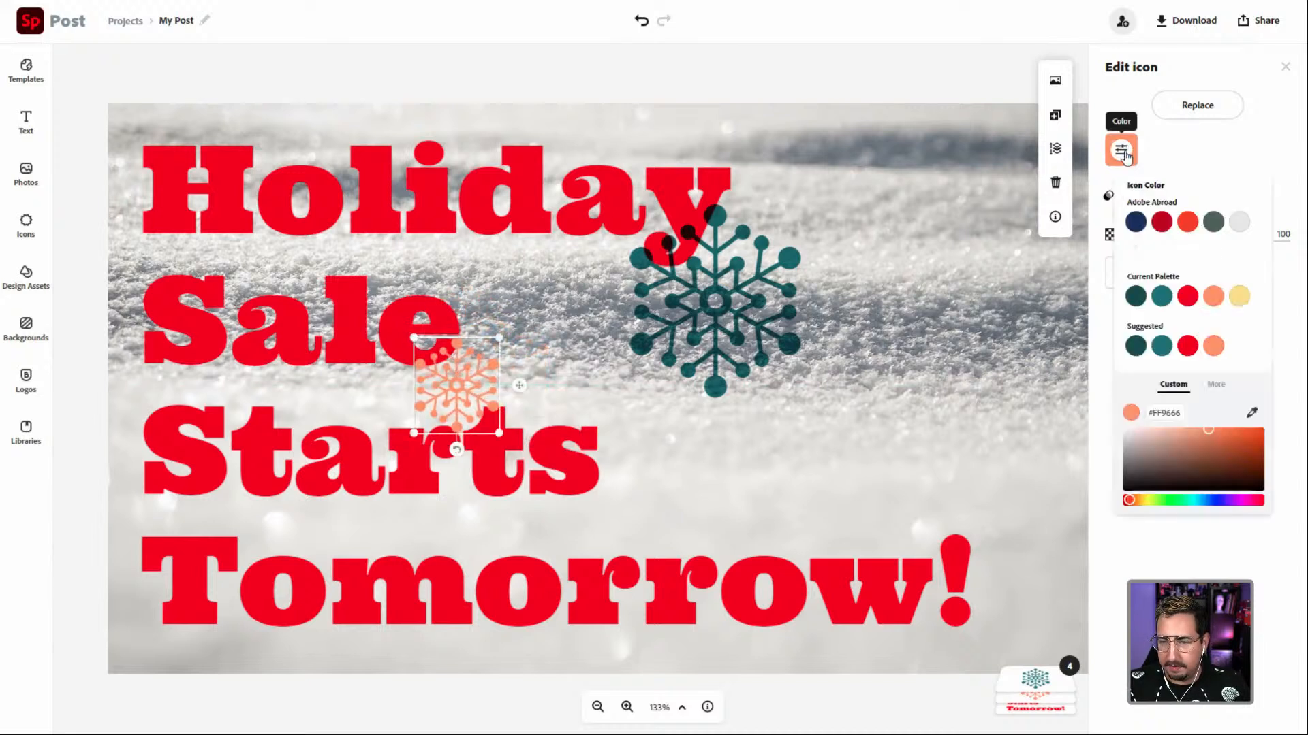
pyautogui.click(1161, 297)
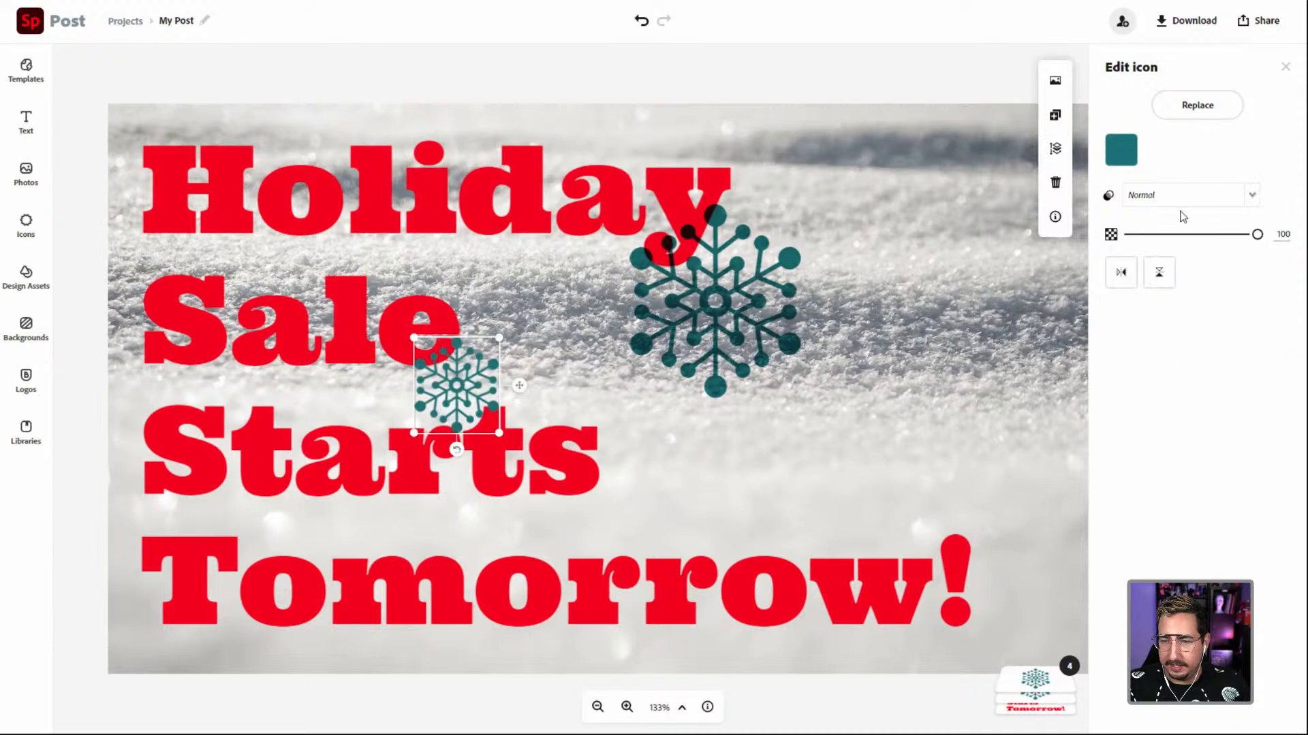
pyautogui.click(1179, 196)
pyautogui.click(1169, 250)
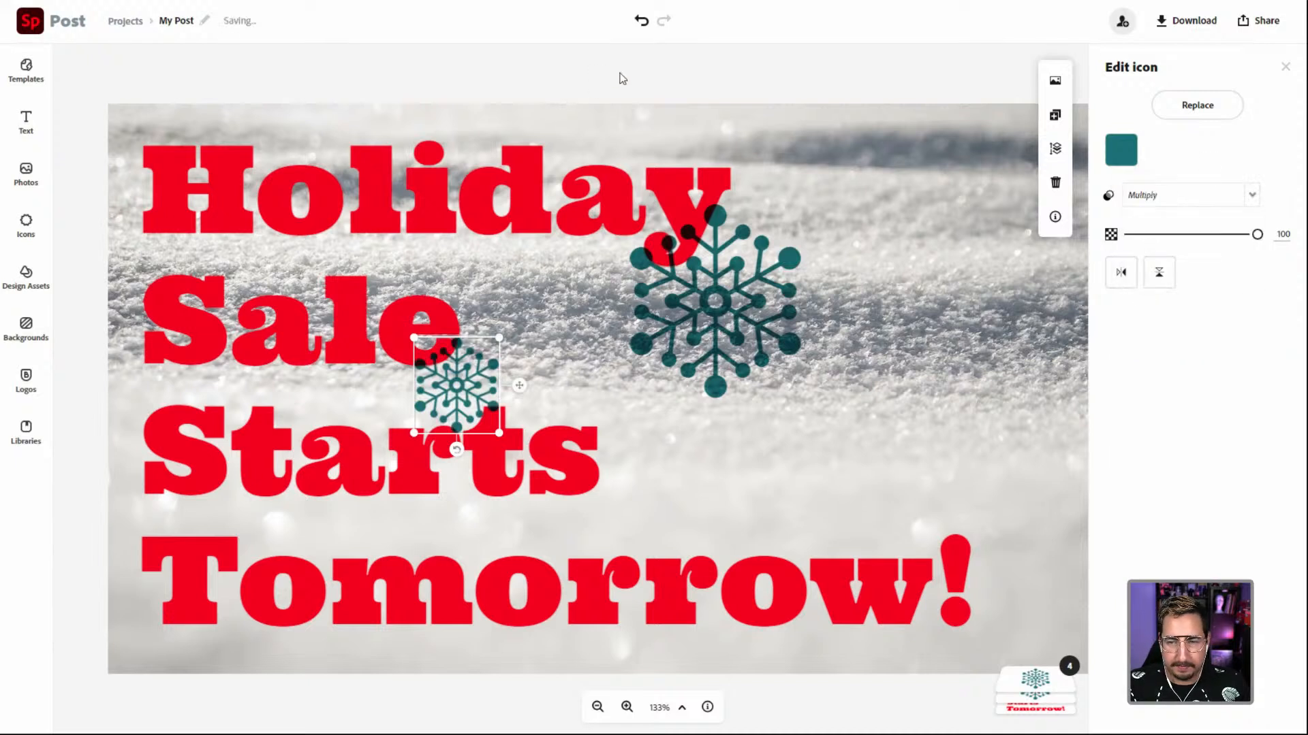
pyautogui.click(1286, 66)
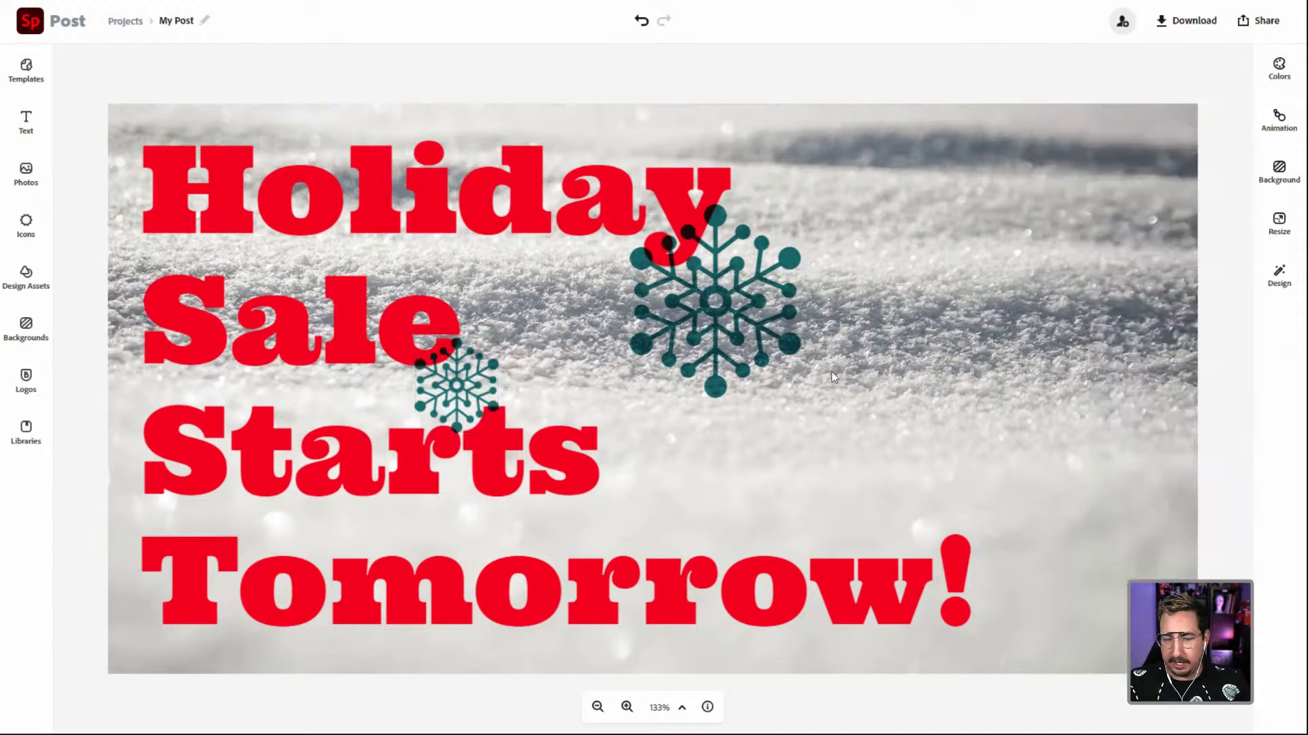
# Step: Select the snow background photo and search the templates for "holiday"
pyautogui.click(598, 707)
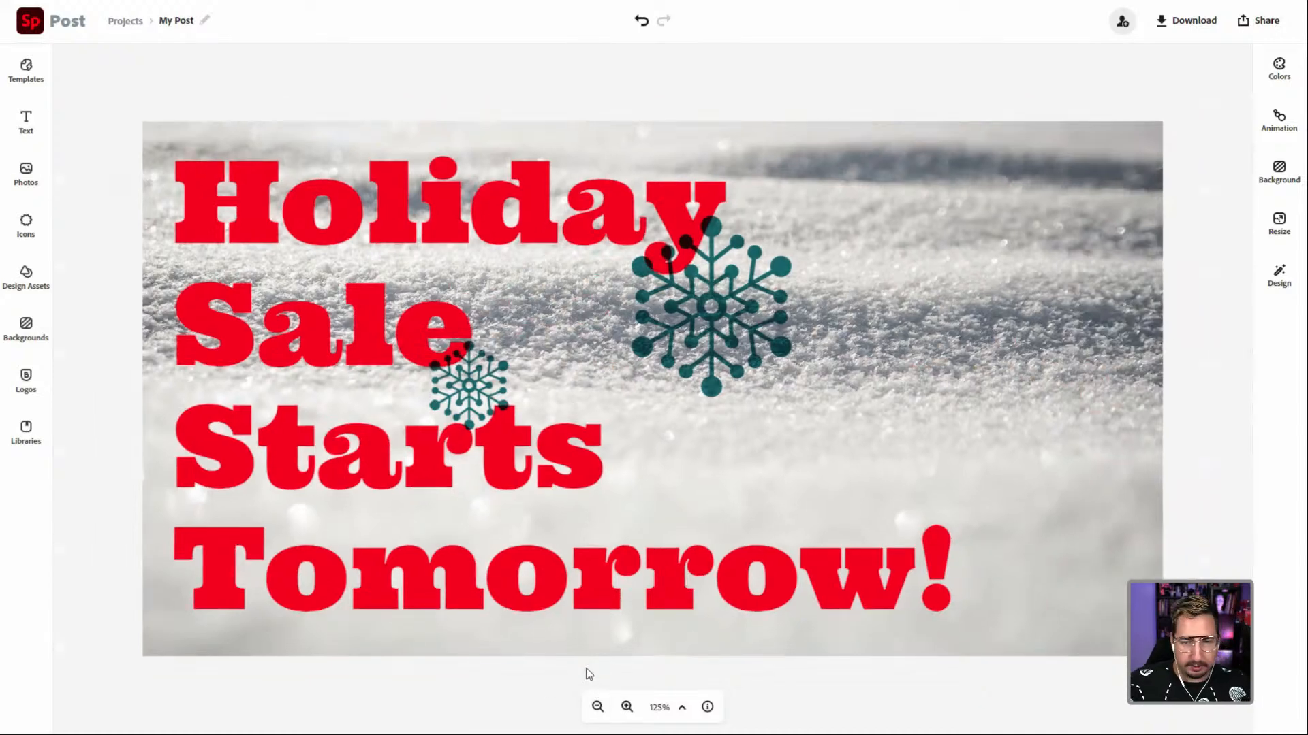
pyautogui.click(597, 707)
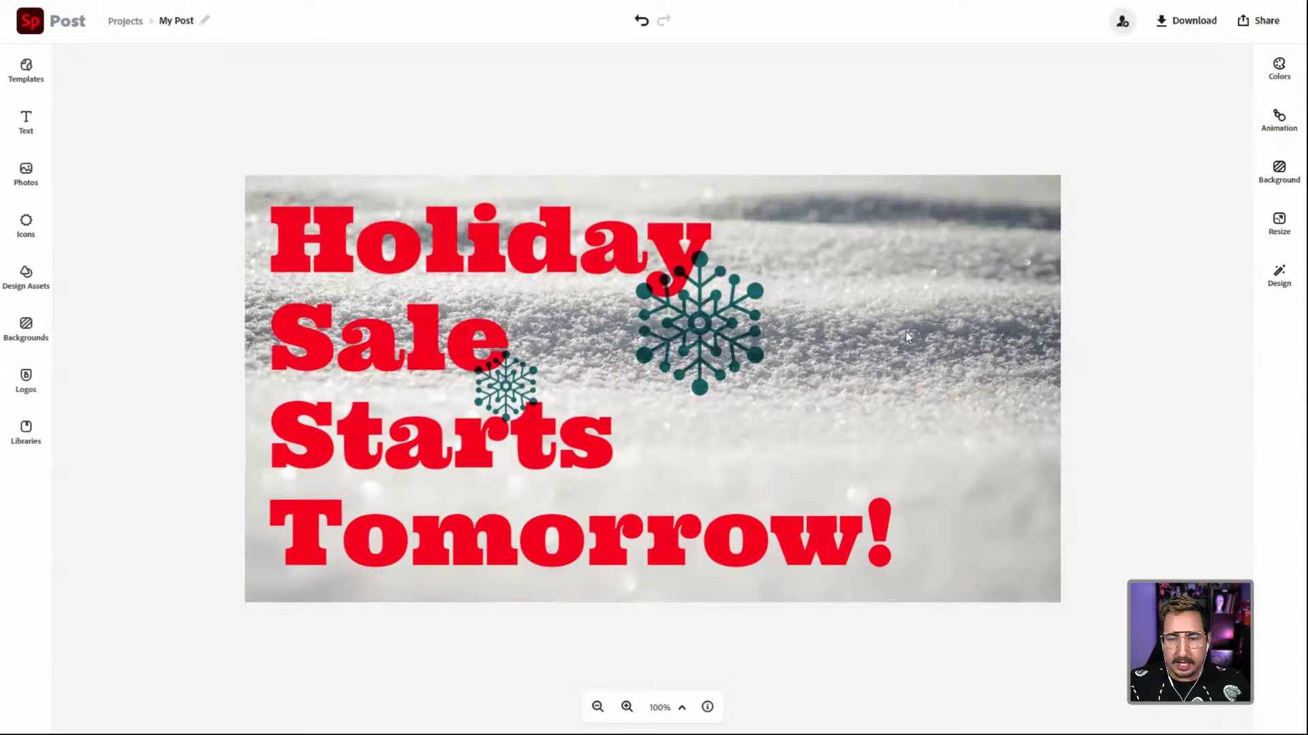
pyautogui.click(918, 263)
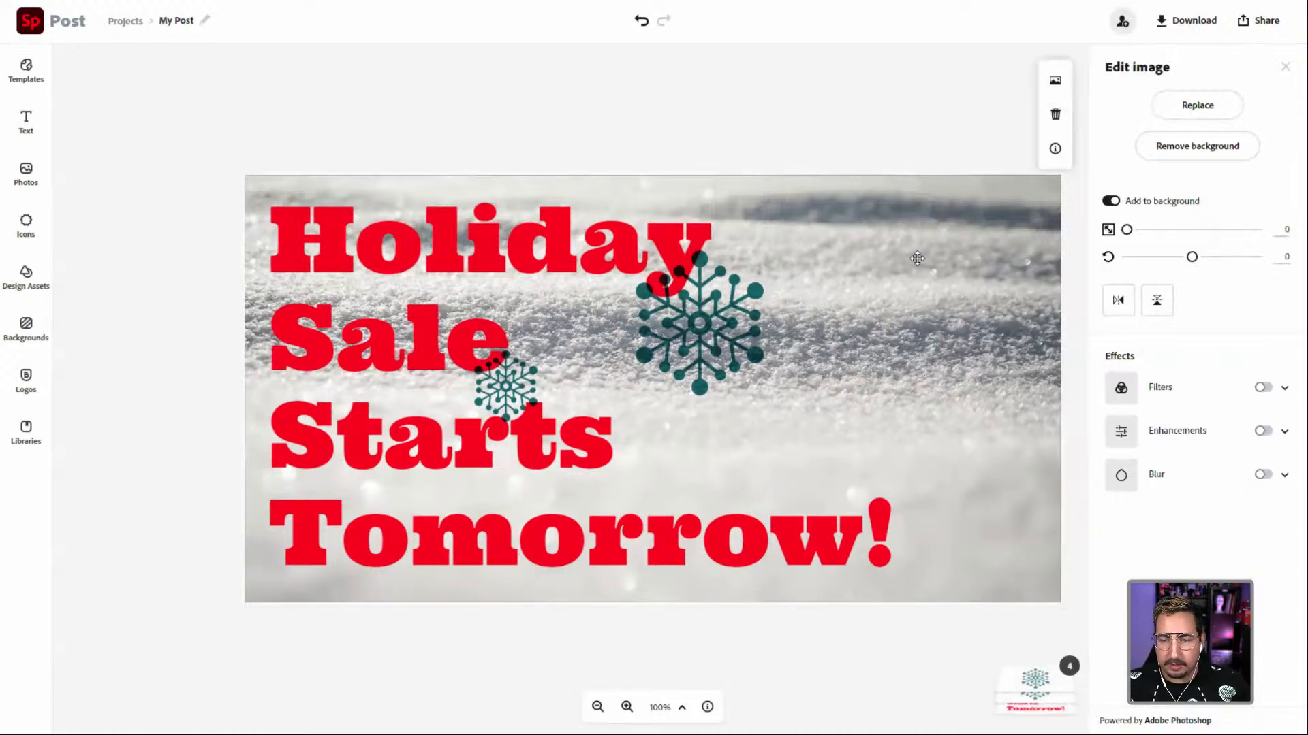
pyautogui.click(40, 74)
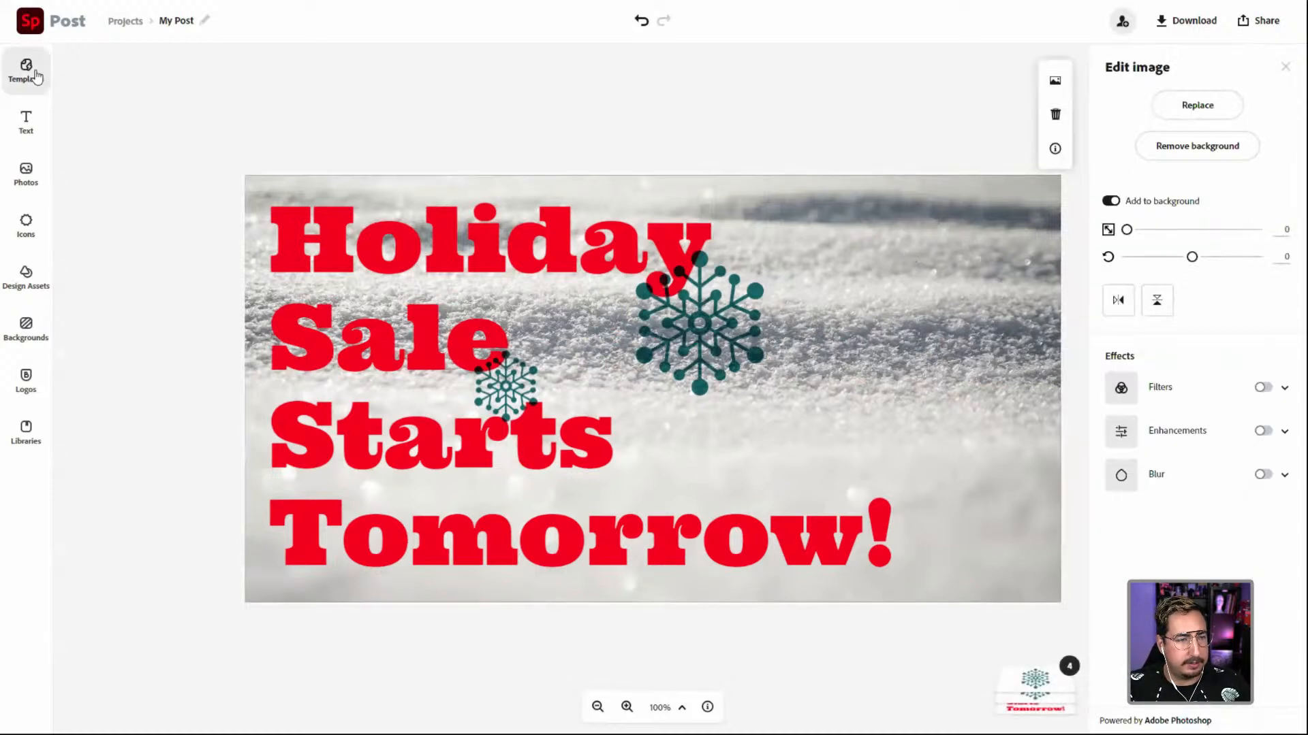
pyautogui.click(139, 140)
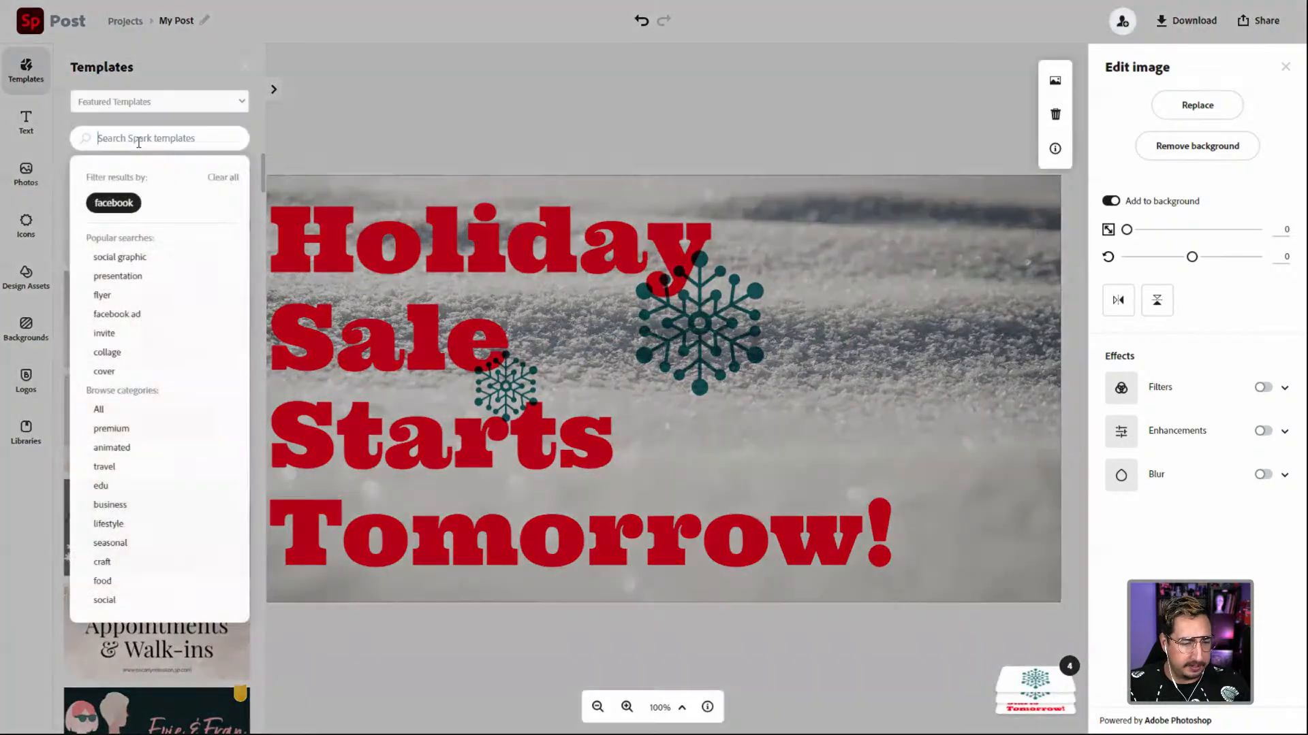
pyautogui.write('holiday')
pyautogui.press('Return')
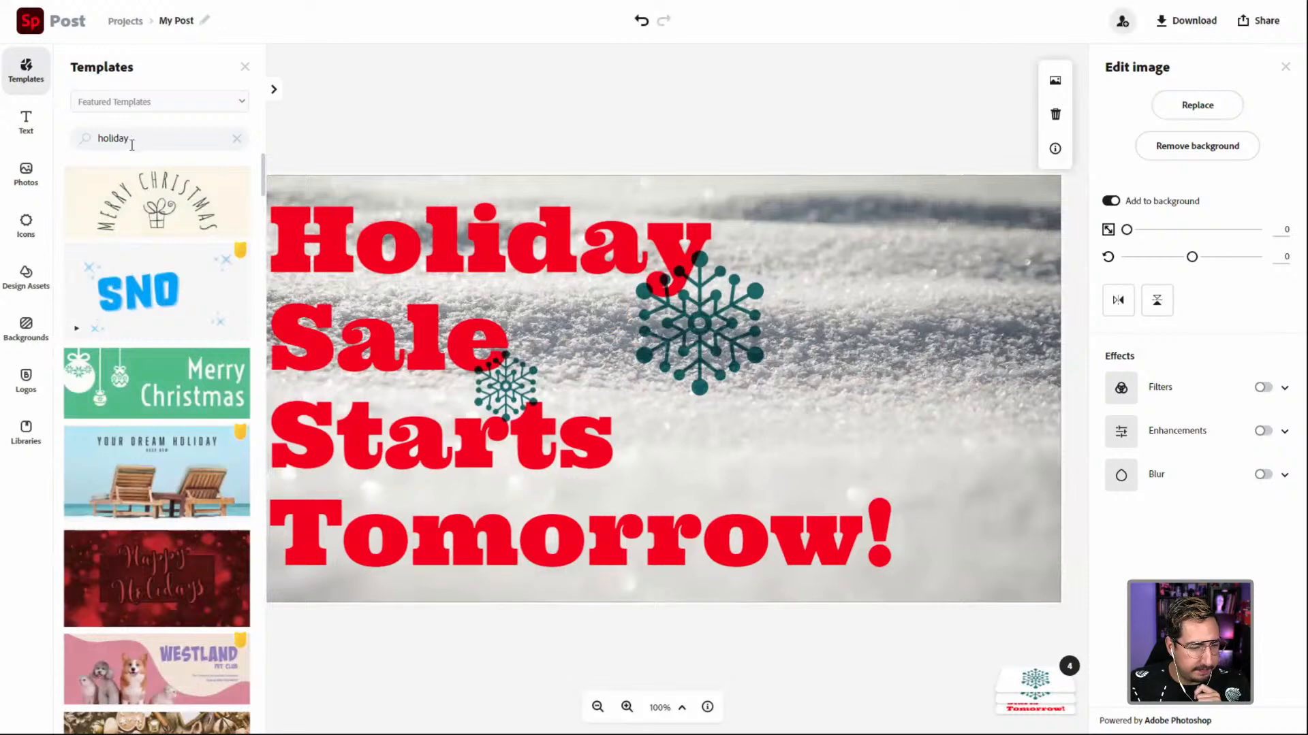
# Step: Search the background library for "holiday"
pyautogui.click(26, 174)
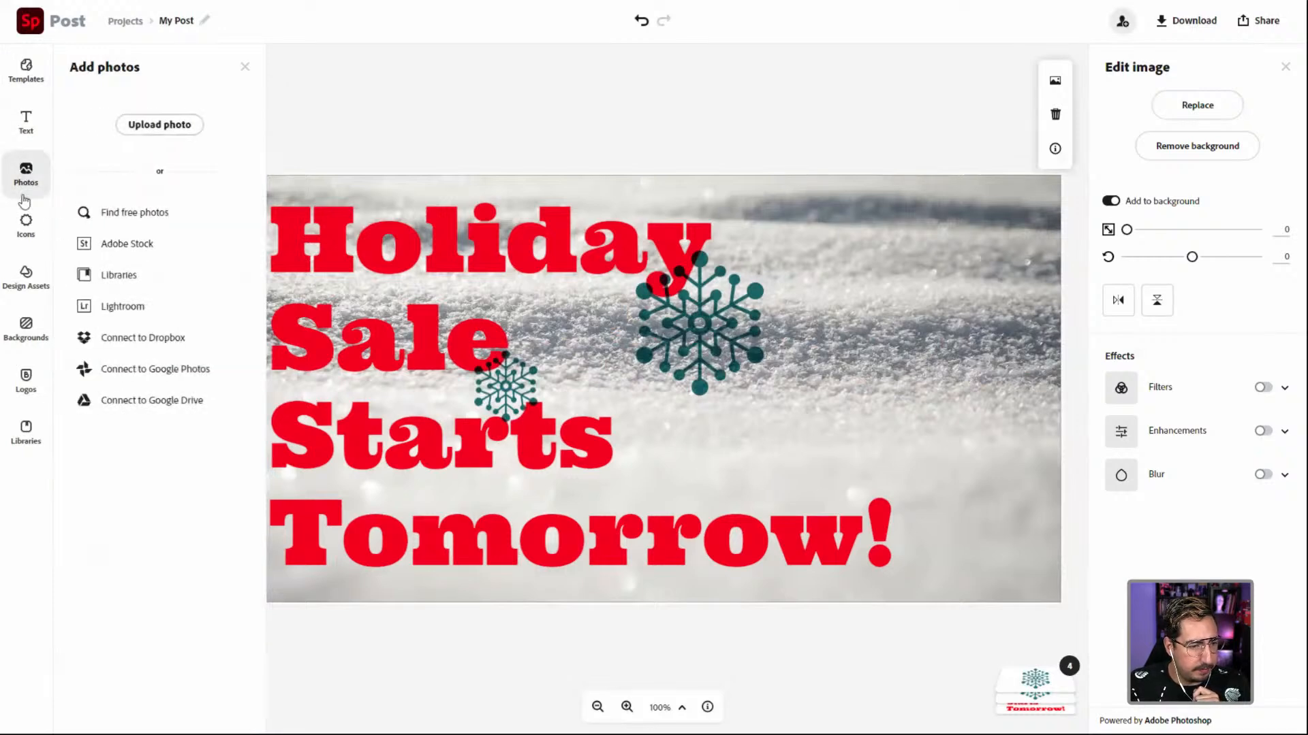
pyautogui.click(26, 328)
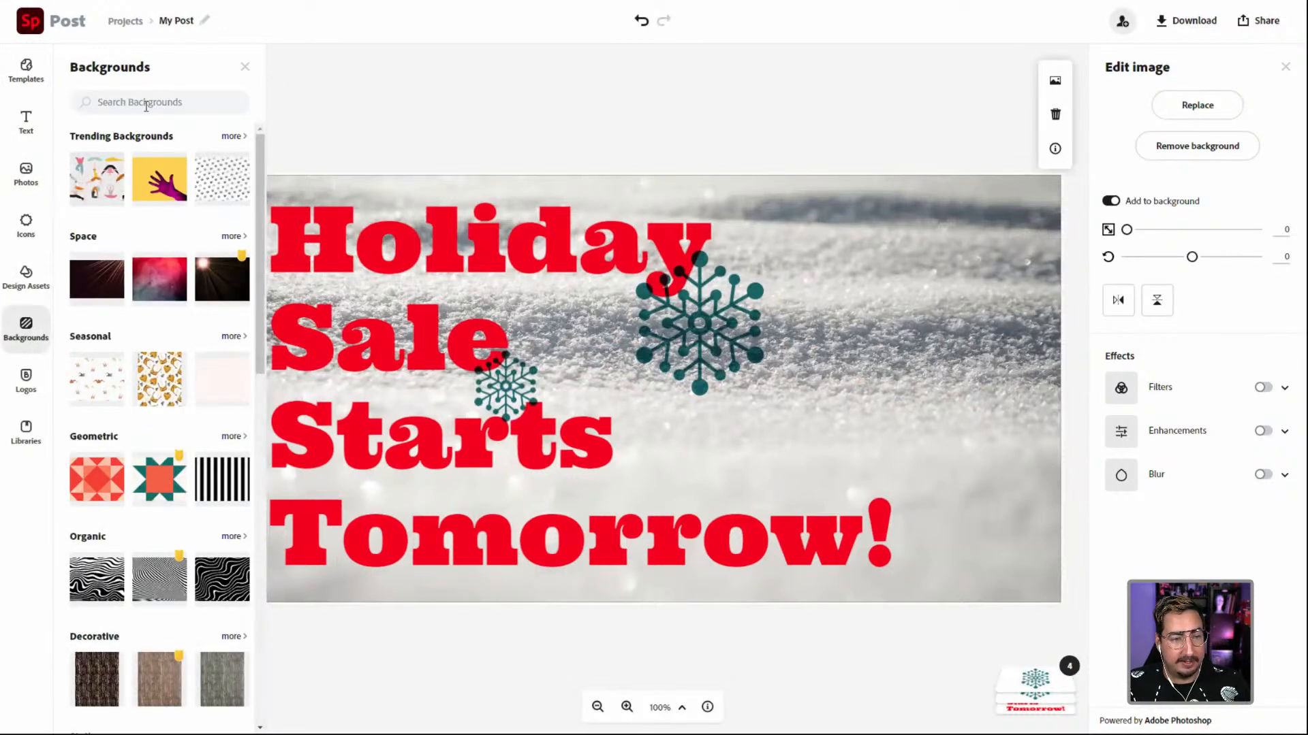
pyautogui.click(147, 105)
pyautogui.write('holiday')
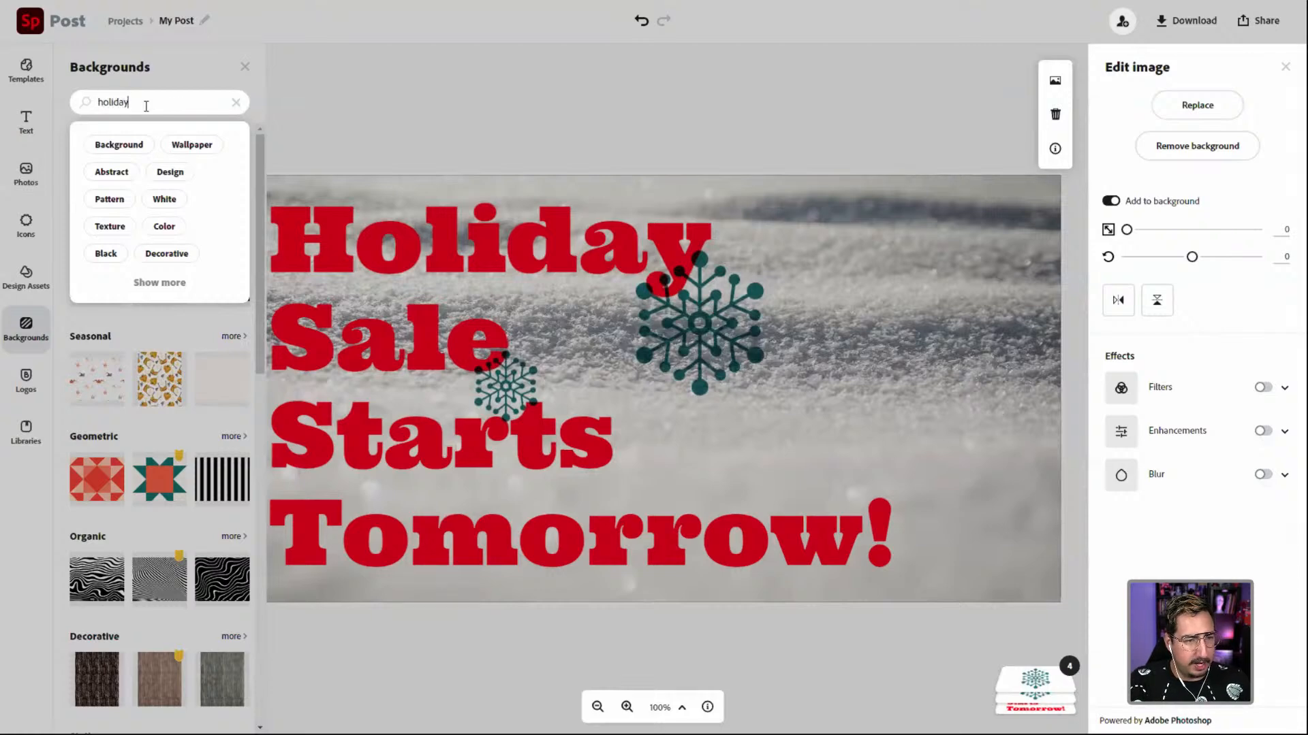
pyautogui.press('Return')
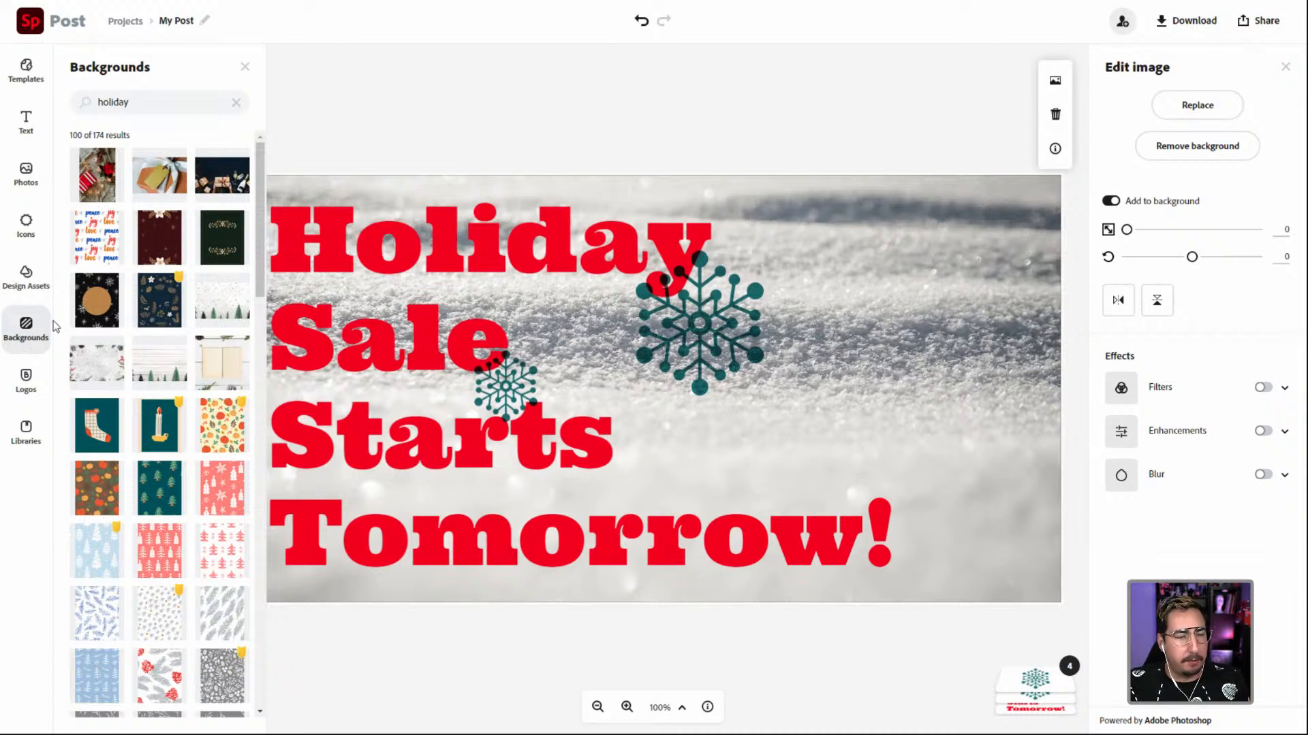
# Step: Add the white holiday background image with the red plaid gift, berries and pine sprigs to the post
pyautogui.scroll(-6, 154, 442)
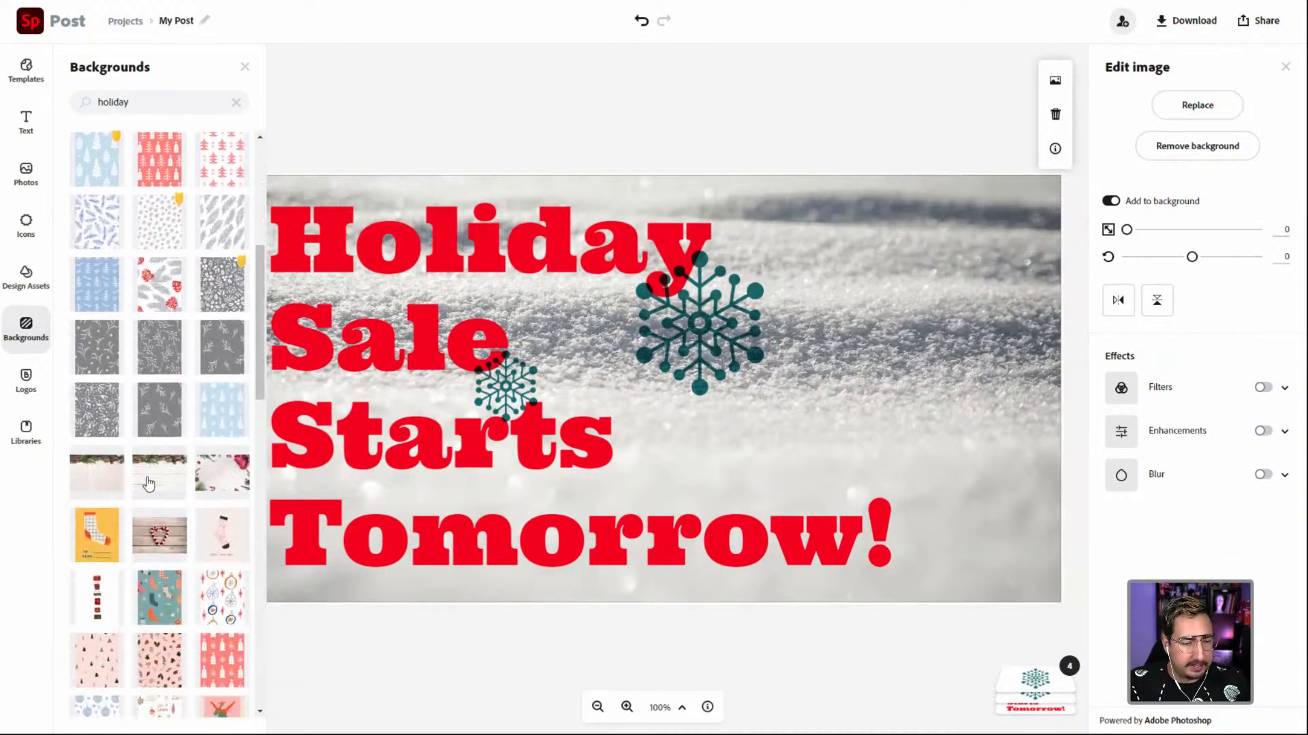
pyautogui.scroll(-3, 150, 483)
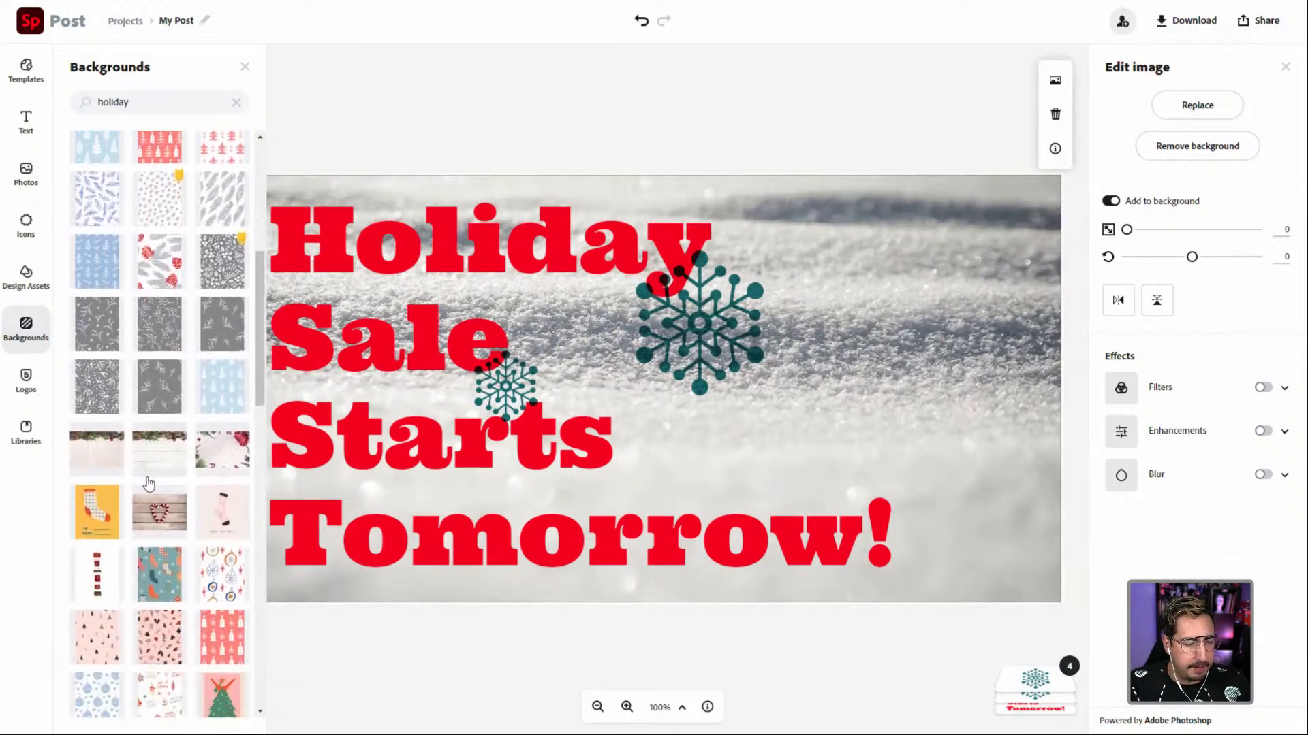
pyautogui.scroll(-3, 151, 482)
pyautogui.scroll(5, 147, 473)
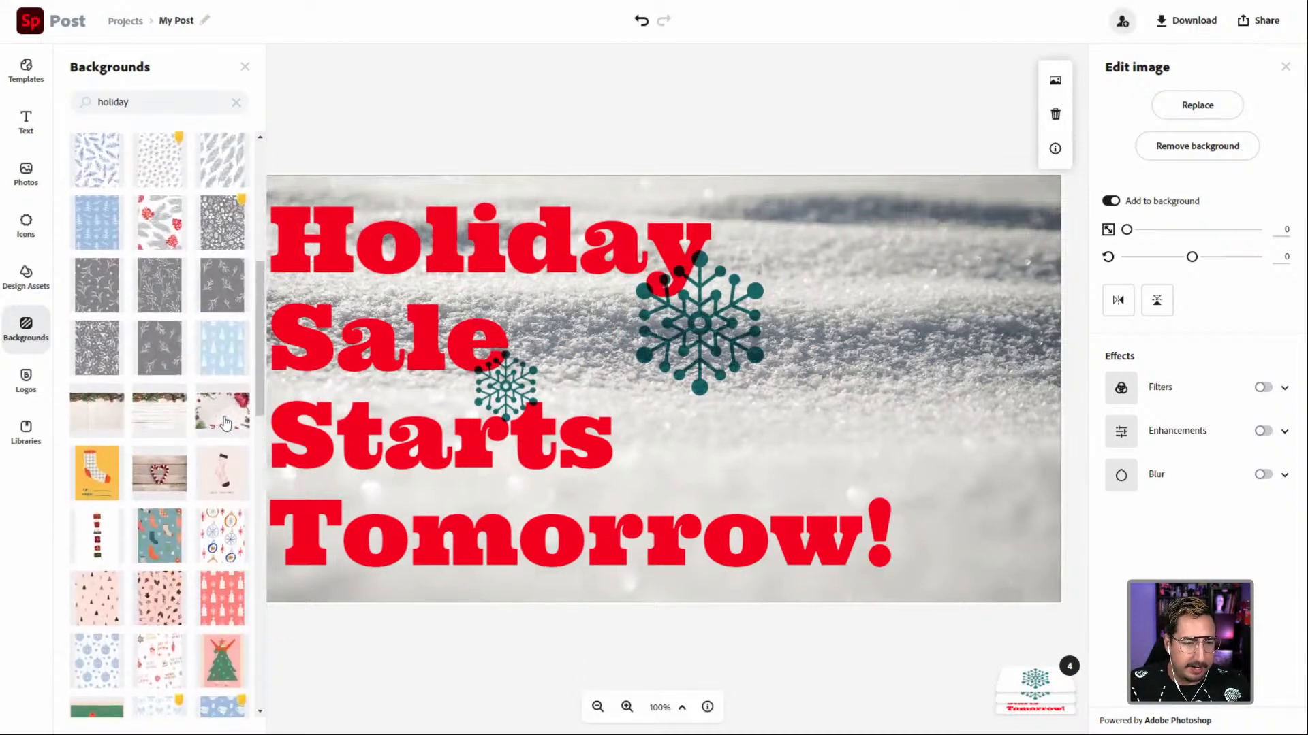
pyautogui.click(226, 423)
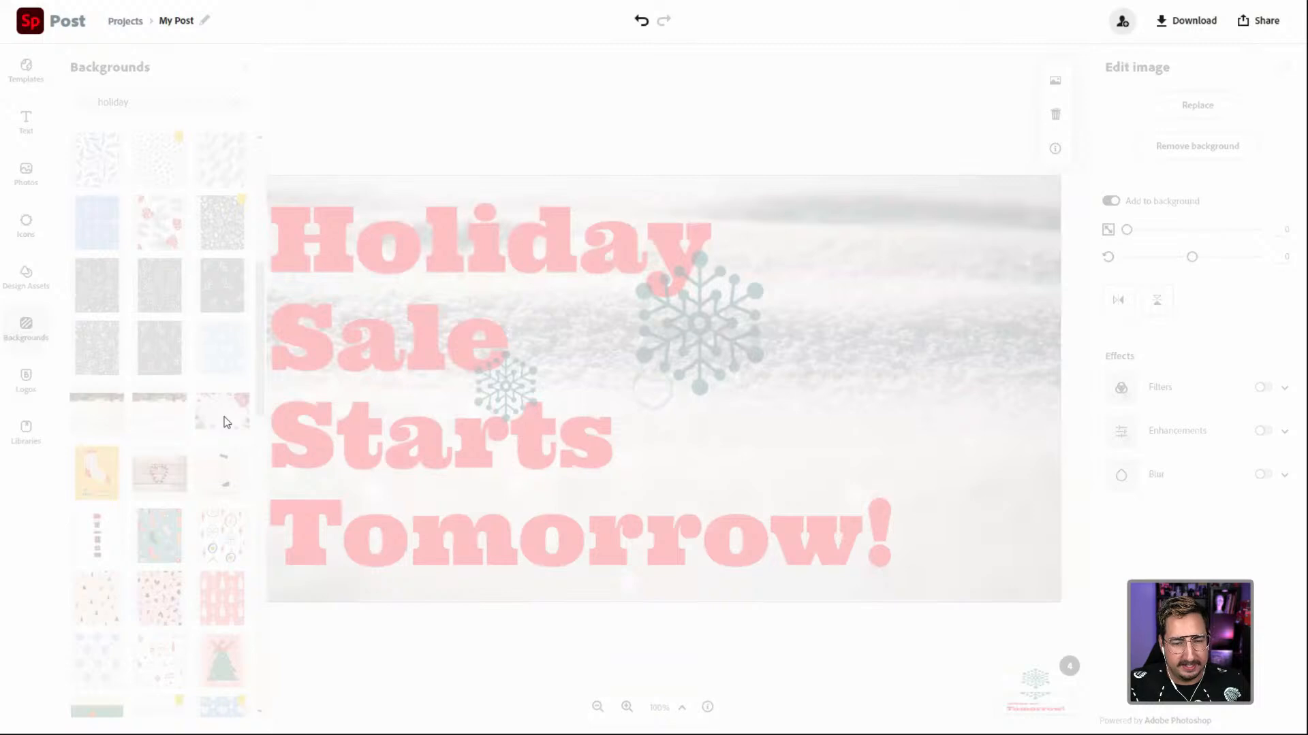
pyautogui.hotkey('ctrl', '+')
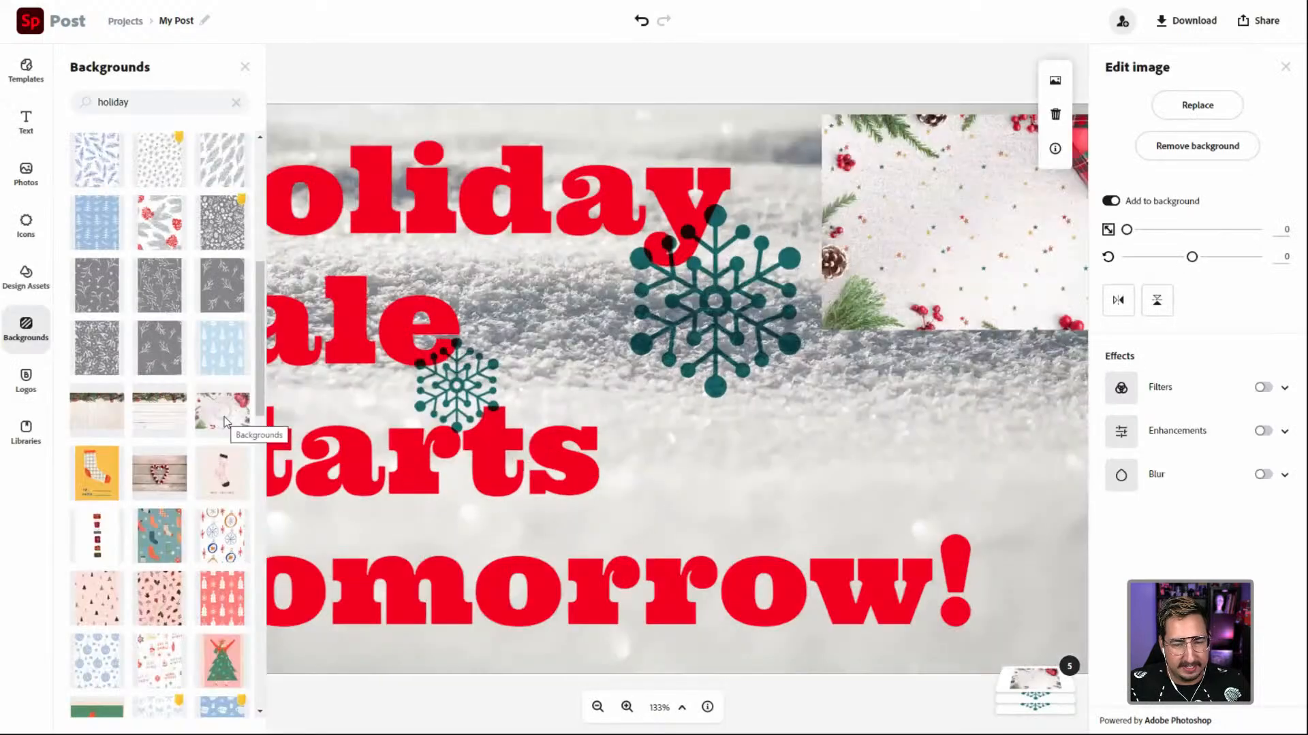
pyautogui.click(895, 199)
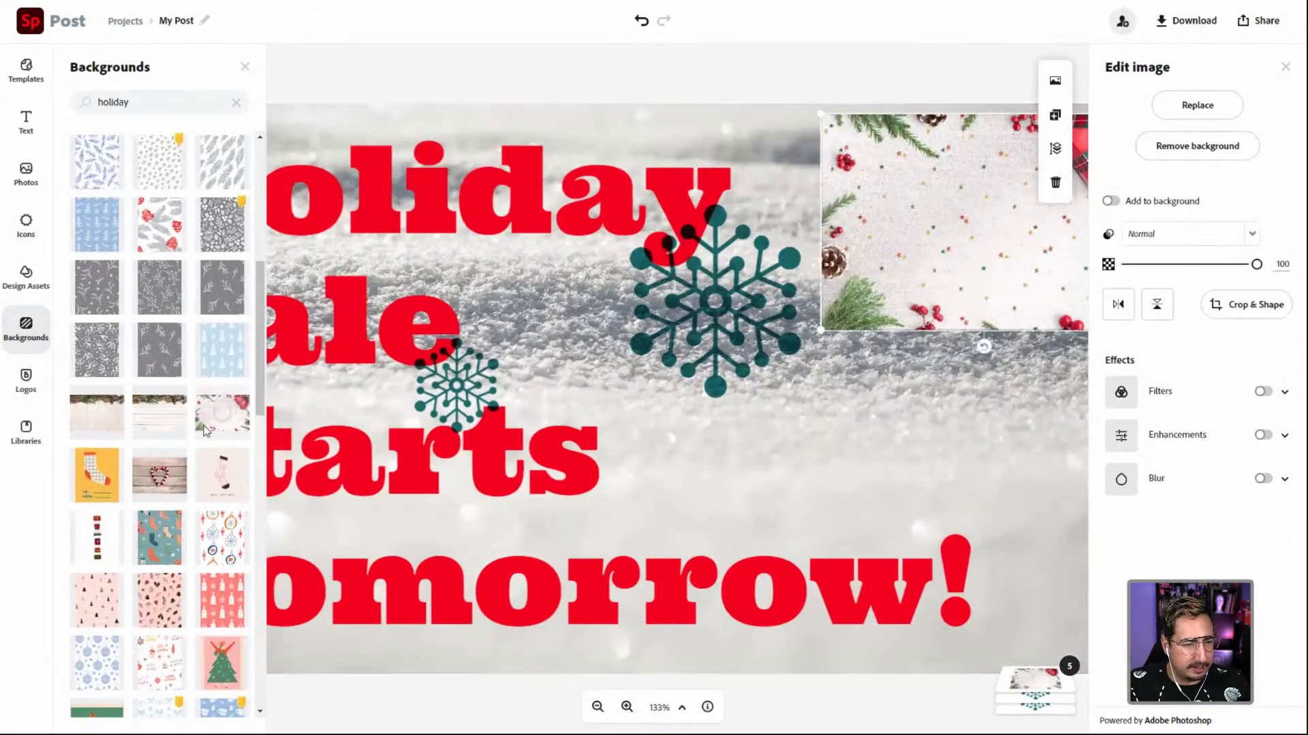
# Step: Add the grey background image with pinecones and rocking horses, and delete the red plaid gift image
pyautogui.scroll(5, 203, 426)
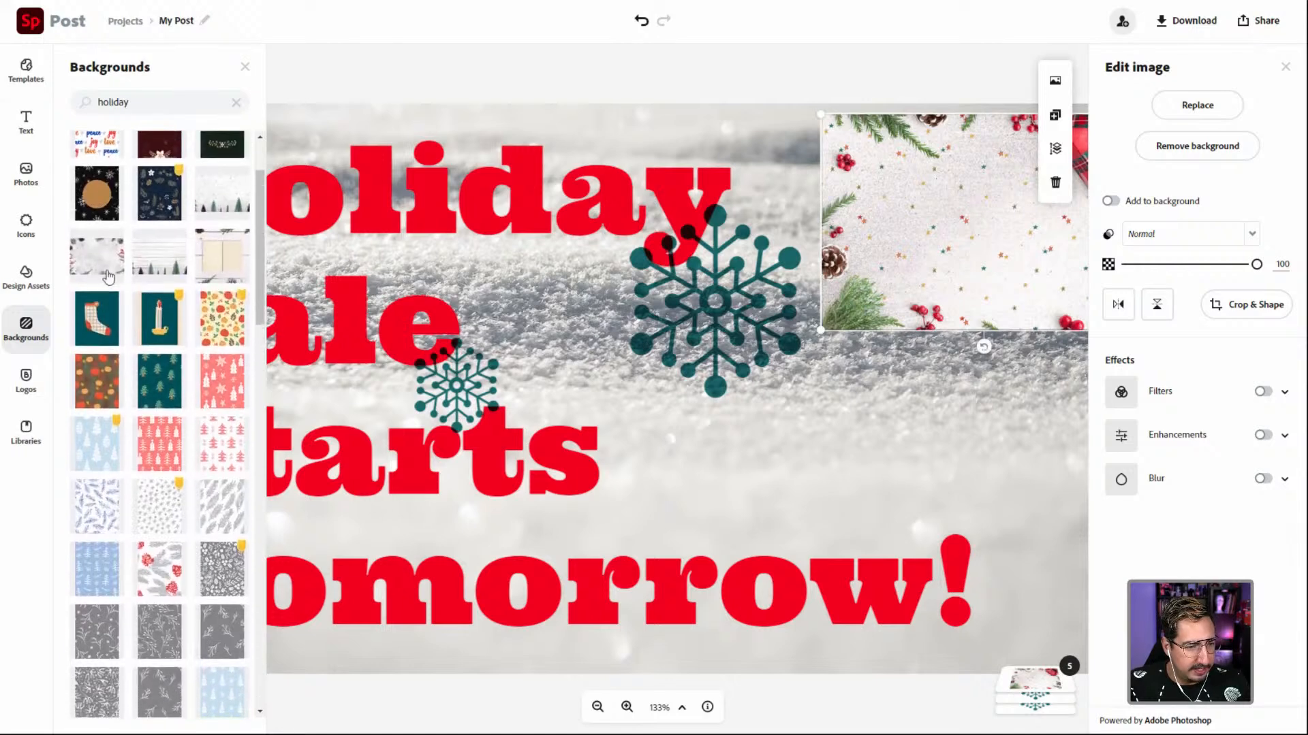
pyautogui.click(105, 271)
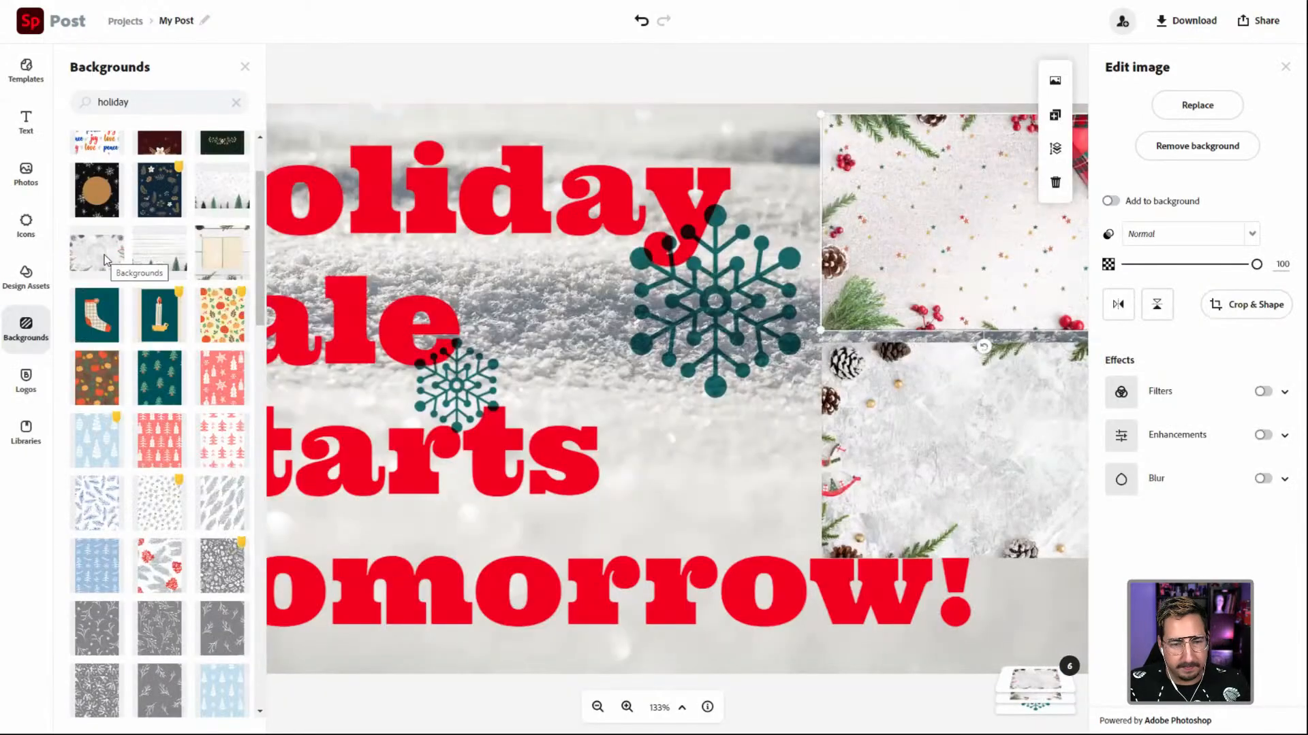
pyautogui.moveTo(895, 225); pyautogui.dragTo(456, 277)
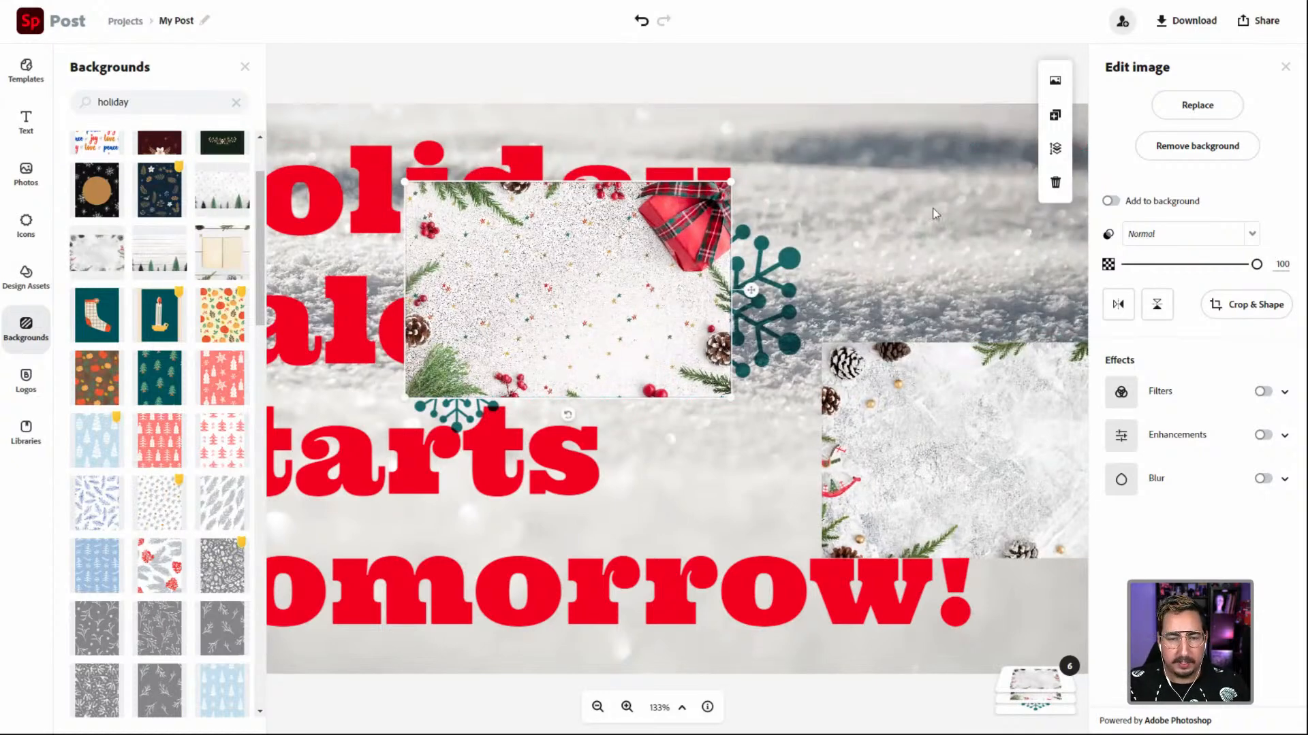
pyautogui.click(1055, 186)
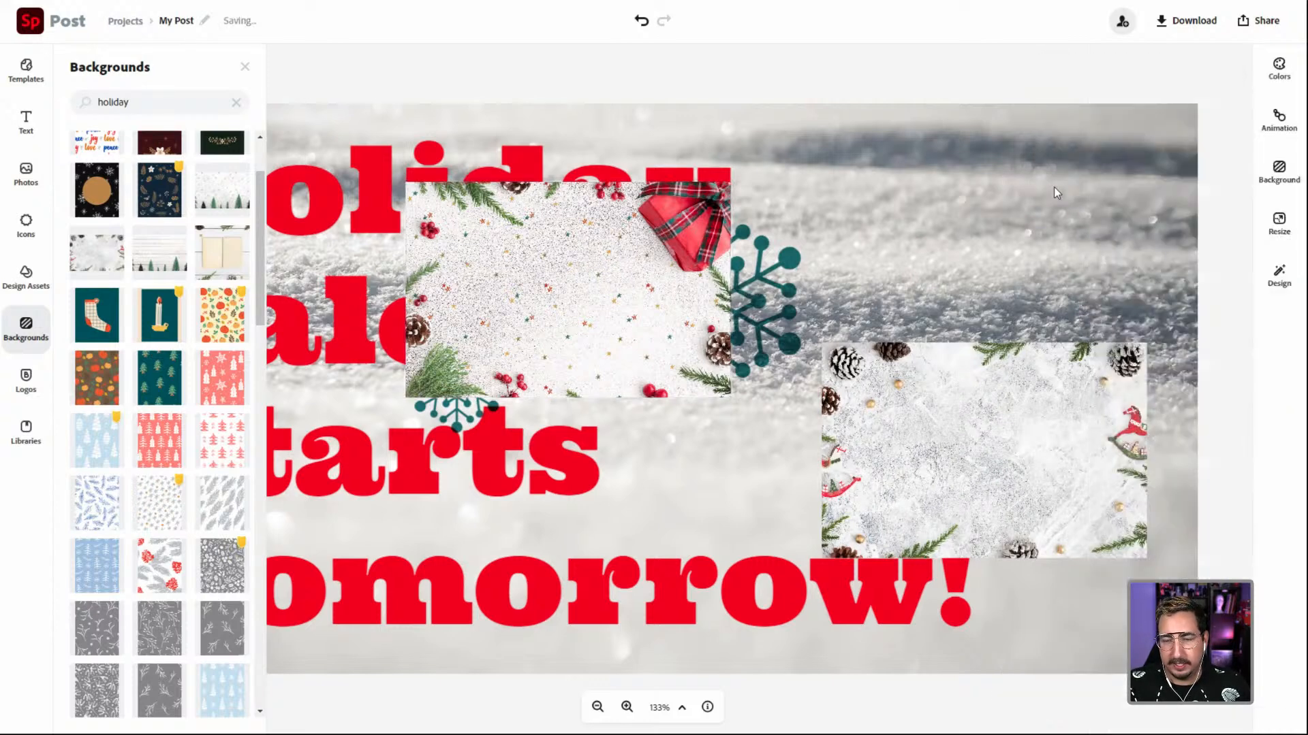
# Step: Detach the snow photo from the background and delete it
pyautogui.click(908, 199)
pyautogui.click(994, 189)
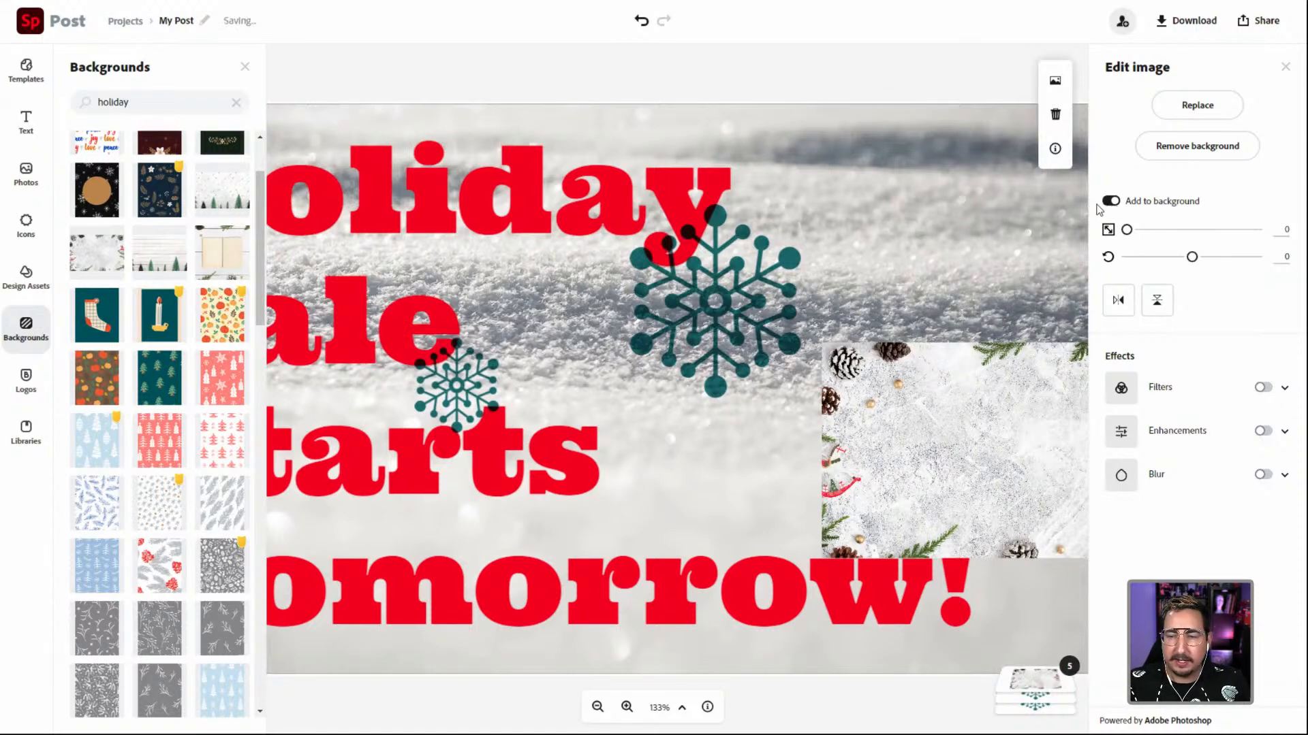
pyautogui.click(1110, 203)
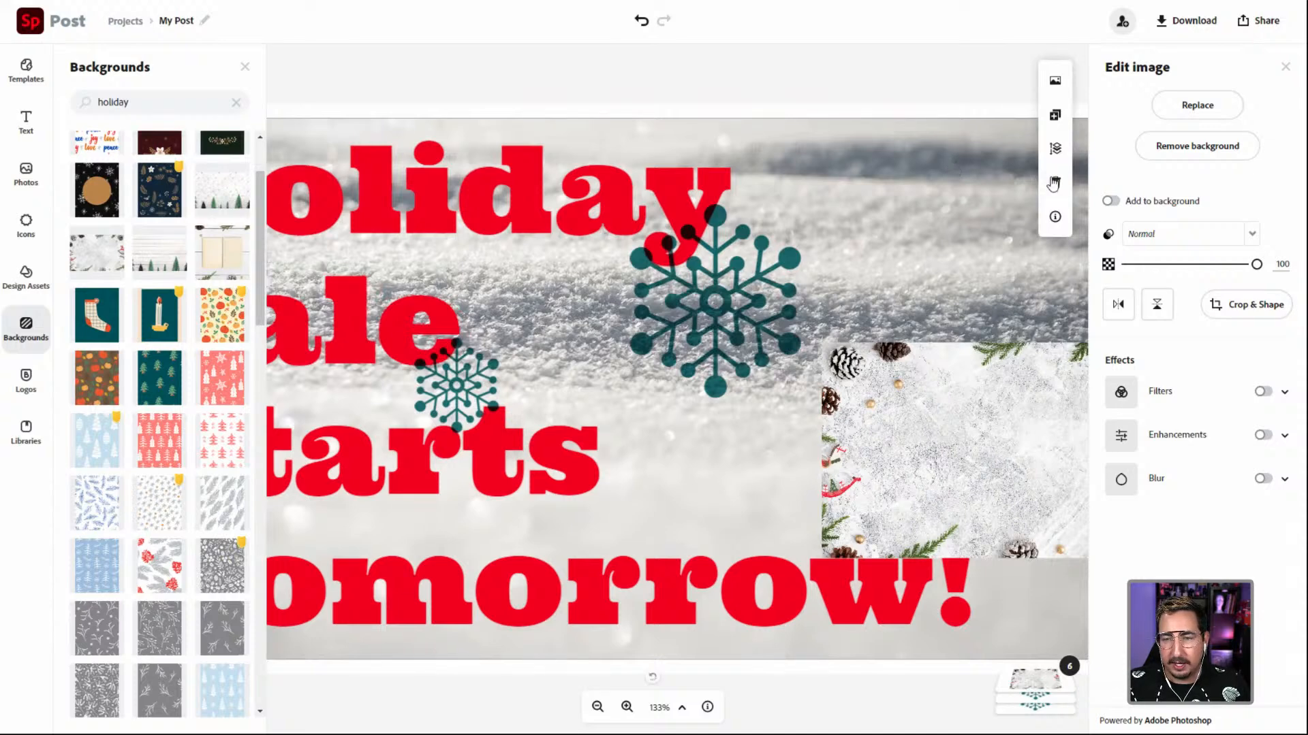
pyautogui.click(1056, 184)
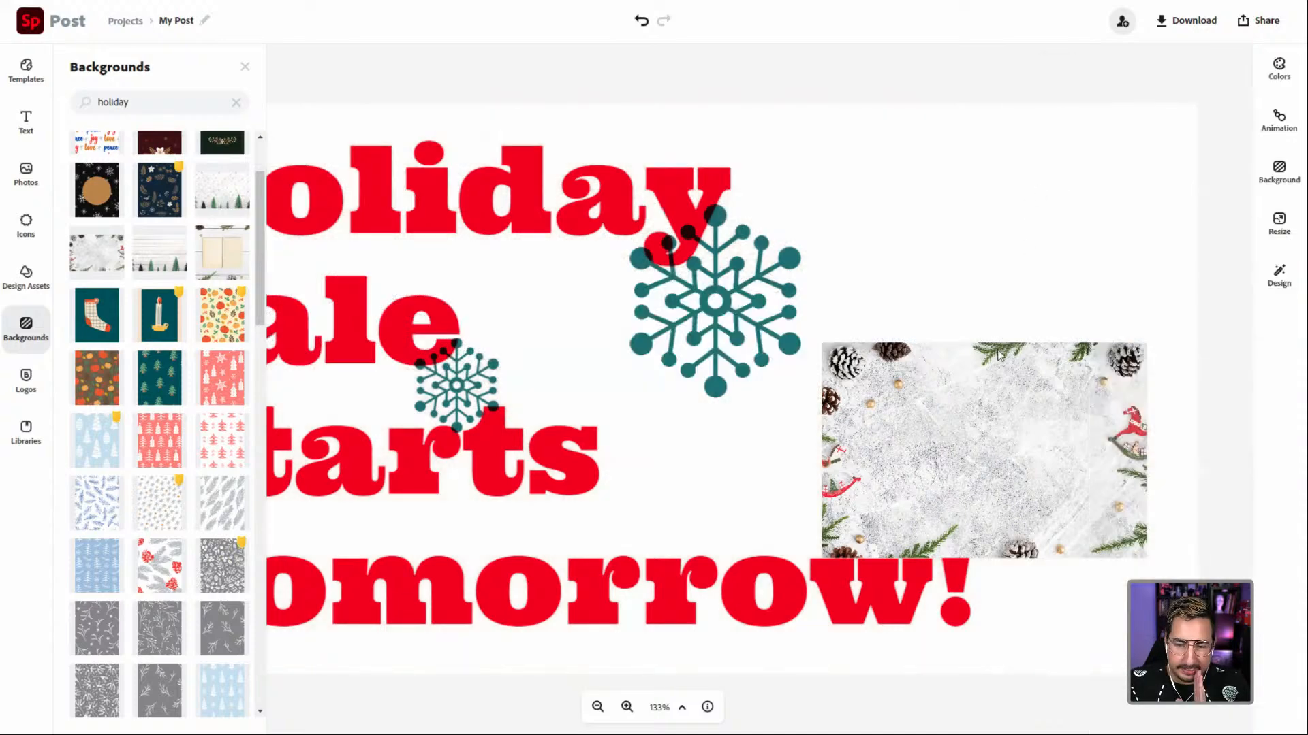
# Step: Make the grey pinecone and rocking-horse image the background of the post
pyautogui.click(978, 391)
pyautogui.moveTo(960, 438); pyautogui.dragTo(722, 298)
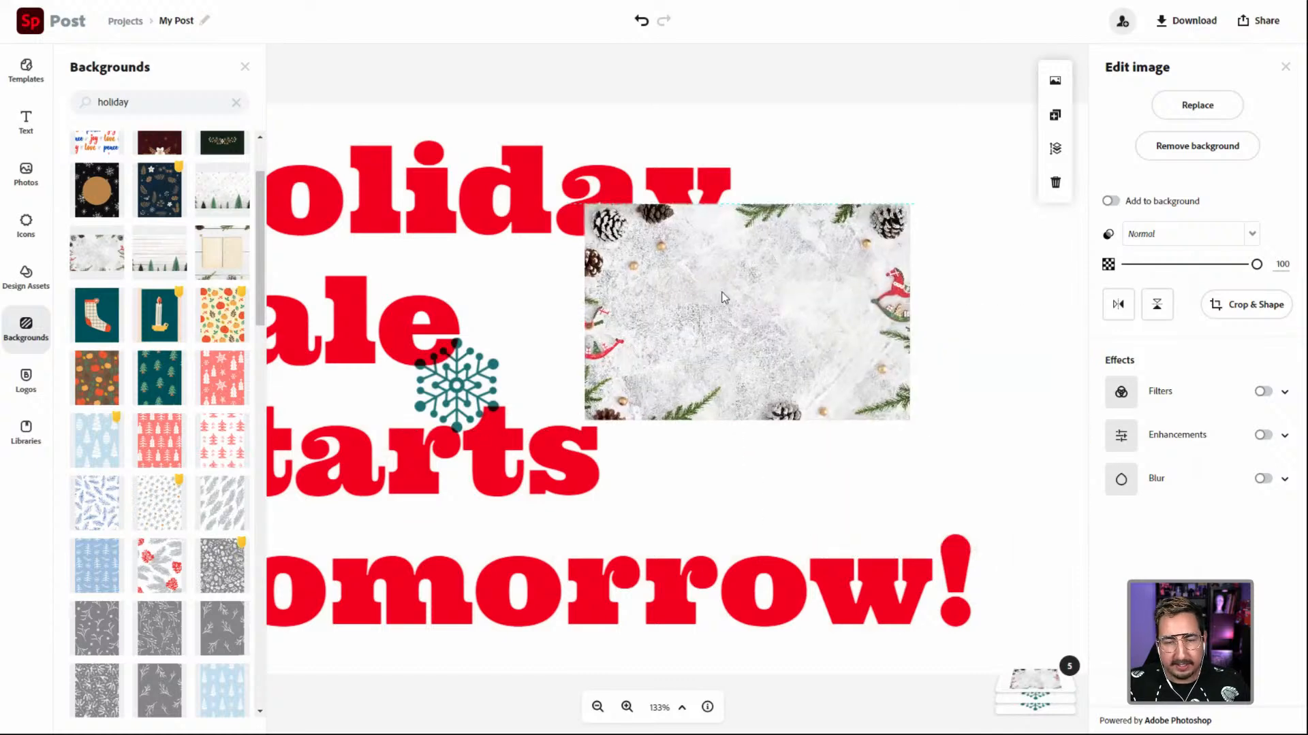
pyautogui.click(1111, 201)
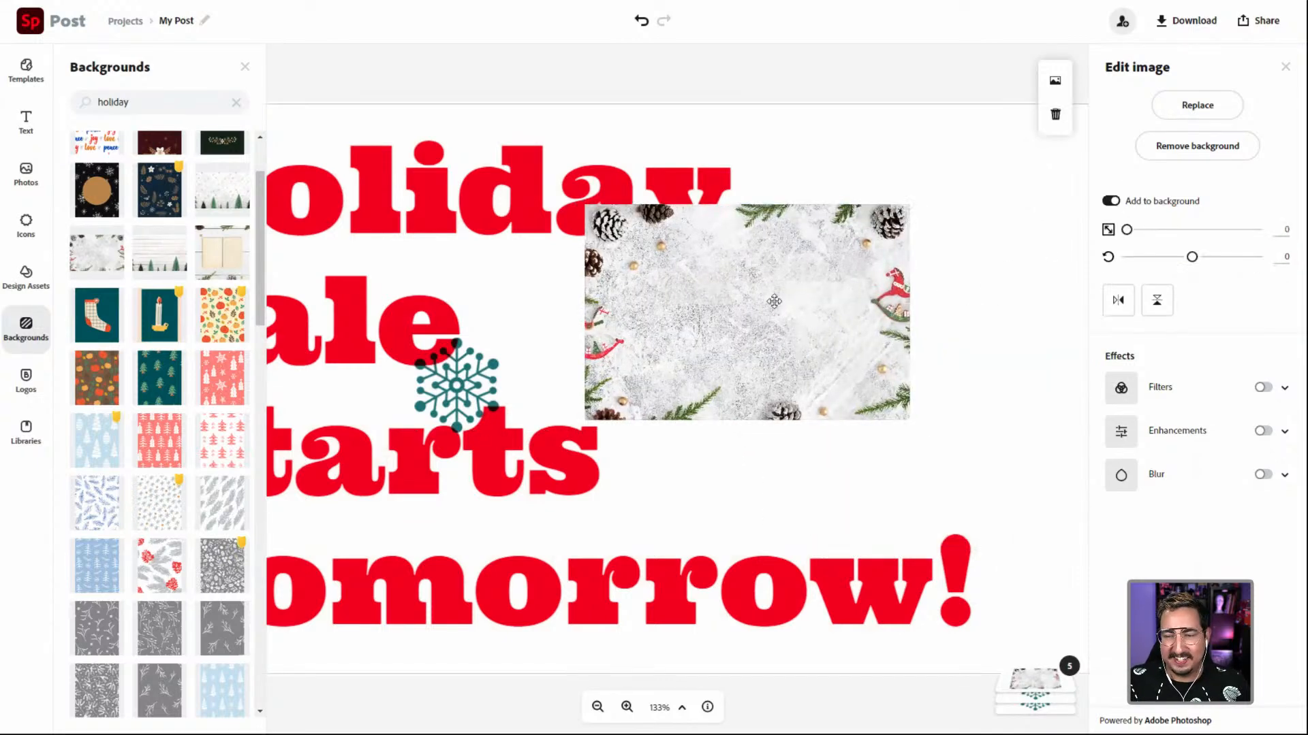
pyautogui.click(724, 90)
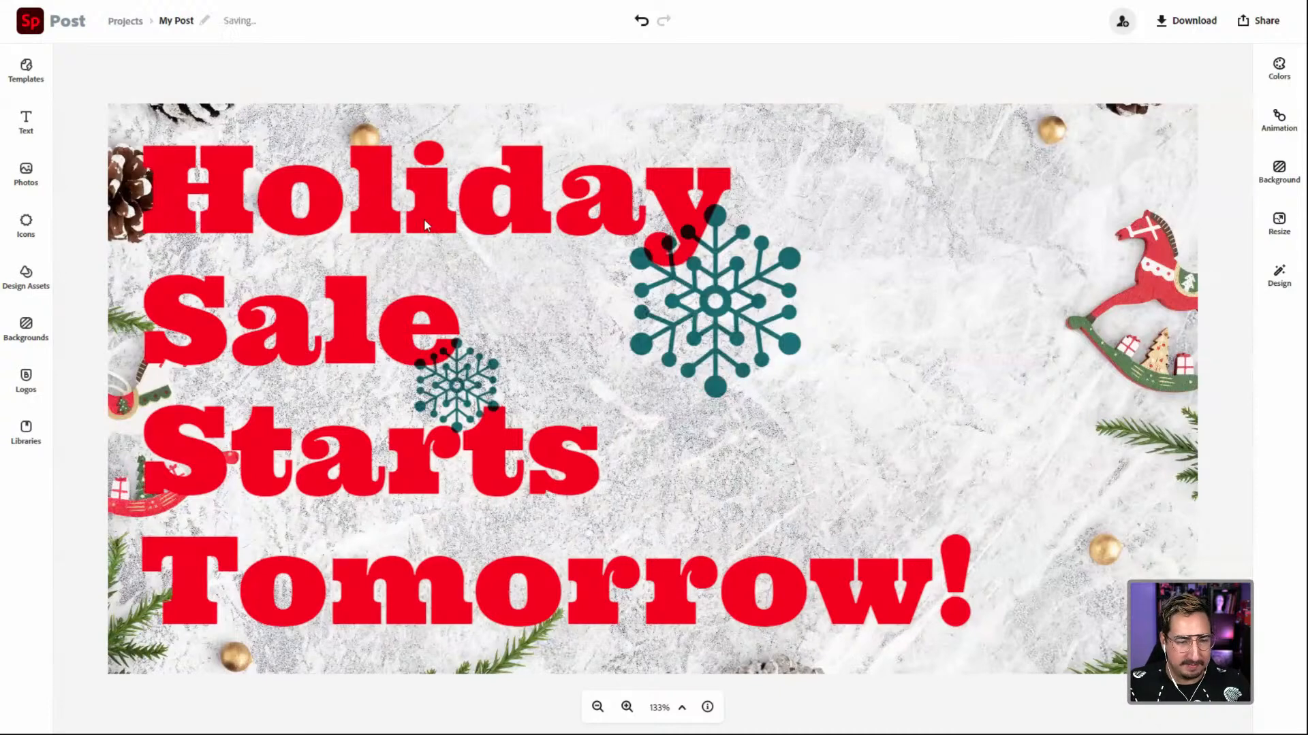
# Step: Centre-align the red headline and change its font to Yellowtail Regular
pyautogui.click(438, 204)
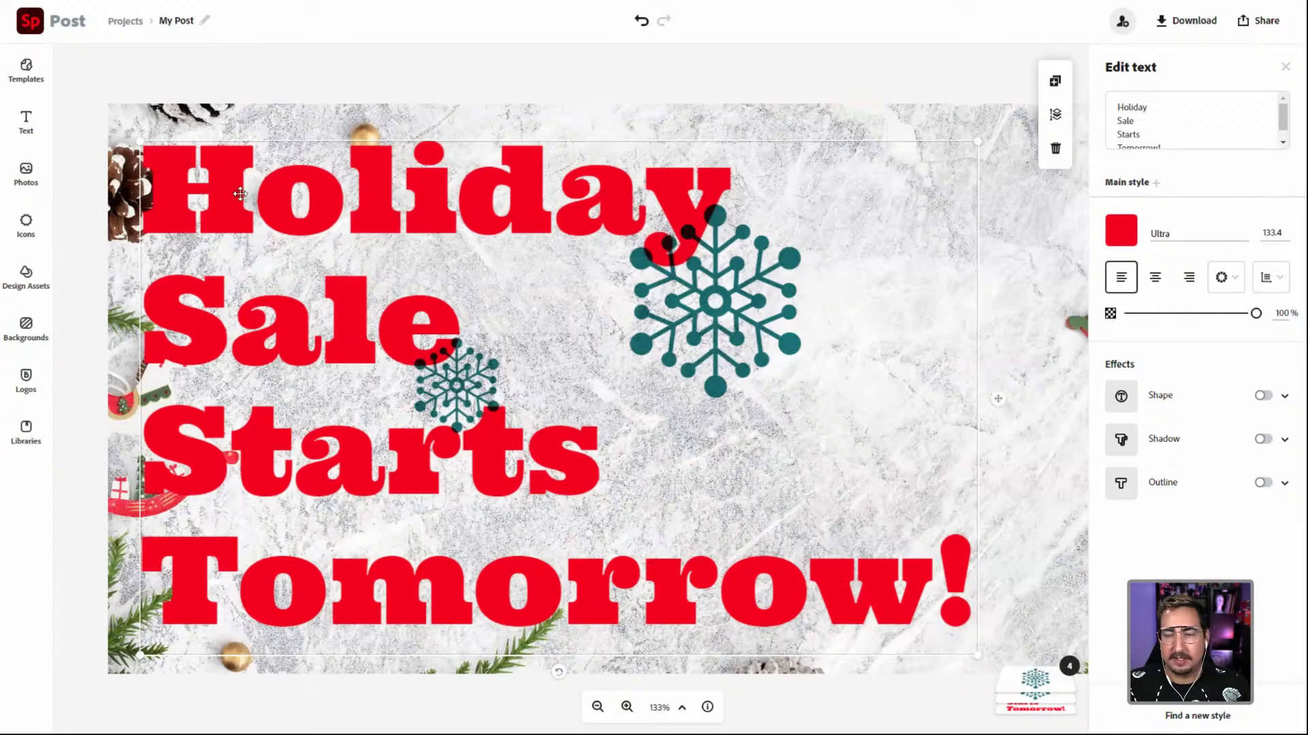
pyautogui.click(1161, 281)
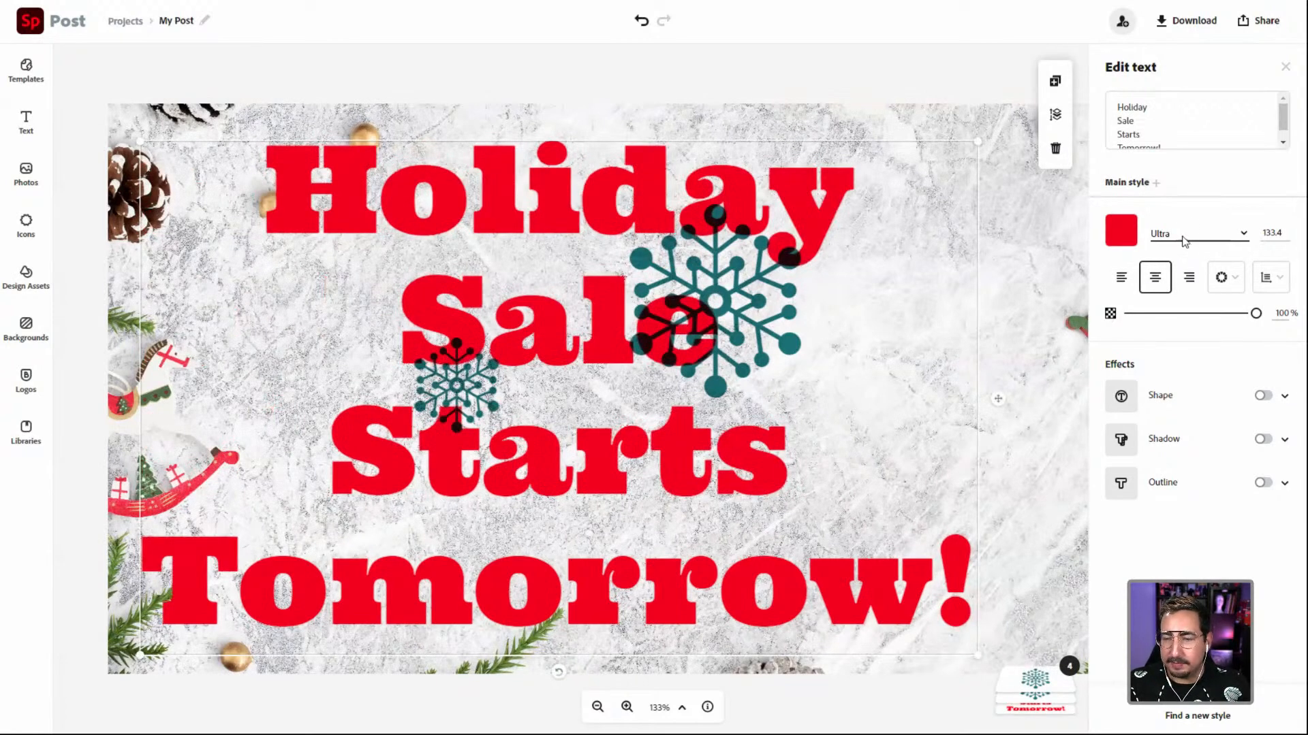
pyautogui.click(1184, 238)
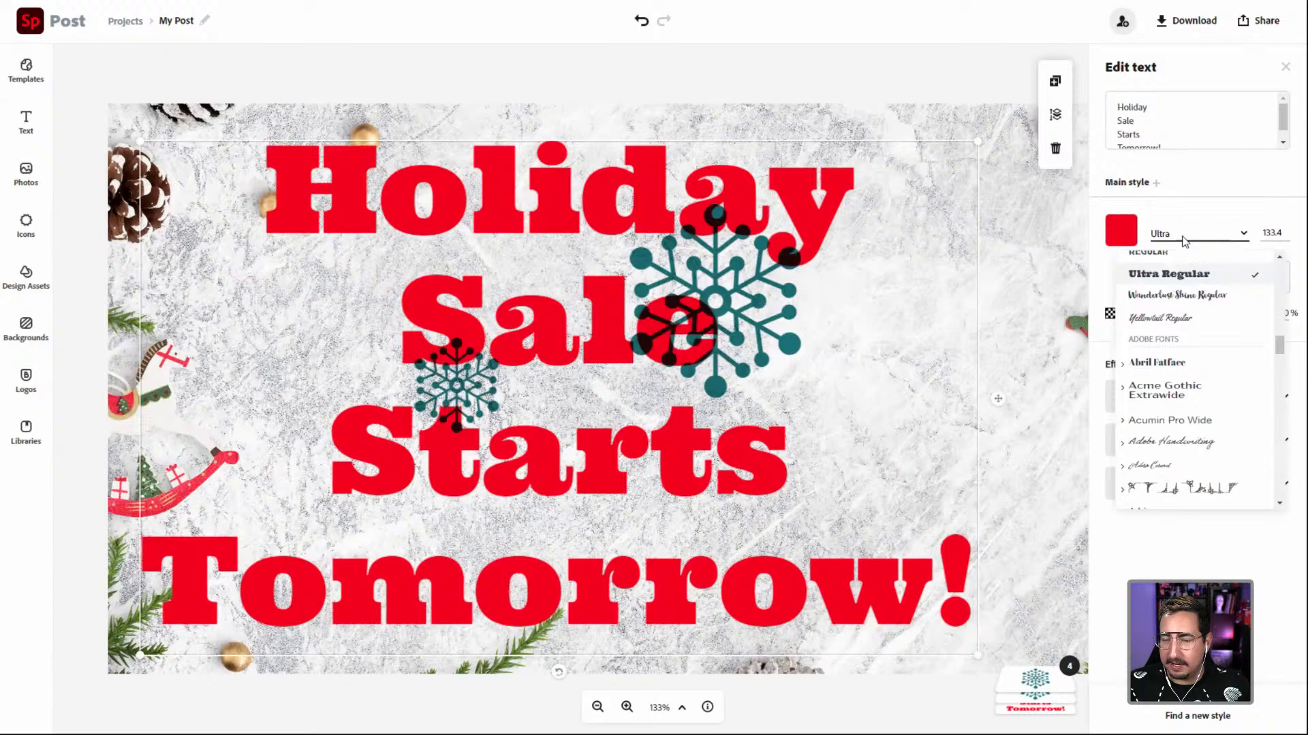
pyautogui.click(1186, 320)
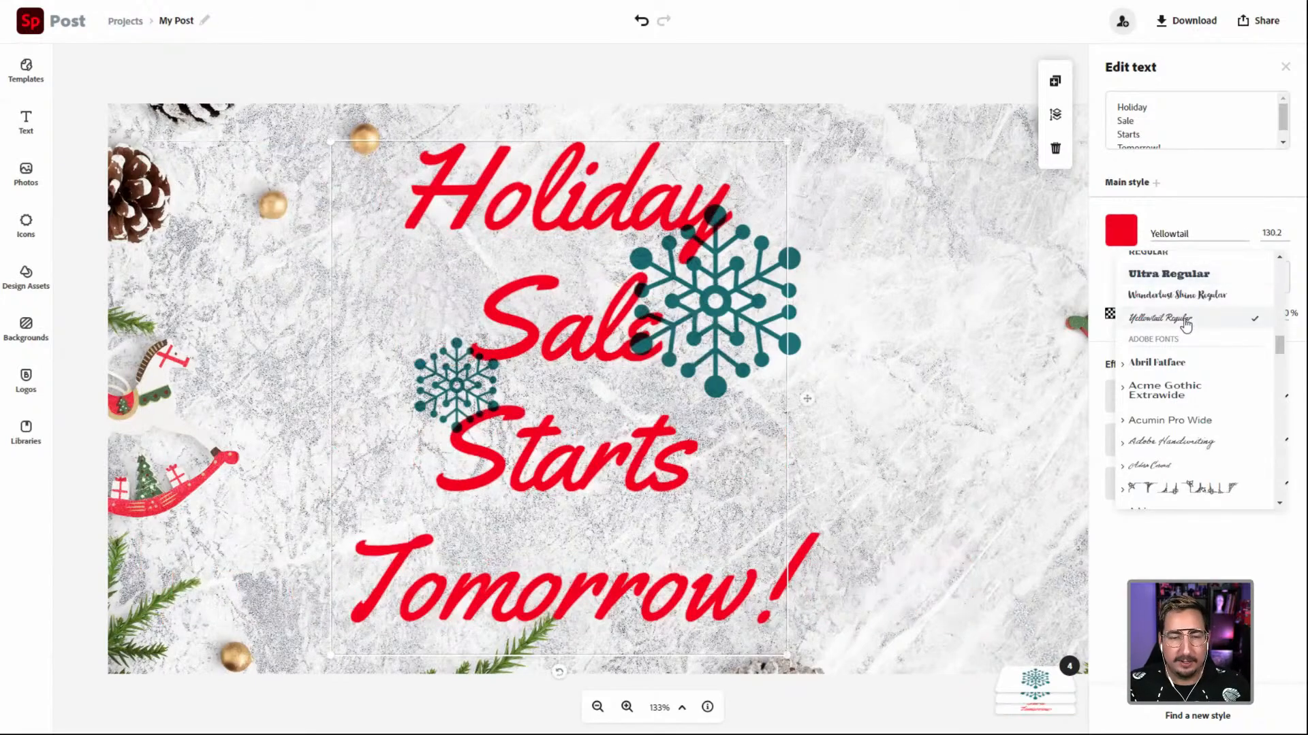
# Step: Rearrange the headline into "Holiday Sale" over "Starts Tomorrow!" and widen its text box to fit two lines
pyautogui.click(1115, 122)
pyautogui.press('BackSpace')
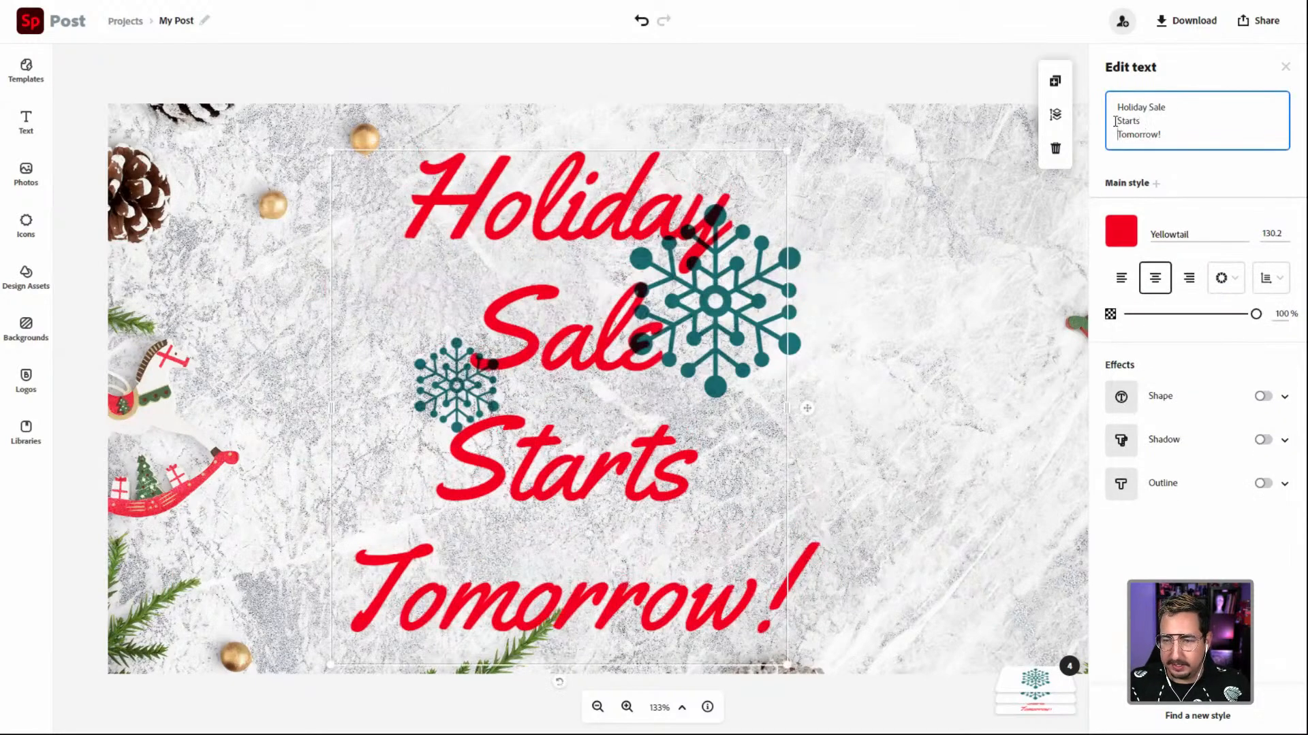
pyautogui.press('BackSpace')
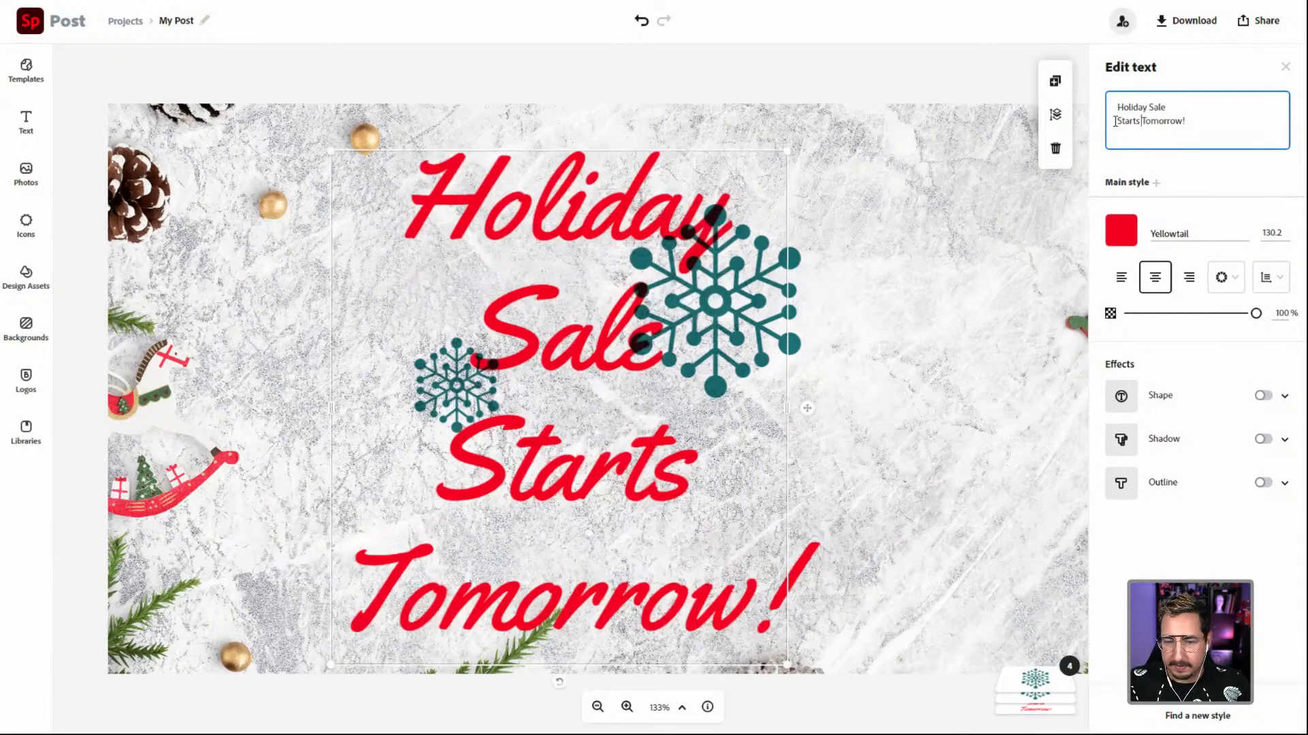
pyautogui.click(785, 409)
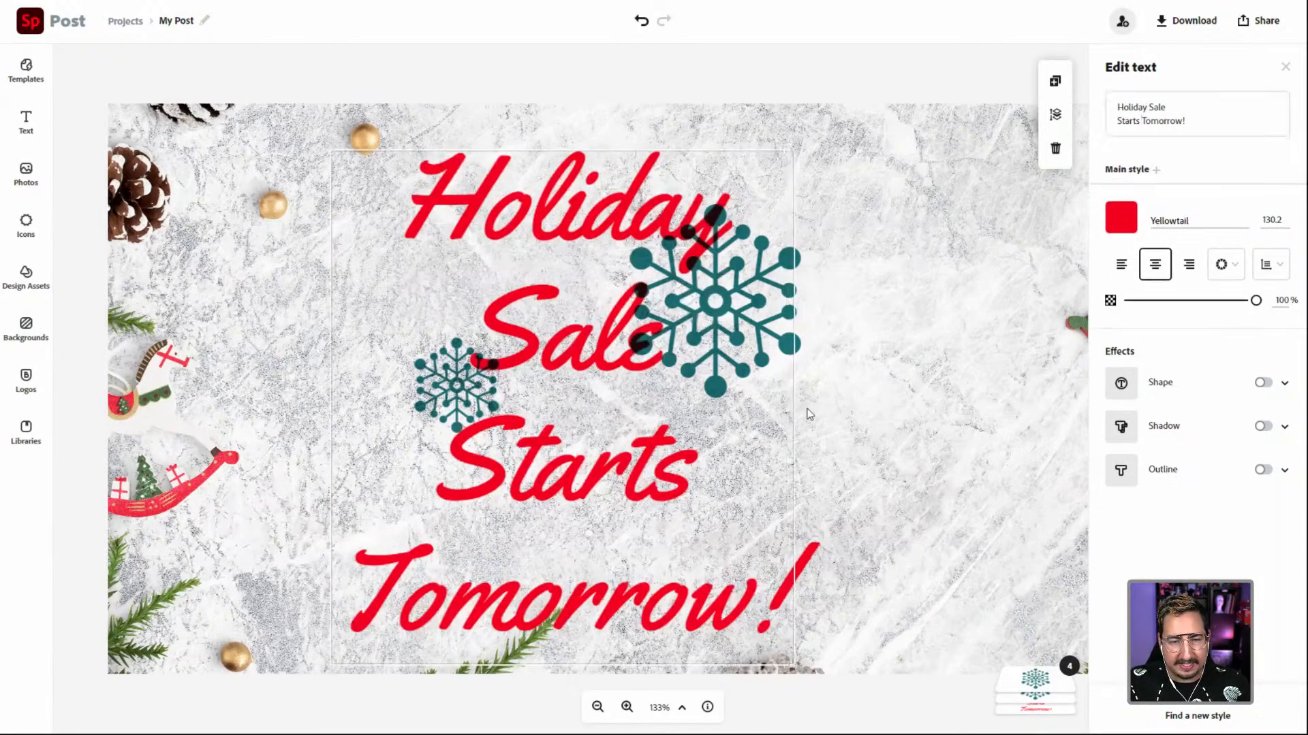
pyautogui.moveTo(809, 414); pyautogui.dragTo(977, 394)
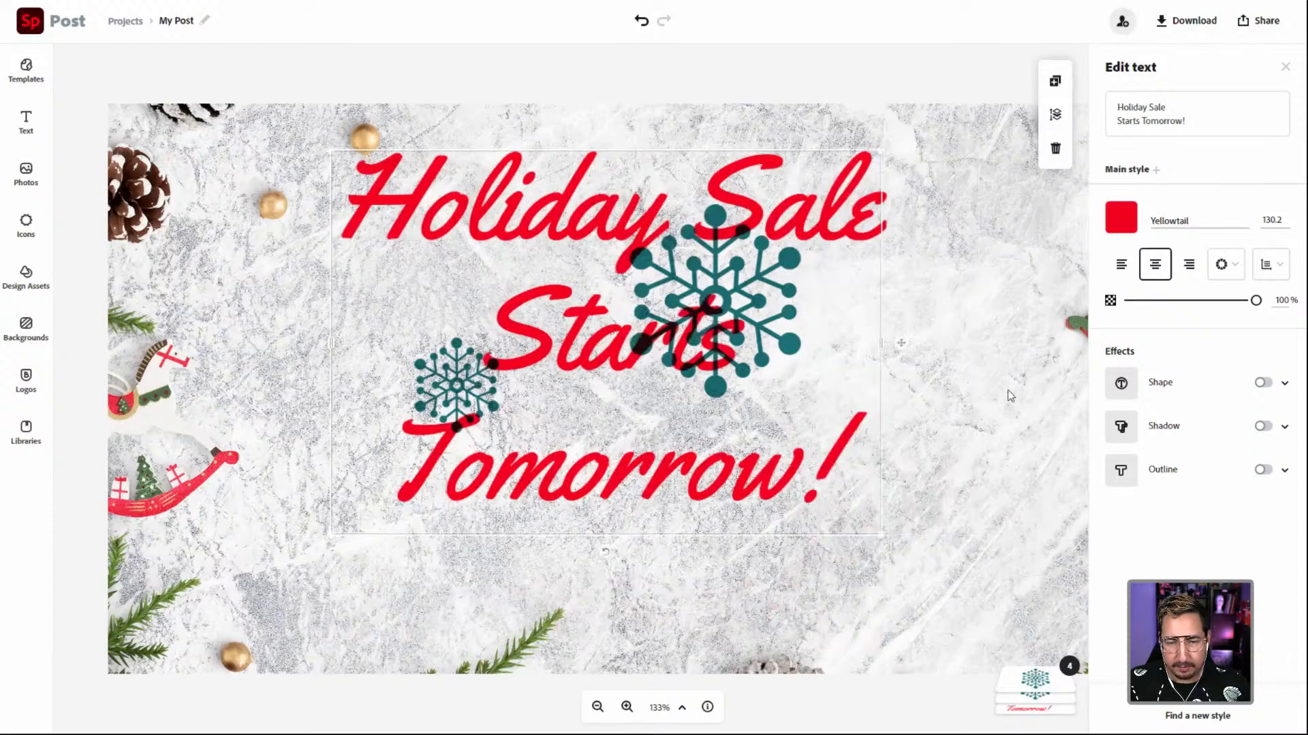
pyautogui.moveTo(331, 342); pyautogui.dragTo(131, 369)
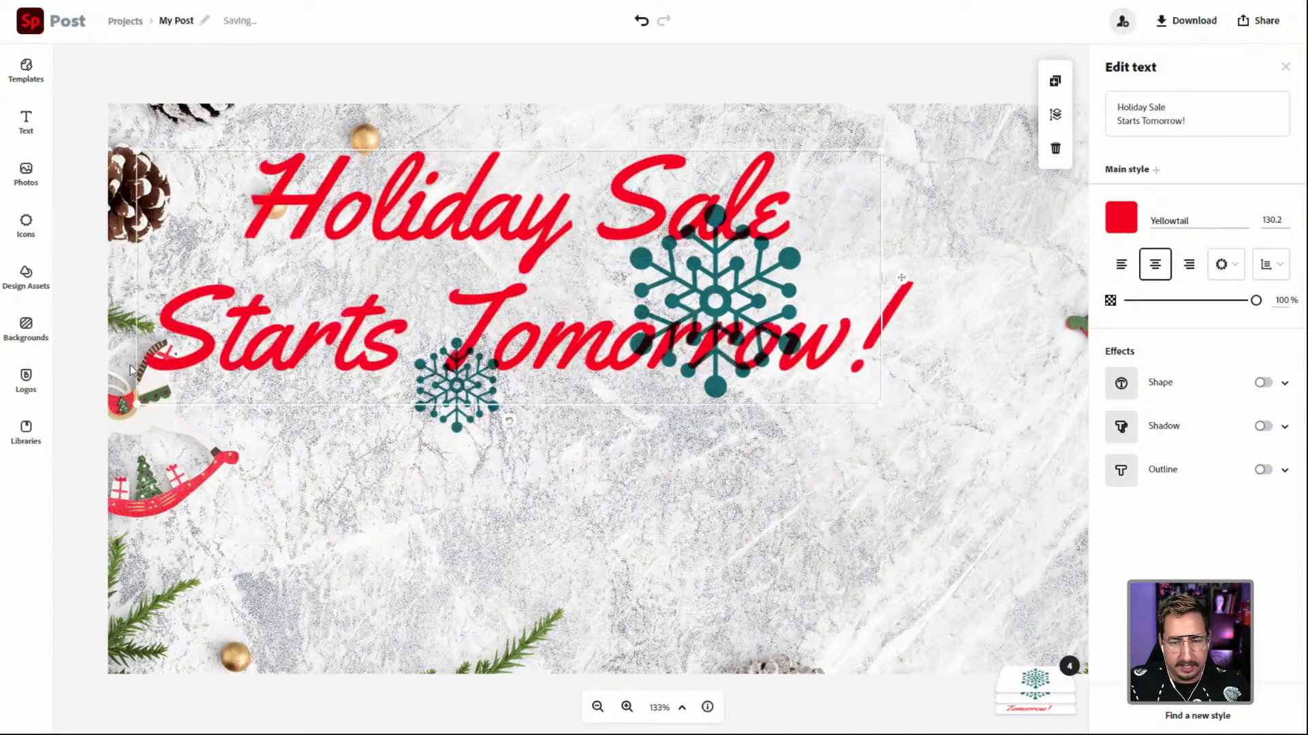
# Step: Move the two-line headline to the centre of the post
pyautogui.moveTo(460, 230); pyautogui.dragTo(589, 337)
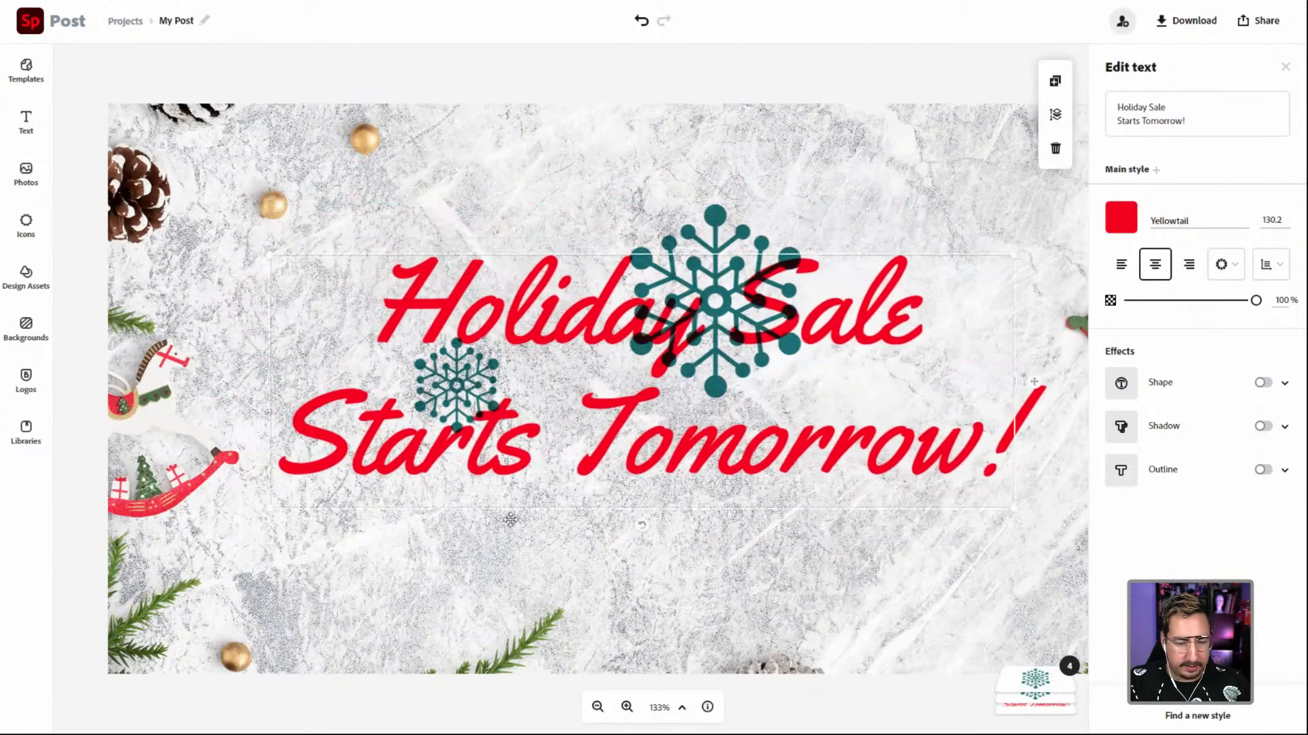
pyautogui.click(598, 707)
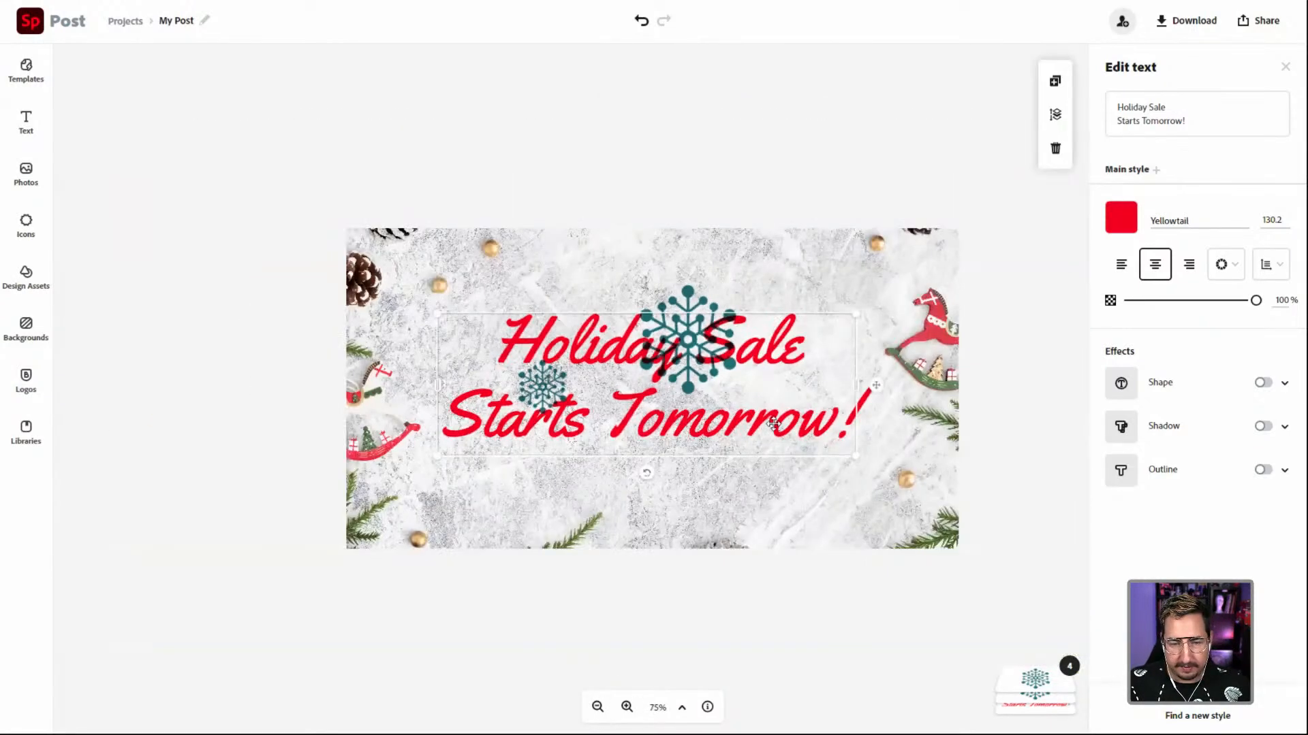
pyautogui.moveTo(773, 423); pyautogui.dragTo(775, 436)
pyautogui.click(796, 136)
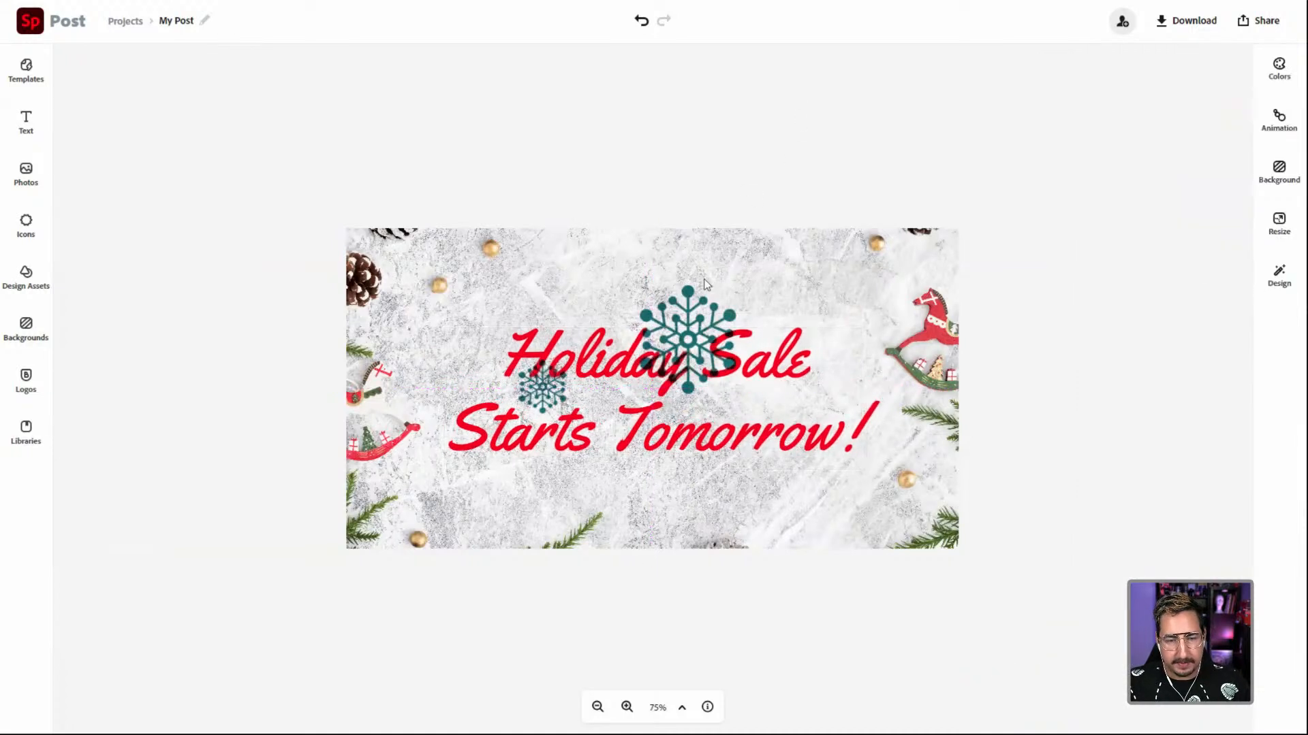
# Step: Move the large snowflake into the upper-right corner, and place the small one above left of "Holiday", rotated slightly counterclockwise
pyautogui.moveTo(689, 300); pyautogui.dragTo(907, 253)
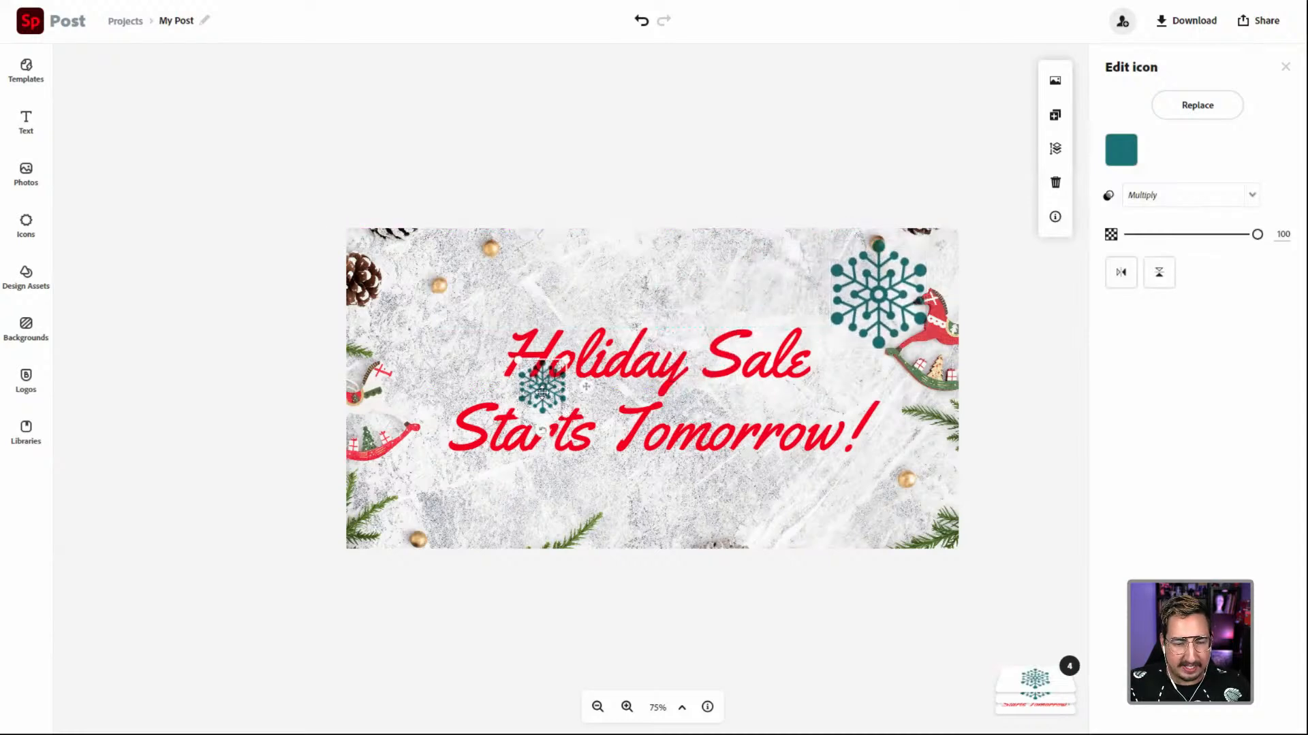
pyautogui.moveTo(545, 395); pyautogui.dragTo(439, 320)
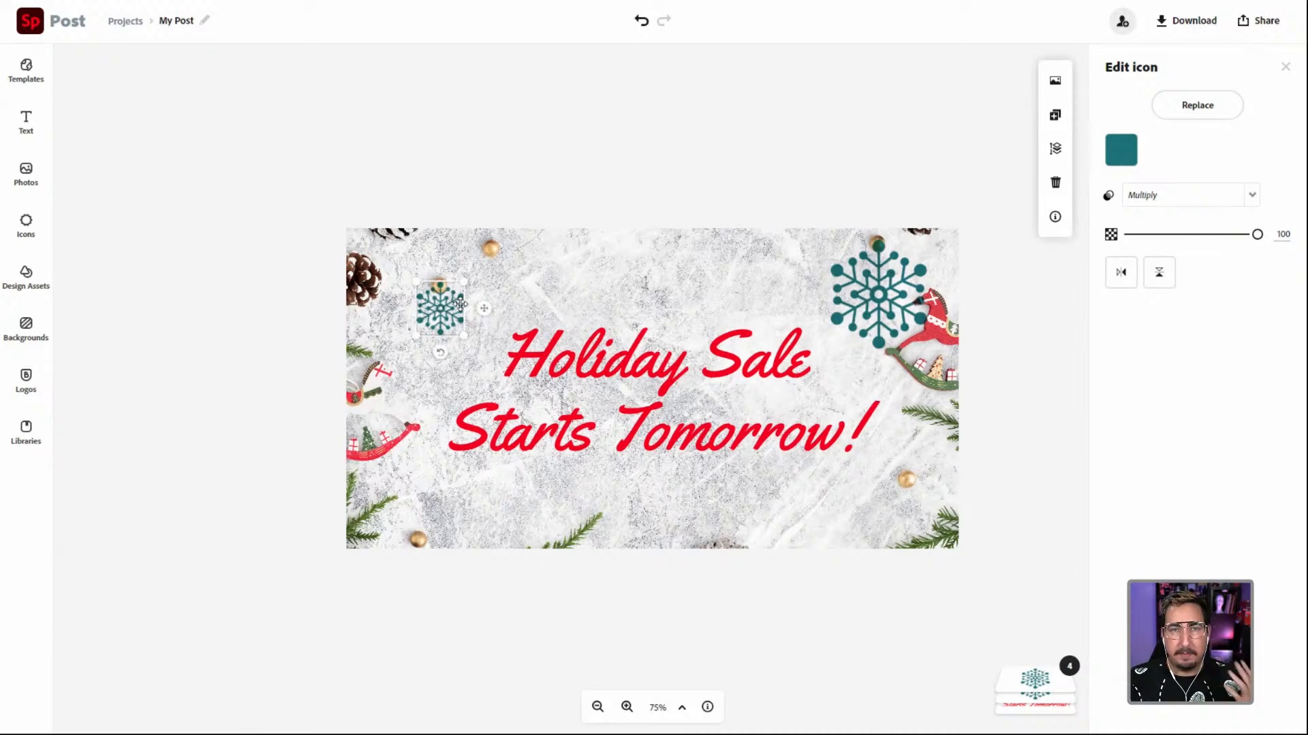
pyautogui.moveTo(440, 352); pyautogui.dragTo(481, 357)
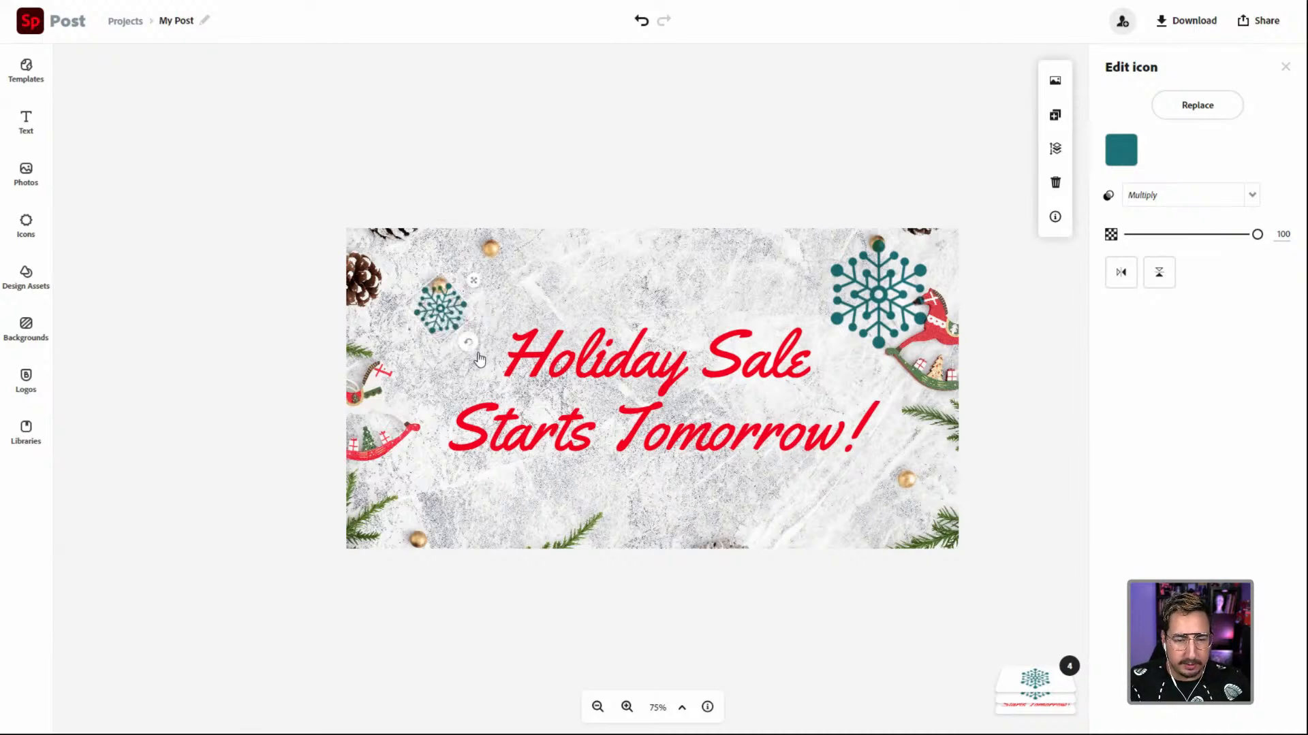
# Step: Rotate the large snowflake in the post's upper-right corner slightly clockwise
pyautogui.click(884, 346)
pyautogui.moveTo(882, 368); pyautogui.dragTo(865, 373)
# Step: Add a bold, thick-armed snowflake icon, shrink and tilt it slightly clockwise, and place it below the end of "Tomorrow!"
pyautogui.click(25, 223)
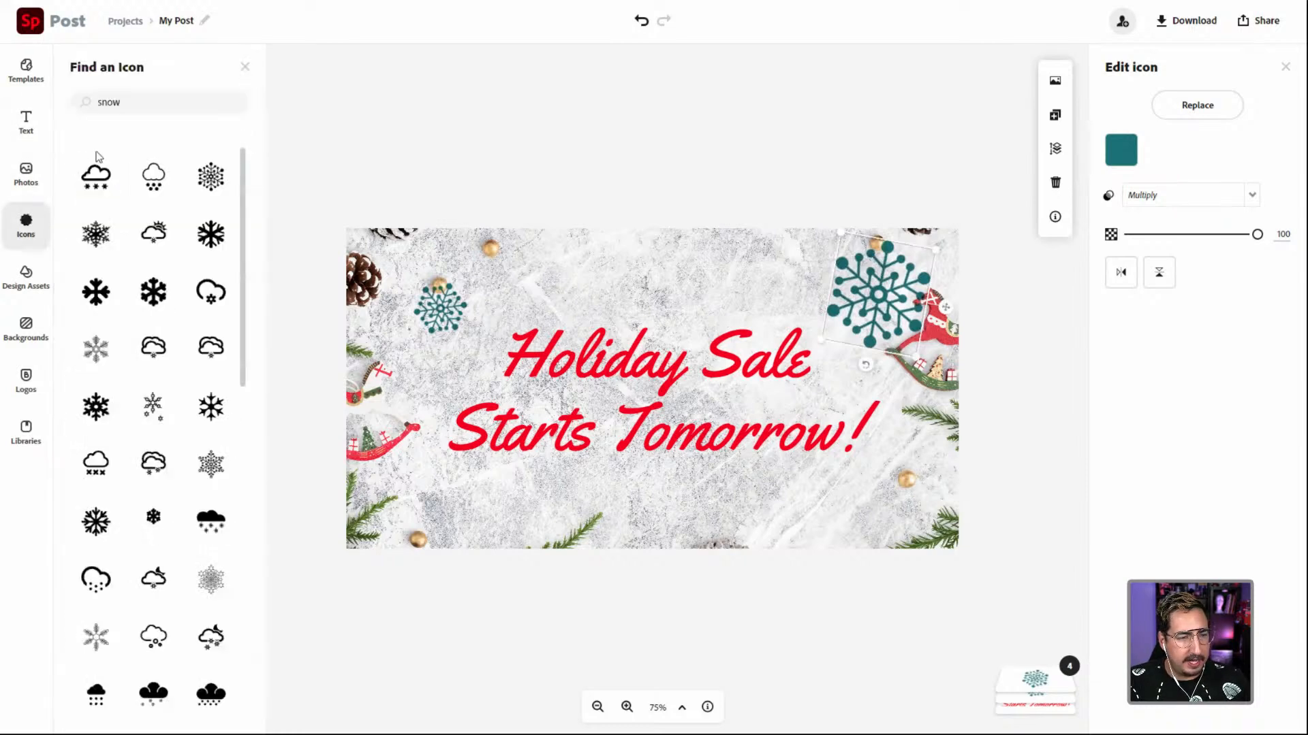
pyautogui.click(153, 292)
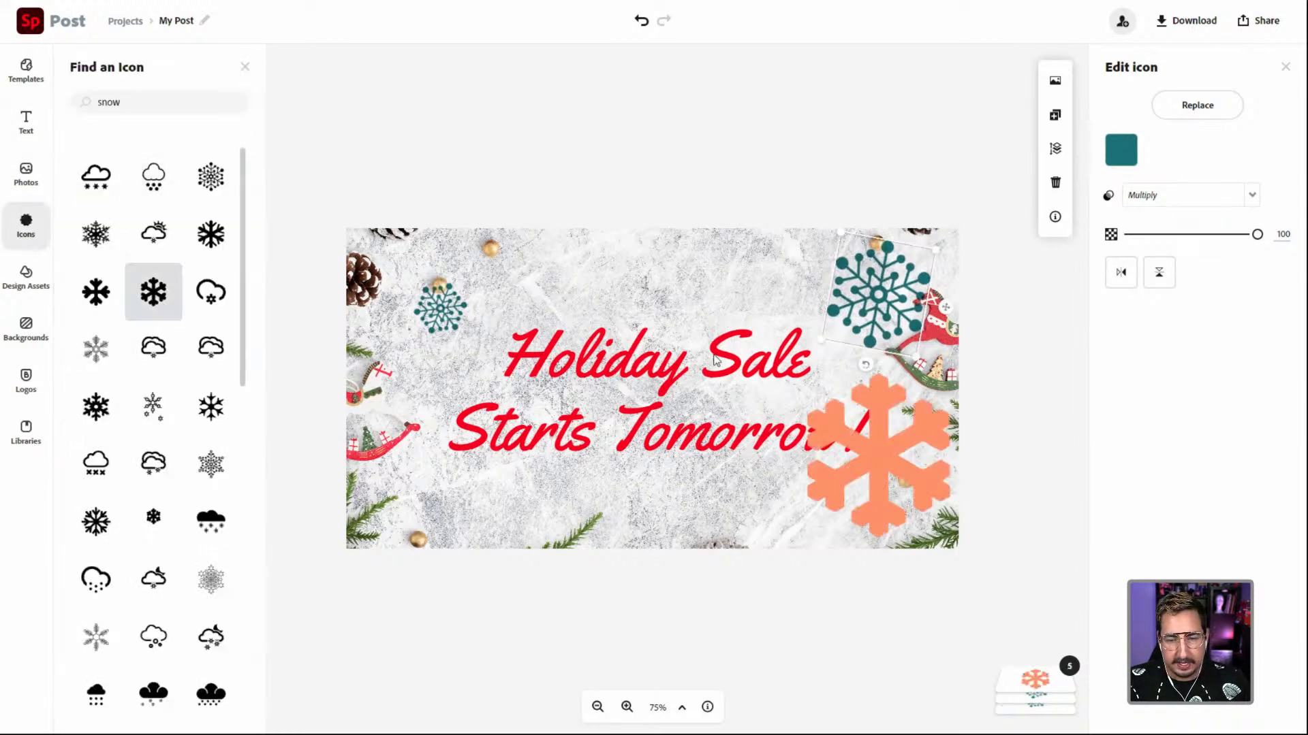
pyautogui.click(865, 428)
pyautogui.moveTo(807, 375); pyautogui.dragTo(845, 418)
pyautogui.moveTo(896, 558); pyautogui.dragTo(878, 558)
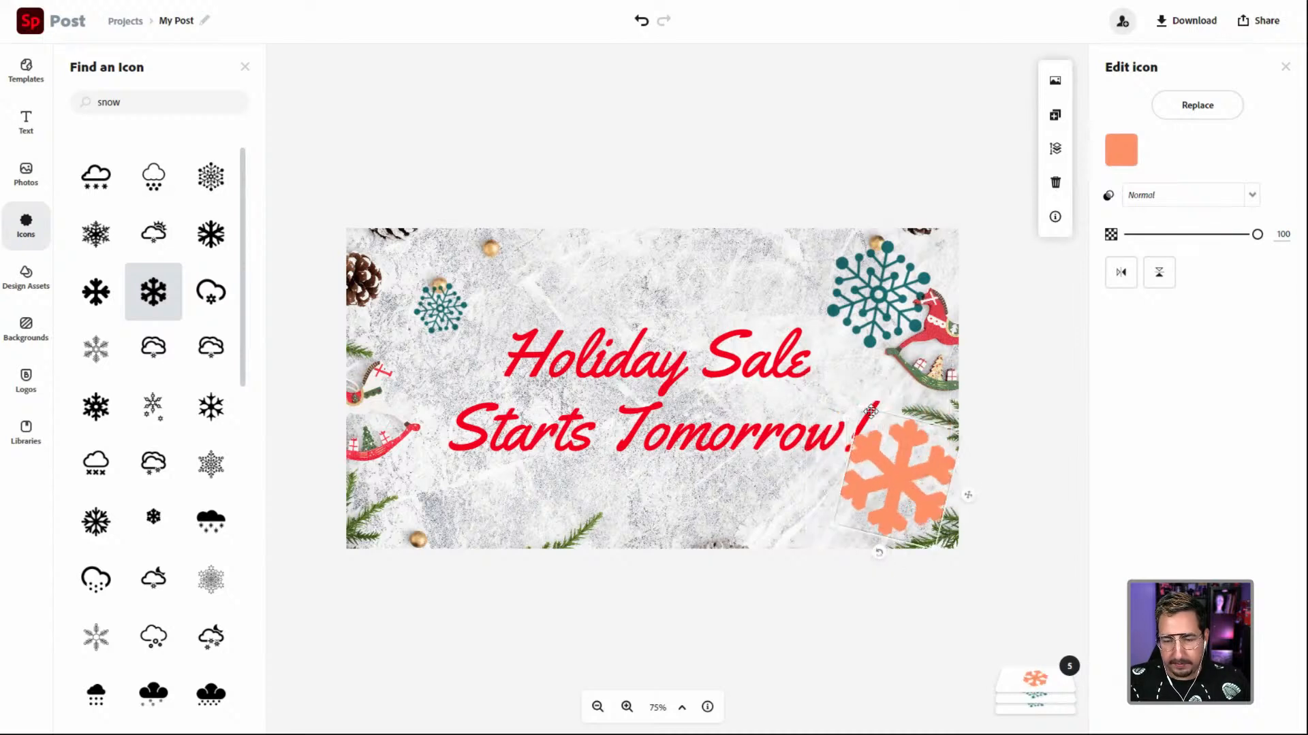
pyautogui.moveTo(861, 406); pyautogui.dragTo(861, 471)
# Step: Colour the bold snowflake teal #207178 from the current palette and set its blend mode to Multiply
pyautogui.click(1120, 151)
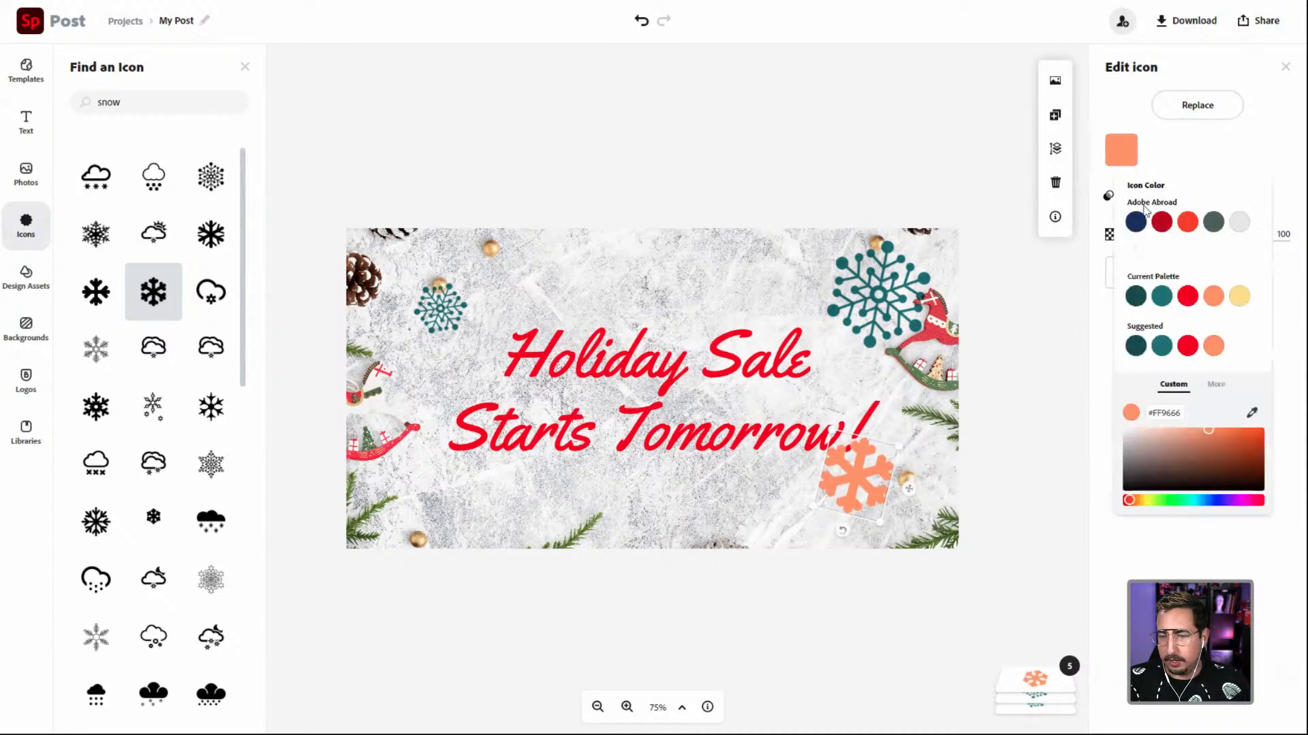
pyautogui.click(1162, 297)
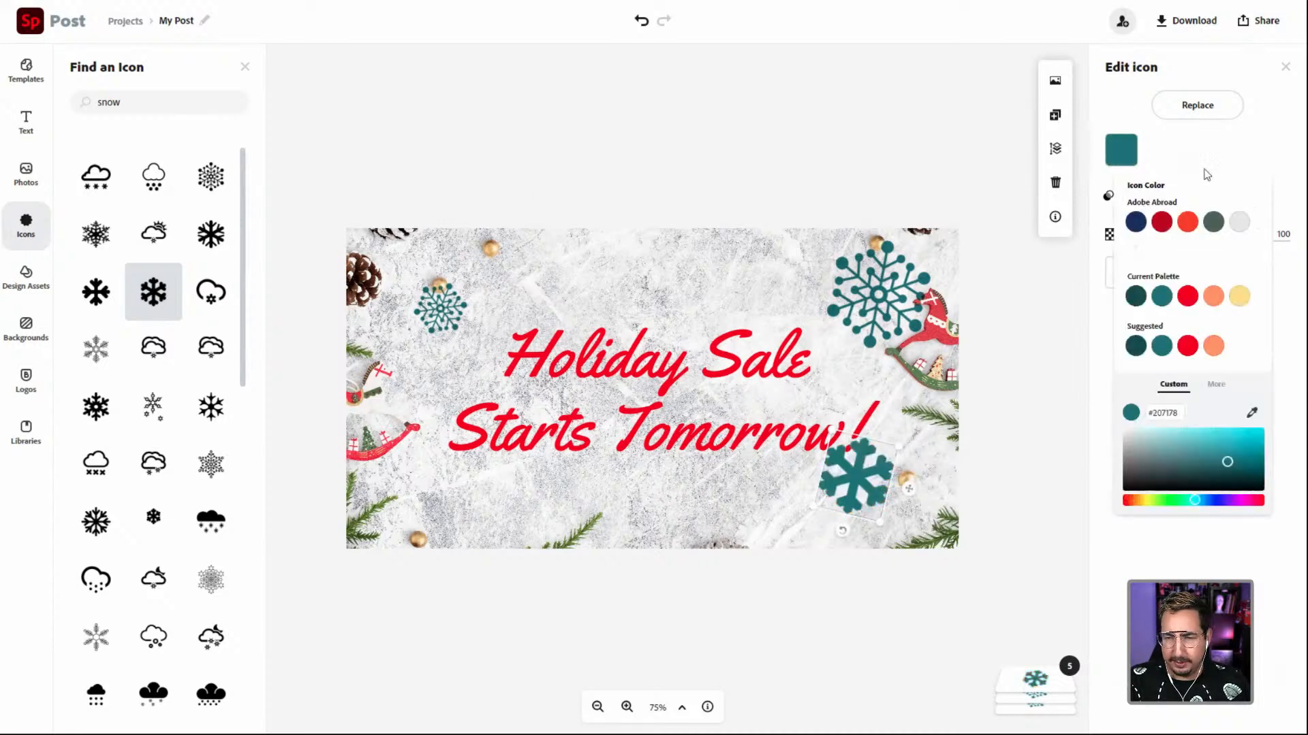
pyautogui.click(1230, 148)
pyautogui.click(1166, 199)
pyautogui.click(1168, 254)
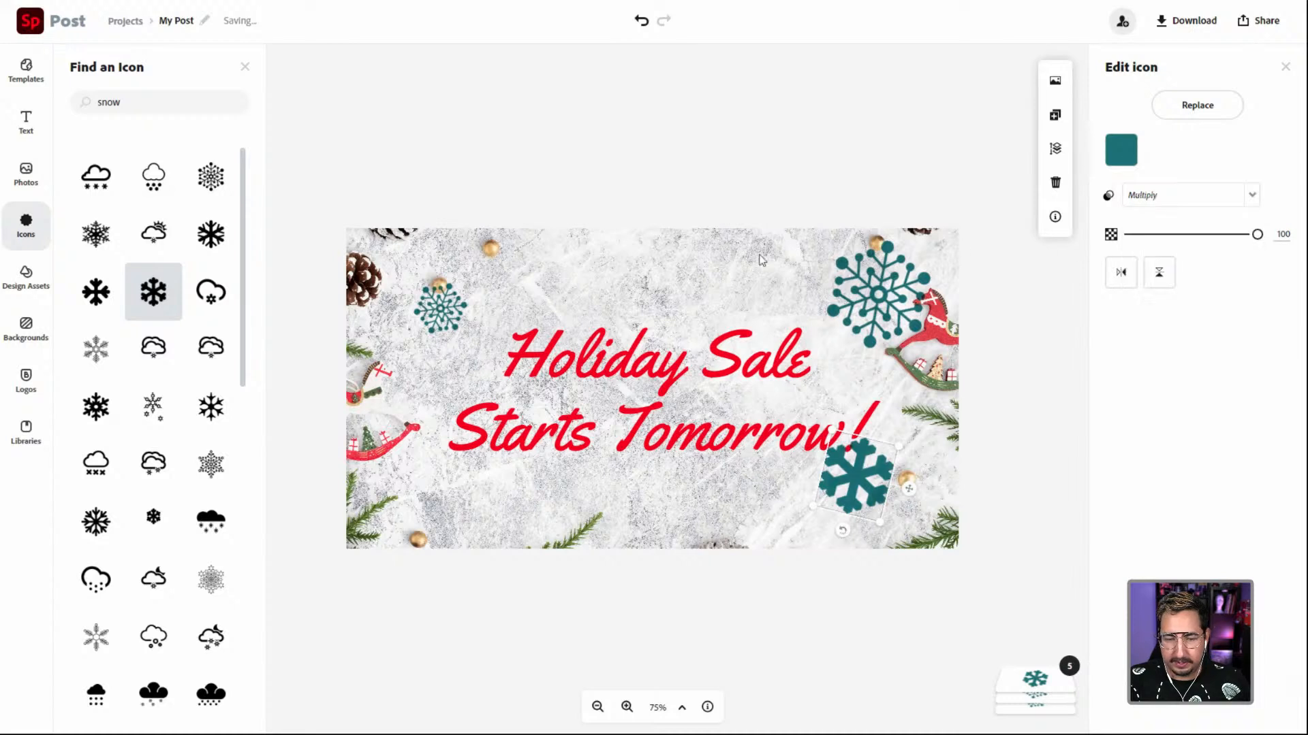
# Step: Add another six-armed snowflake icon with forked tips and colour it teal #207178
pyautogui.click(205, 409)
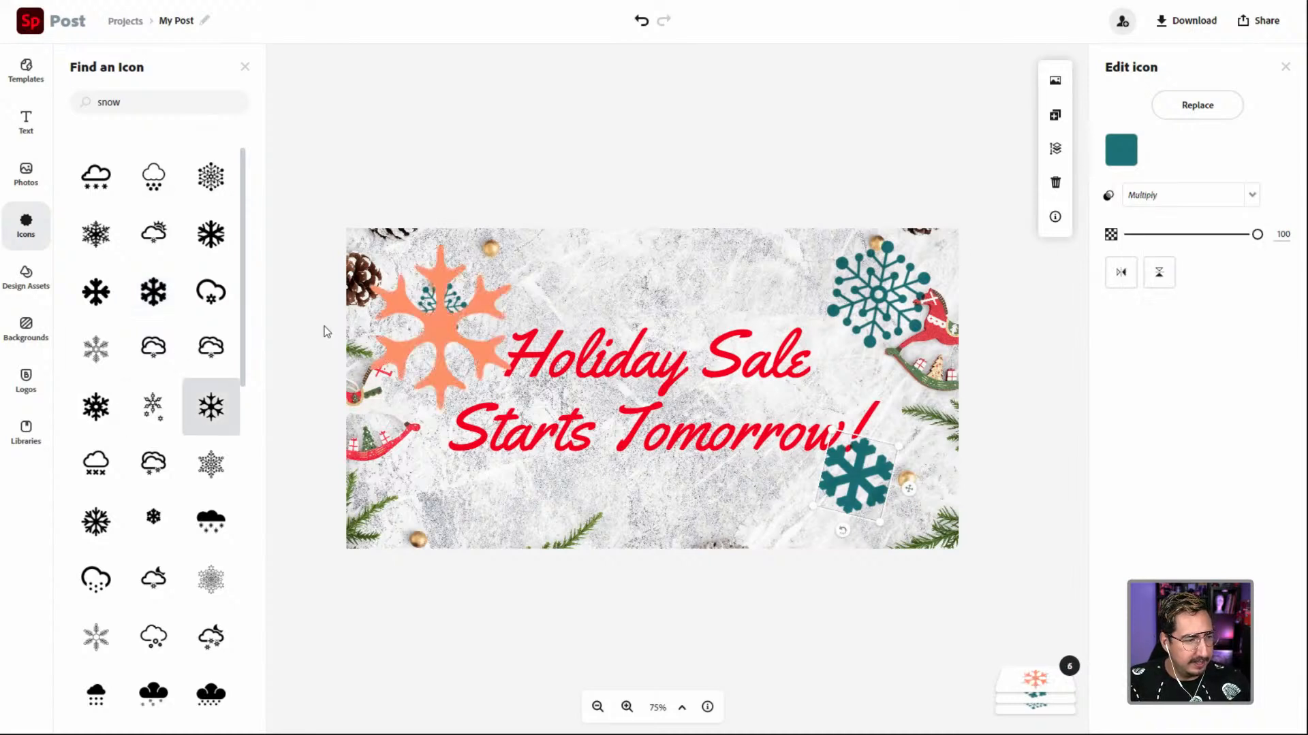
pyautogui.click(430, 315)
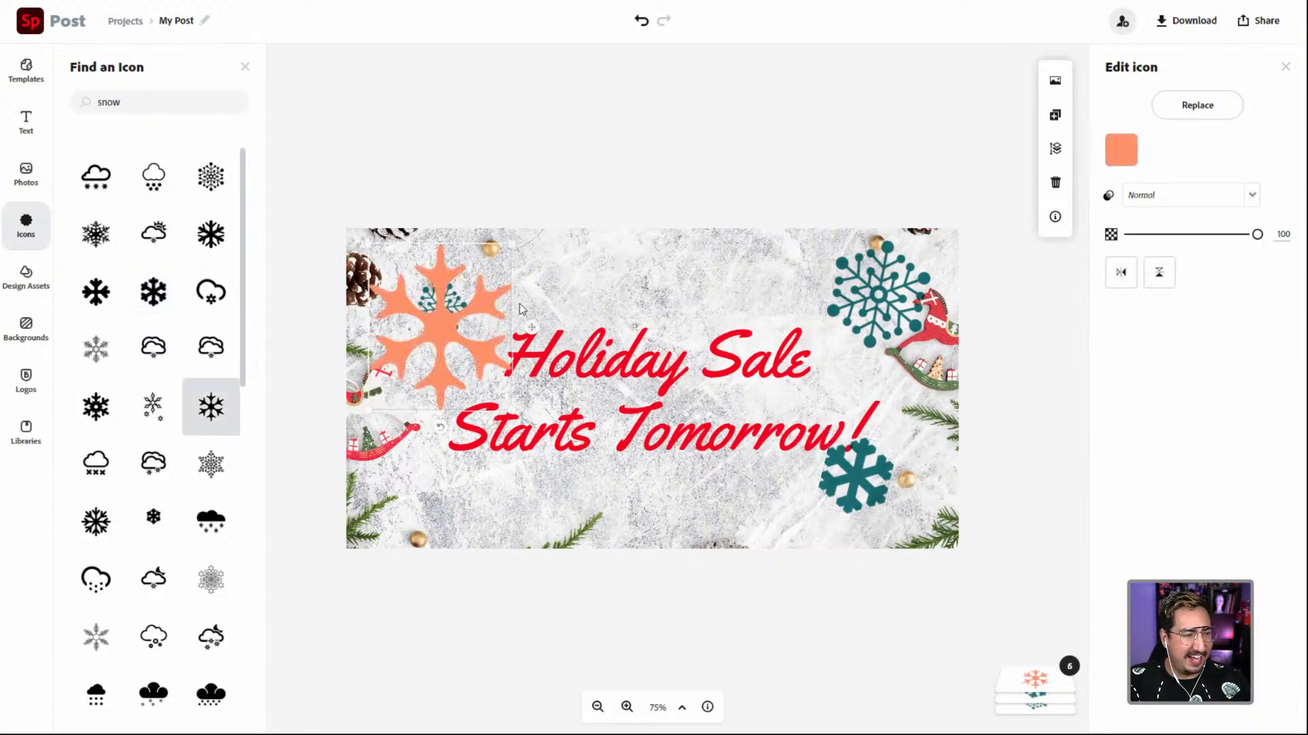
pyautogui.click(1121, 150)
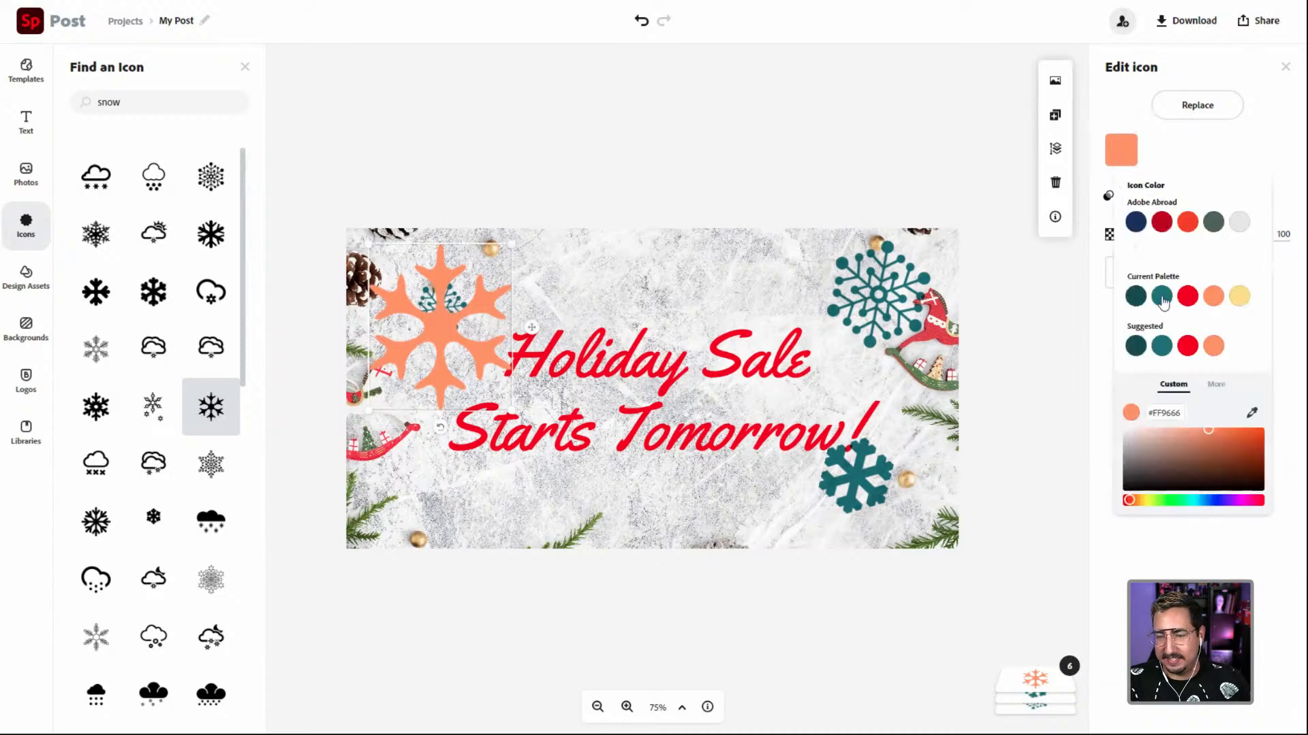
pyautogui.click(1161, 297)
# Step: Shrink the new forked snowflake, place it at the lower left by "Starts", and set its blend mode to Multiply
pyautogui.moveTo(511, 245); pyautogui.dragTo(477, 307)
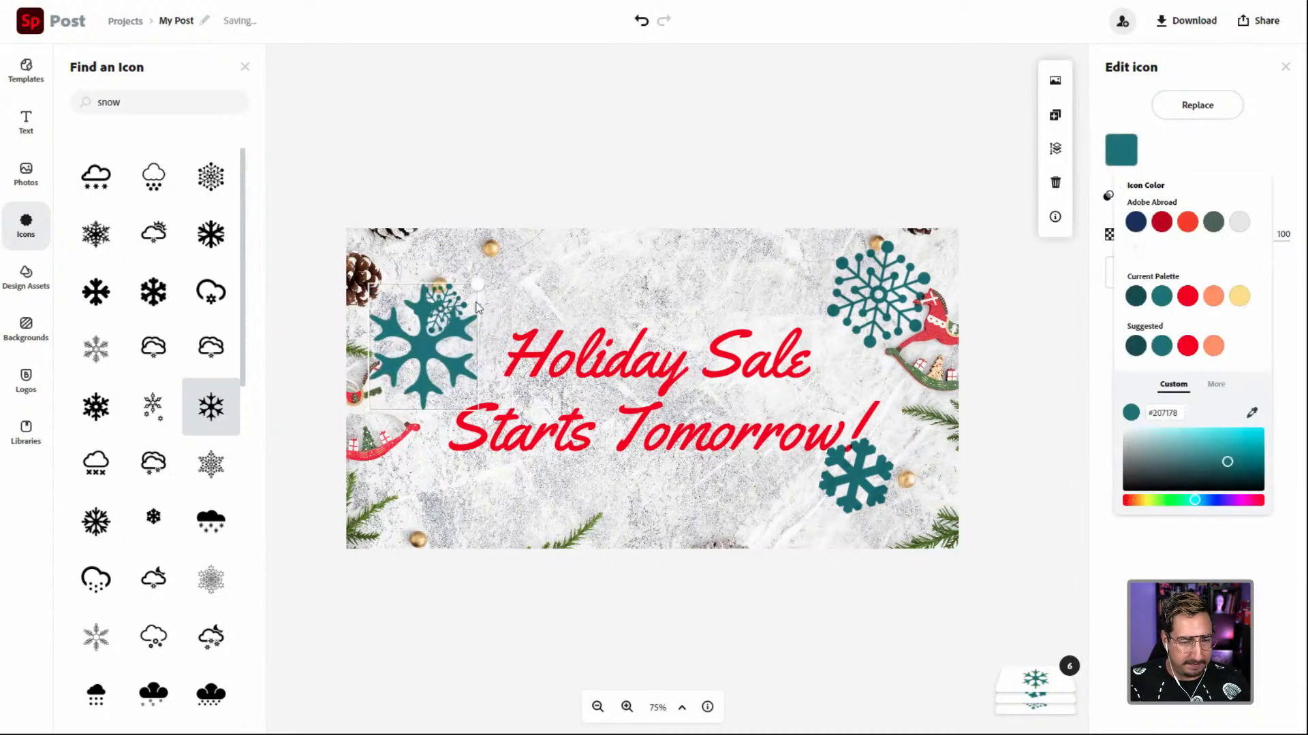
pyautogui.moveTo(415, 429); pyautogui.dragTo(489, 498)
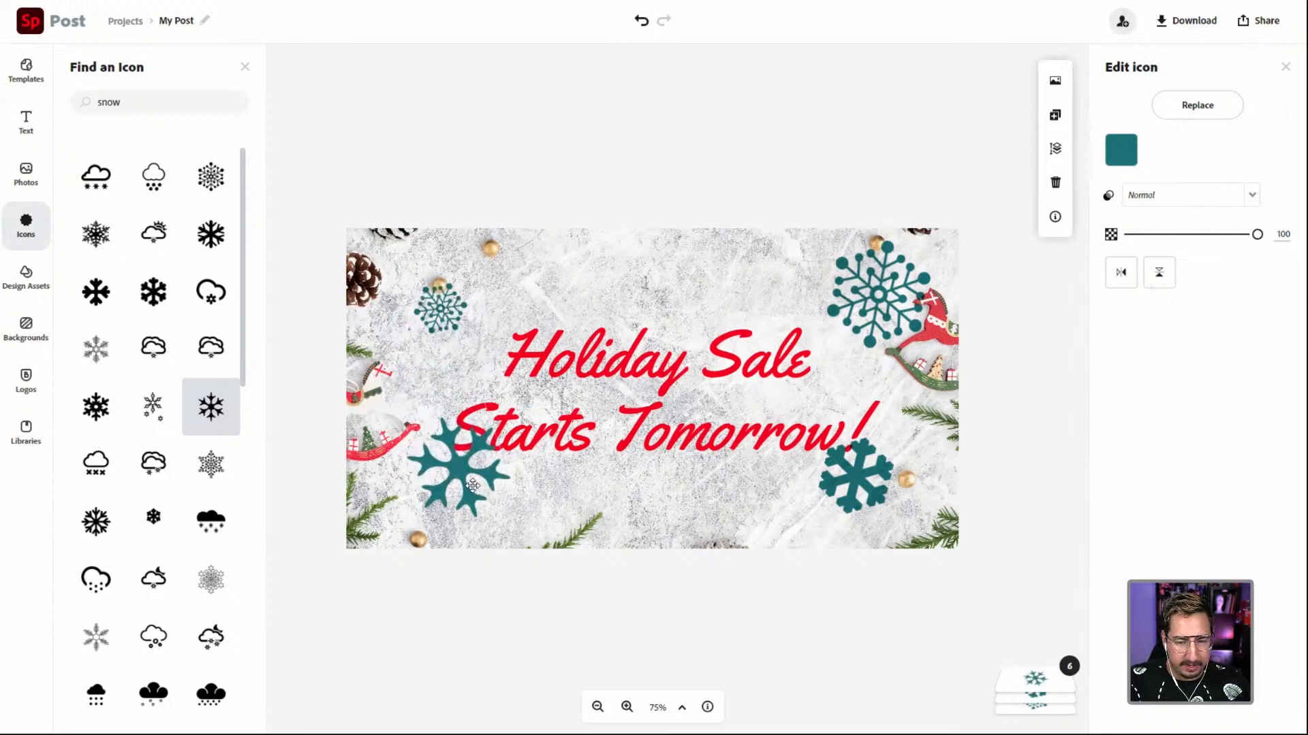
pyautogui.click(1234, 189)
pyautogui.click(1176, 253)
pyautogui.click(751, 138)
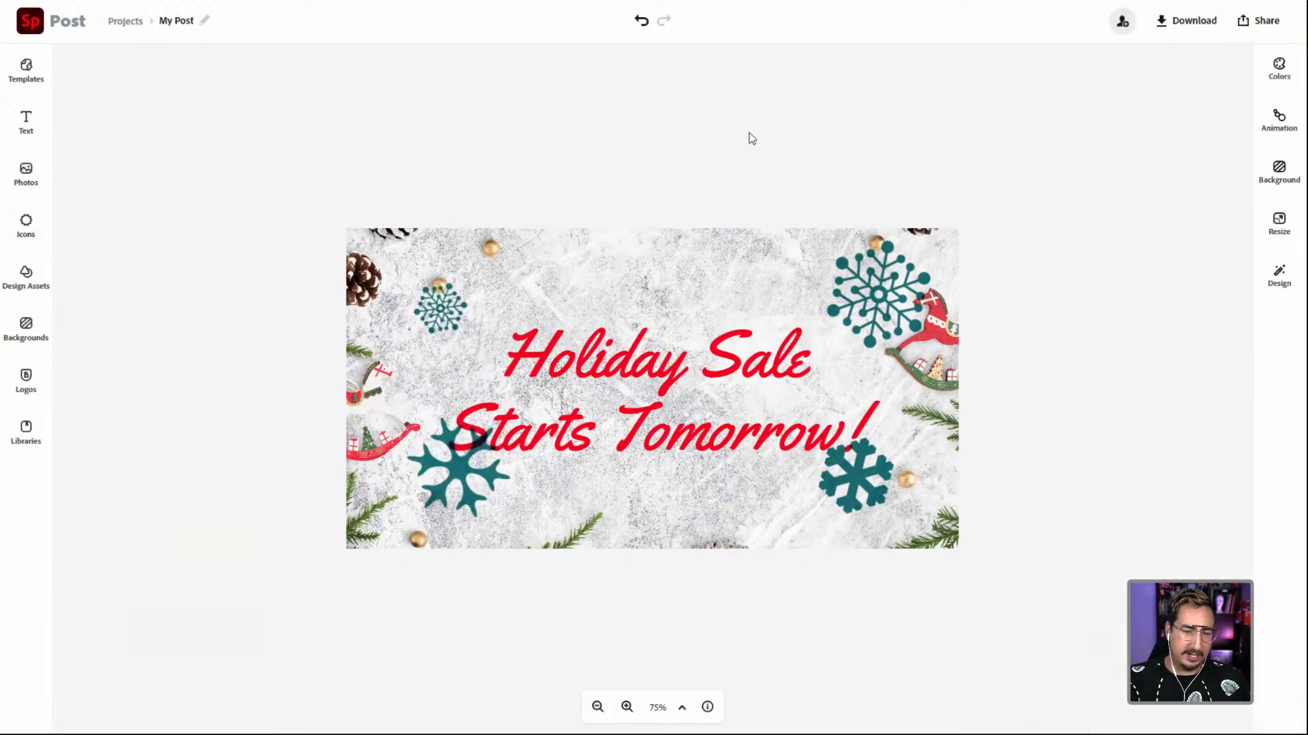
# Step: Move the two-line headline up so it clears the two lower snowflakes
pyautogui.click(708, 376)
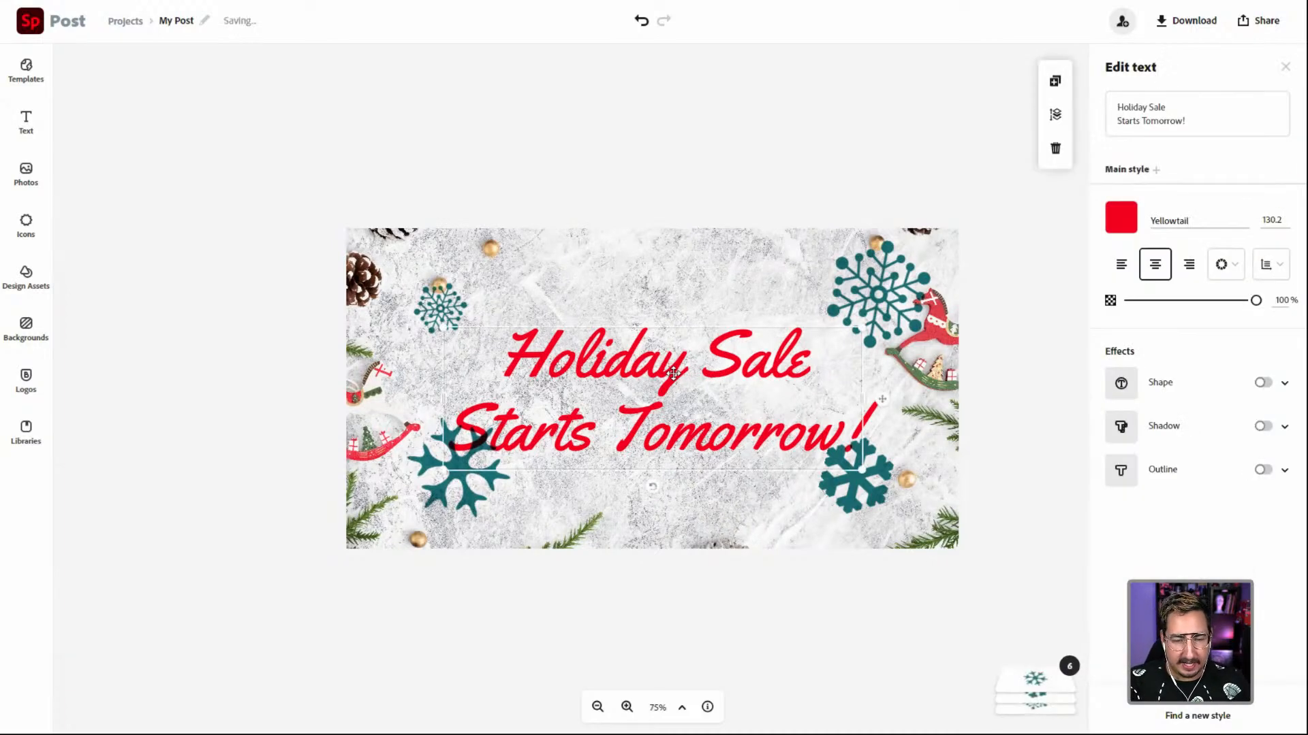
pyautogui.moveTo(673, 368); pyautogui.dragTo(678, 342)
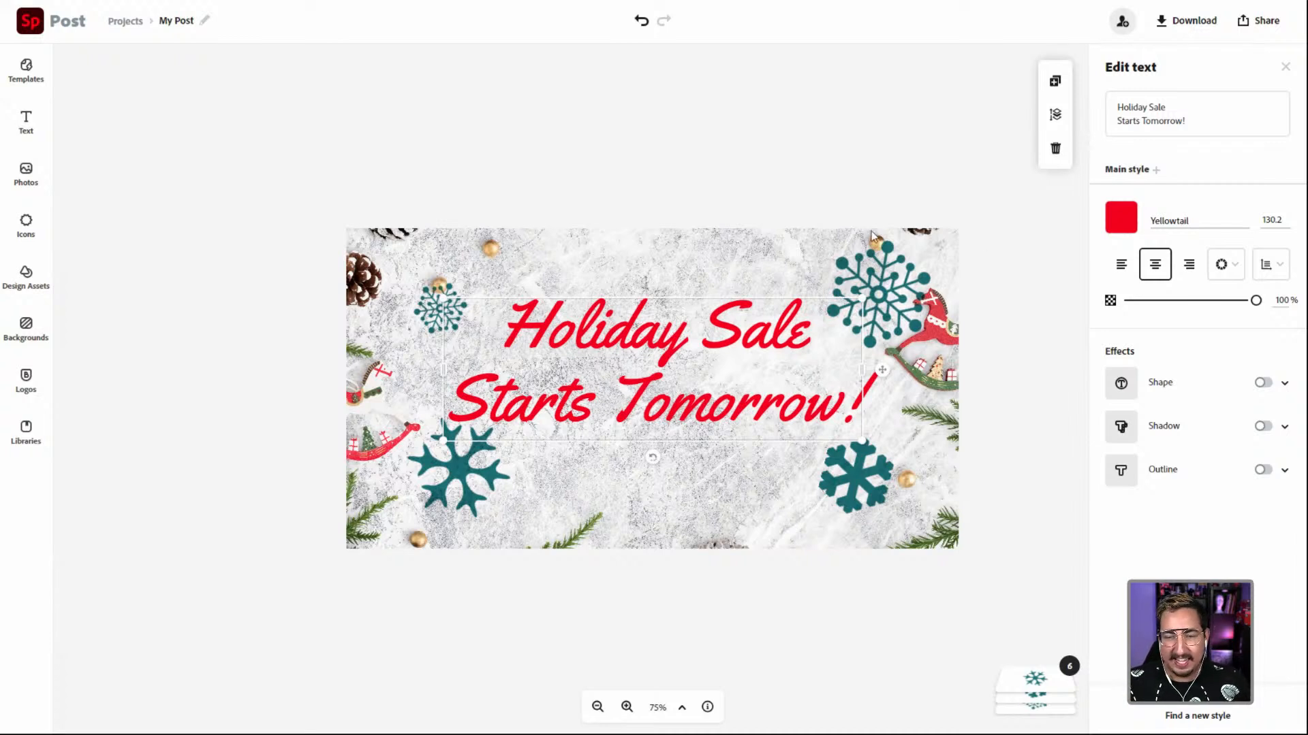
# Step: Add a new text element reading "Shop Now" to the post
pyautogui.click(26, 121)
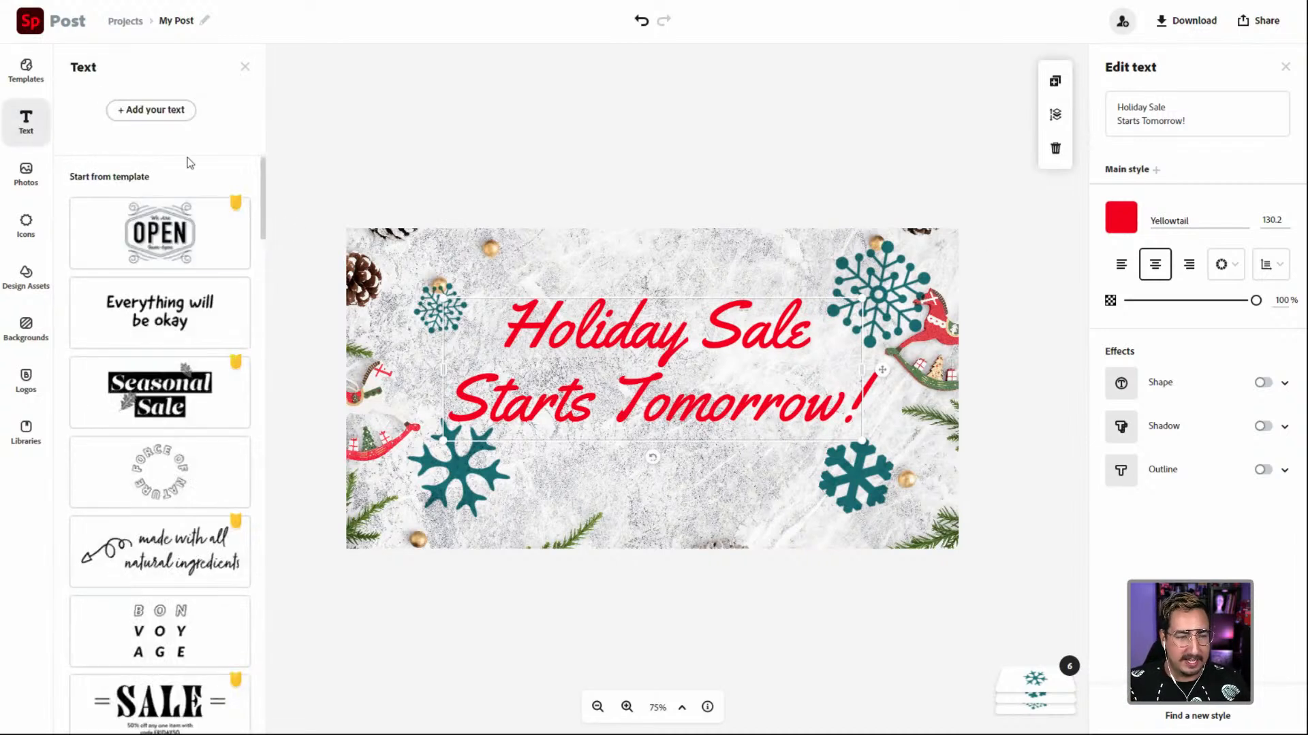
pyautogui.click(140, 111)
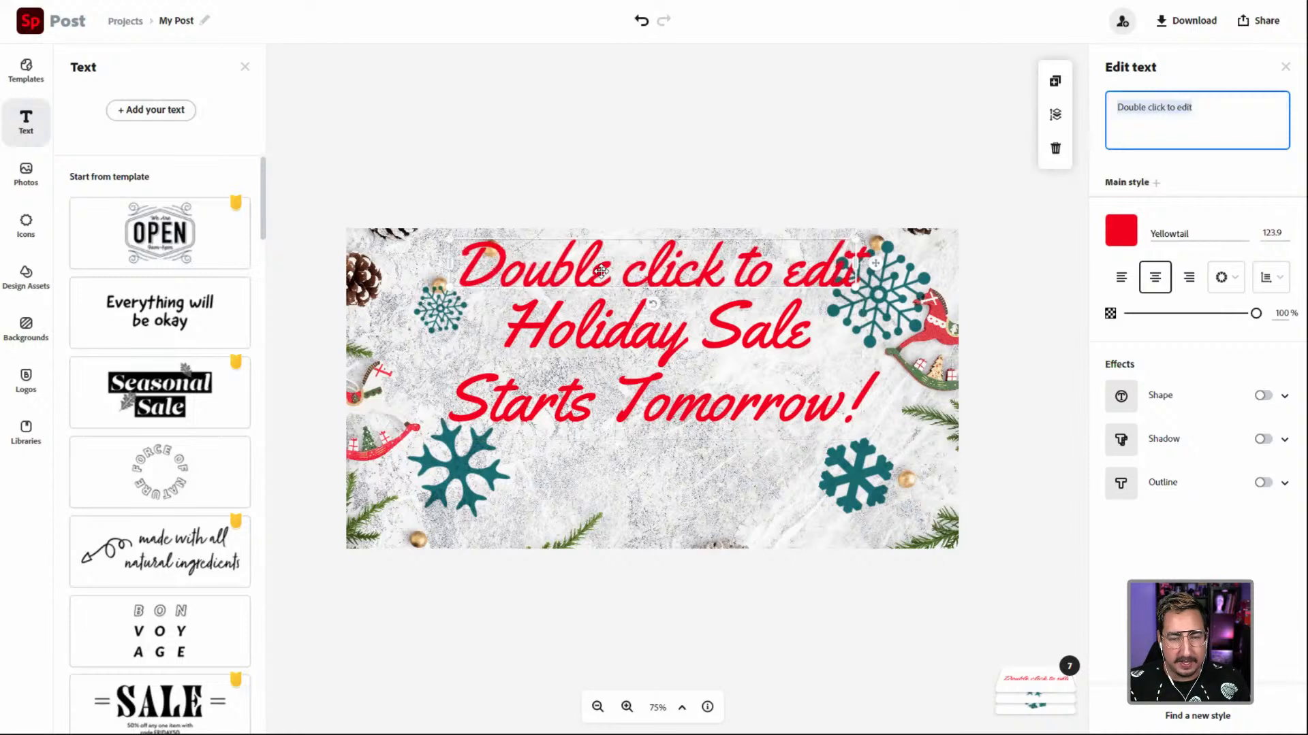
pyautogui.moveTo(1186, 102); pyautogui.dragTo(1114, 108)
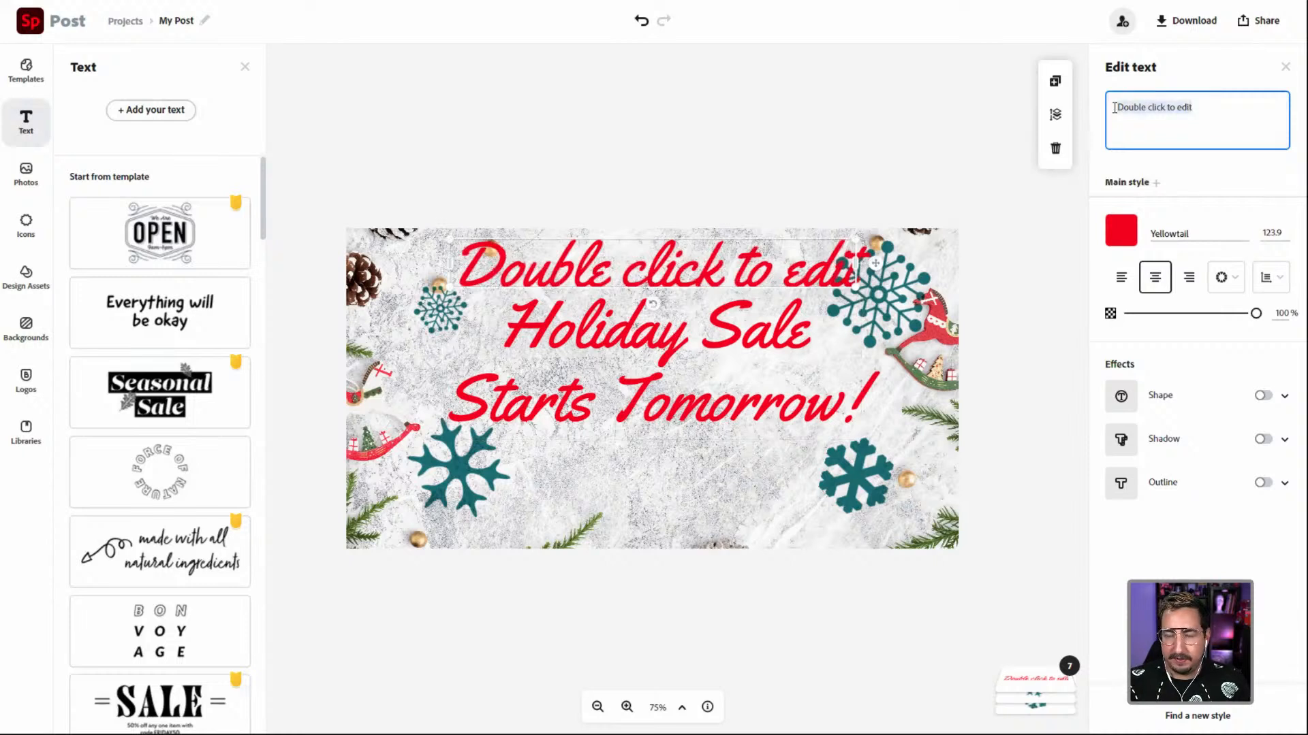
pyautogui.write('Sho')
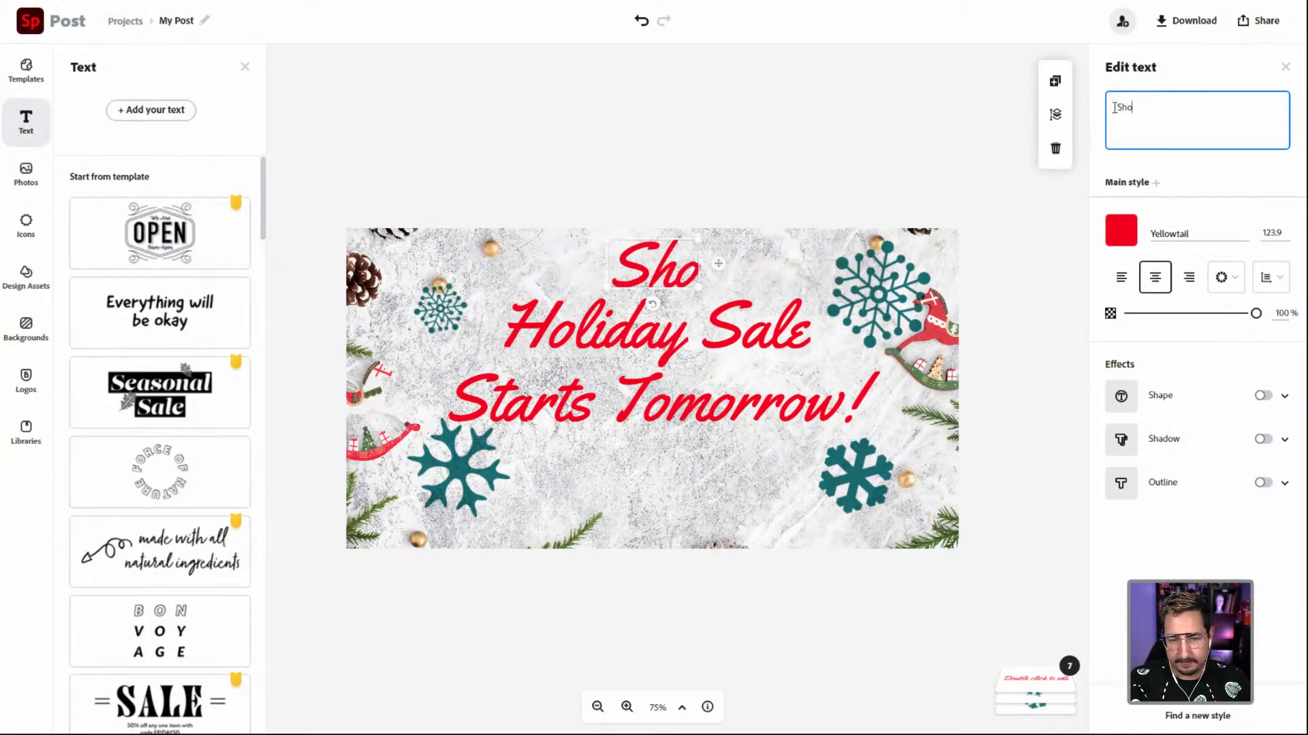
pyautogui.write('p Now')
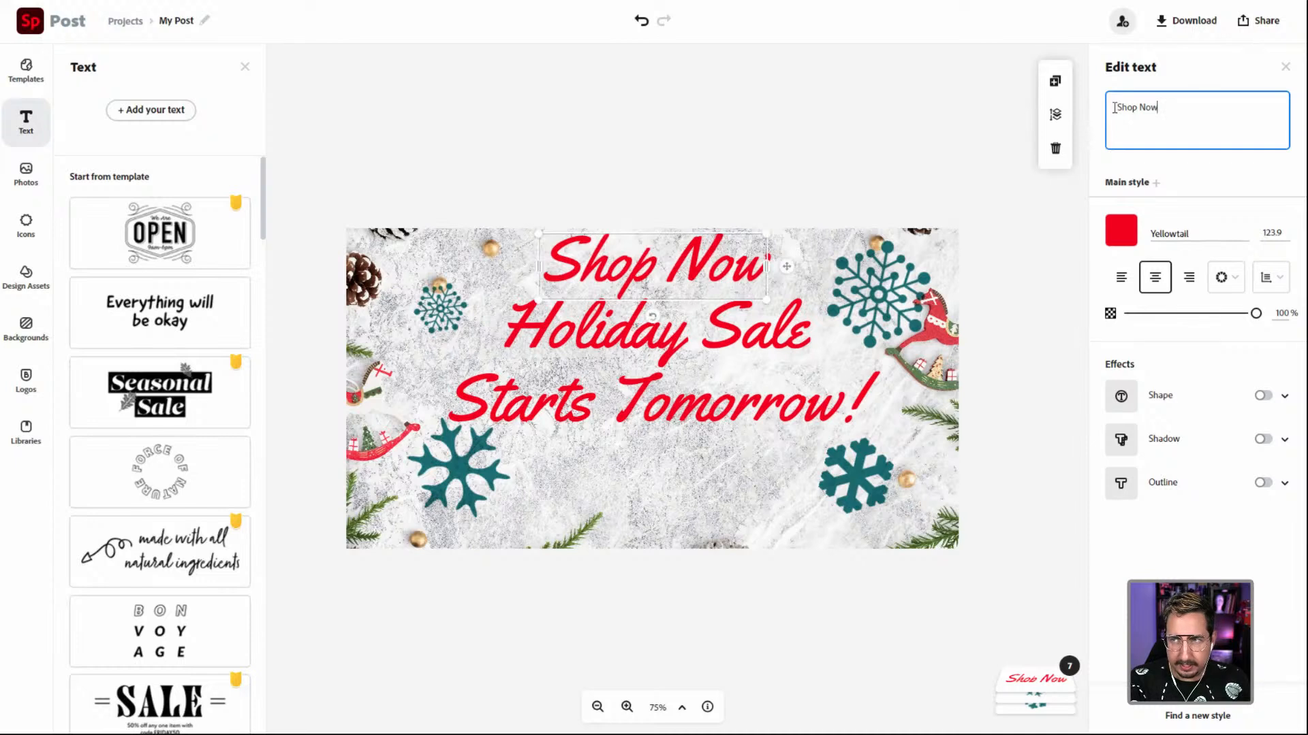
# Step: Replace the new text's wording with "See Deals"
pyautogui.press('BackSpace')
pyautogui.press('BackSpace')
pyautogui.press('BackSpace')
pyautogui.press('BackSpace')
pyautogui.press('BackSpace')
pyautogui.press('BackSpace')
pyautogui.press('BackSpace')
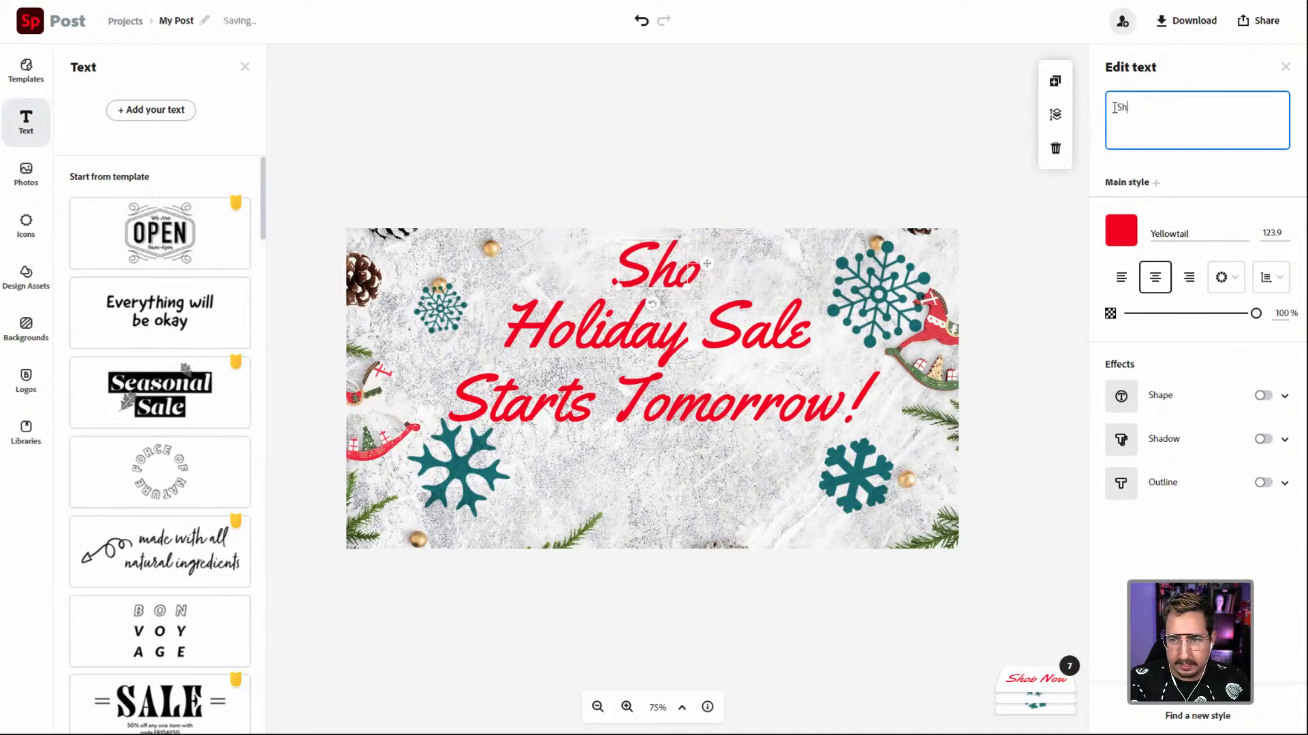
pyautogui.write('ee Deals')
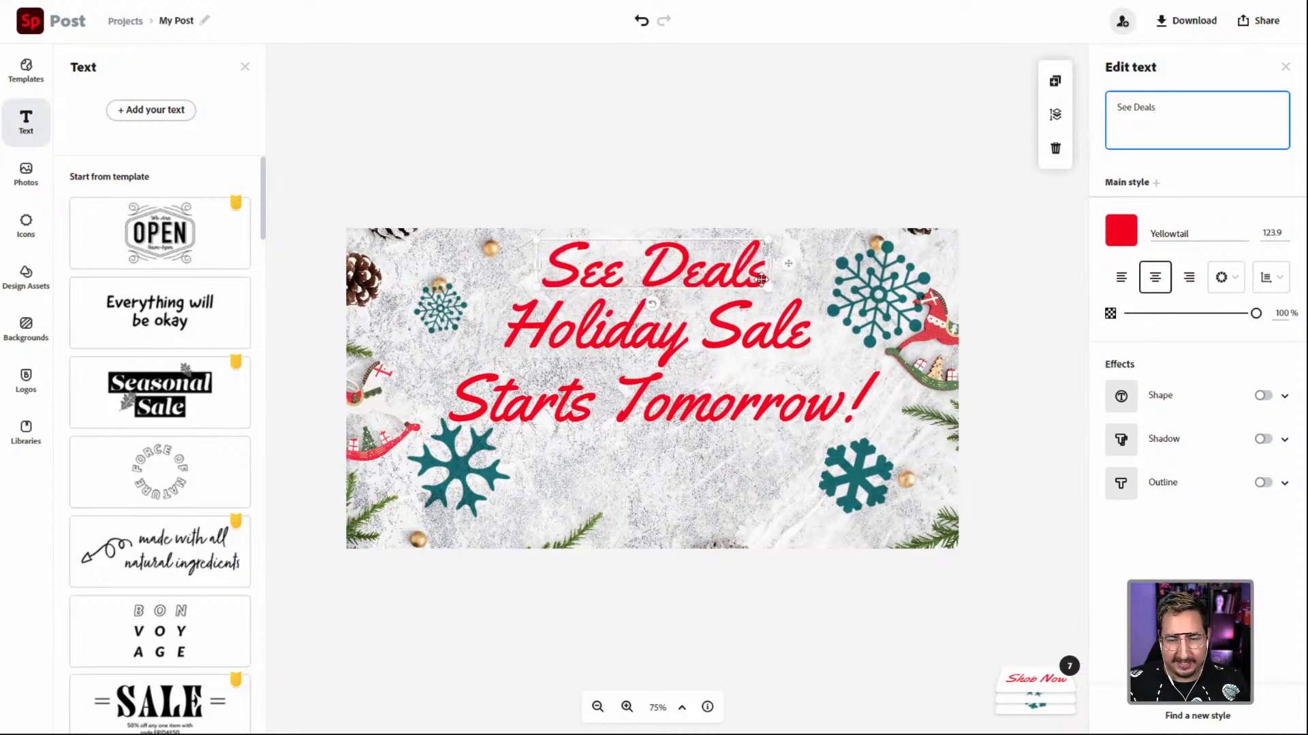
# Step: Shrink "See Deals" to a font size of about 81 and centre it below the headline
pyautogui.moveTo(764, 286); pyautogui.dragTo(685, 491)
pyautogui.click(630, 280)
pyautogui.click(638, 254)
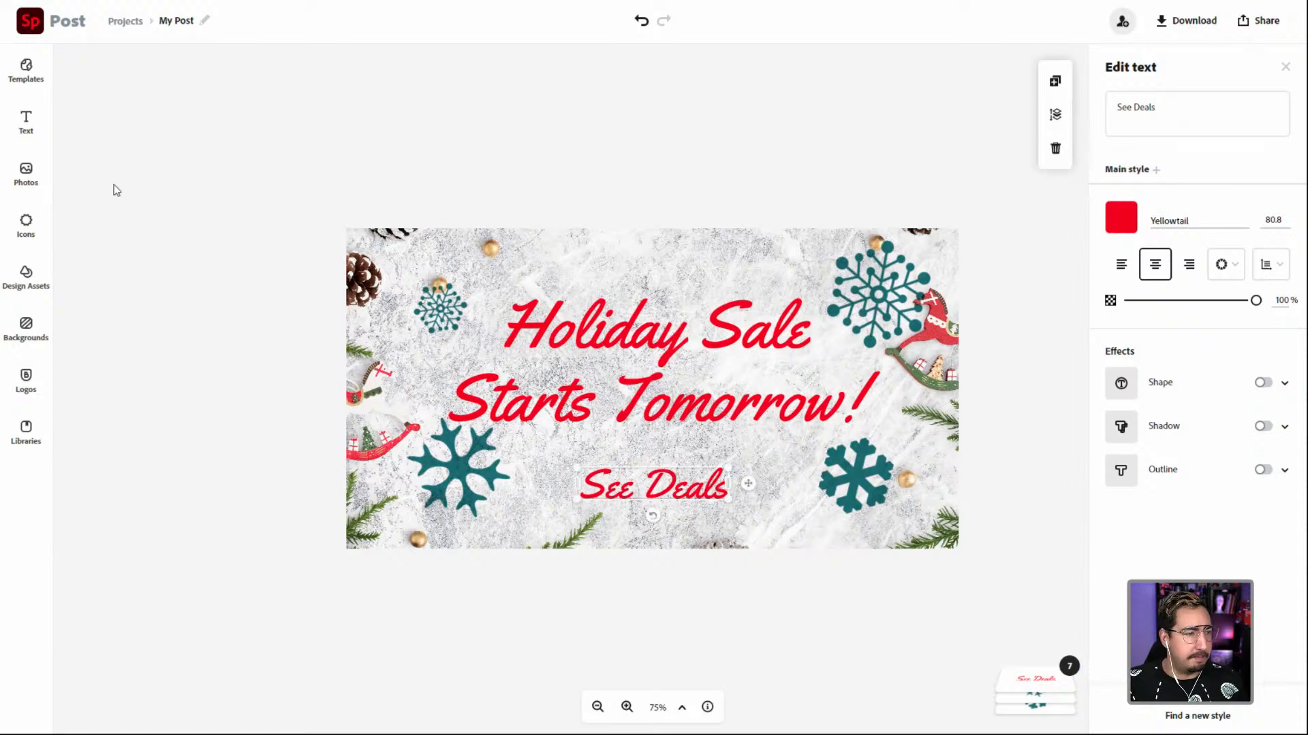
# Step: Search the icons for "button" and look through the results for a shape that could sit behind "See Deals"
pyautogui.click(30, 233)
pyautogui.doubleClick(115, 103)
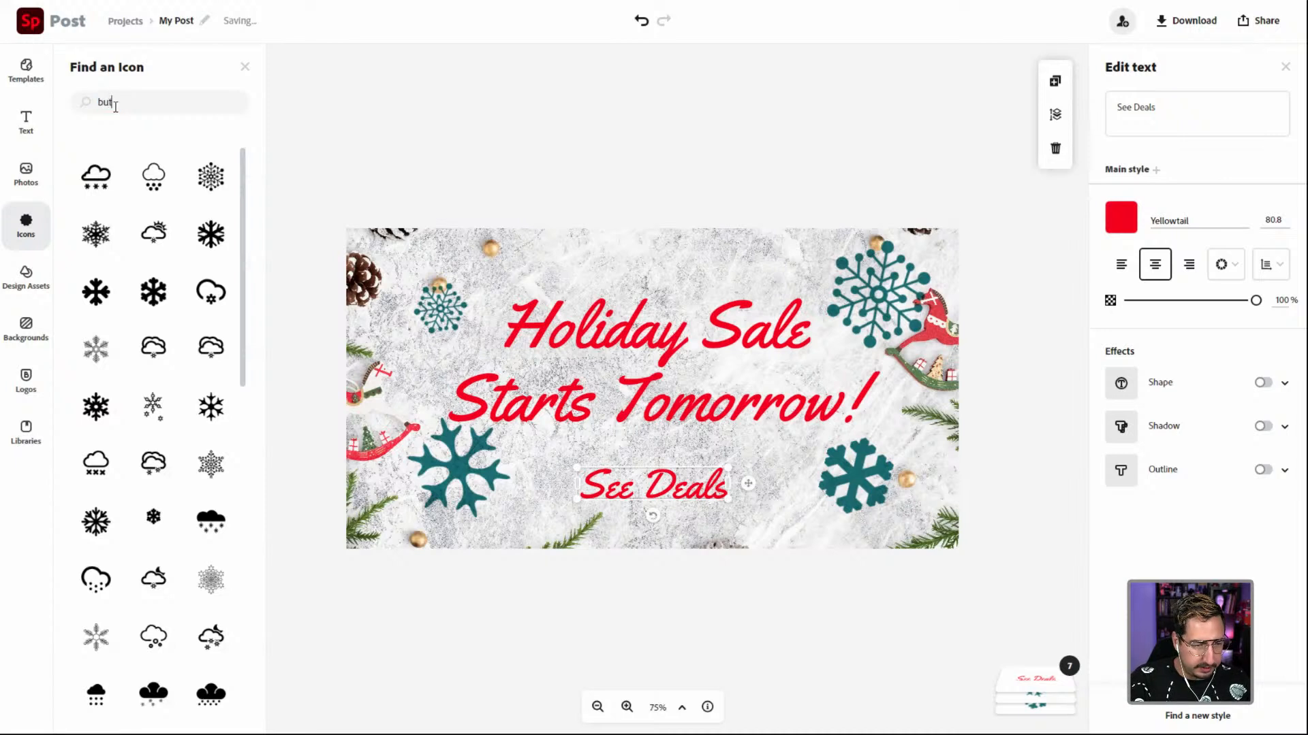
pyautogui.write('ton')
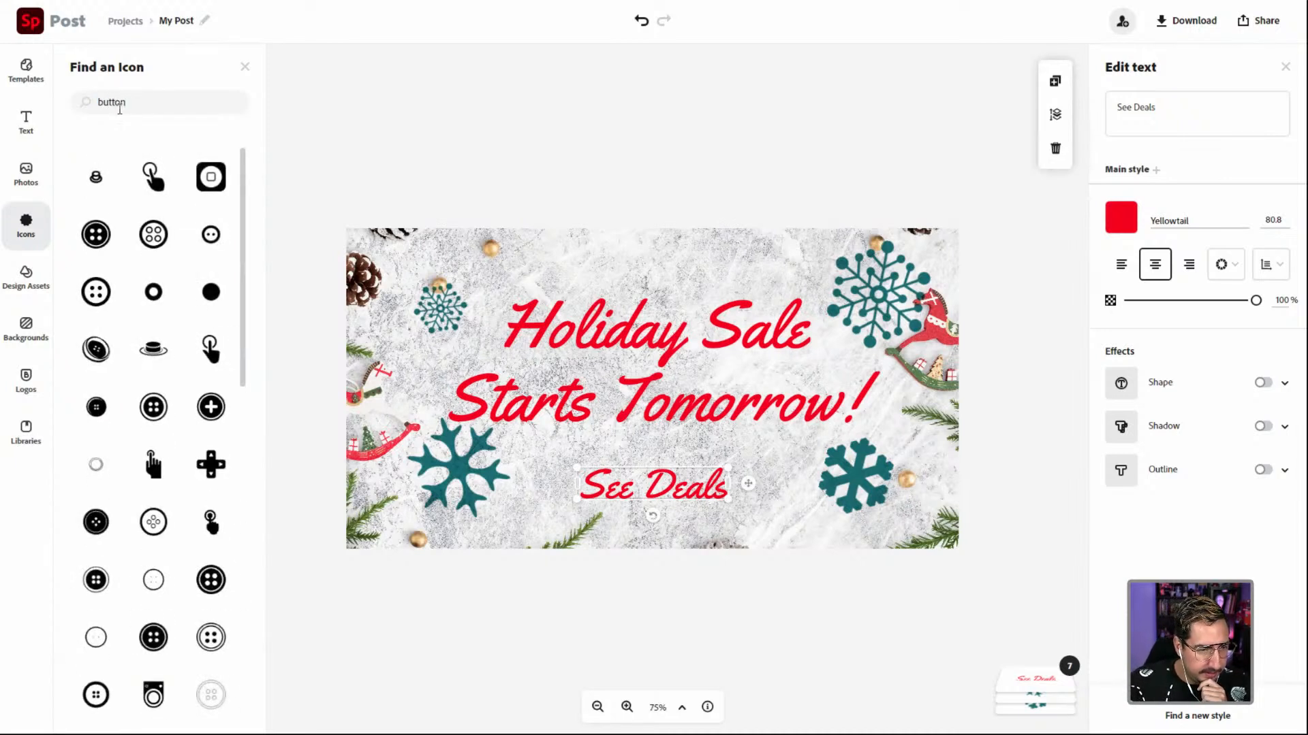
pyautogui.scroll(-6, 146, 204)
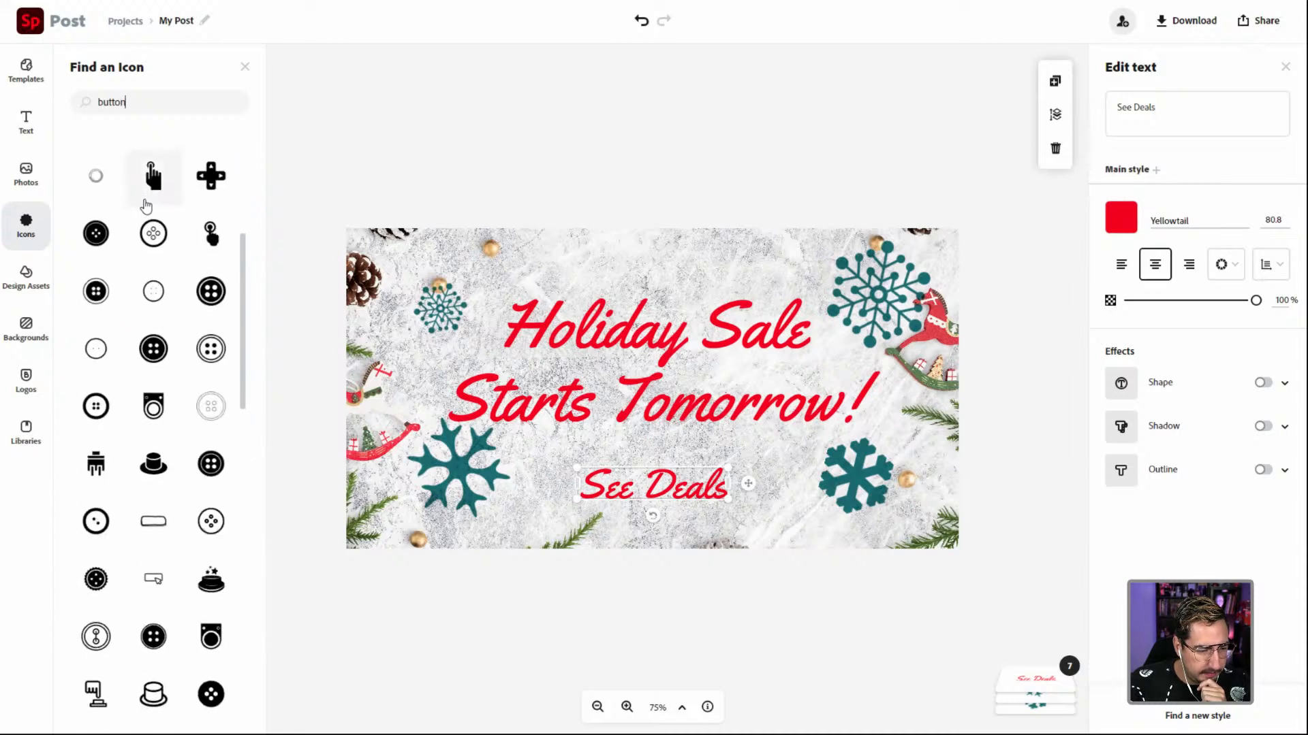
pyautogui.scroll(-5, 146, 205)
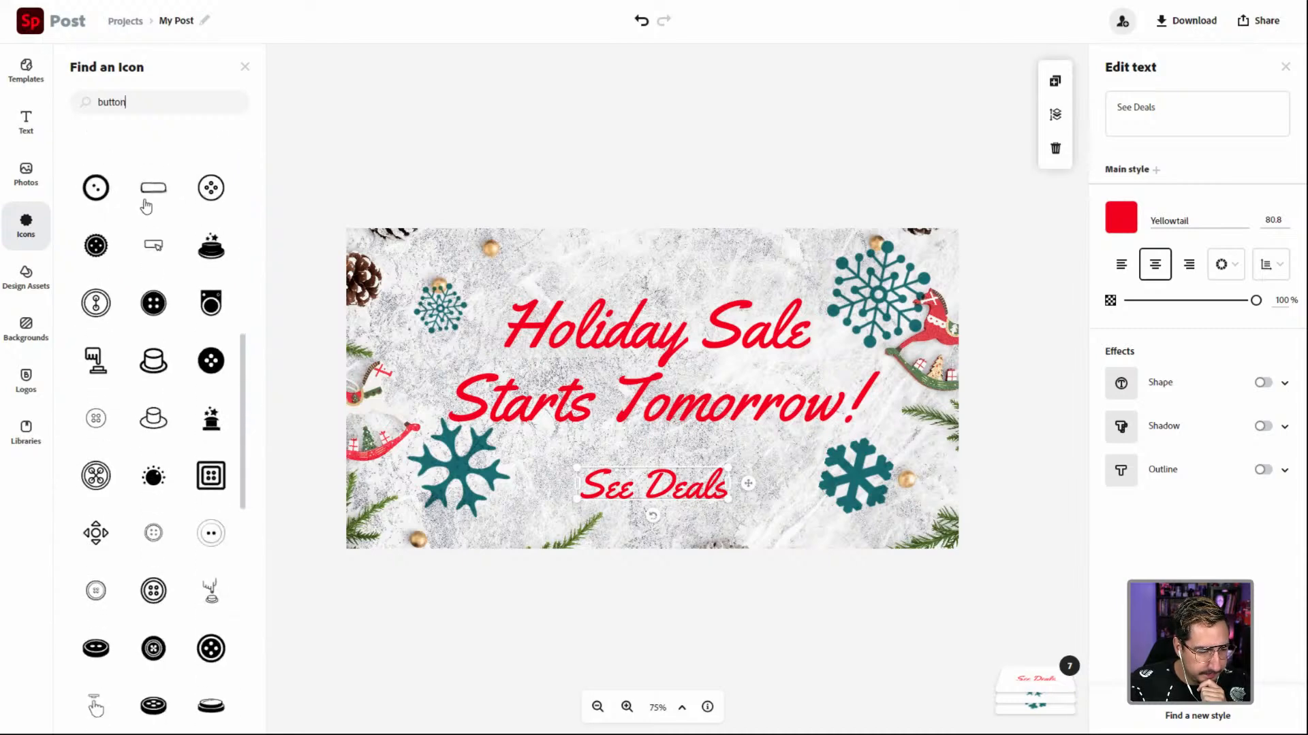
pyautogui.scroll(-8, 146, 205)
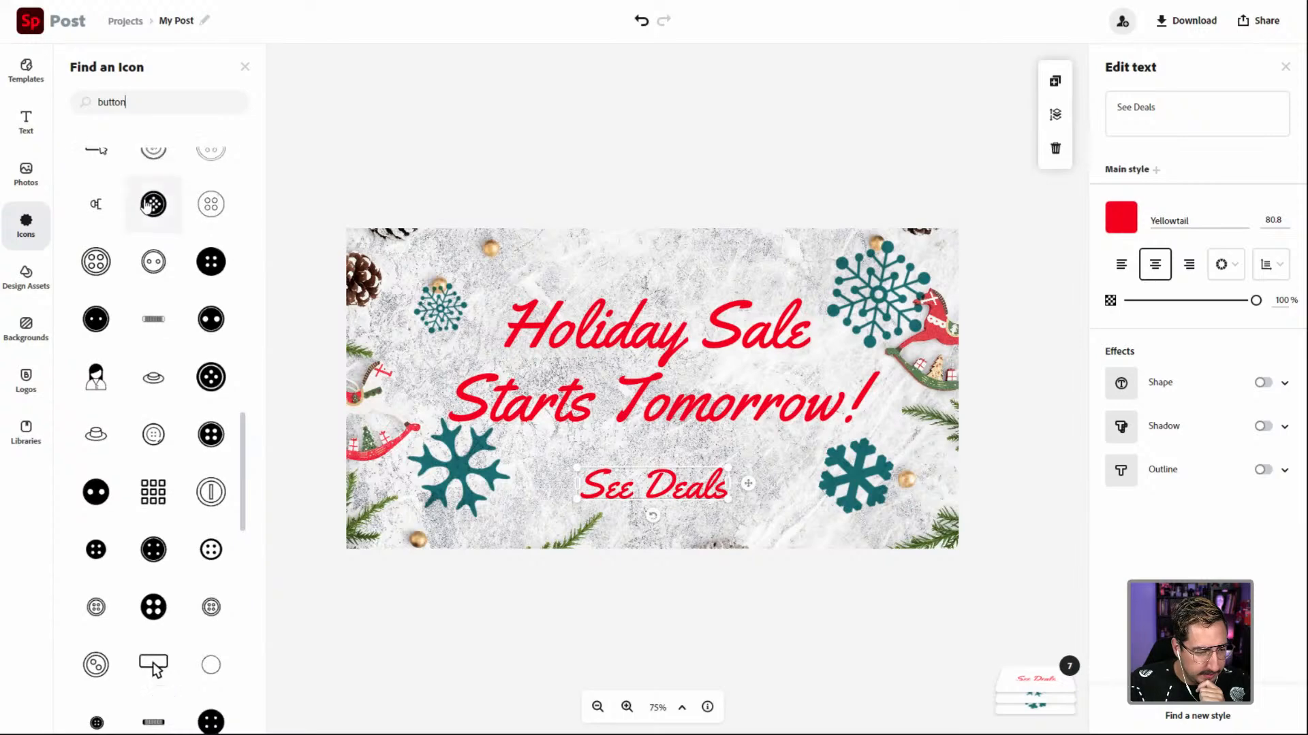
pyautogui.scroll(-7, 146, 206)
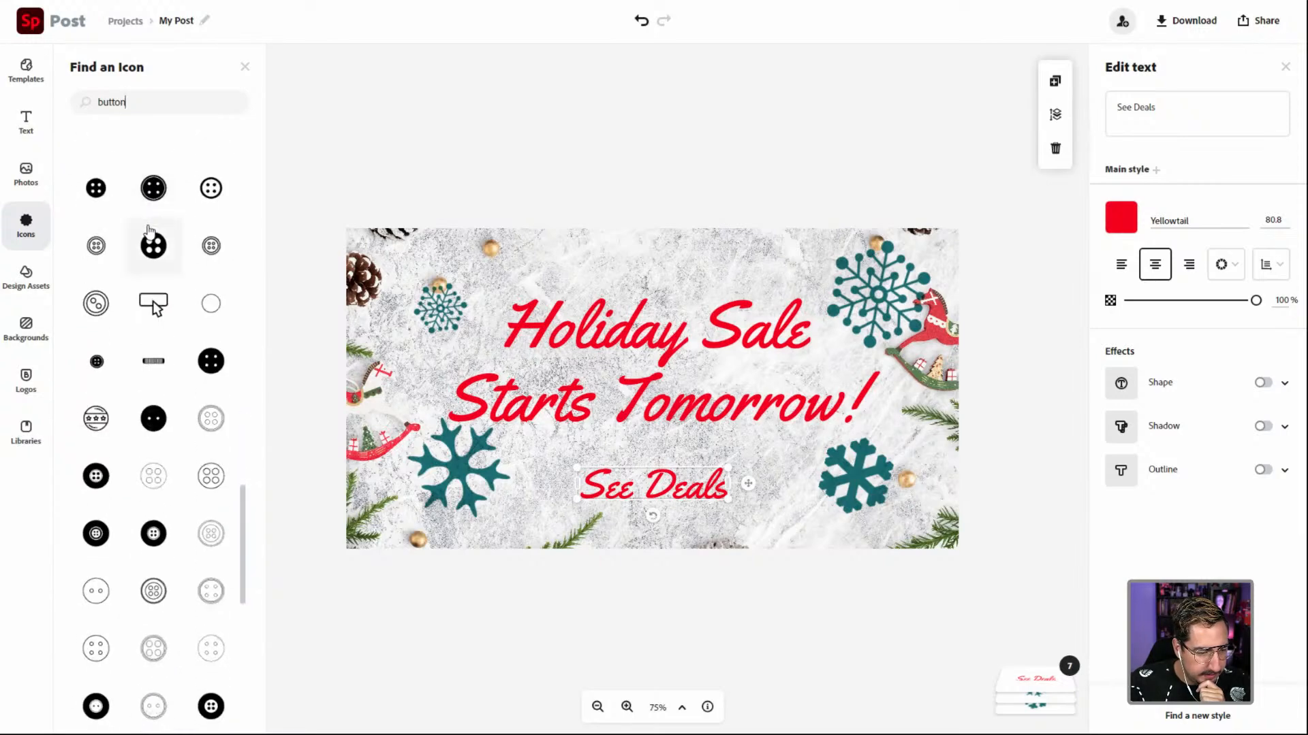
pyautogui.scroll(-5, 150, 232)
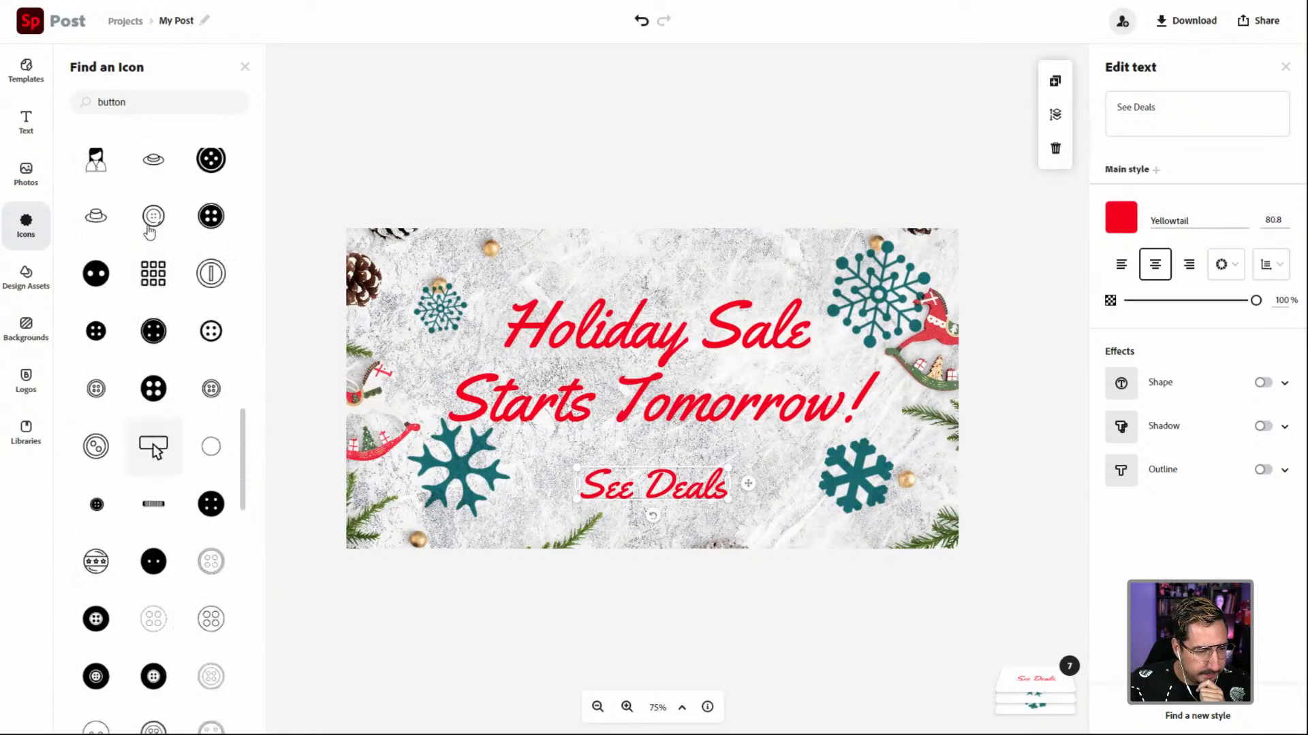
# Step: Search the icons for "rectangle" and add the wide solid rectangle to the post
pyautogui.doubleClick(119, 101)
pyautogui.press('BackSpace')
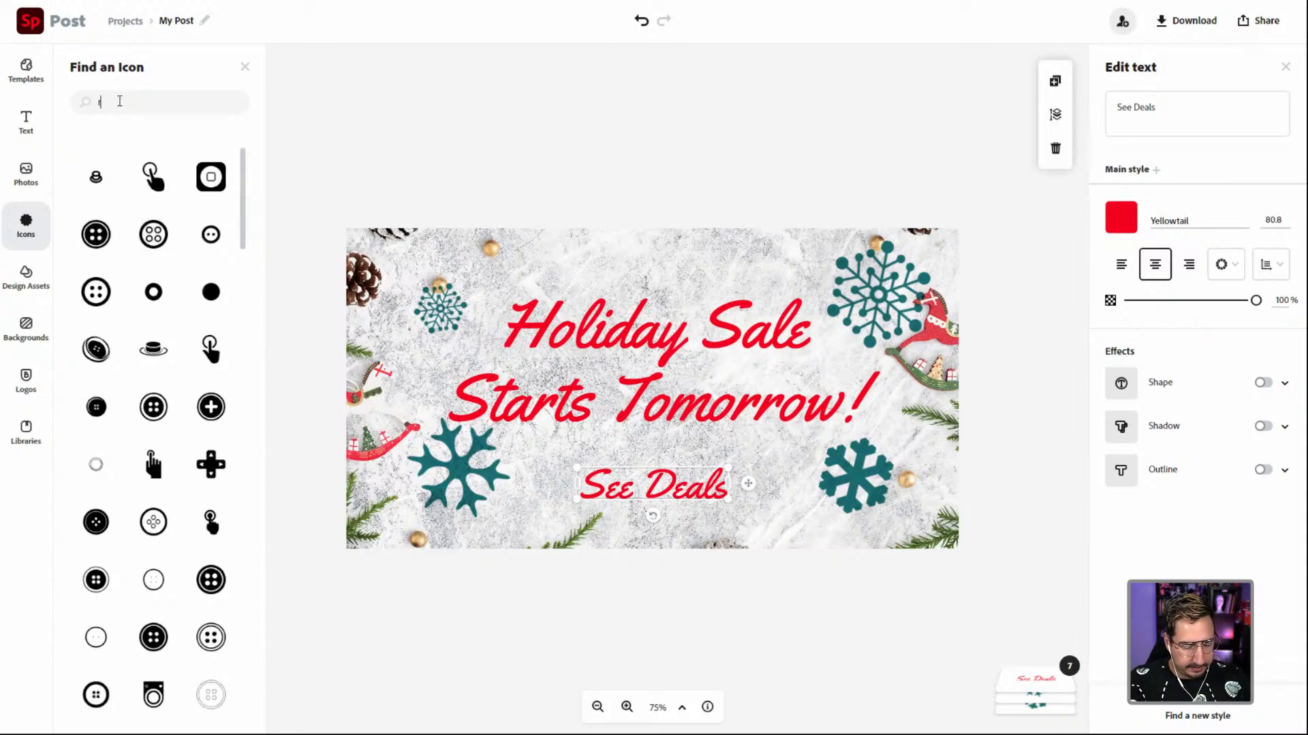
pyautogui.write('rectangl')
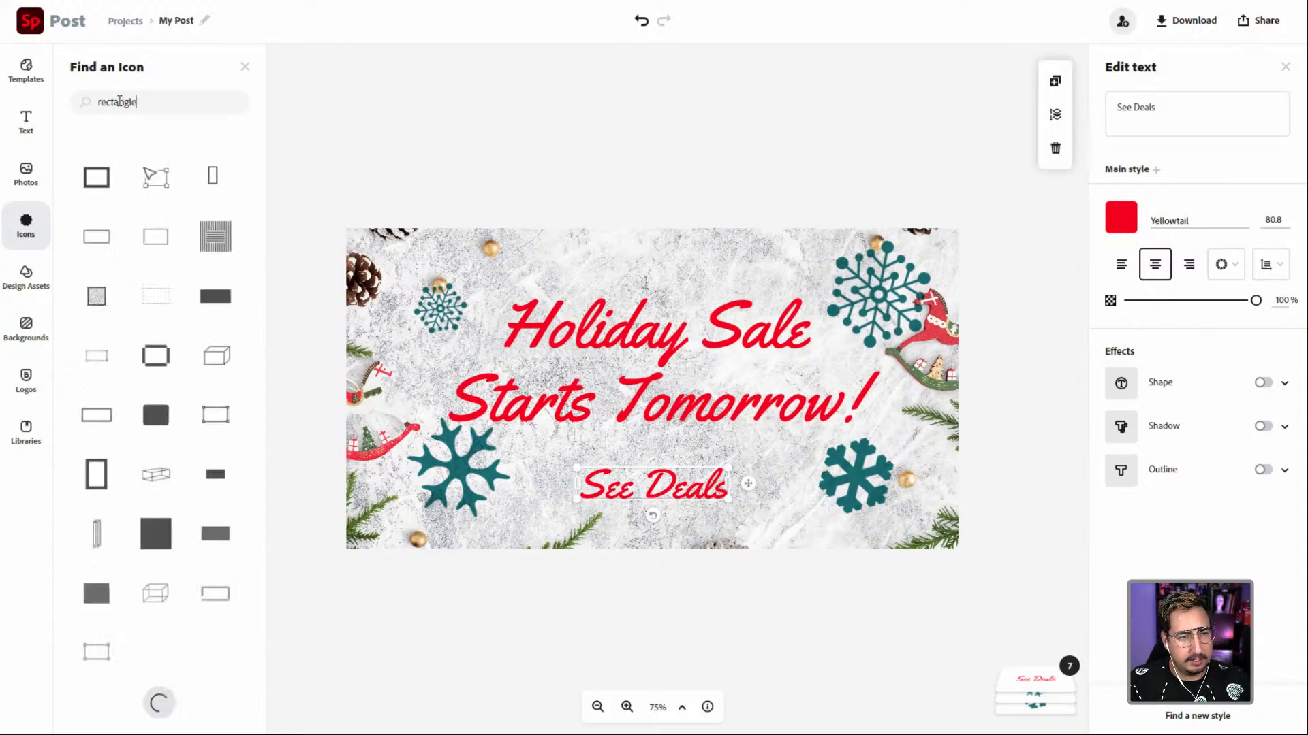
pyautogui.write('e')
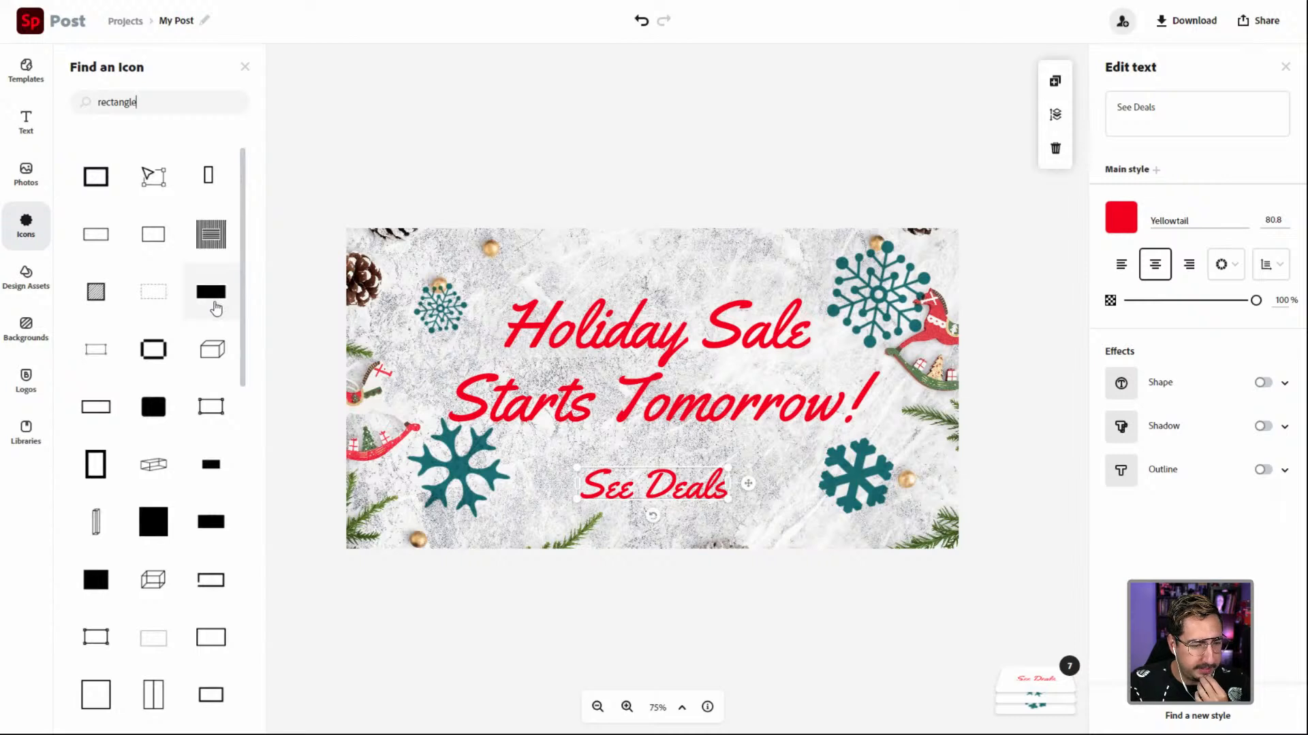
pyautogui.click(215, 308)
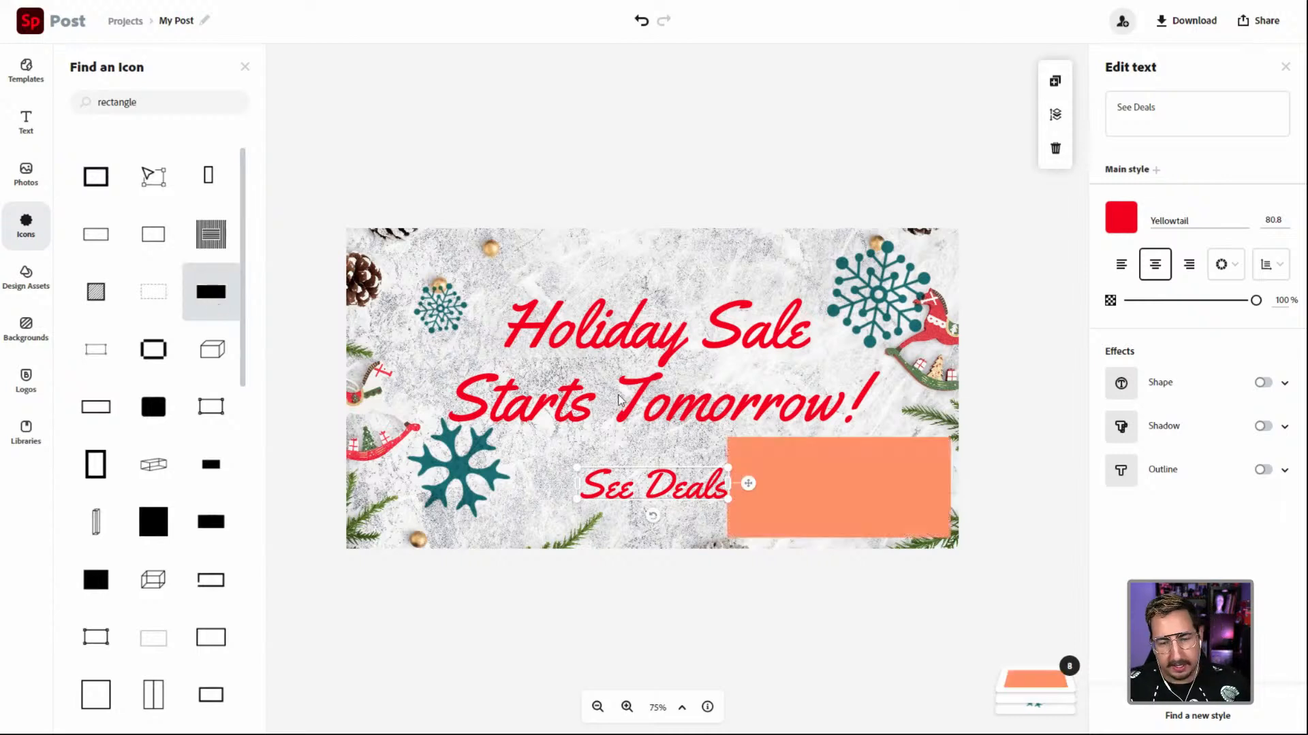
# Step: Colour the solid rectangle teal #207178 from the current palette
pyautogui.click(838, 489)
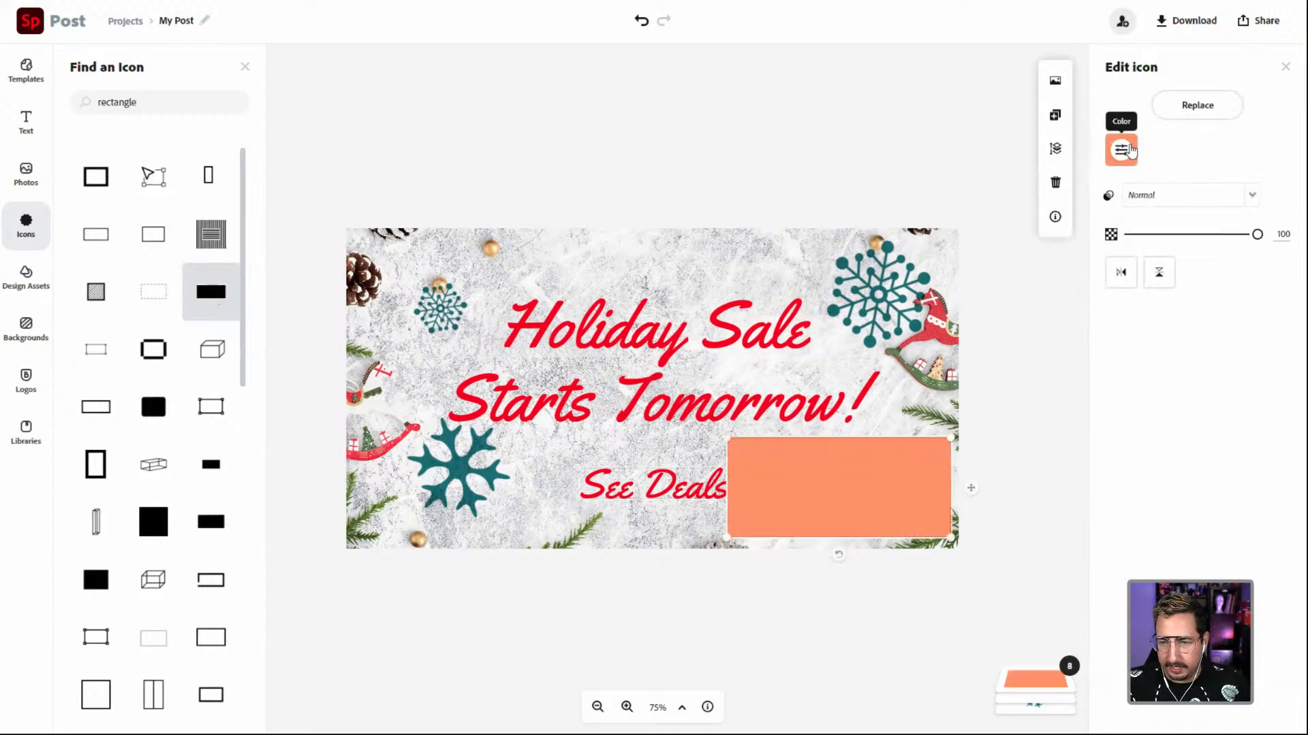
pyautogui.click(1120, 150)
pyautogui.click(1162, 296)
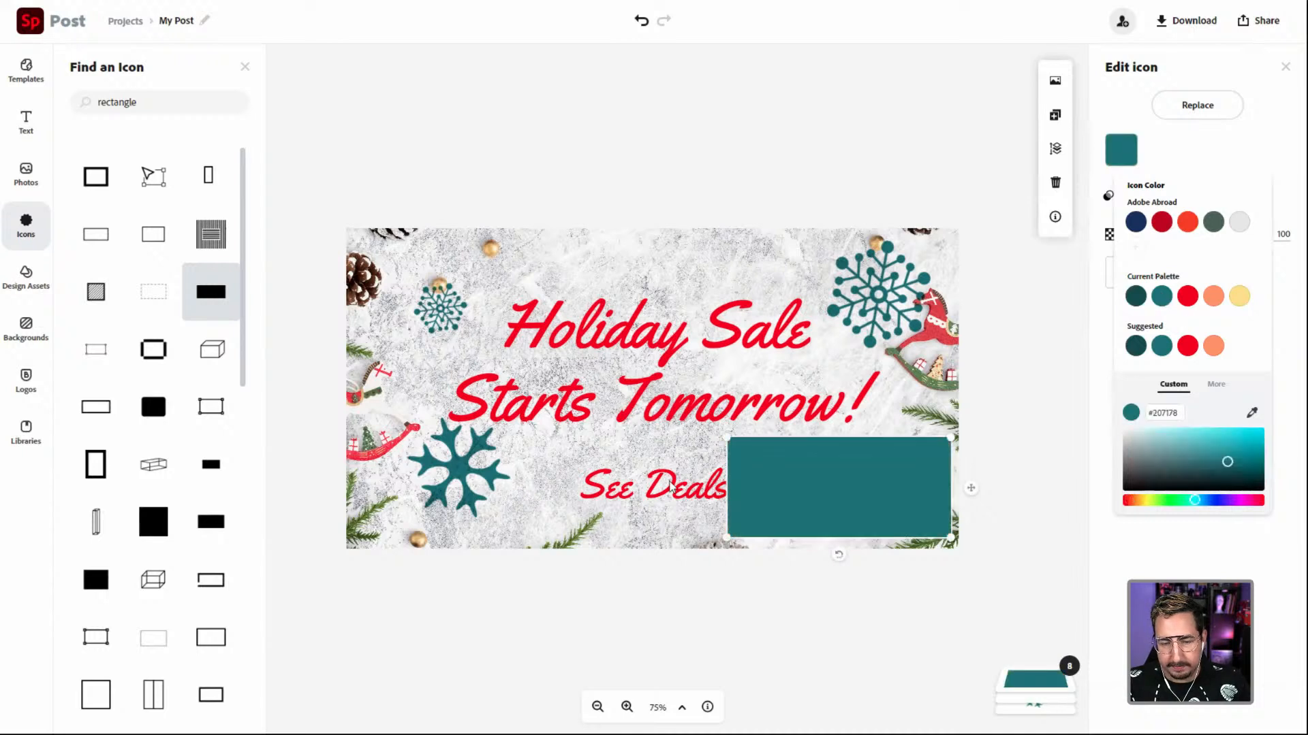
# Step: Recolour the "See Deals" text from red to white
pyautogui.click(671, 485)
pyautogui.click(1120, 218)
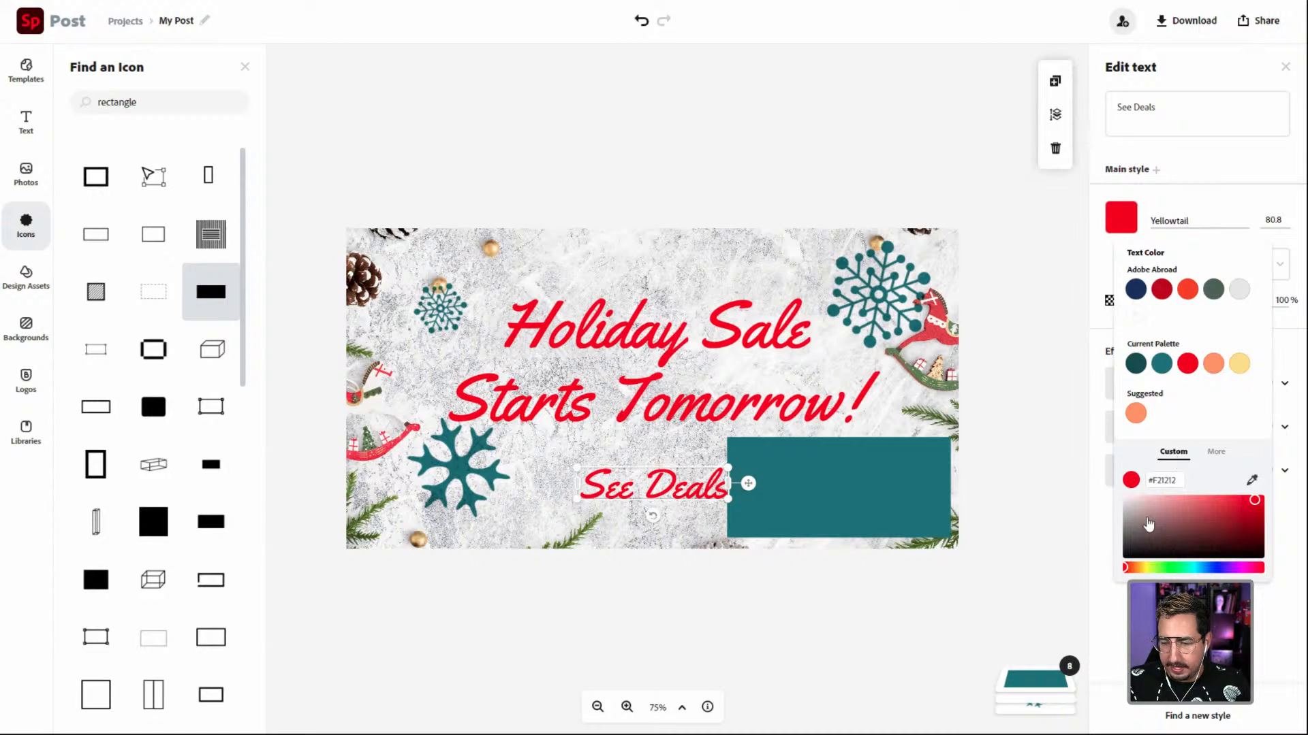
pyautogui.moveTo(1148, 524); pyautogui.dragTo(1110, 490)
pyautogui.click(1024, 465)
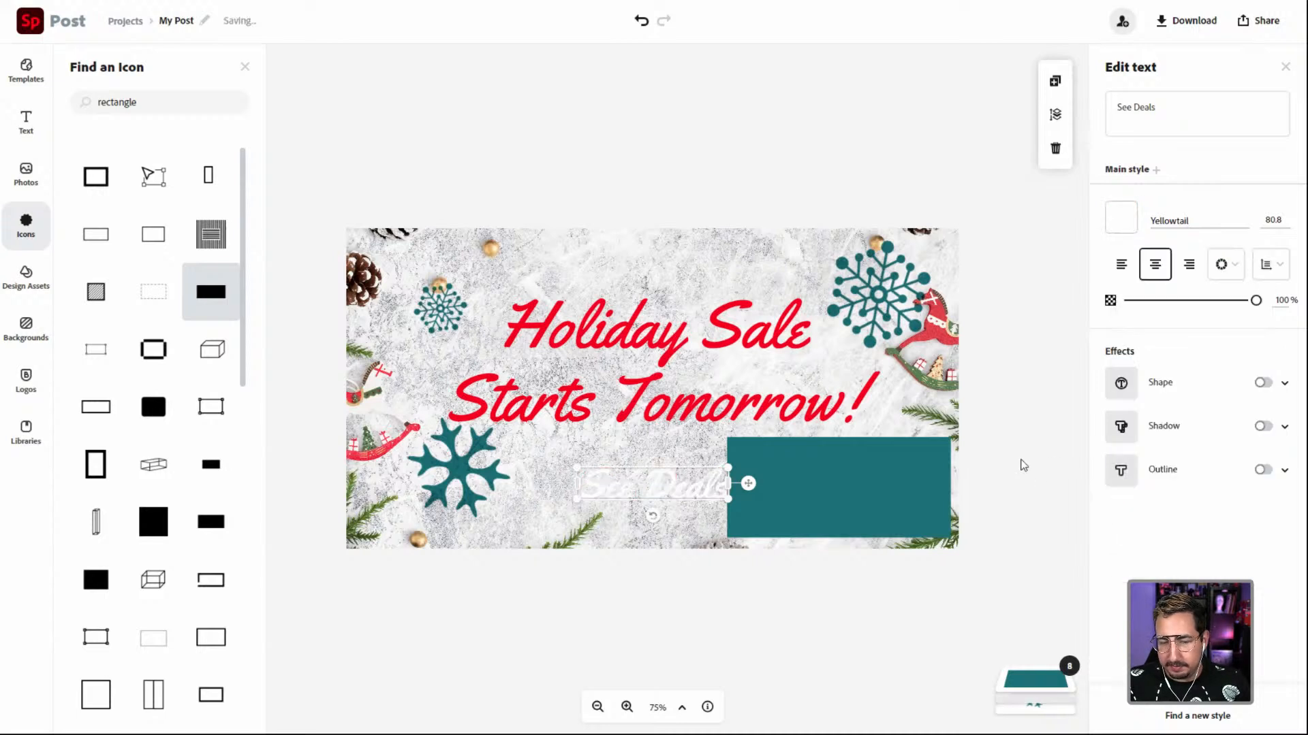
# Step: Move the teal rectangle closer to "See Deals" and place its layer directly beneath the text layer
pyautogui.click(825, 495)
pyautogui.moveTo(777, 525); pyautogui.dragTo(754, 500)
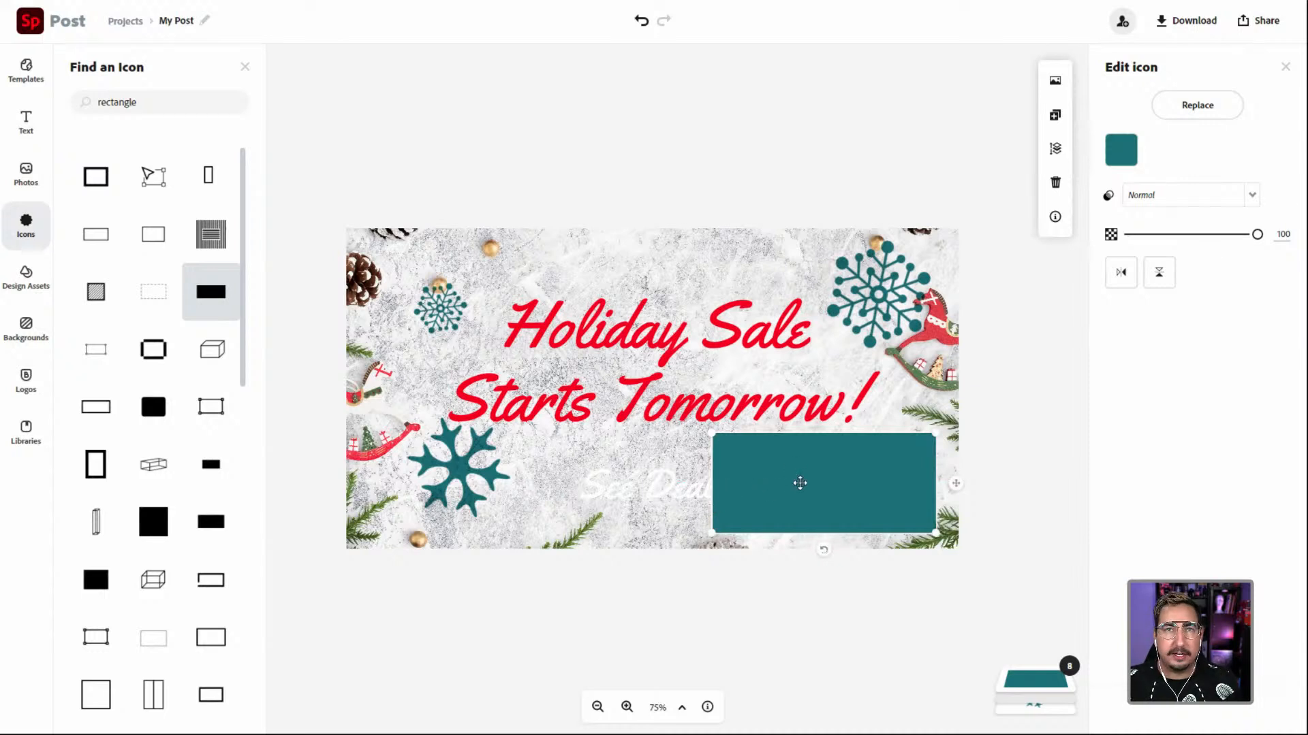
pyautogui.click(1038, 694)
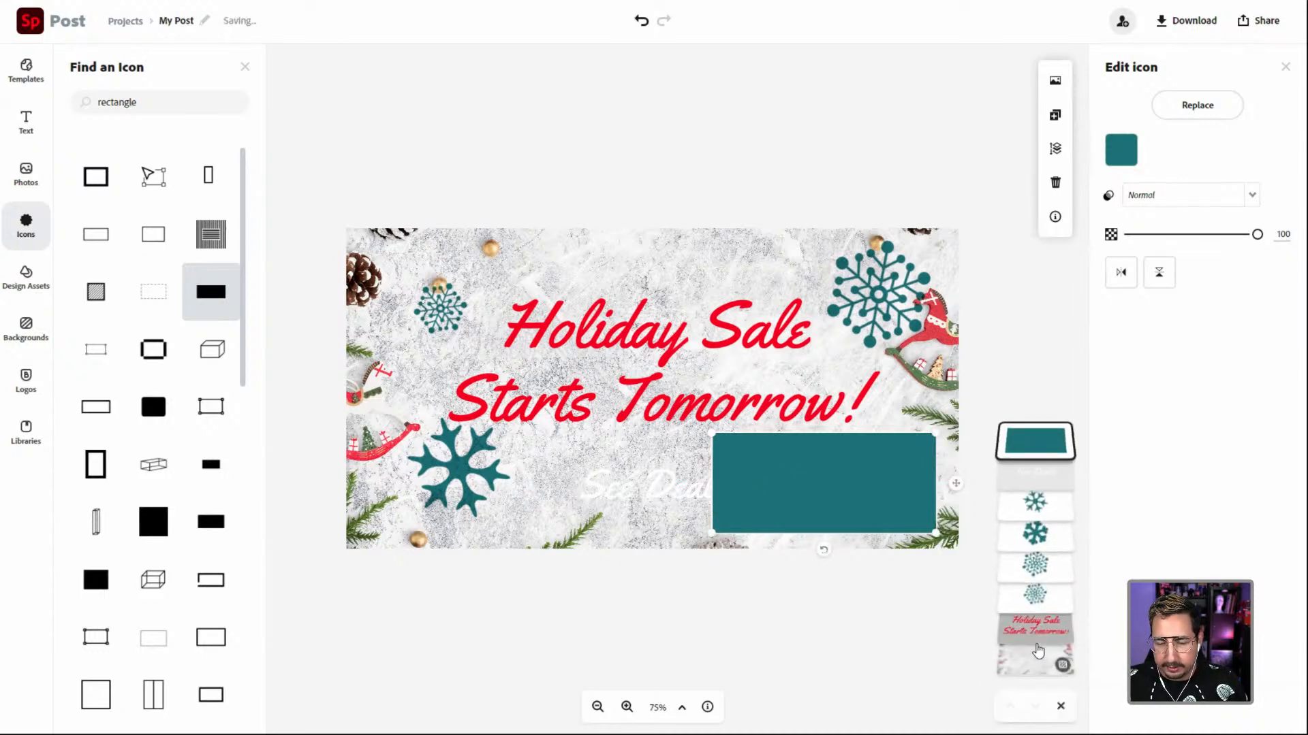
pyautogui.moveTo(1045, 486); pyautogui.dragTo(1032, 439)
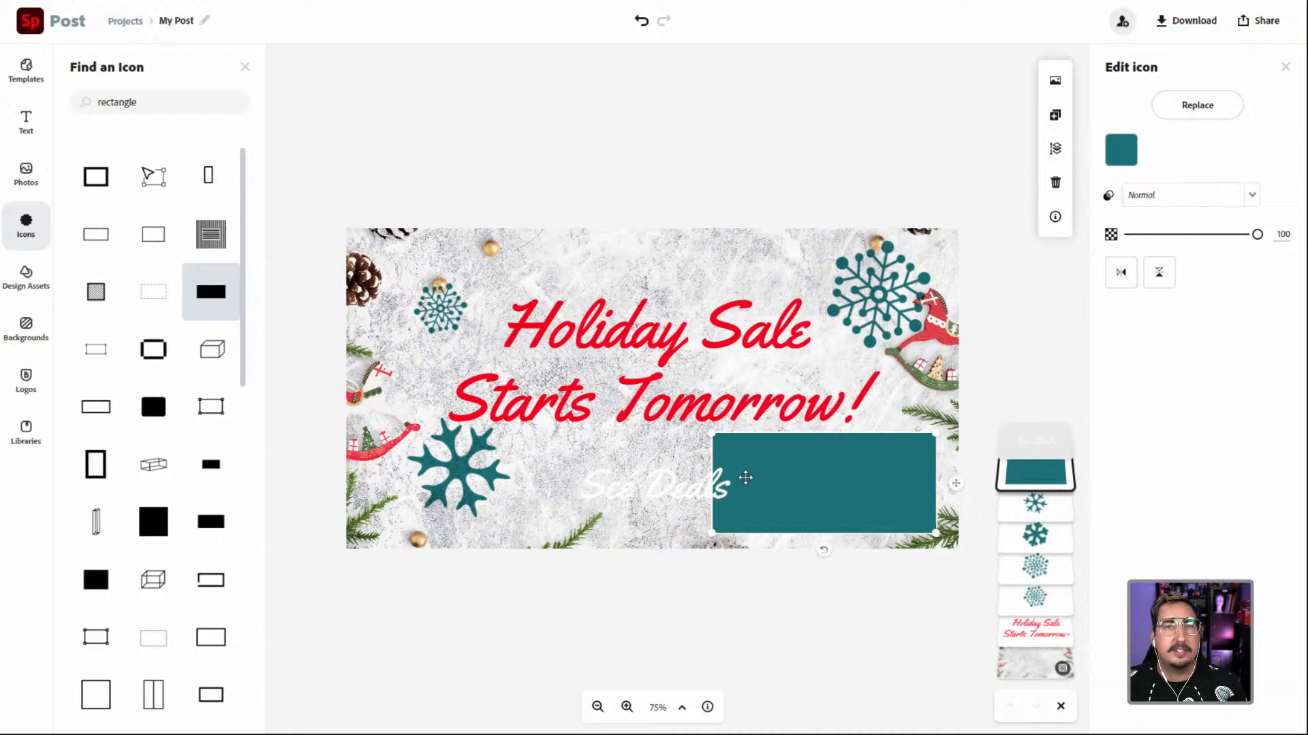
# Step: Shrink the teal rectangle to a button just larger than "See Deals" and nudge it until it is centred behind the text
pyautogui.moveTo(714, 427); pyautogui.dragTo(621, 472)
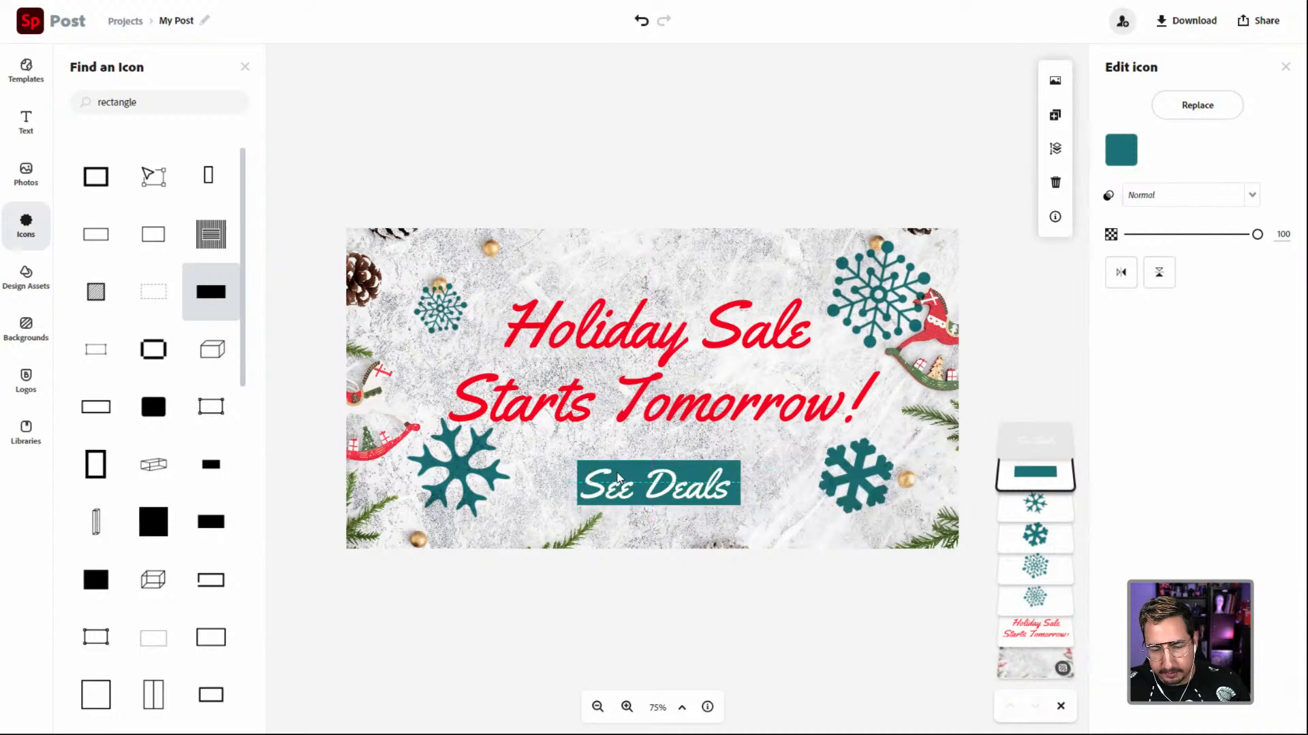
pyautogui.moveTo(743, 507); pyautogui.dragTo(739, 504)
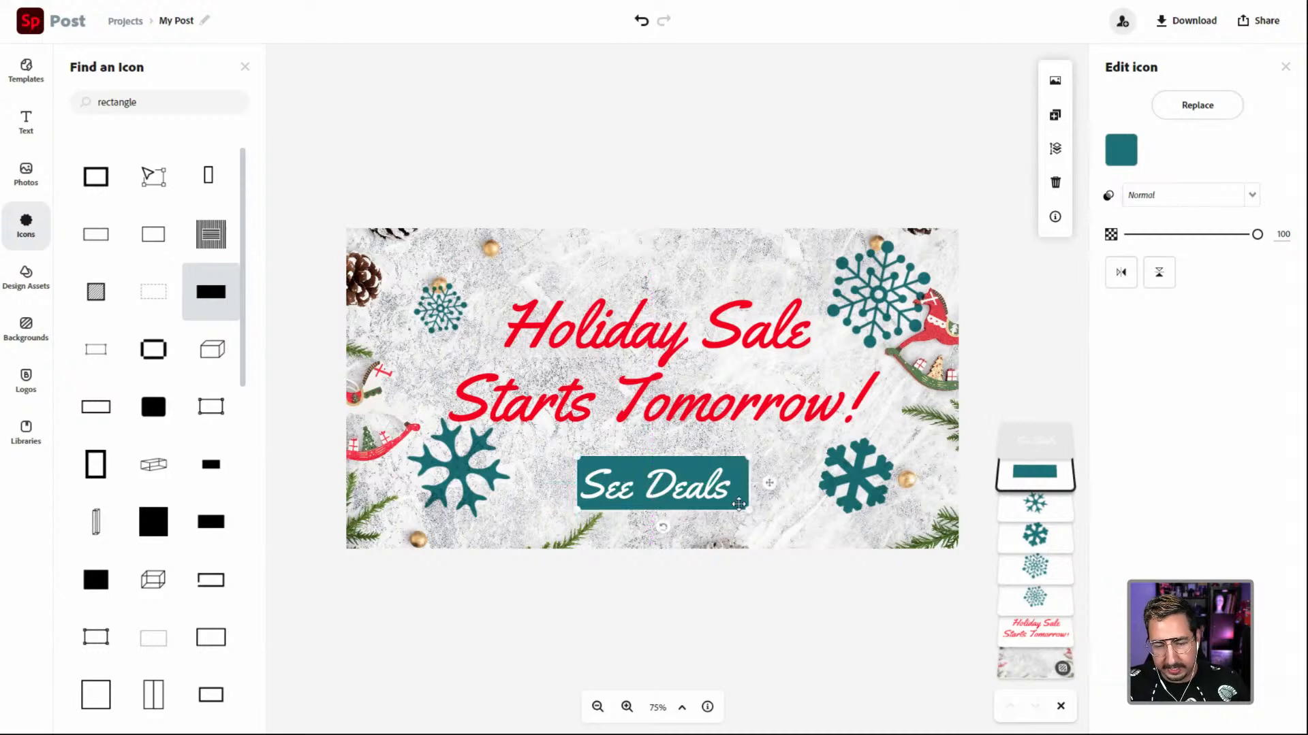
pyautogui.press('Down')
pyautogui.press('Down')
pyautogui.press('Down')
pyautogui.press('Down')
pyautogui.press('Down')
pyautogui.press('Left')
pyautogui.press('Left')
pyautogui.press('Left')
pyautogui.press('Left')
pyautogui.press('Left')
pyautogui.press('Left')
pyautogui.press('Left')
pyautogui.press('Left')
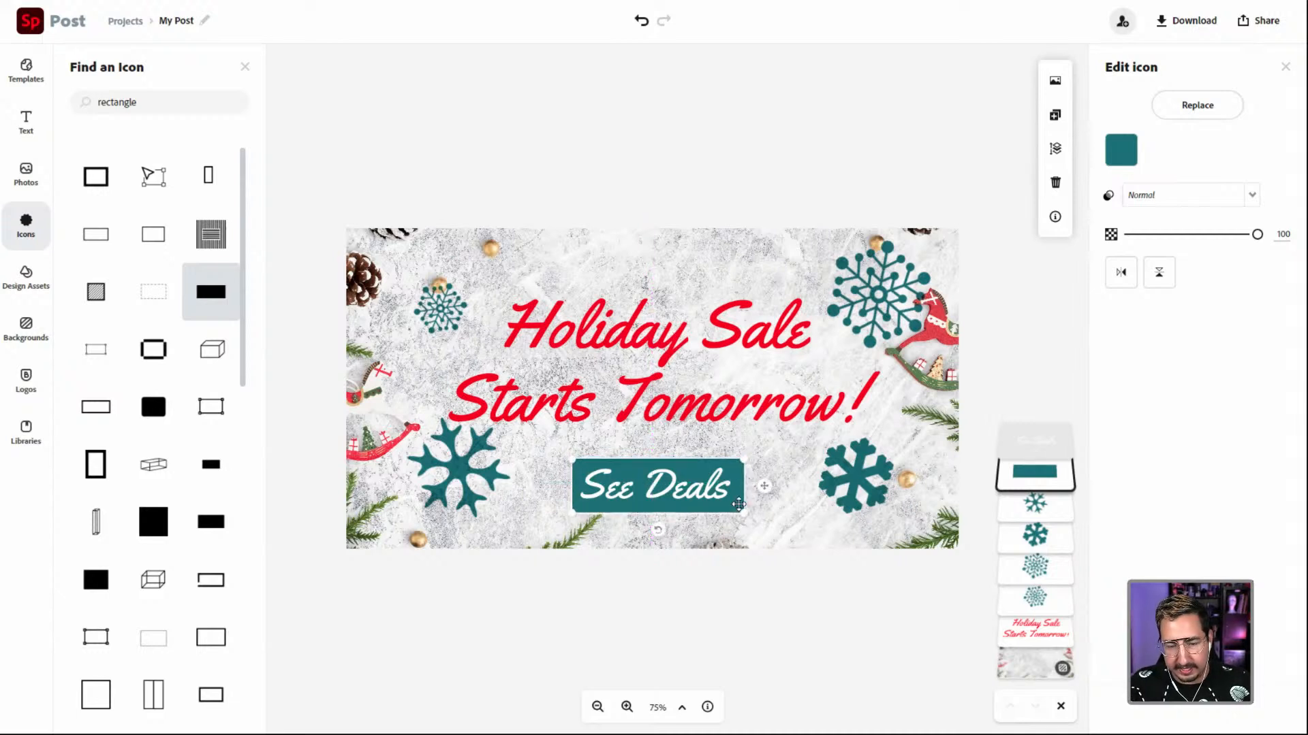
# Step: Set the teal button rectangle's blend mode to Multiply and deselect it
pyautogui.click(1190, 196)
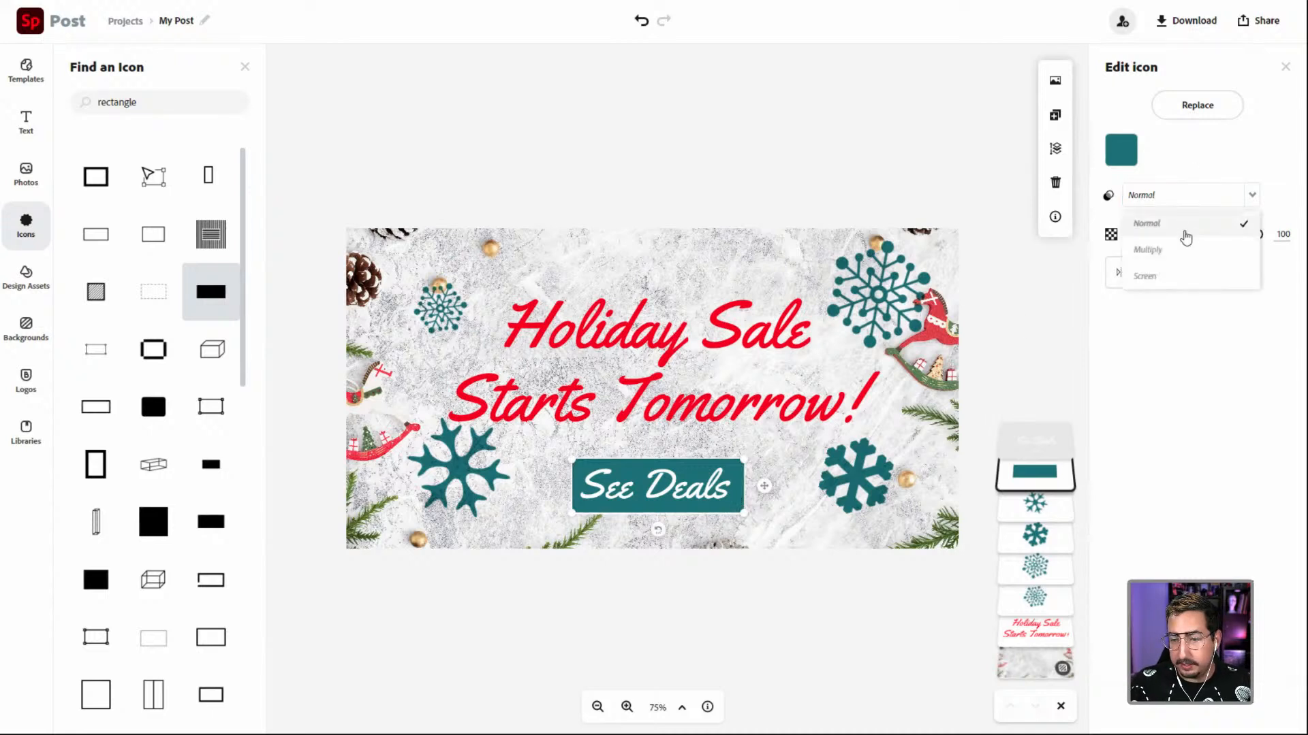
pyautogui.click(1178, 250)
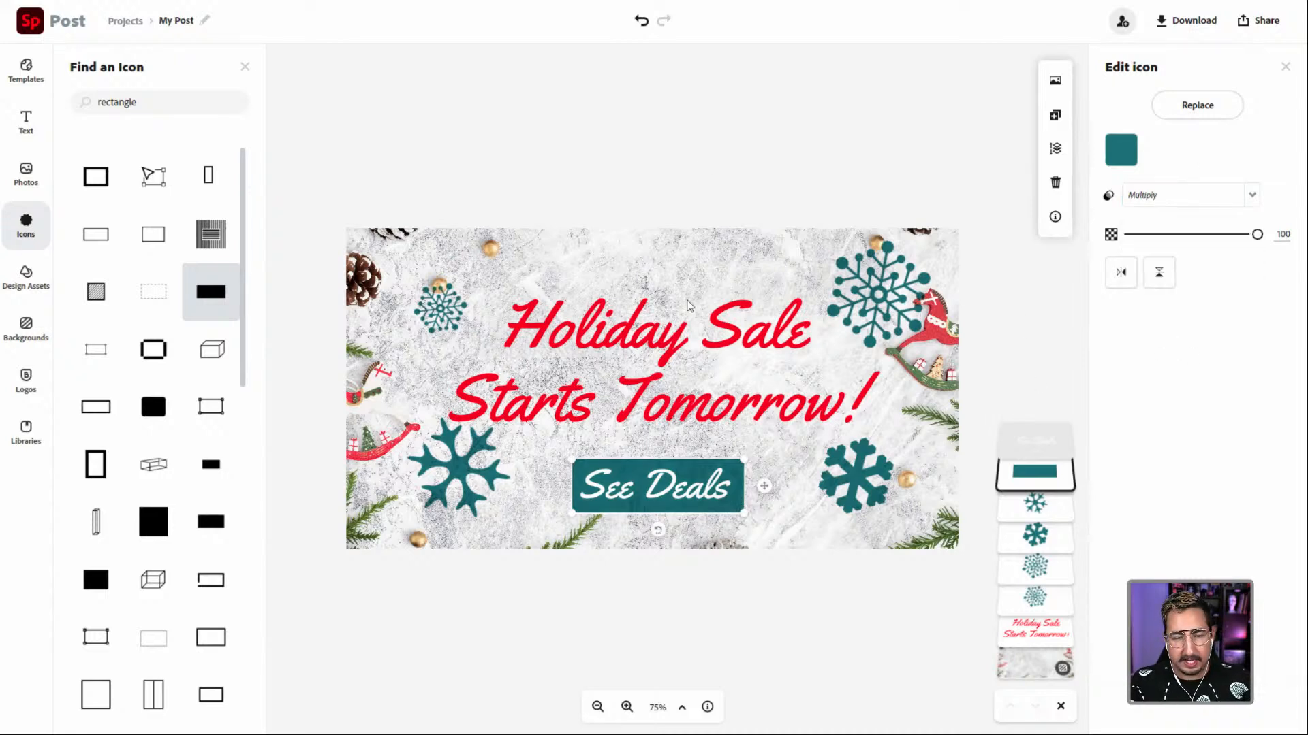
pyautogui.click(657, 198)
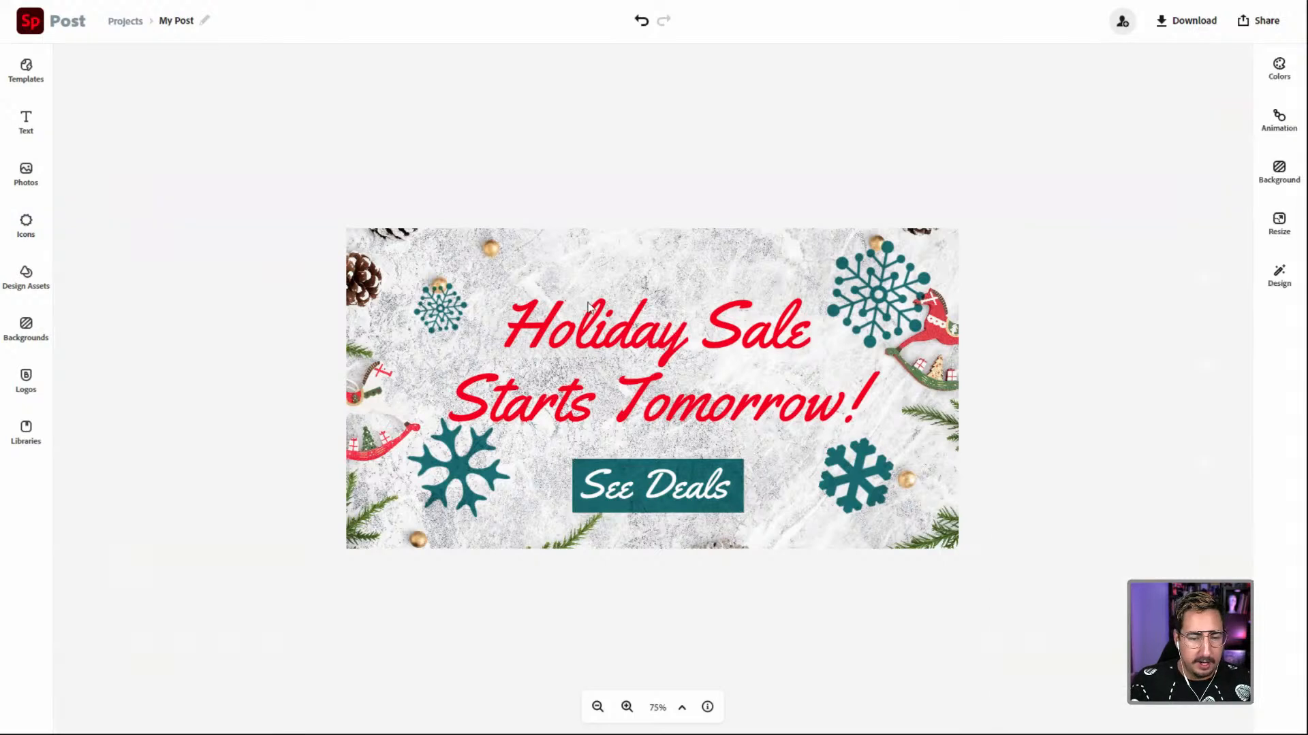
# Step: Move the headline slightly up, keeping it horizontally centred, and shift the lower-left snowflake slightly up towards it
pyautogui.click(593, 322)
pyautogui.moveTo(592, 324); pyautogui.dragTo(593, 314)
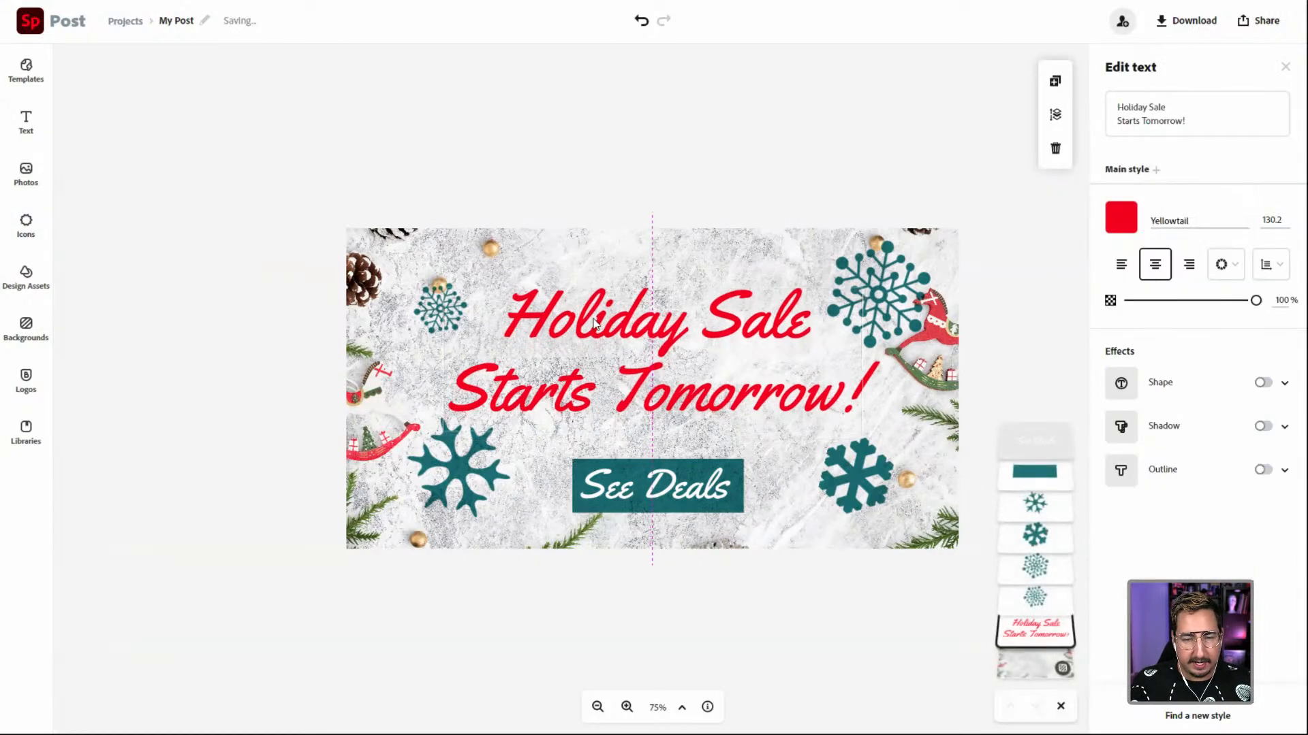
pyautogui.moveTo(461, 465); pyautogui.dragTo(462, 457)
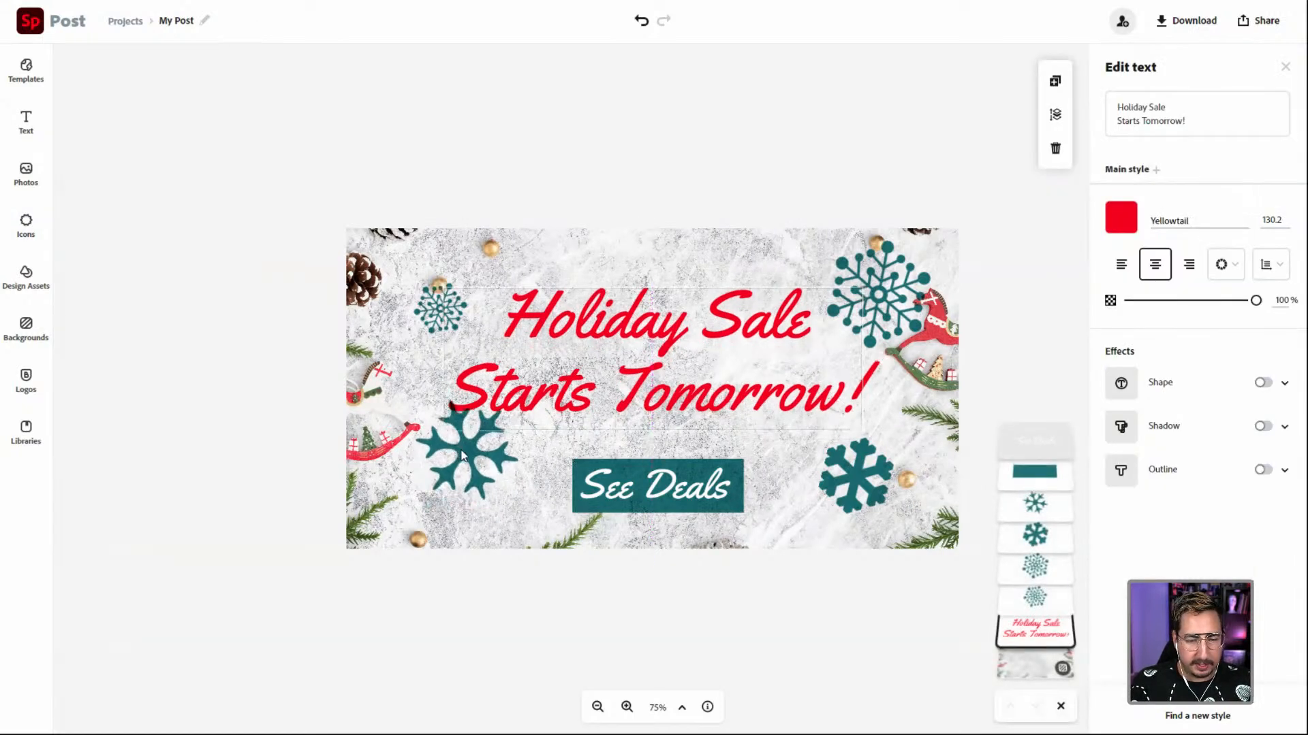
pyautogui.click(863, 470)
pyautogui.click(892, 177)
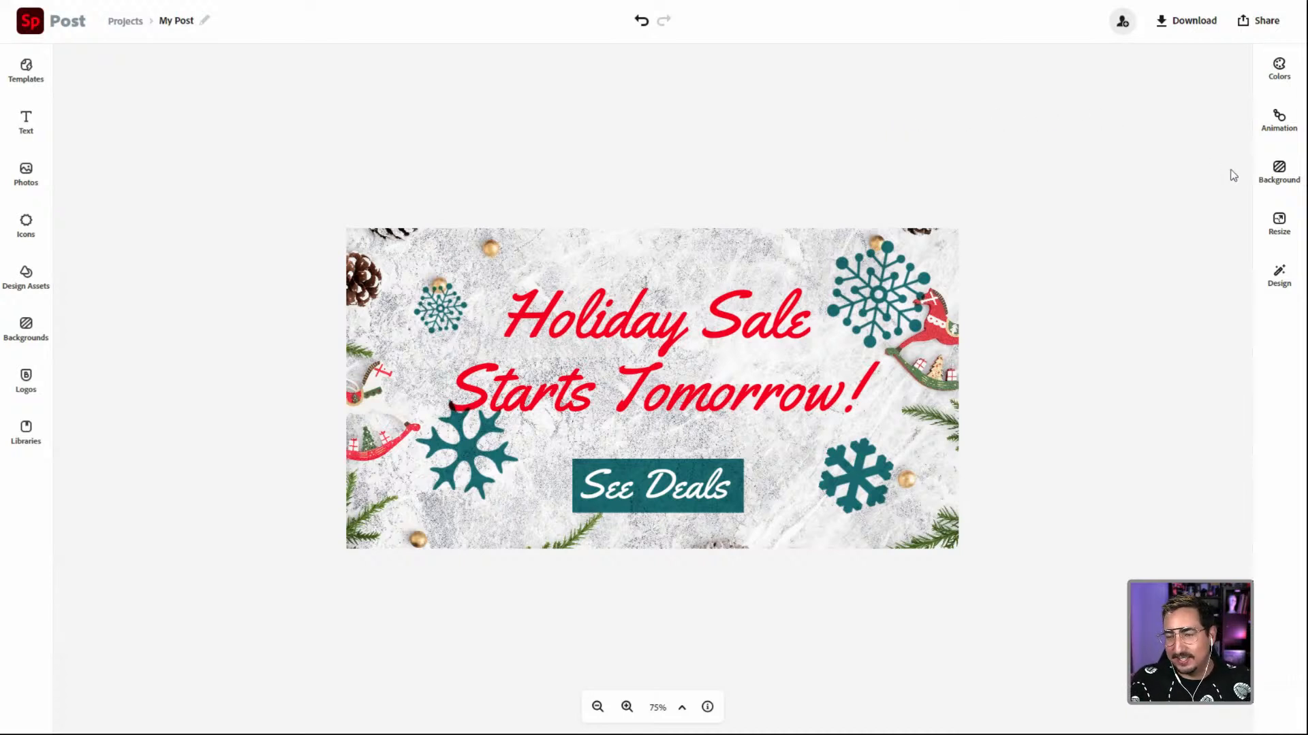
# Step: Try the Grow, Dynamic and Flicker text animations on the post, comparing the three Dynamic variants
pyautogui.click(1281, 118)
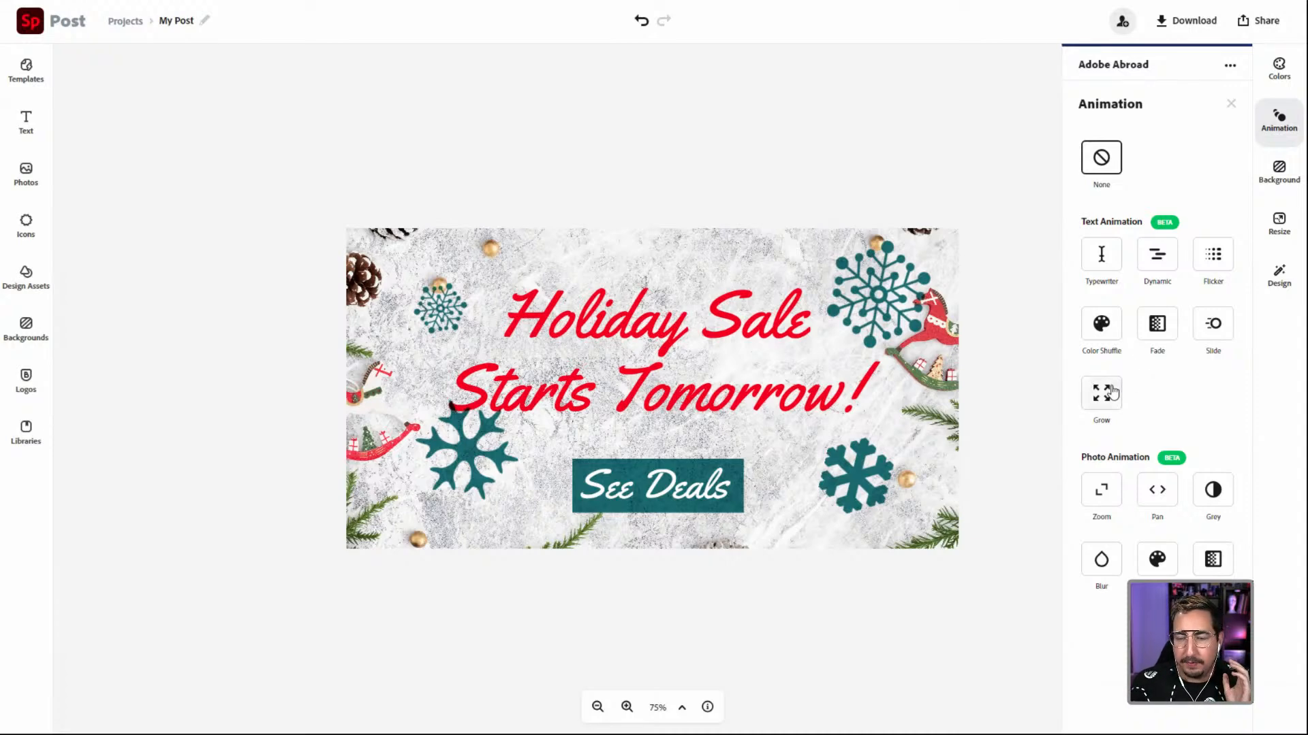
pyautogui.click(1112, 390)
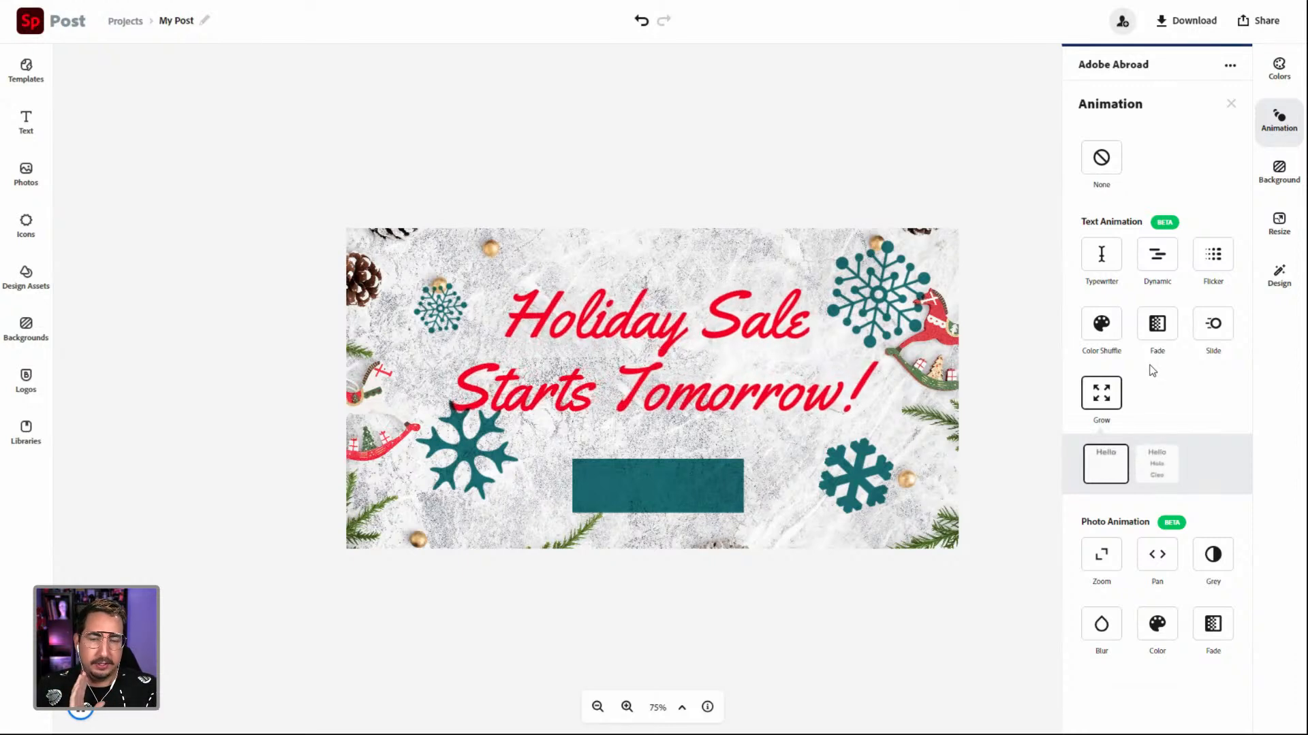
pyautogui.click(1158, 263)
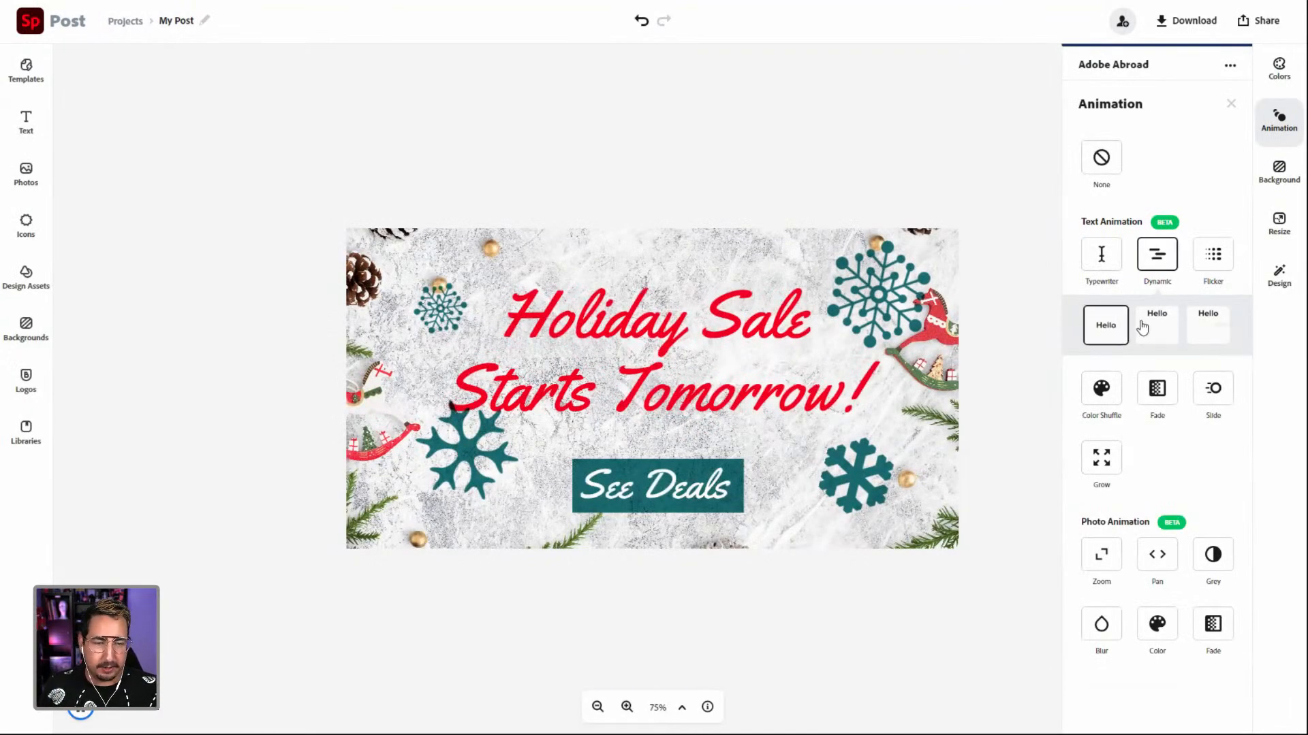
pyautogui.click(1158, 333)
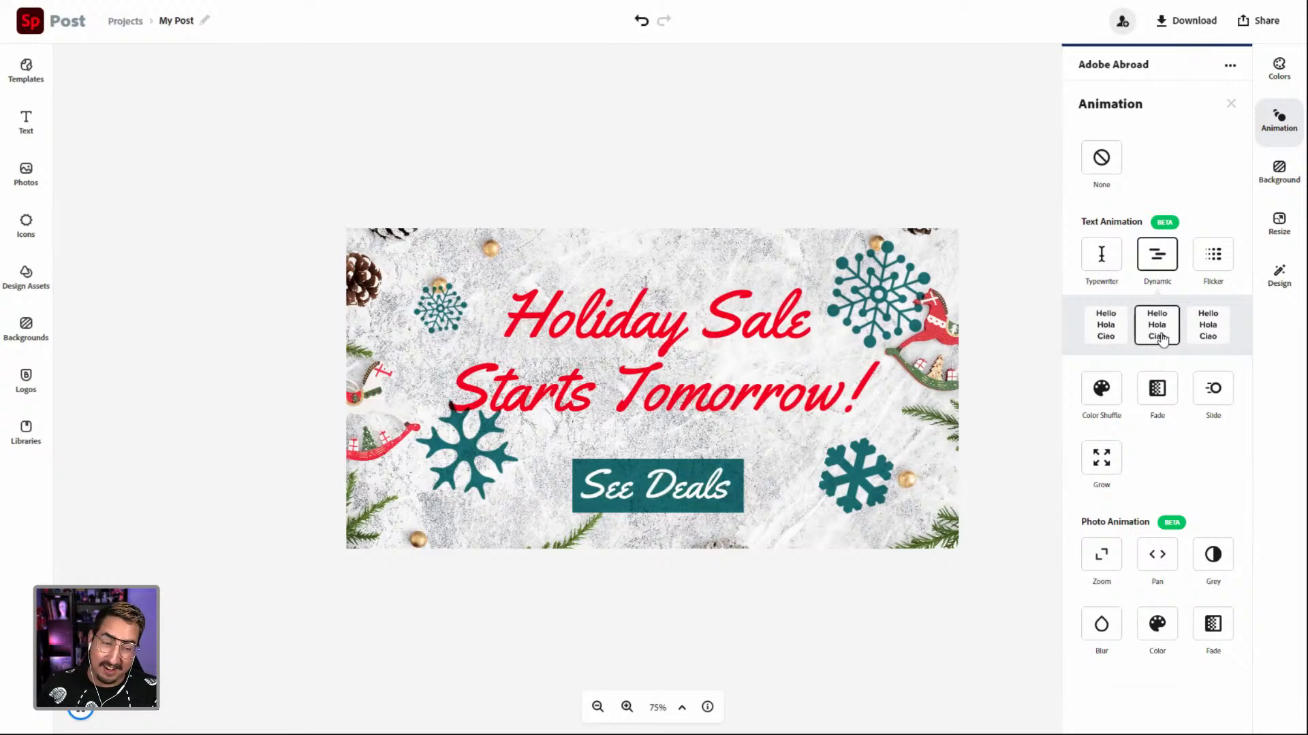
pyautogui.click(1162, 339)
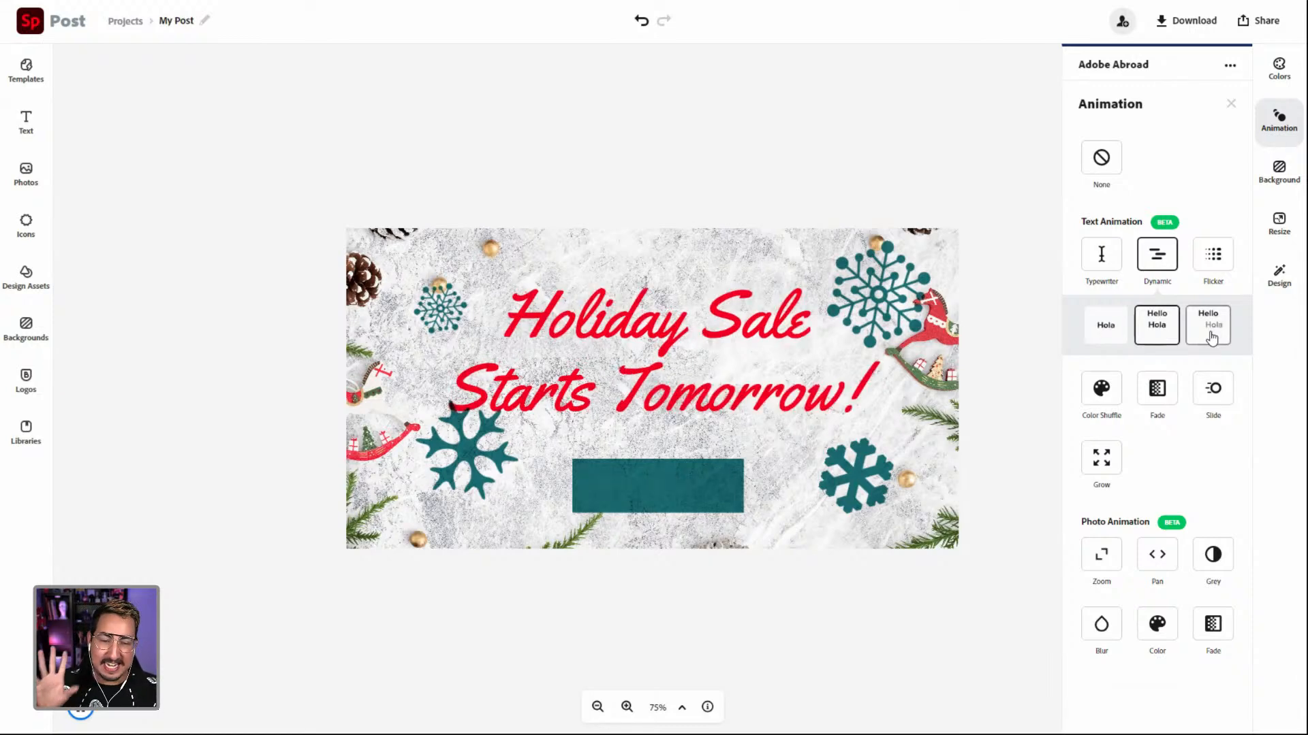
pyautogui.click(1210, 339)
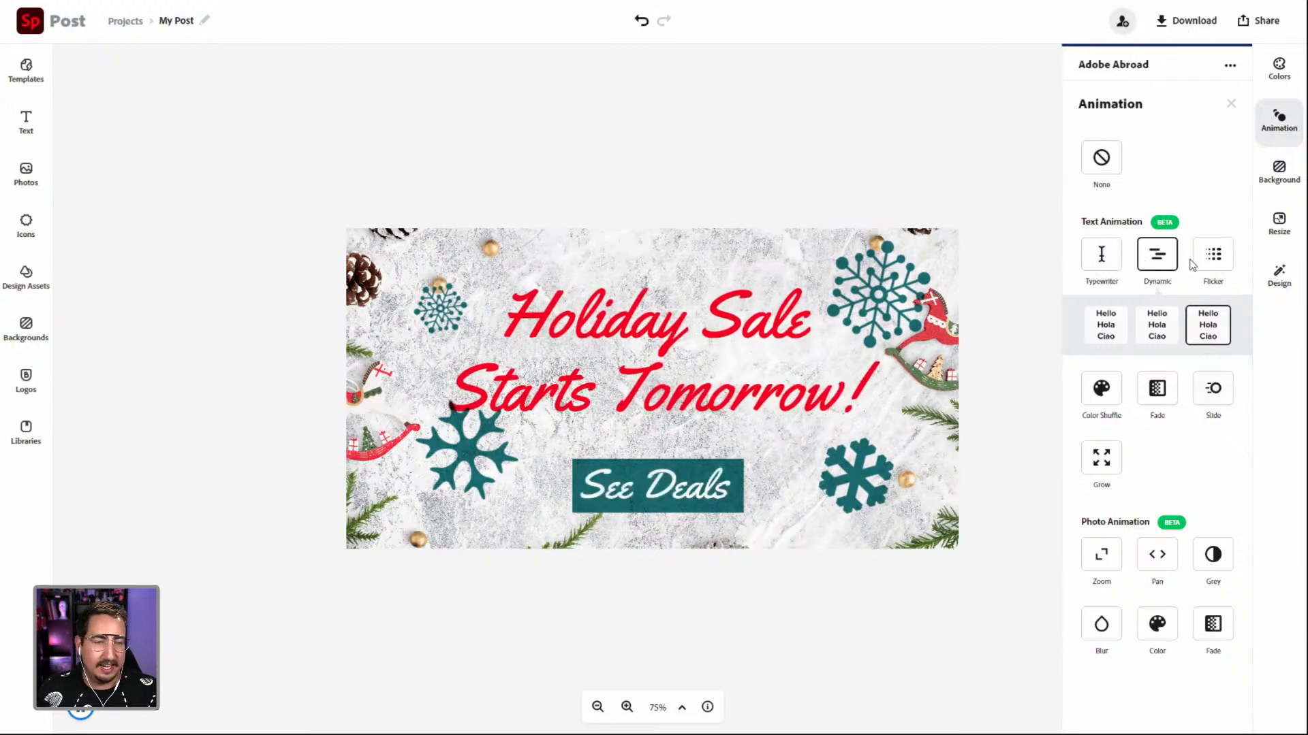
pyautogui.click(1215, 265)
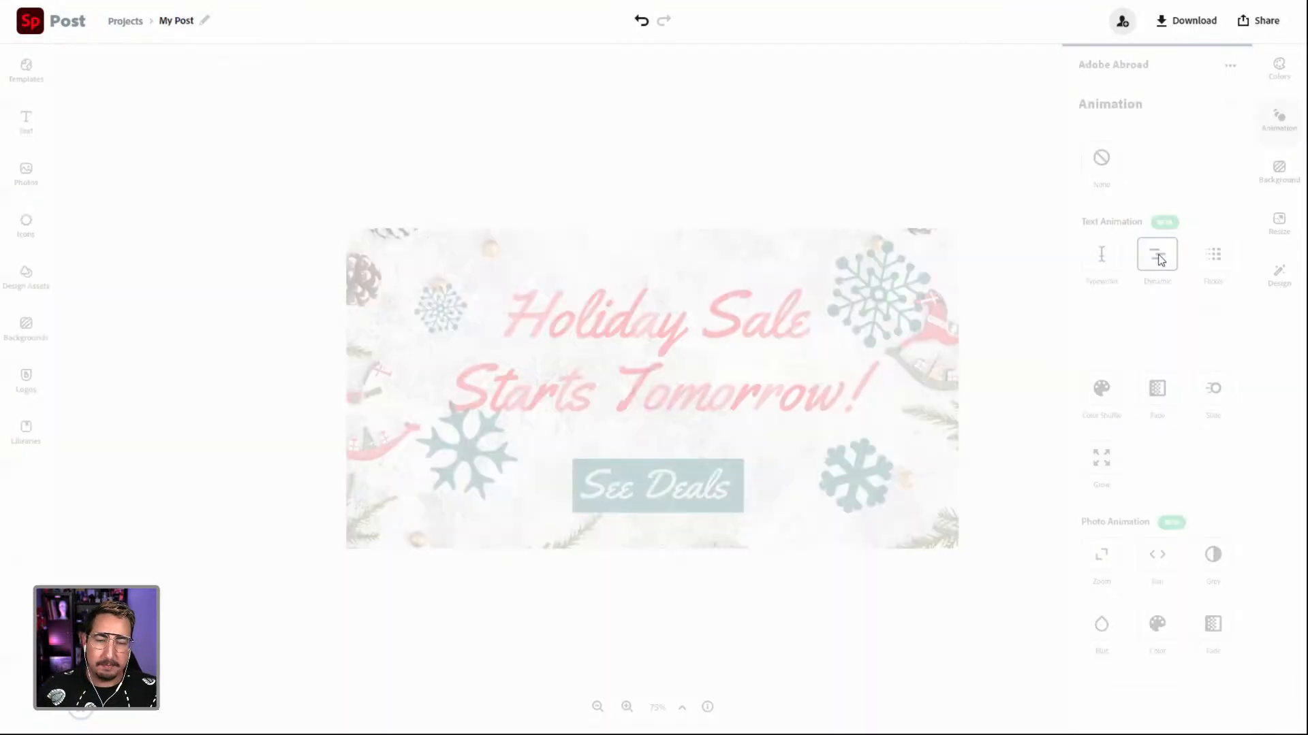
# Step: Compare the second Dynamic text animation variant with the three Slide variants
pyautogui.click(1159, 261)
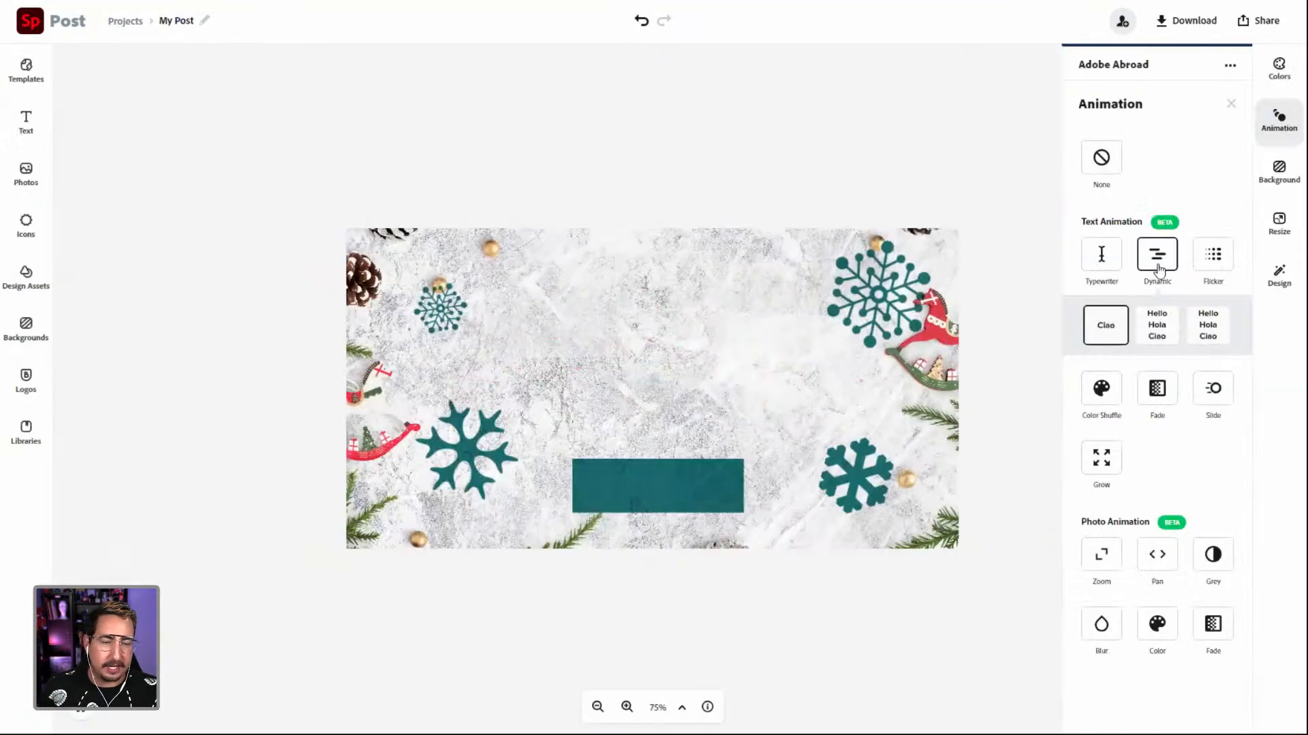
pyautogui.click(1160, 323)
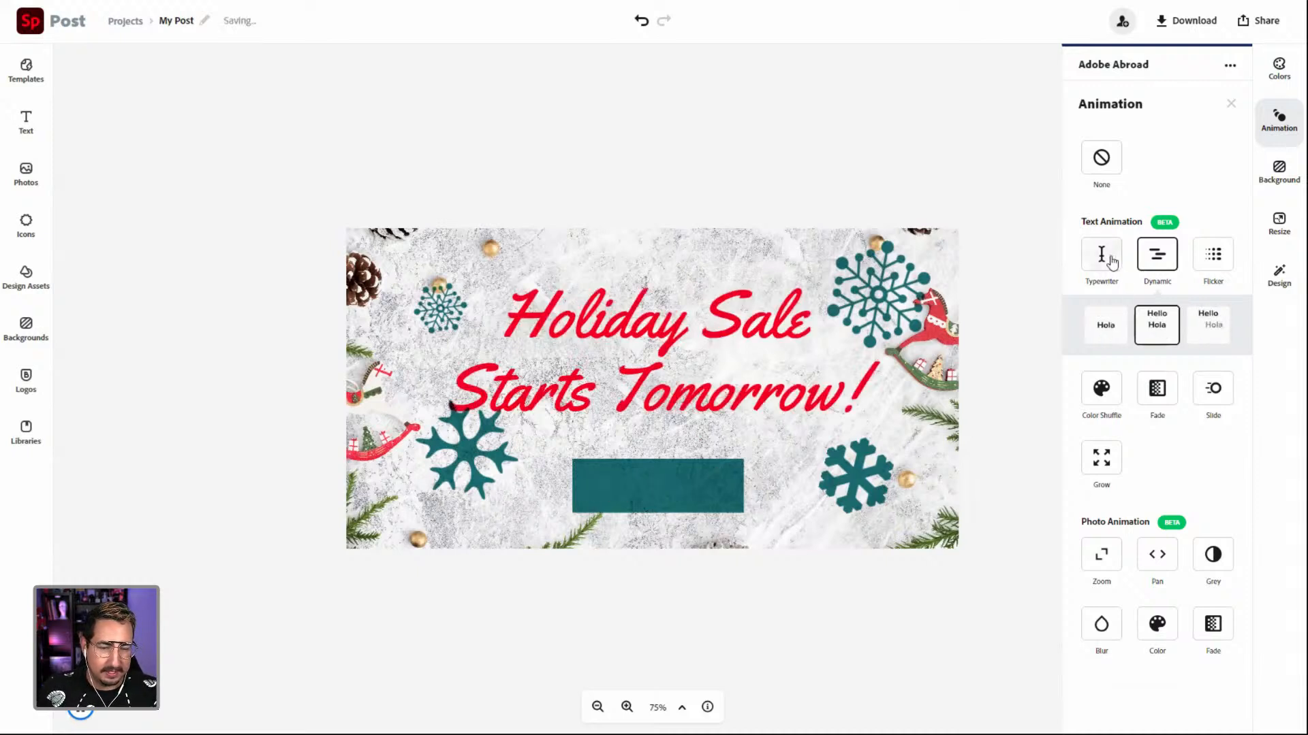
pyautogui.click(1209, 392)
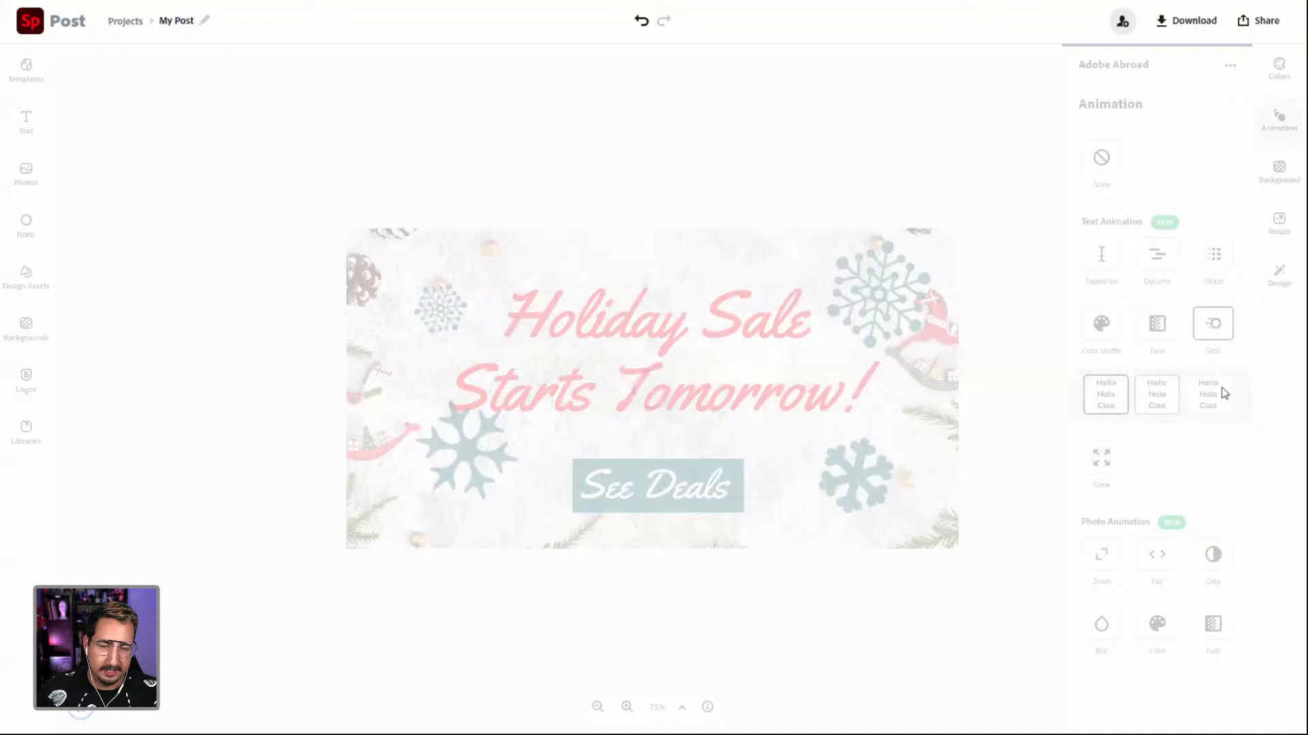
pyautogui.click(1224, 393)
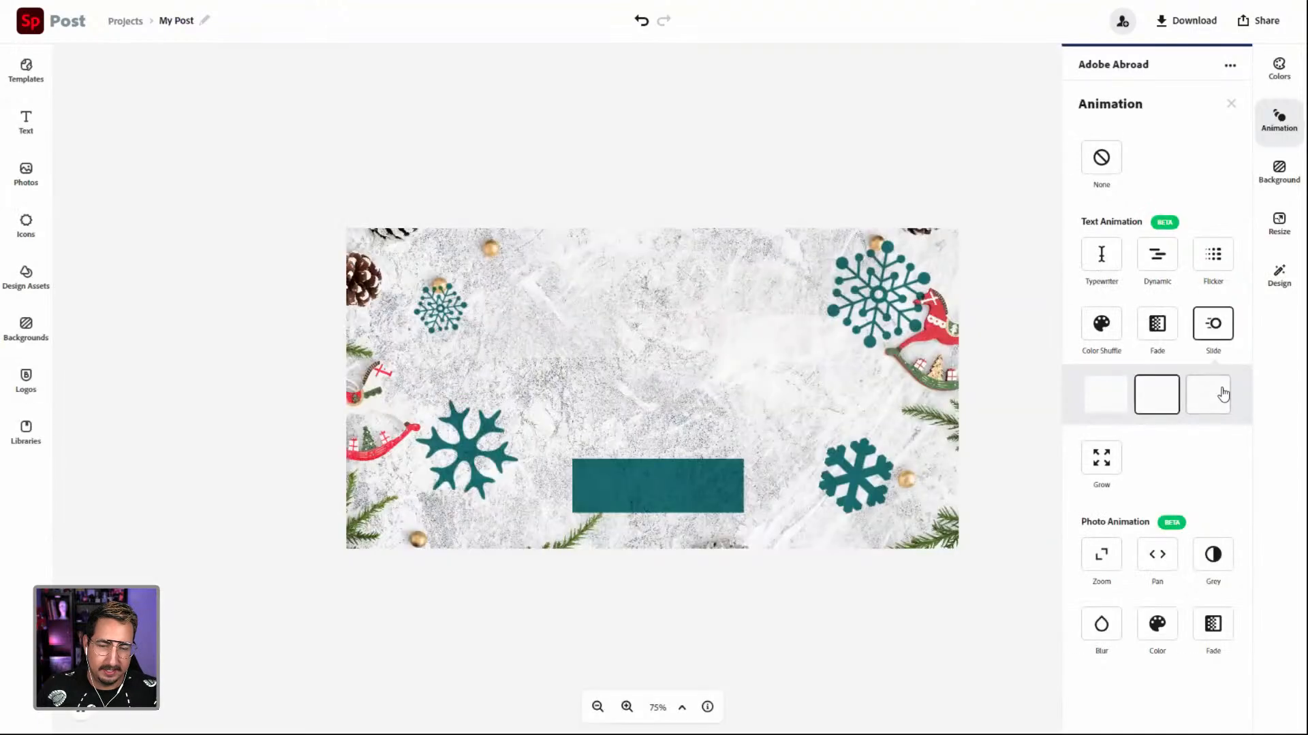
pyautogui.click(1224, 393)
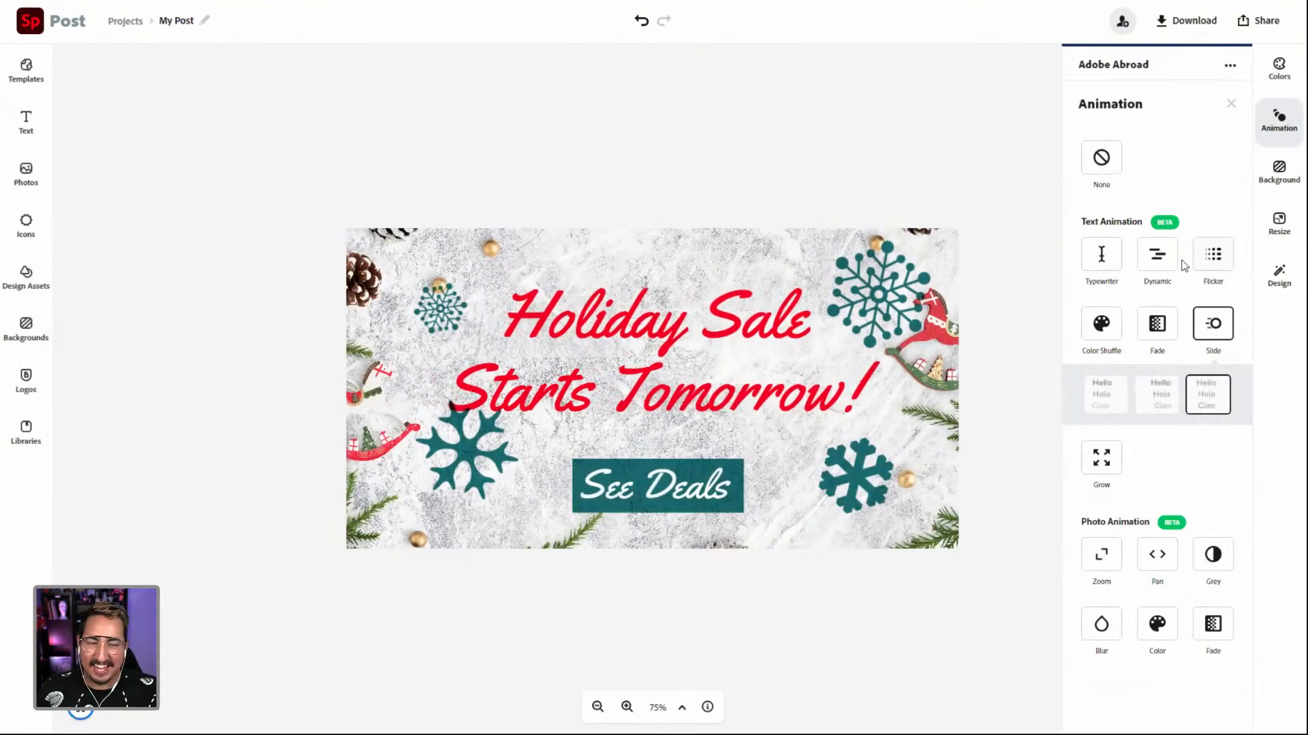
# Step: Apply the second variant of the Dynamic text animation, preview it and stop the playback
pyautogui.click(1157, 256)
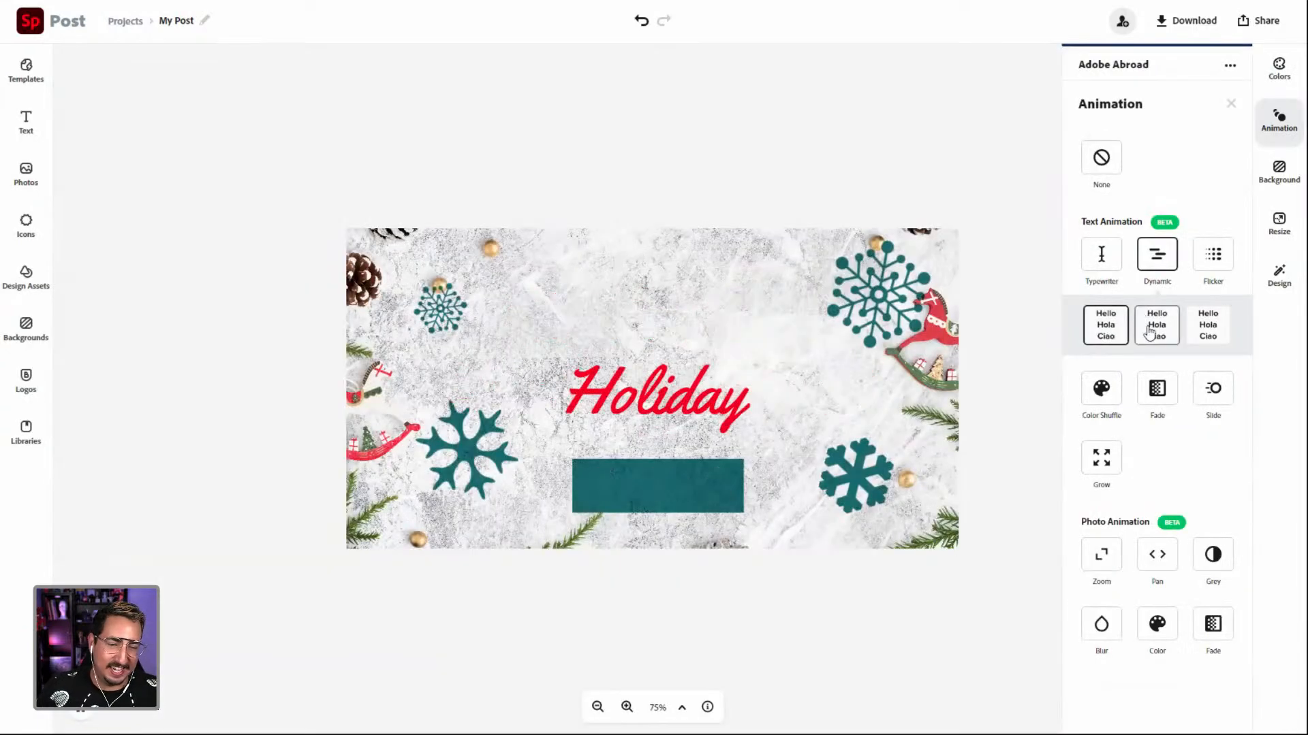
pyautogui.click(1149, 331)
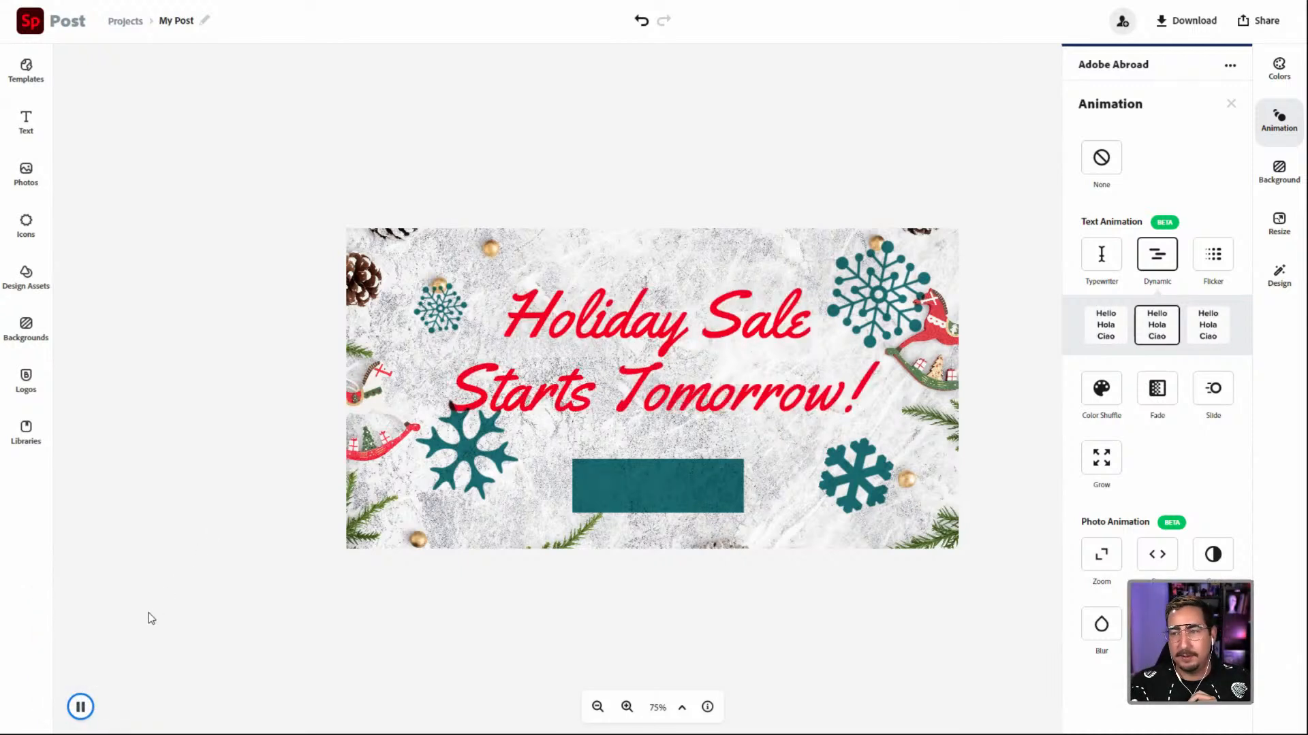
pyautogui.click(80, 707)
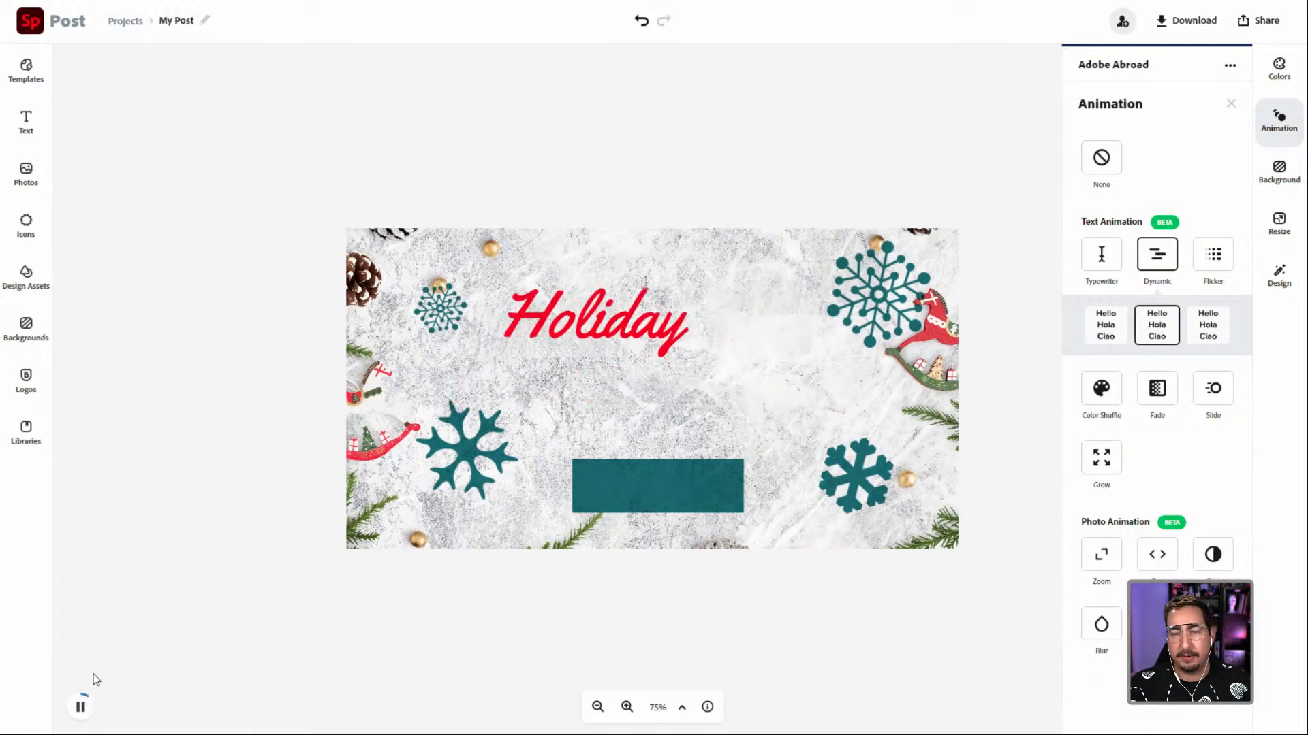
pyautogui.click(81, 707)
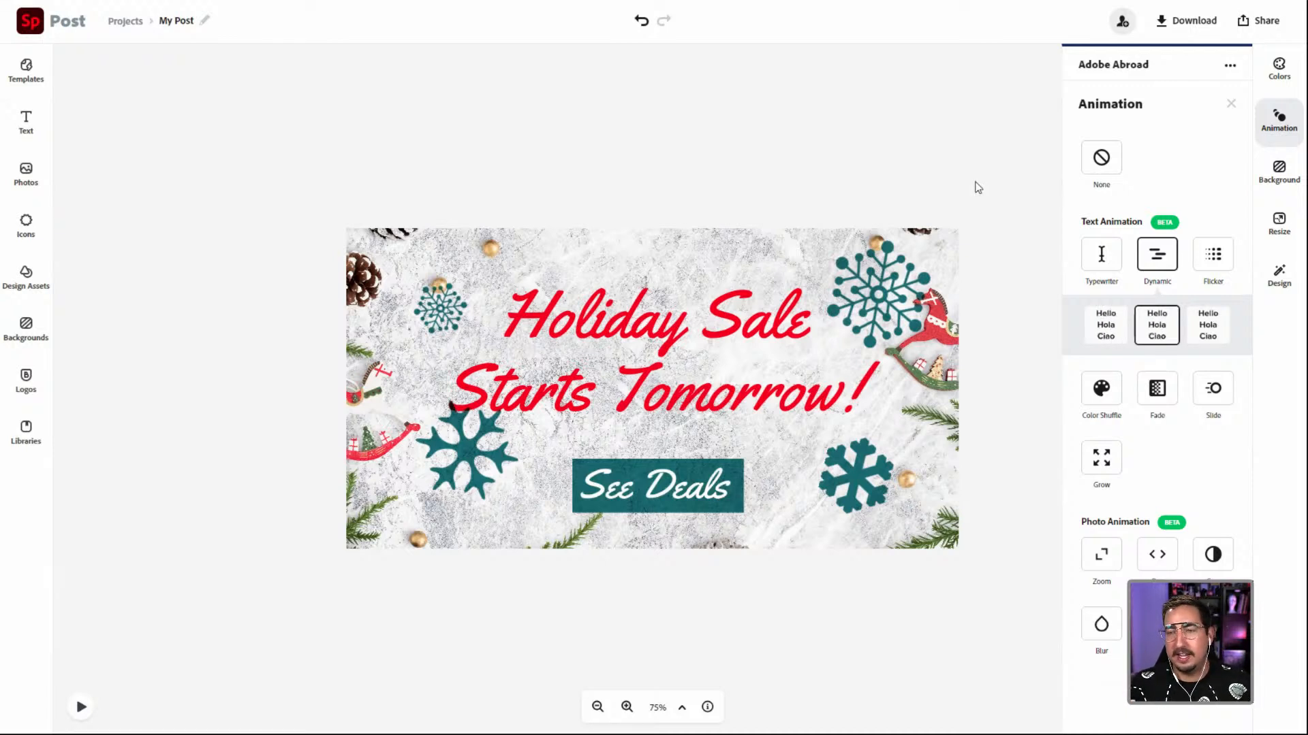
# Step: Download the animated post as an MP4 video (720p) and rename the project HolidayPost
pyautogui.click(1188, 26)
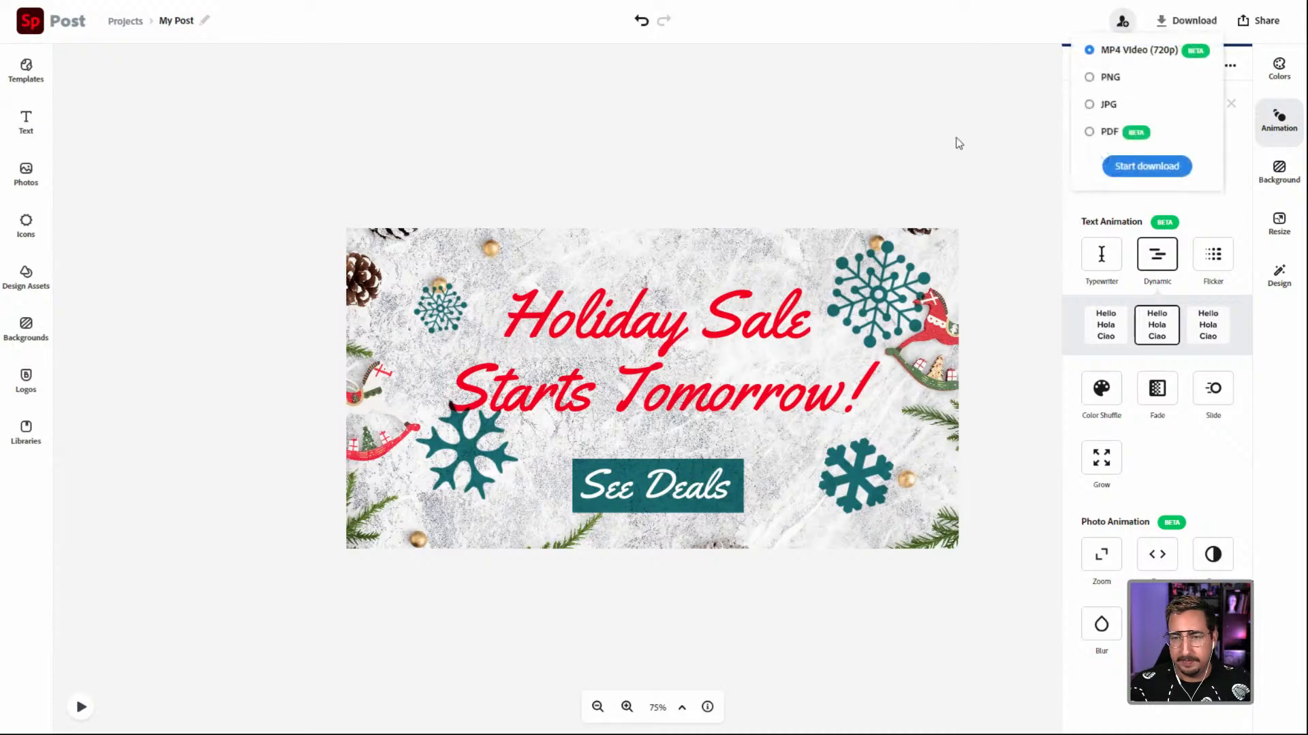
pyautogui.click(1130, 170)
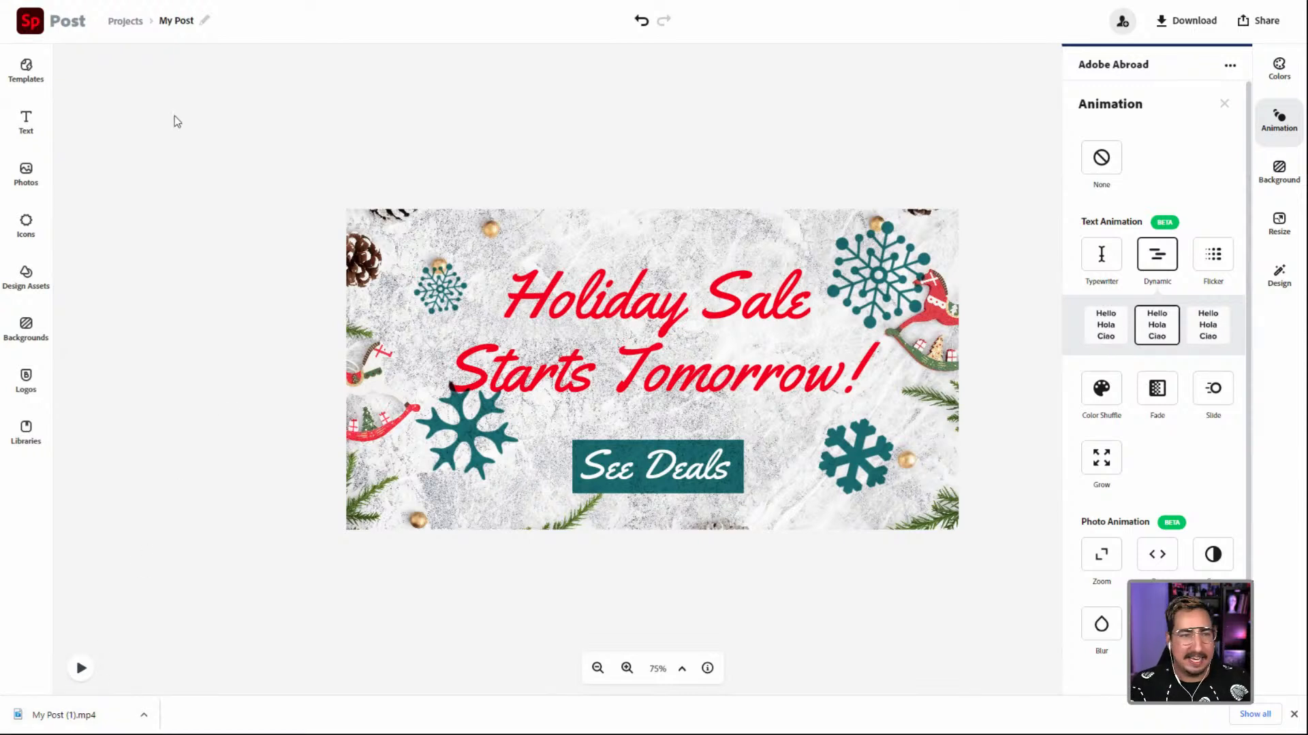
pyautogui.click(203, 21)
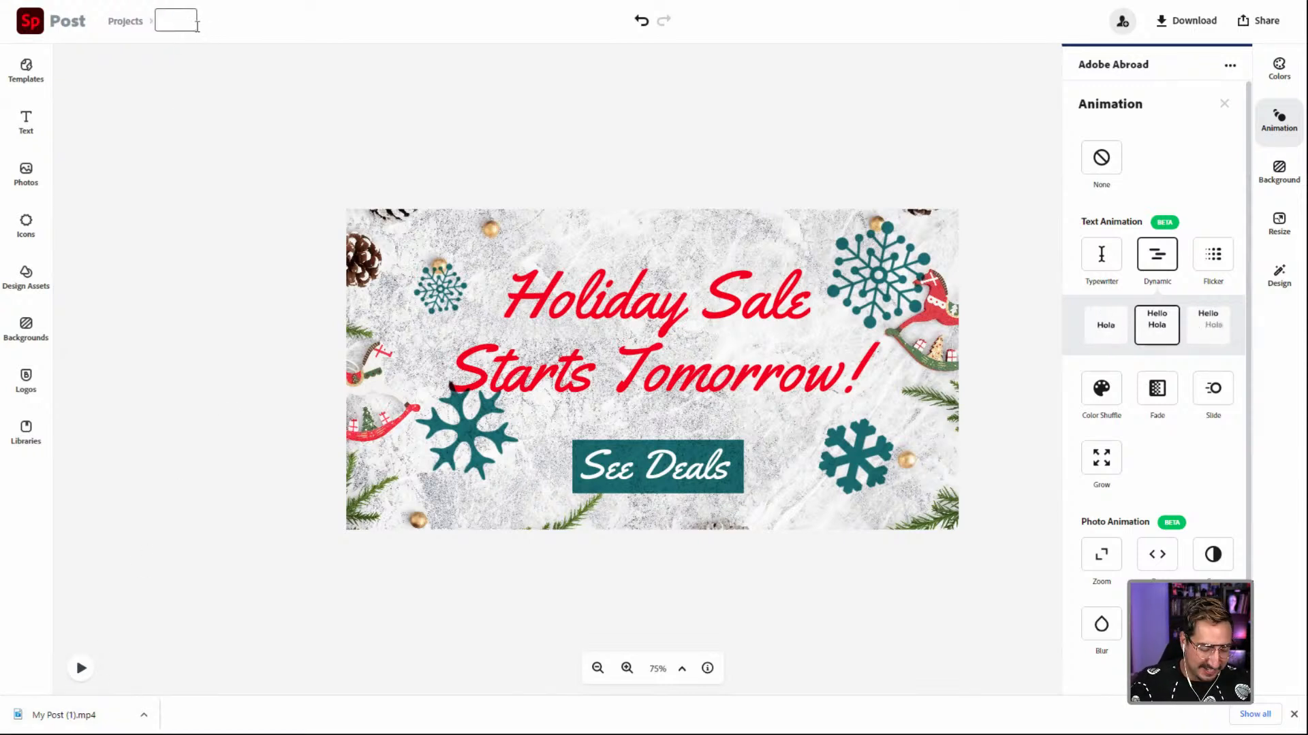
pyautogui.write('HolidayPost')
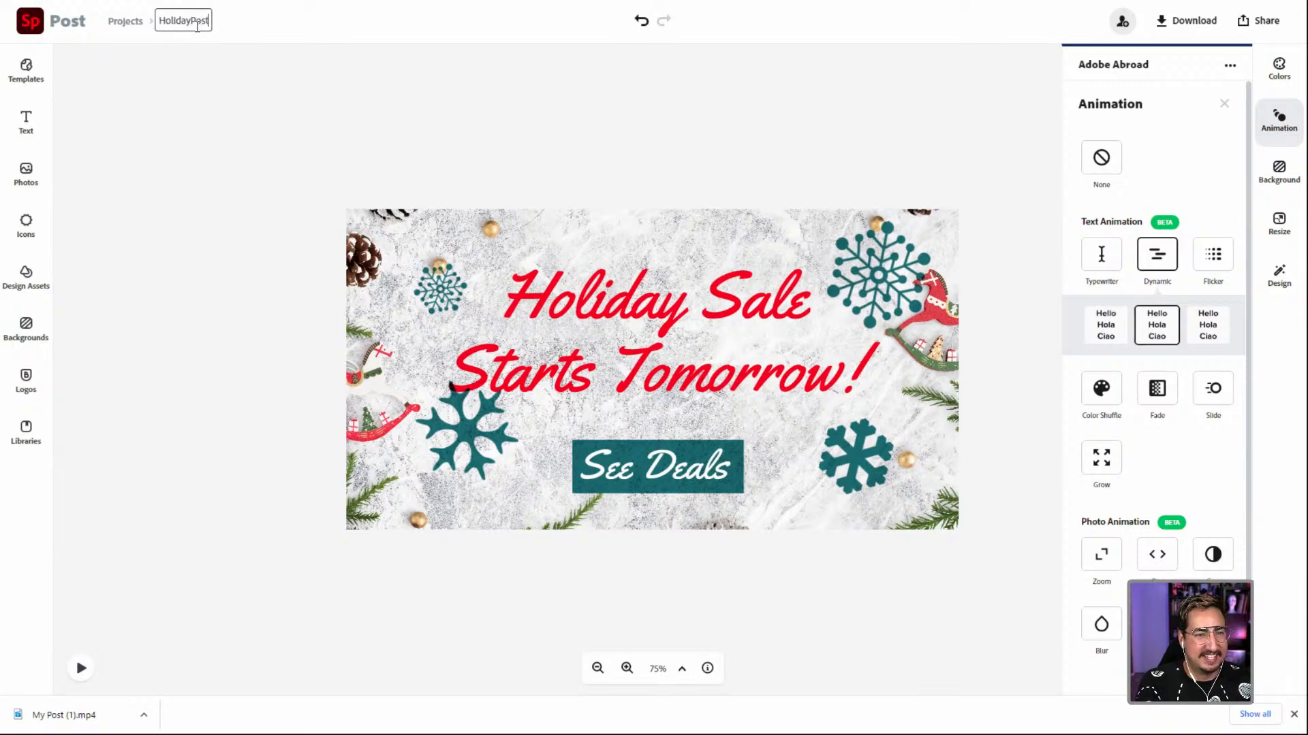
pyautogui.press('Return')
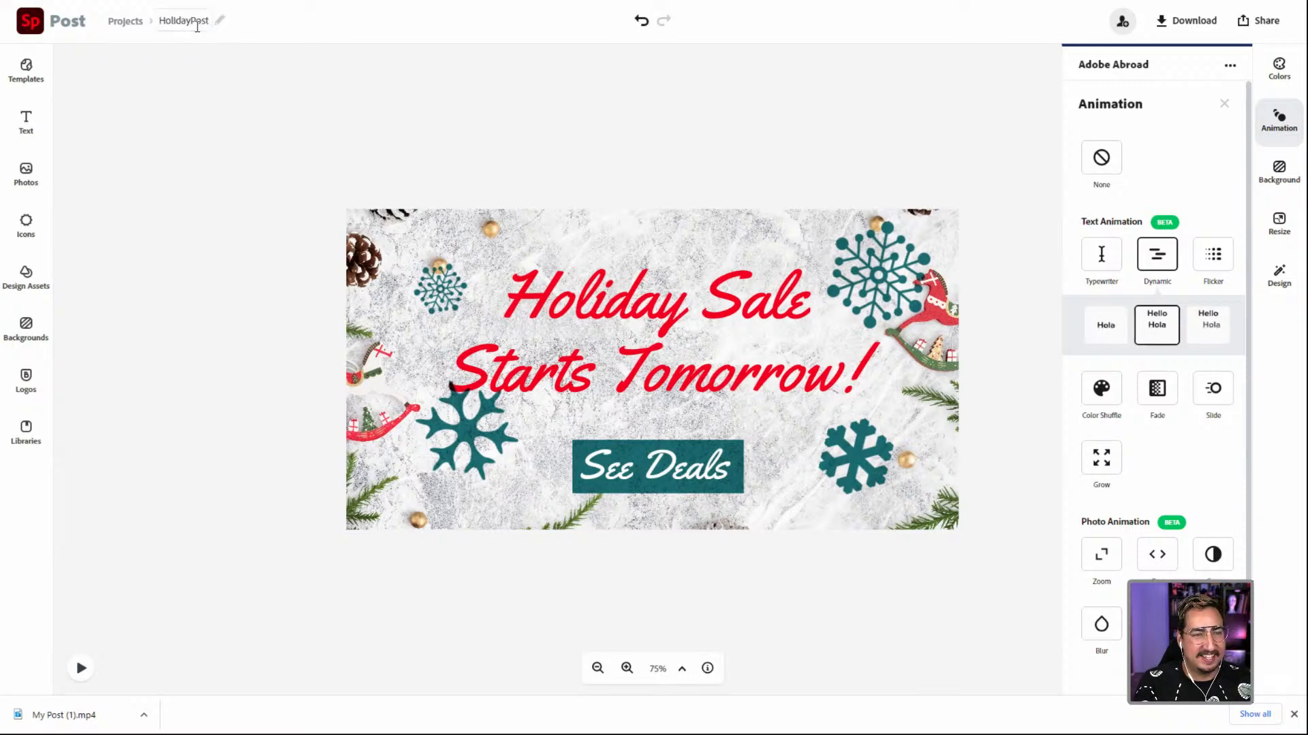
# Step: Close the animation options, leave full screen and open Adobe Spark's Convert to GIF quick action
pyautogui.click(329, 111)
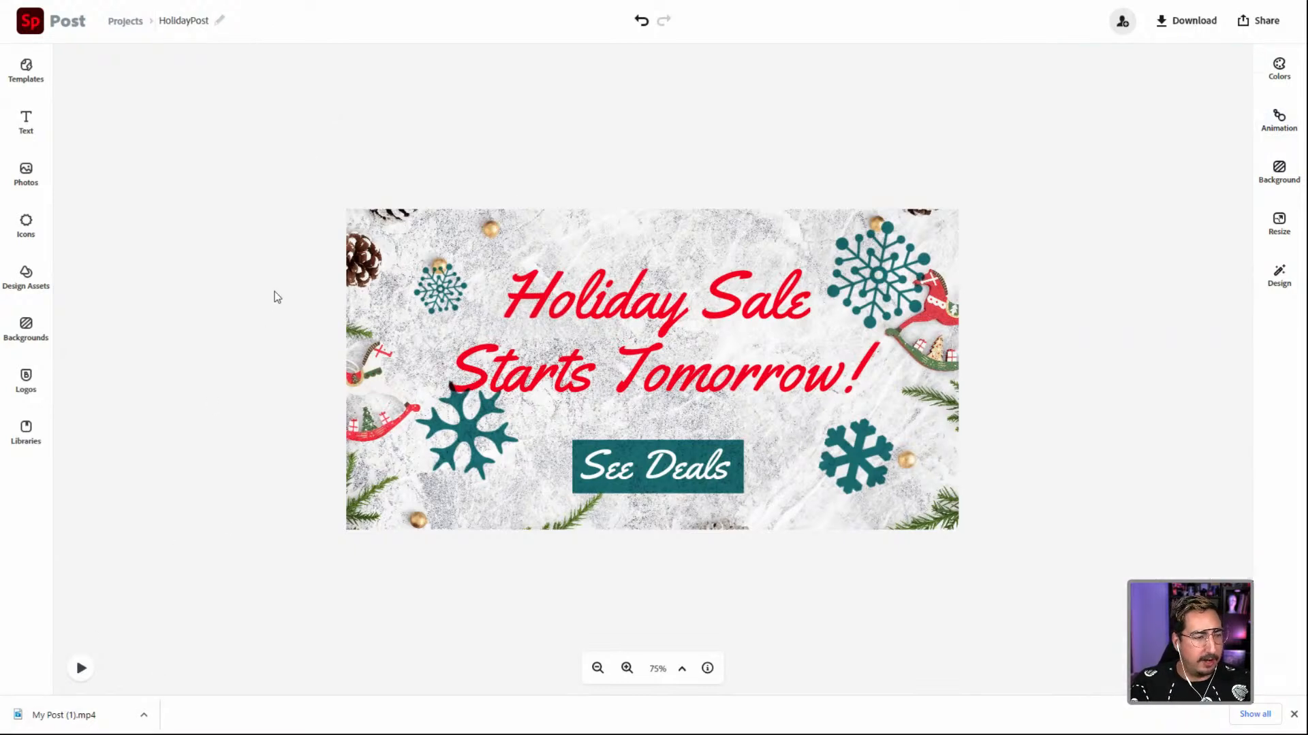
pyautogui.press('F11')
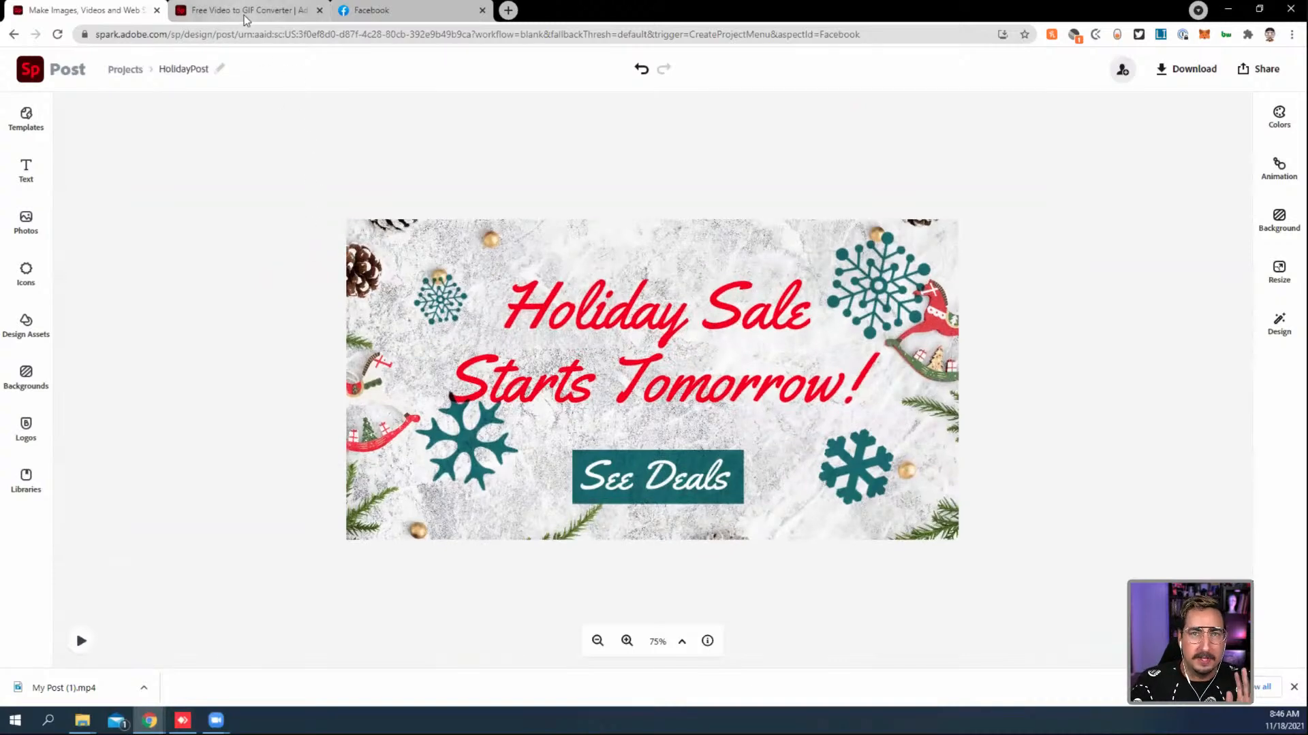
pyautogui.click(246, 14)
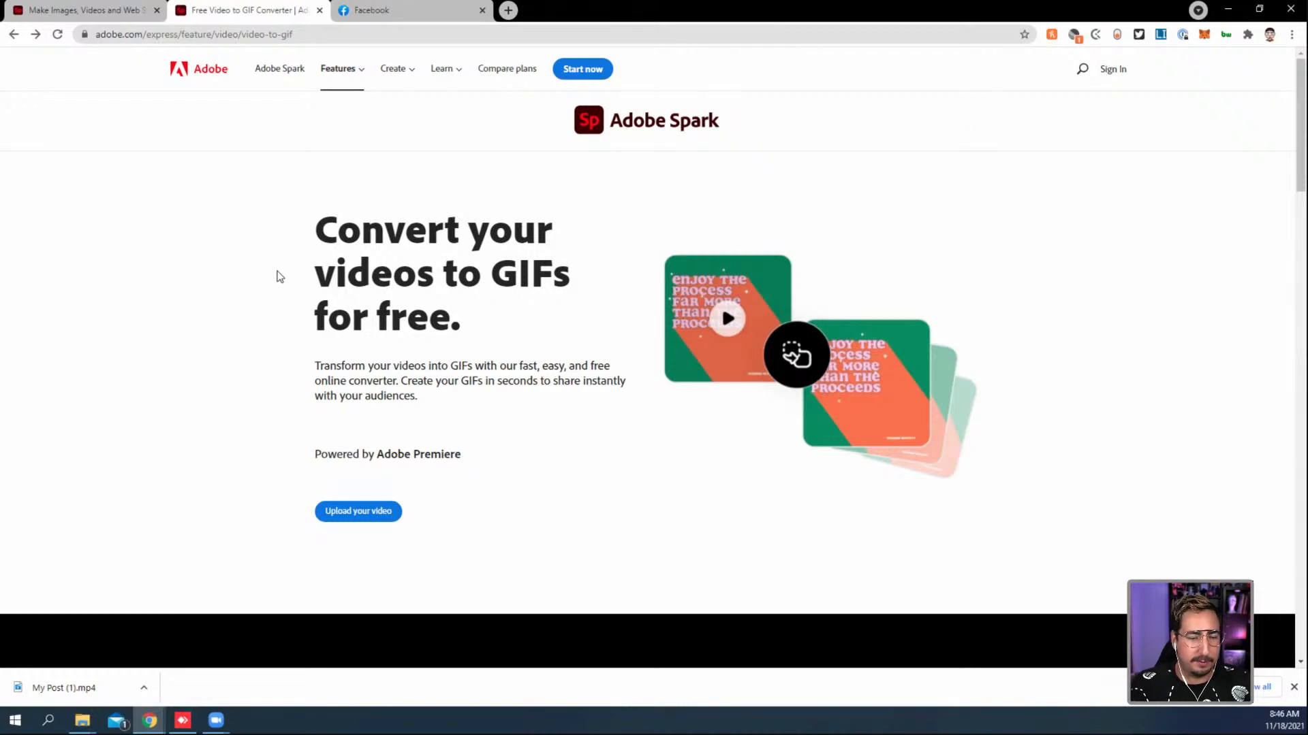
pyautogui.click(355, 513)
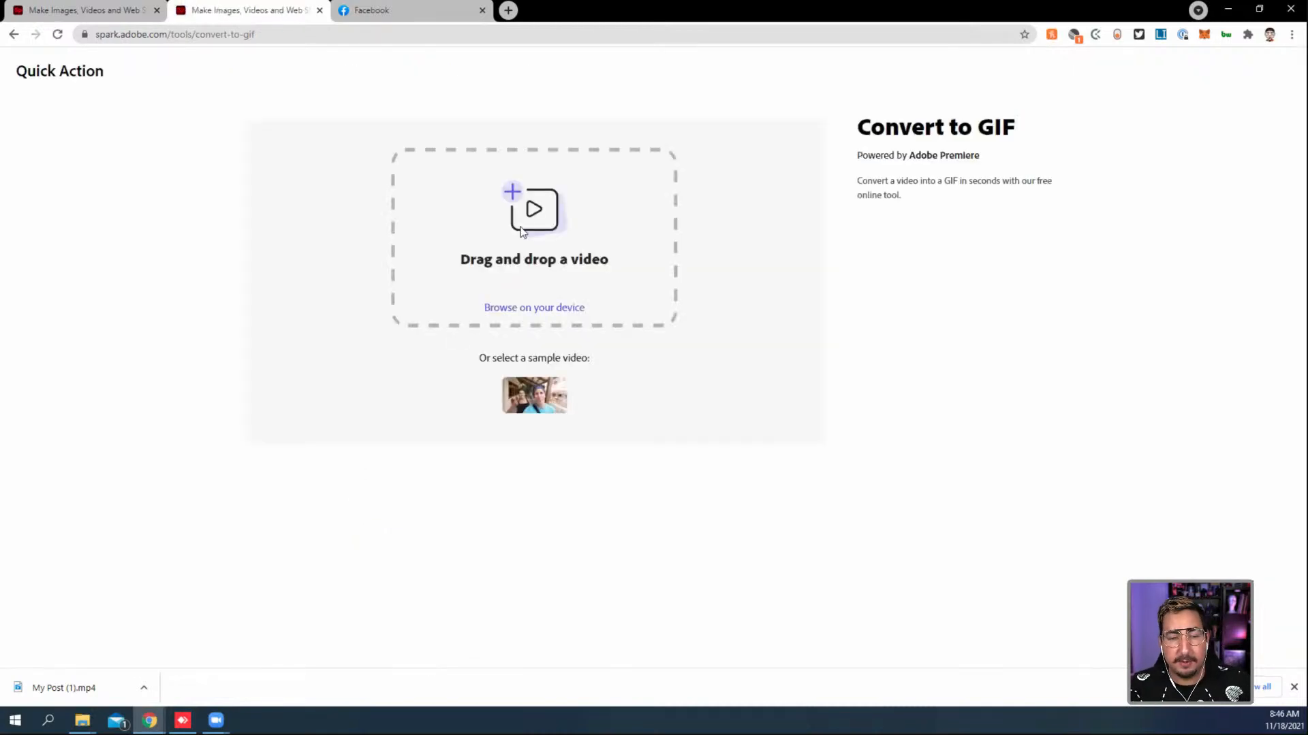
# Step: Load My Post (1).mp4 from Downloads into the GIF converter and play its preview
pyautogui.click(544, 314)
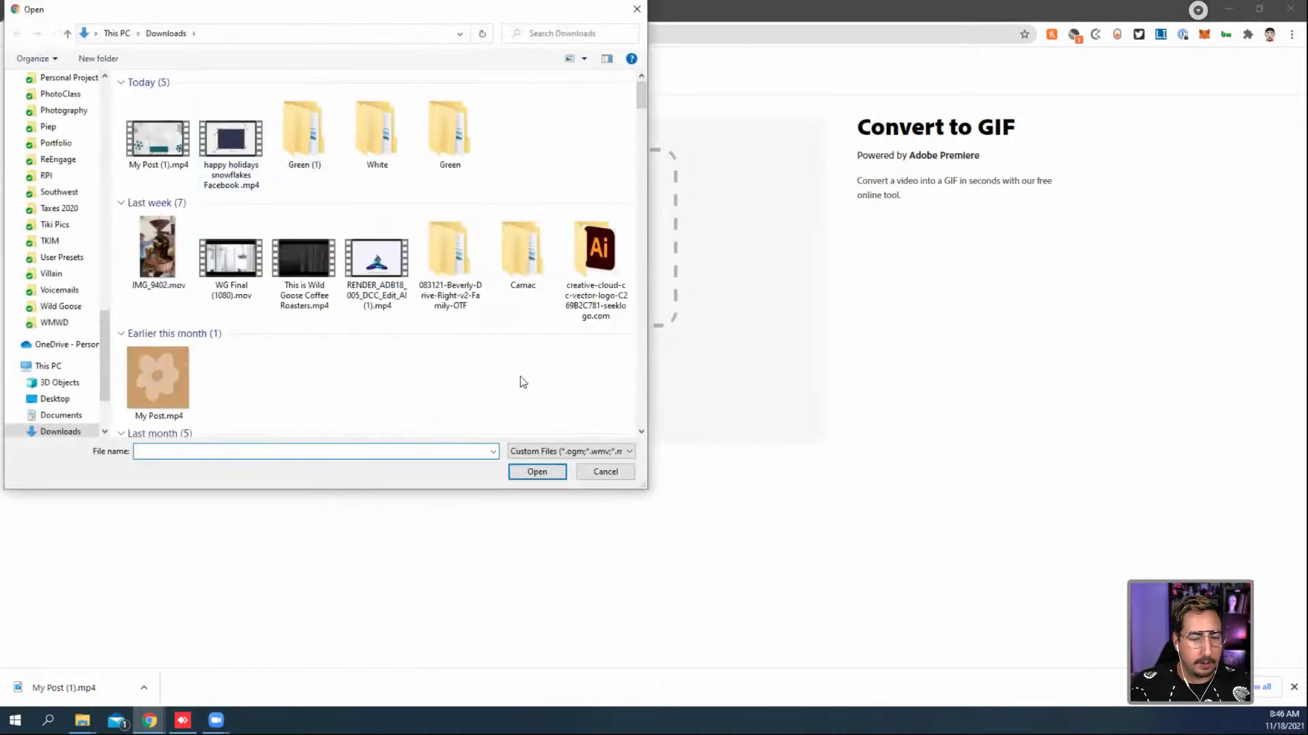
pyautogui.click(578, 470)
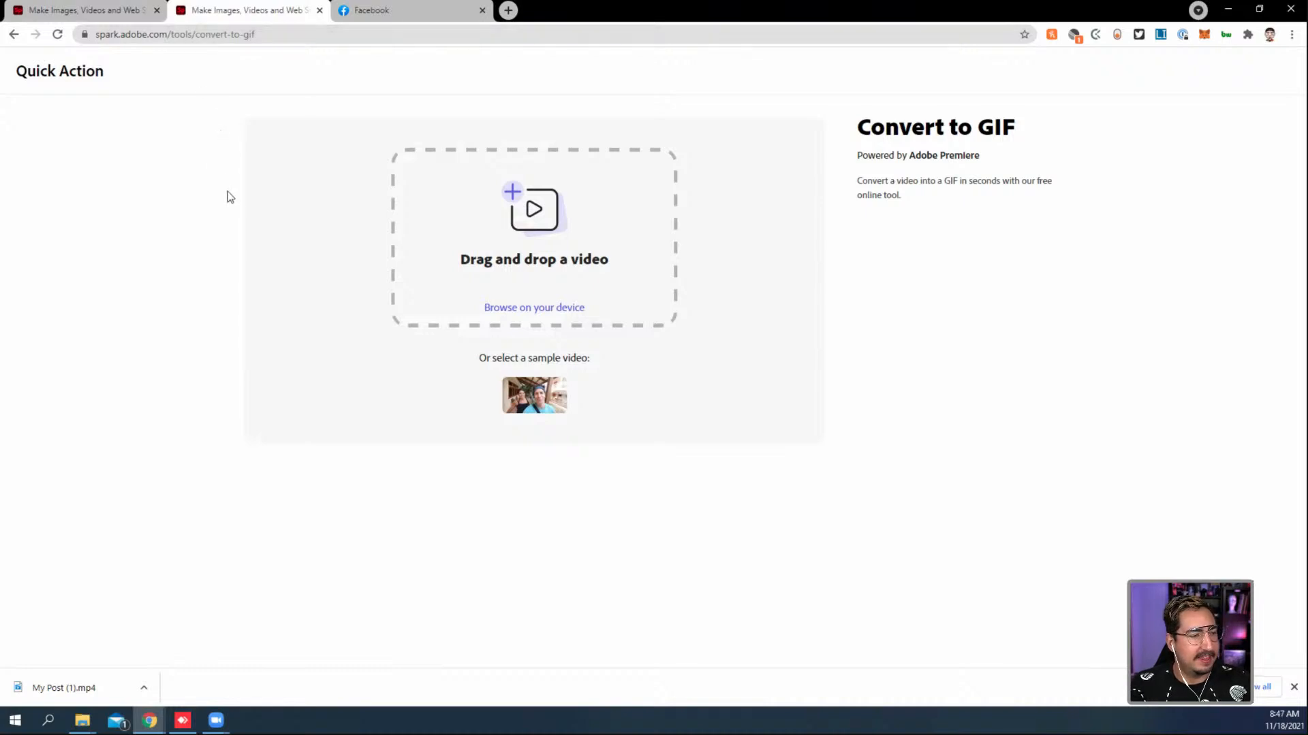
pyautogui.click(532, 307)
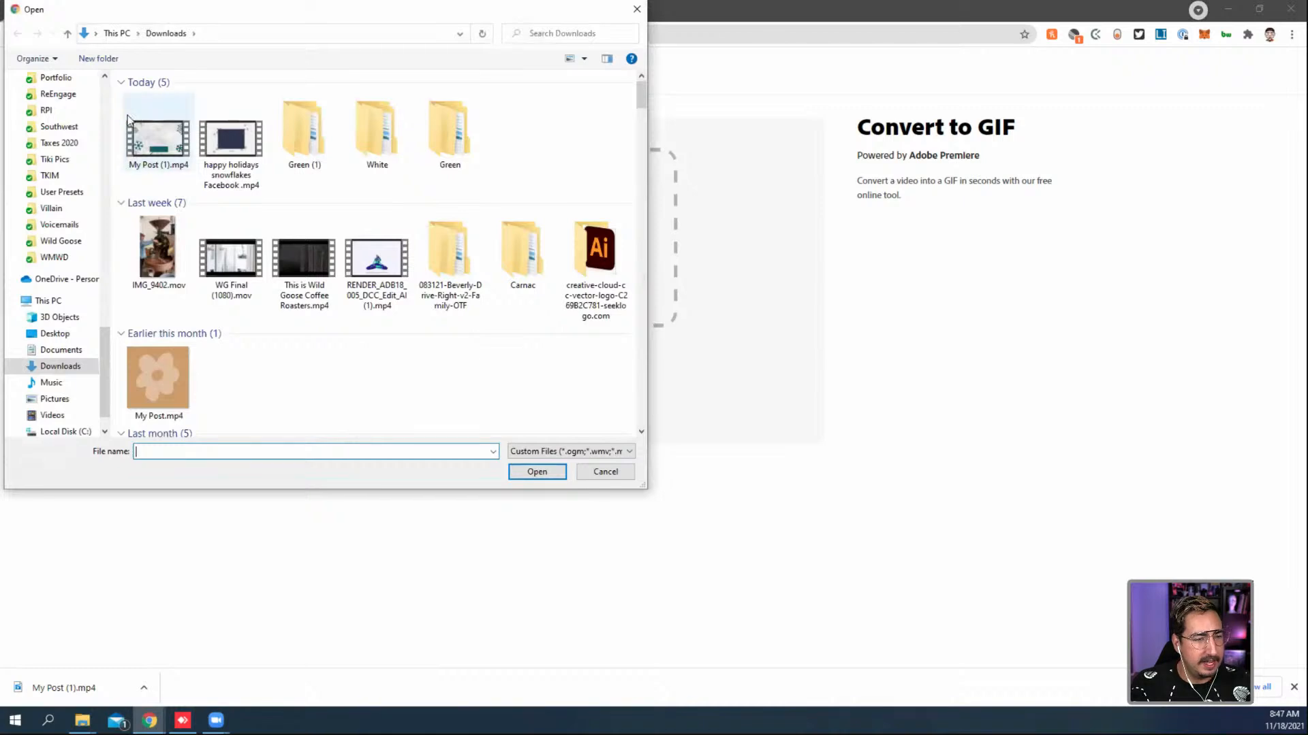
pyautogui.click(160, 144)
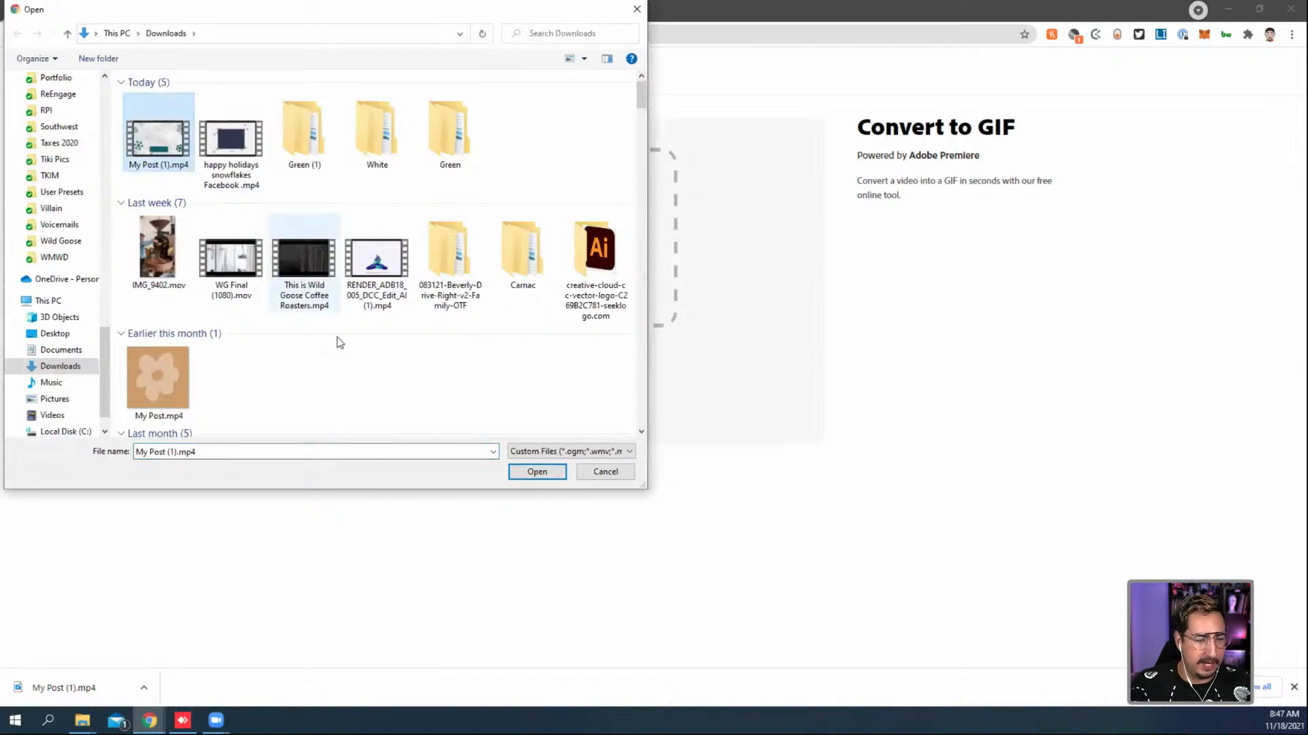
pyautogui.click(537, 472)
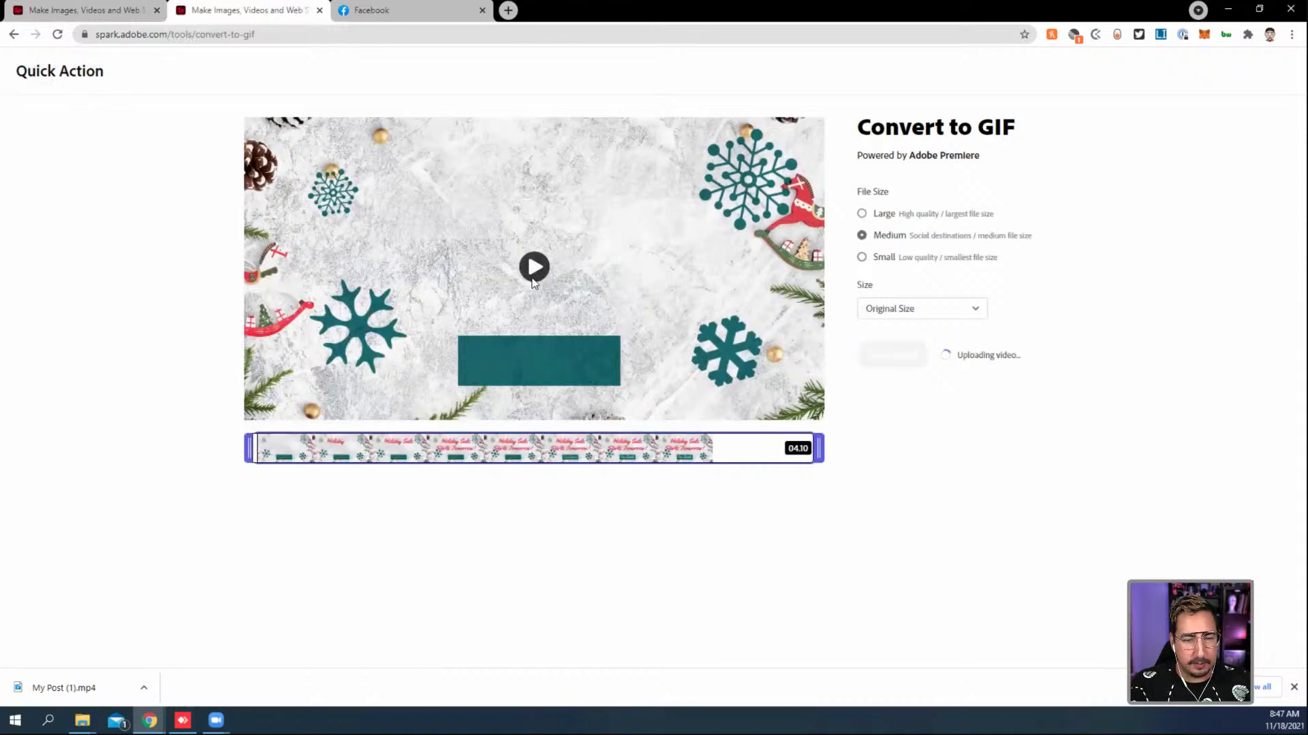
pyautogui.click(534, 271)
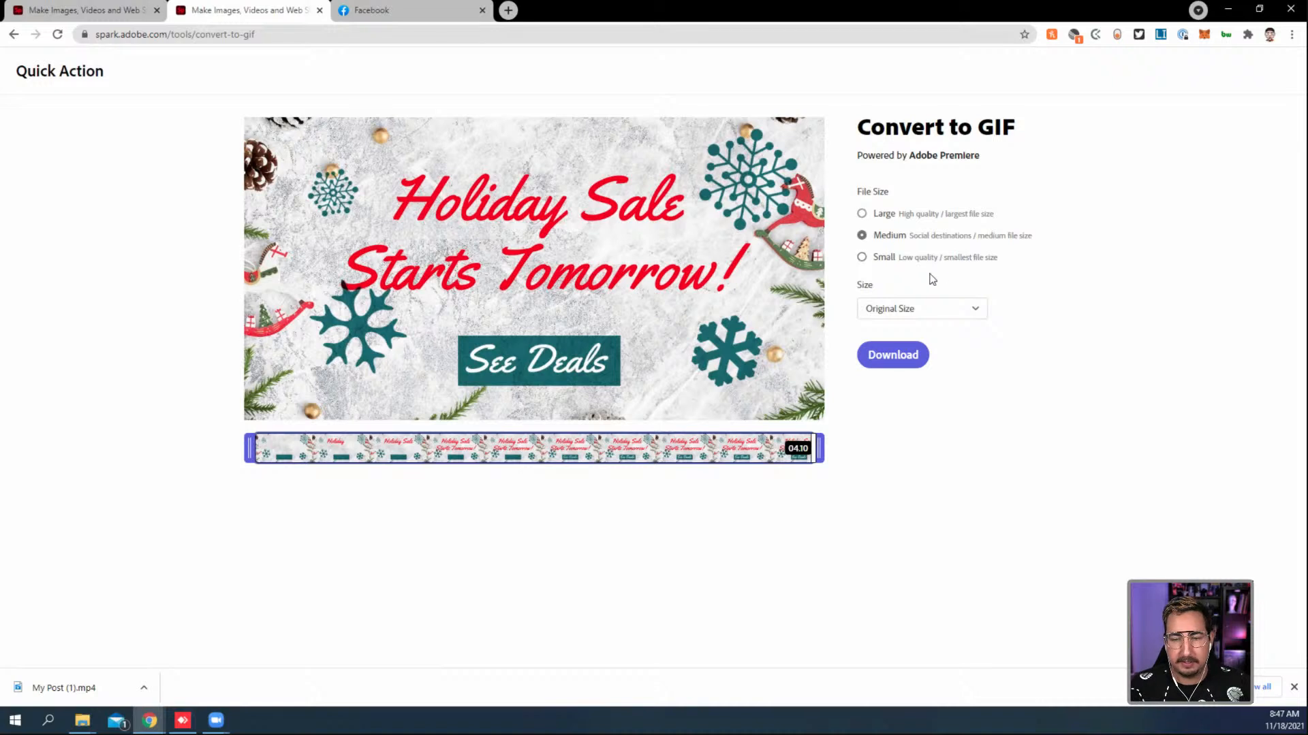
# Step: Try the Square (1:1) and Landscape (16:9) sizes for the GIF, each with Fill screen on and off
pyautogui.click(910, 310)
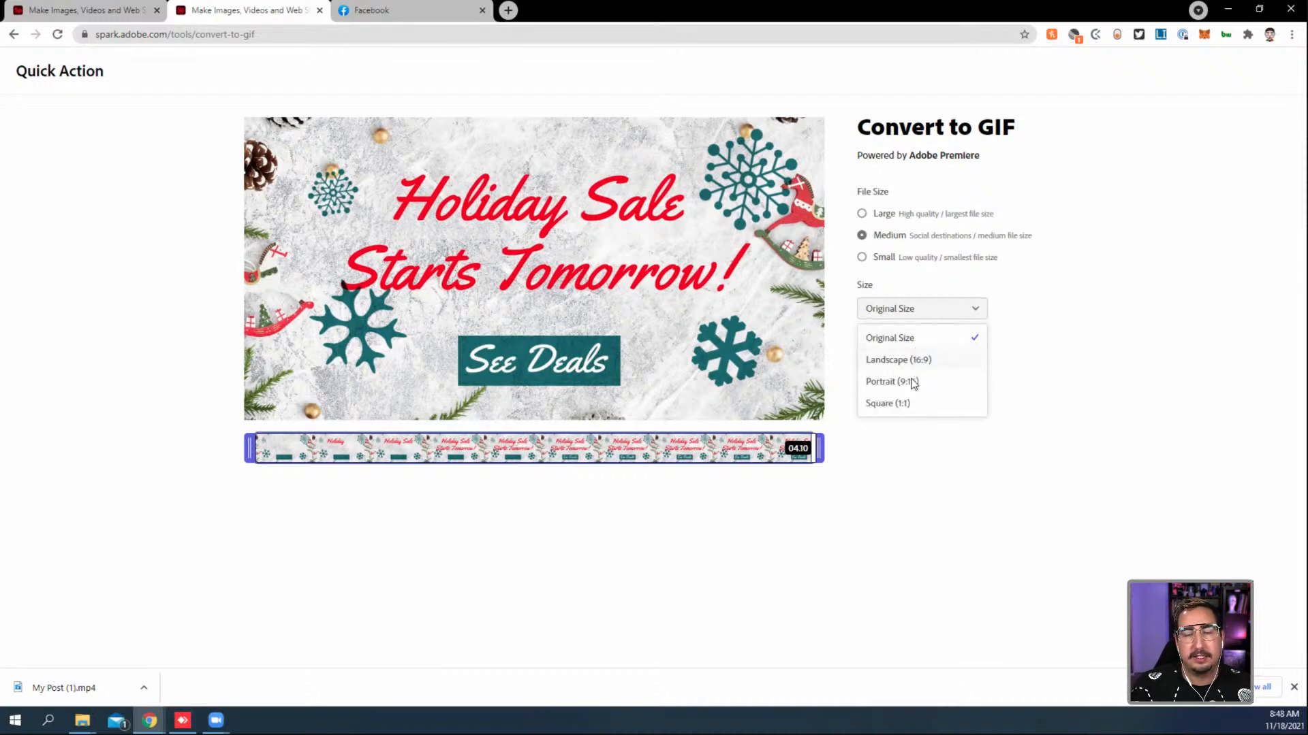
pyautogui.click(888, 403)
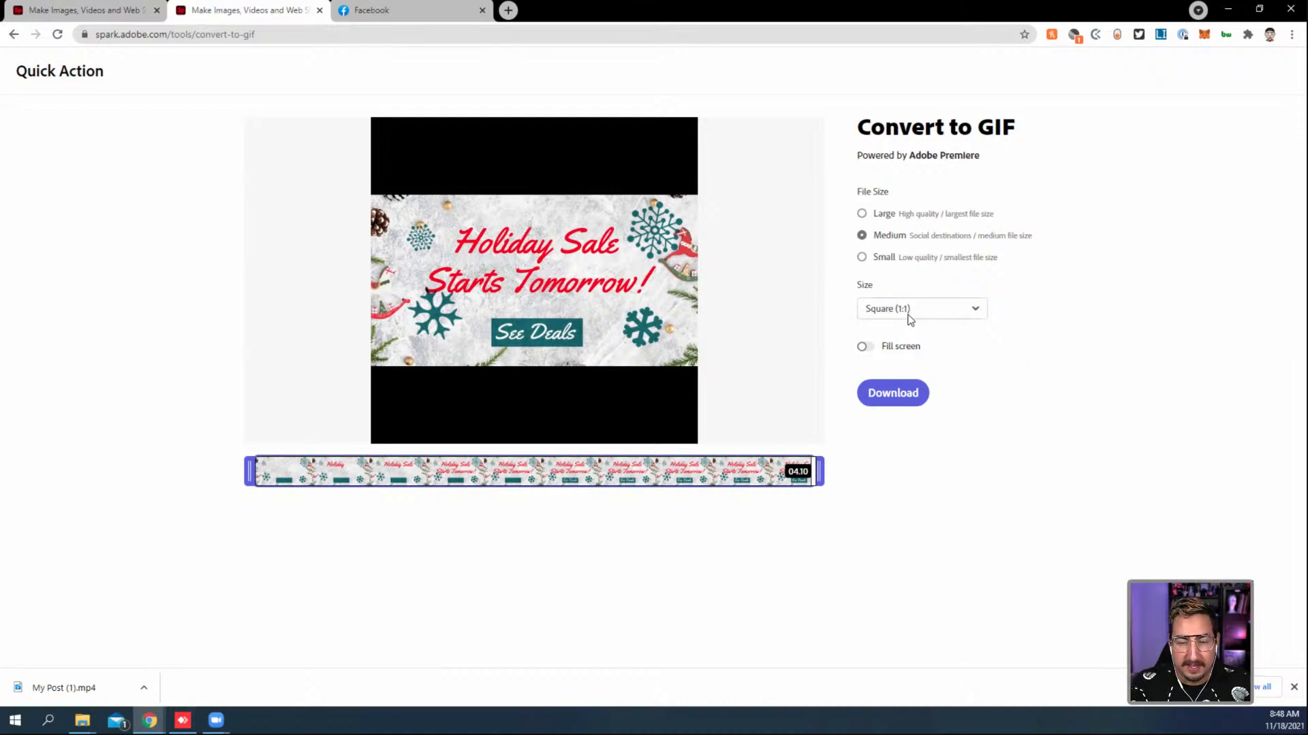
pyautogui.click(866, 348)
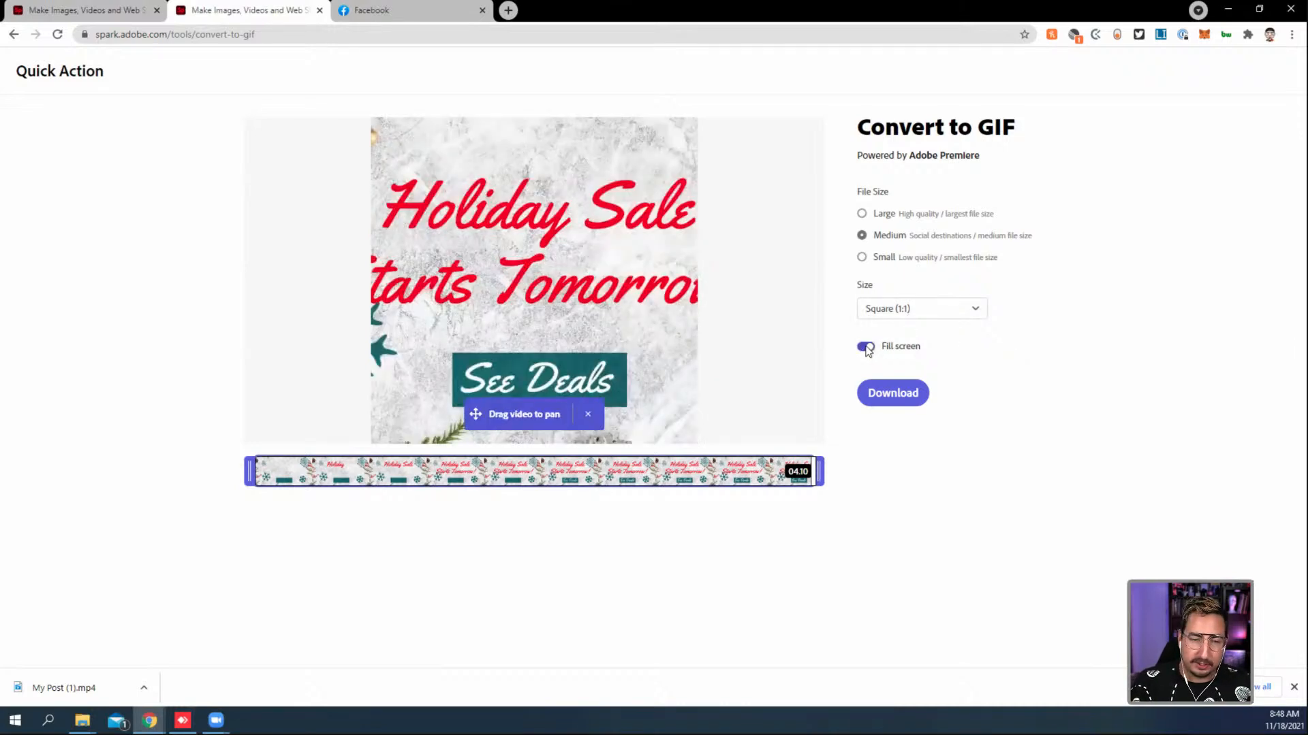
pyautogui.click(865, 348)
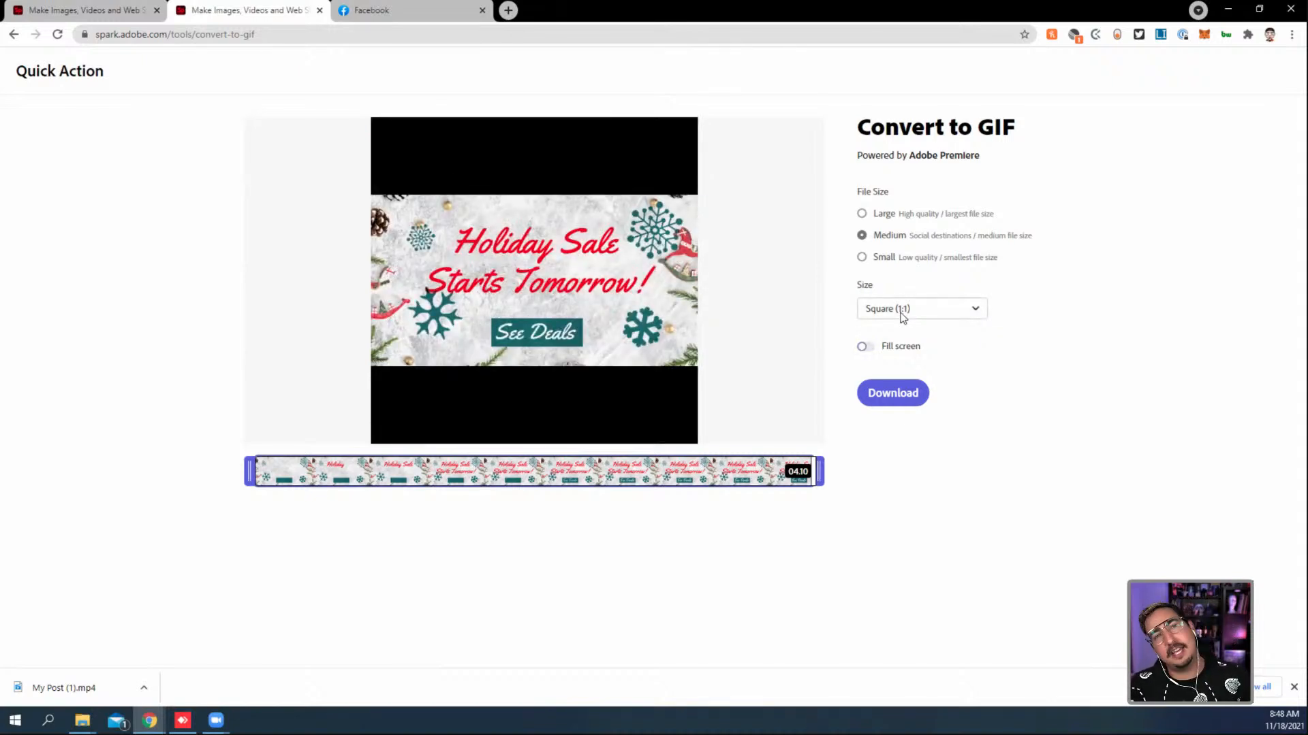
pyautogui.click(902, 310)
pyautogui.click(893, 358)
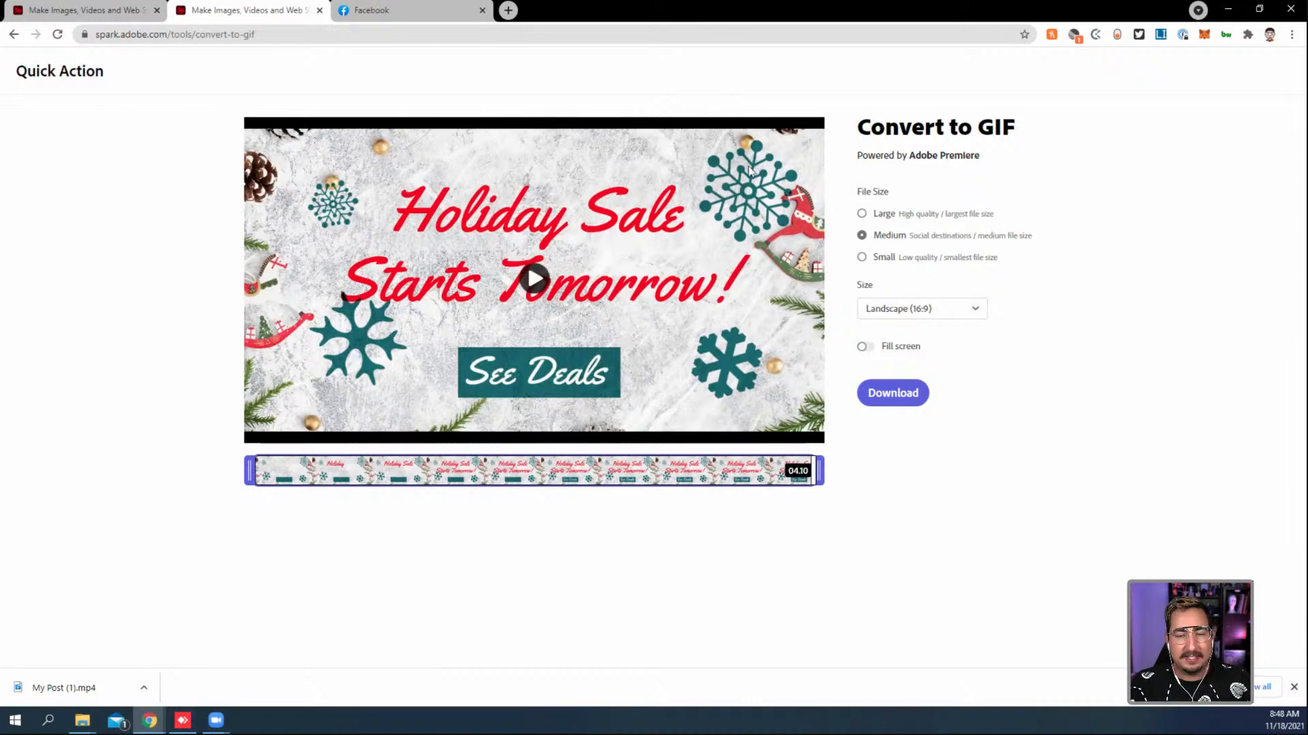
pyautogui.click(865, 347)
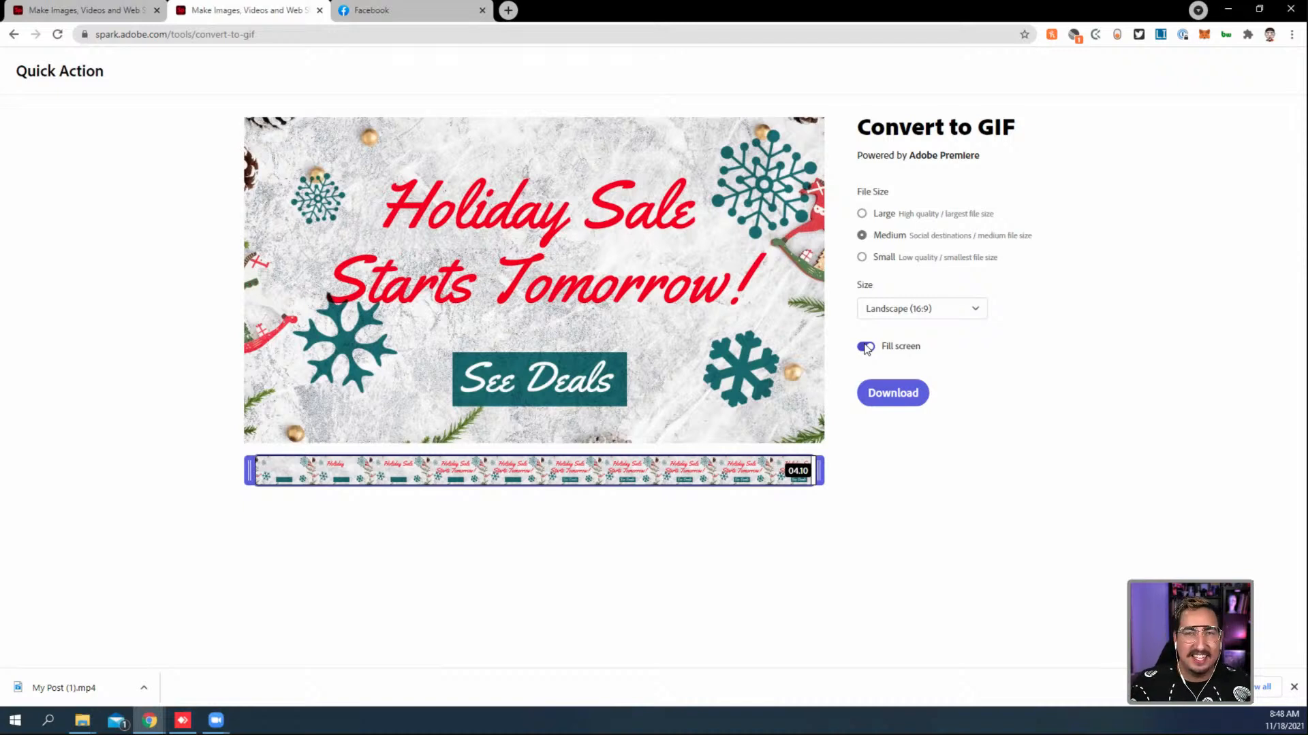
pyautogui.click(865, 348)
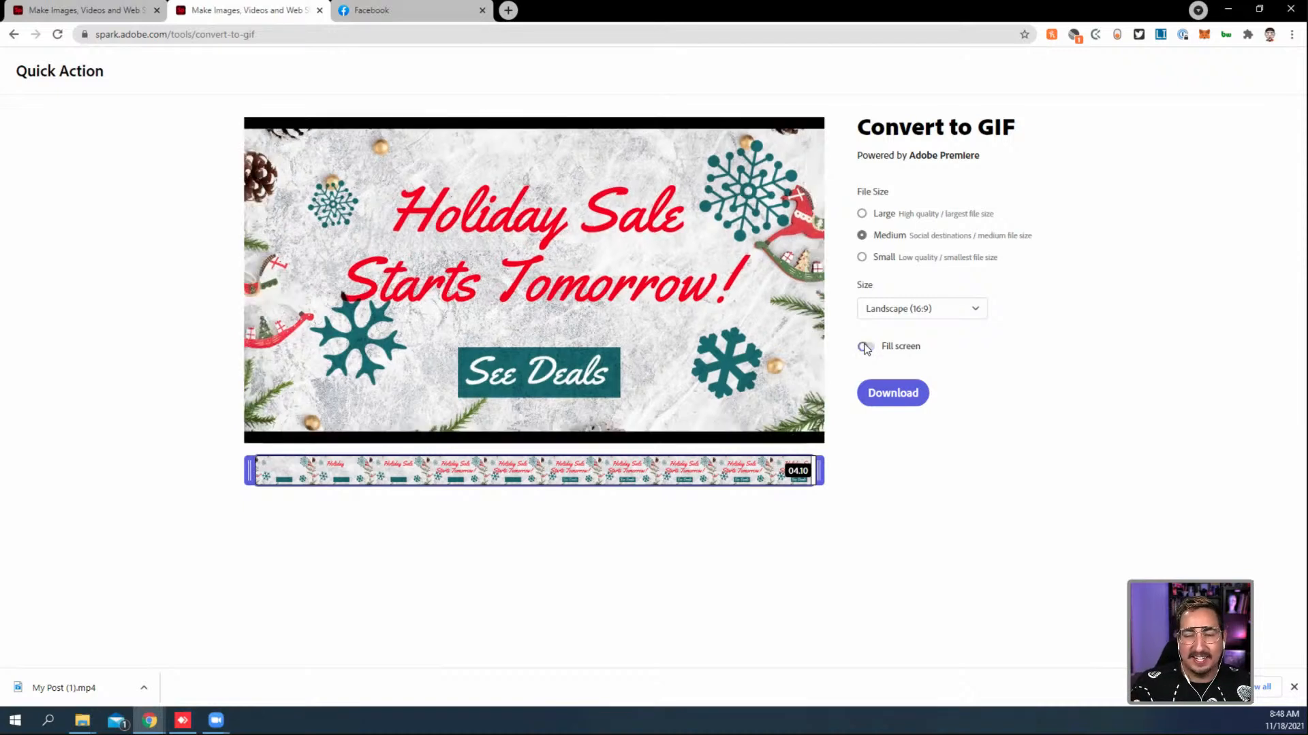
# Step: Set the GIF back to Original Size and download it with the Medium file size
pyautogui.click(911, 313)
pyautogui.click(907, 338)
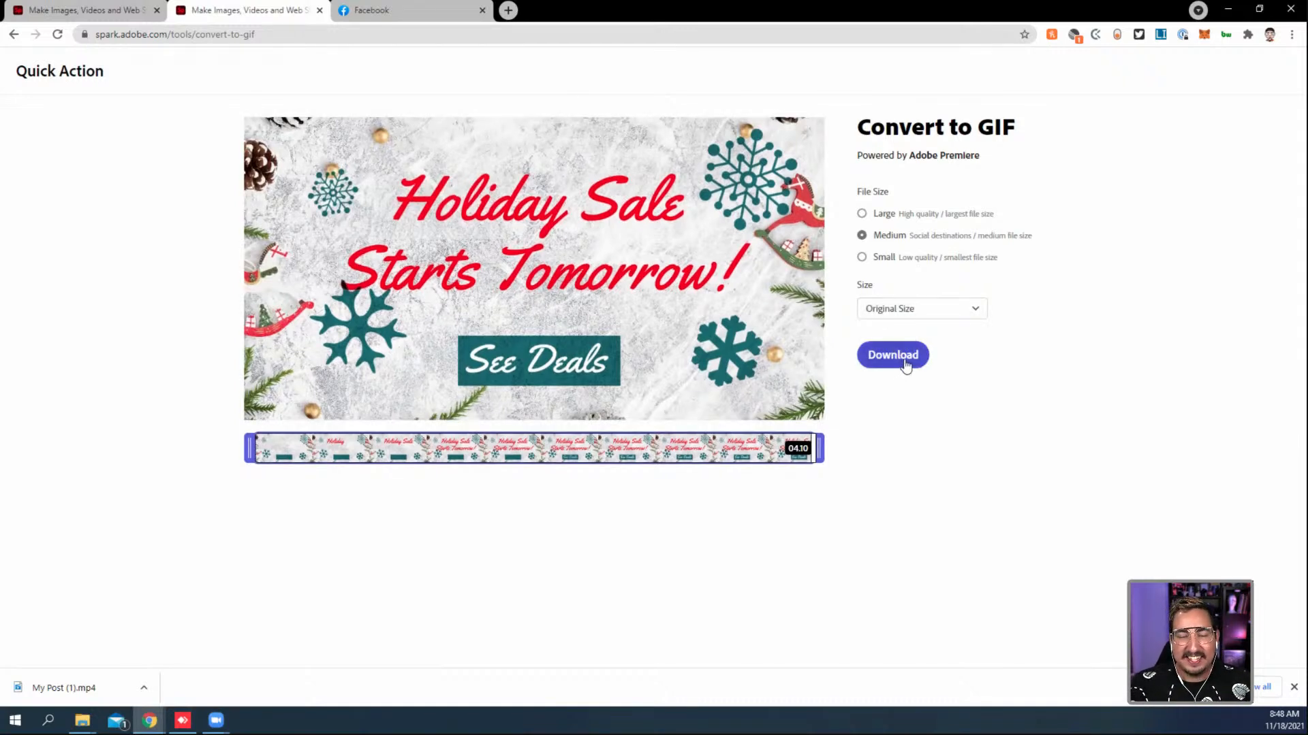
pyautogui.click(906, 361)
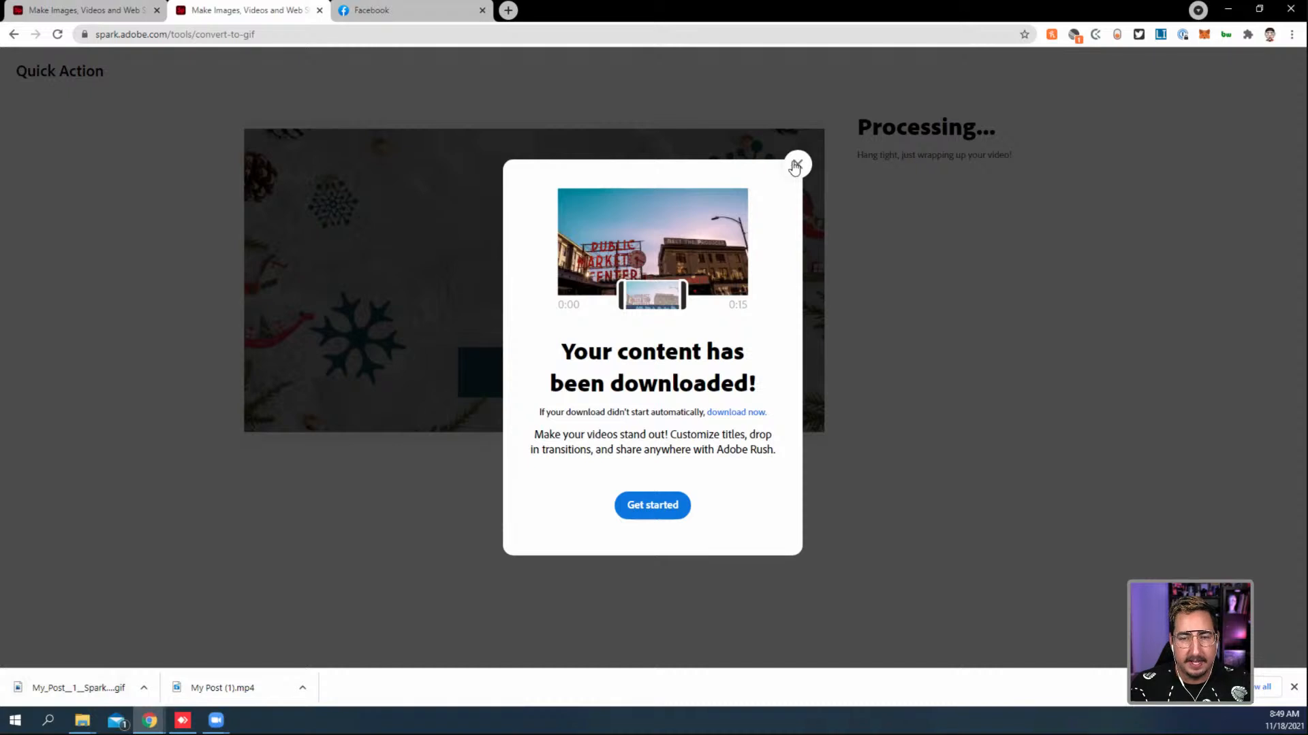
# Step: View the downloaded GIF enlarged in the Photos viewer, then close the viewer
pyautogui.click(76, 689)
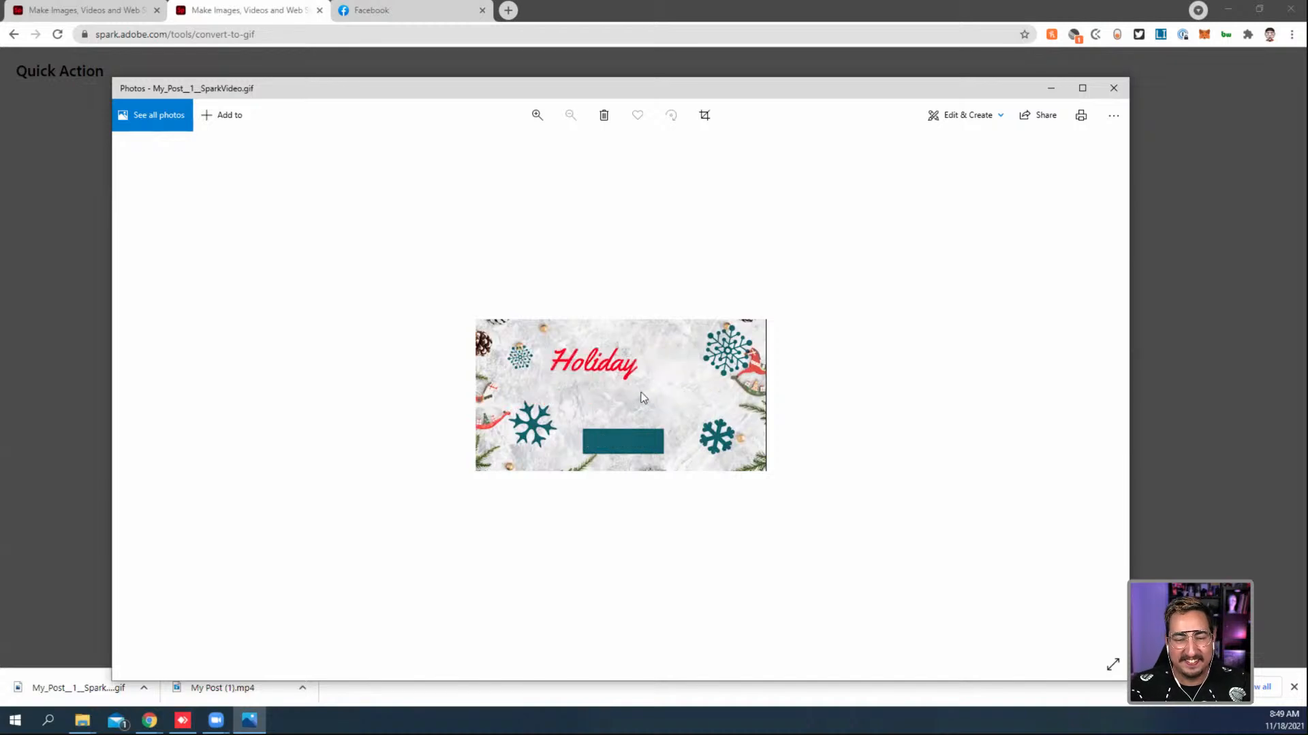
pyautogui.click(537, 114)
pyautogui.click(538, 114)
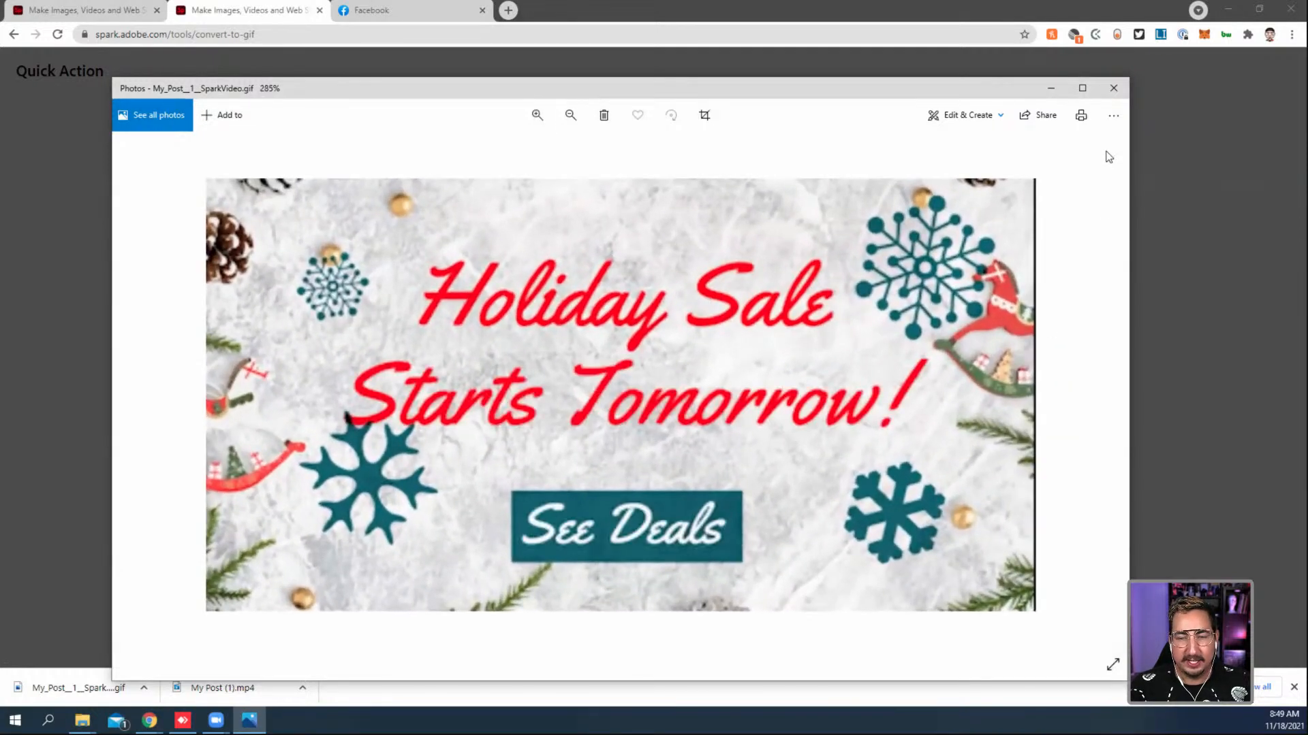
pyautogui.click(1113, 87)
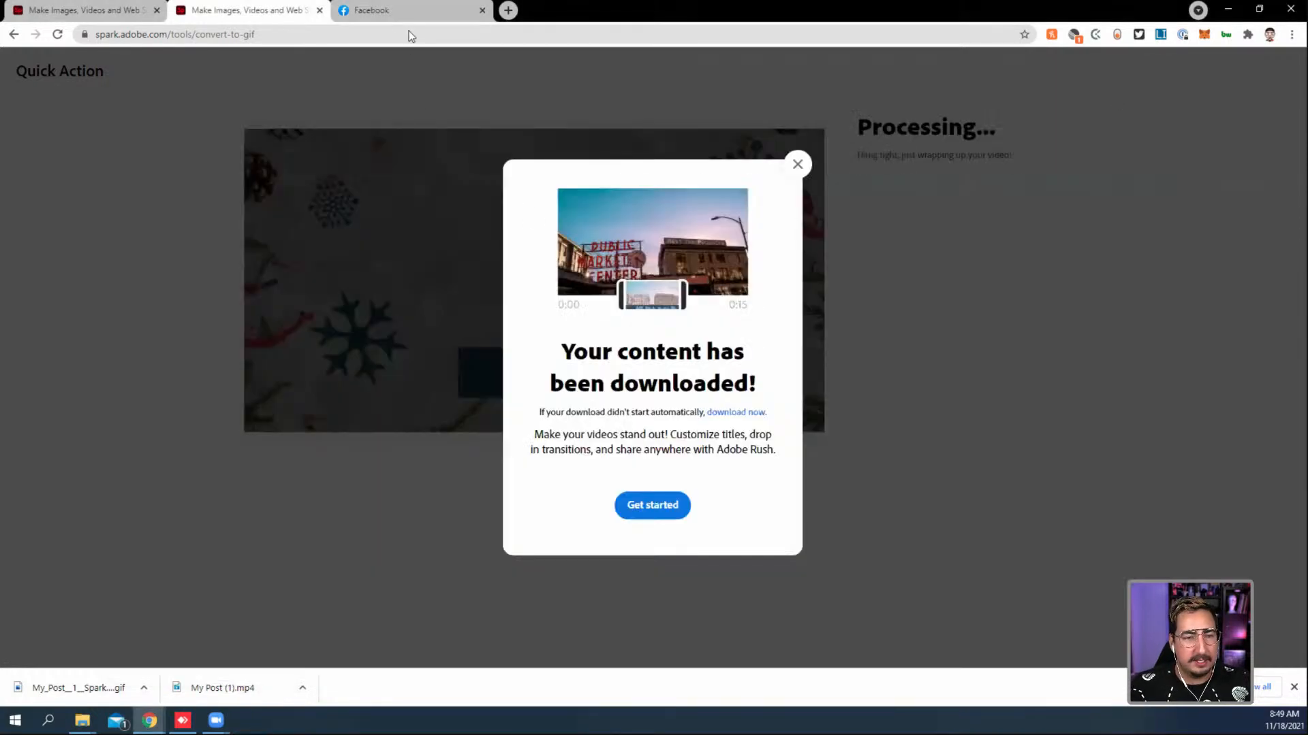
# Step: Switch to Facebook and attach My_Post__1__SparkVideo.gif from the Downloads folder to the new post
pyautogui.click(408, 13)
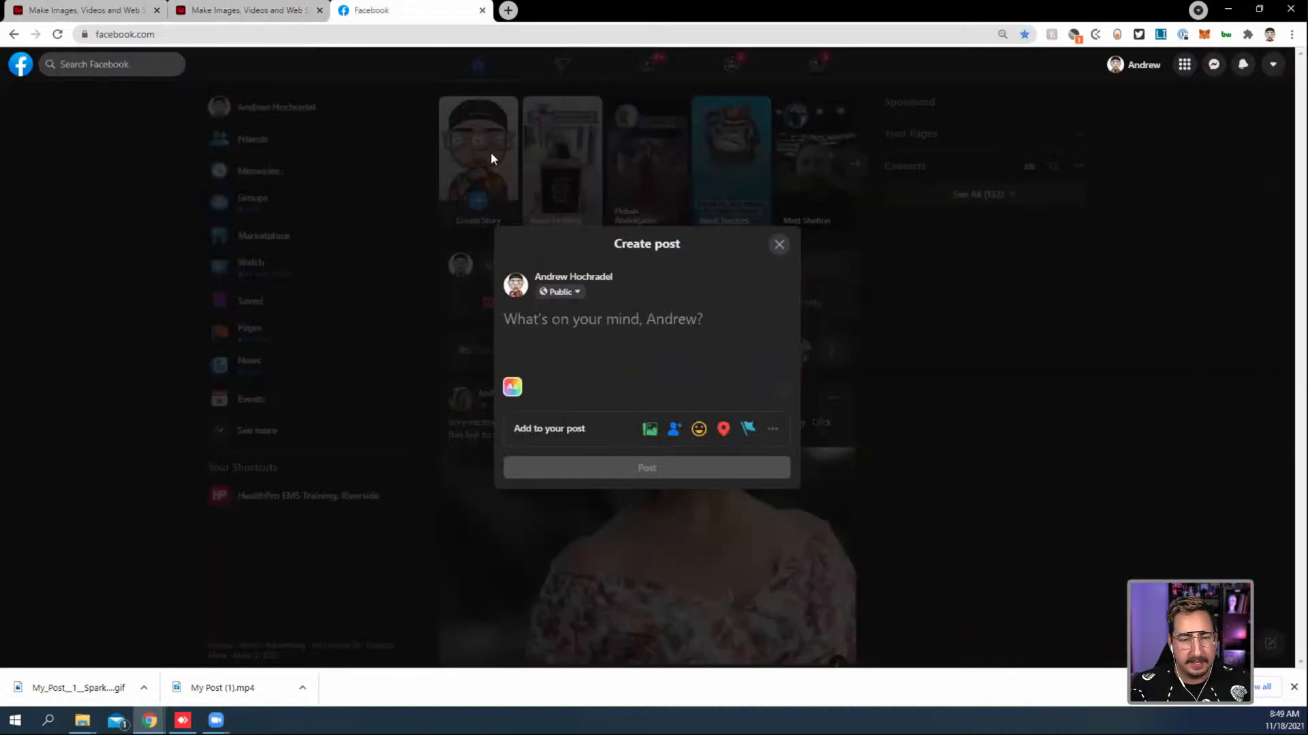
pyautogui.click(144, 688)
pyautogui.click(163, 640)
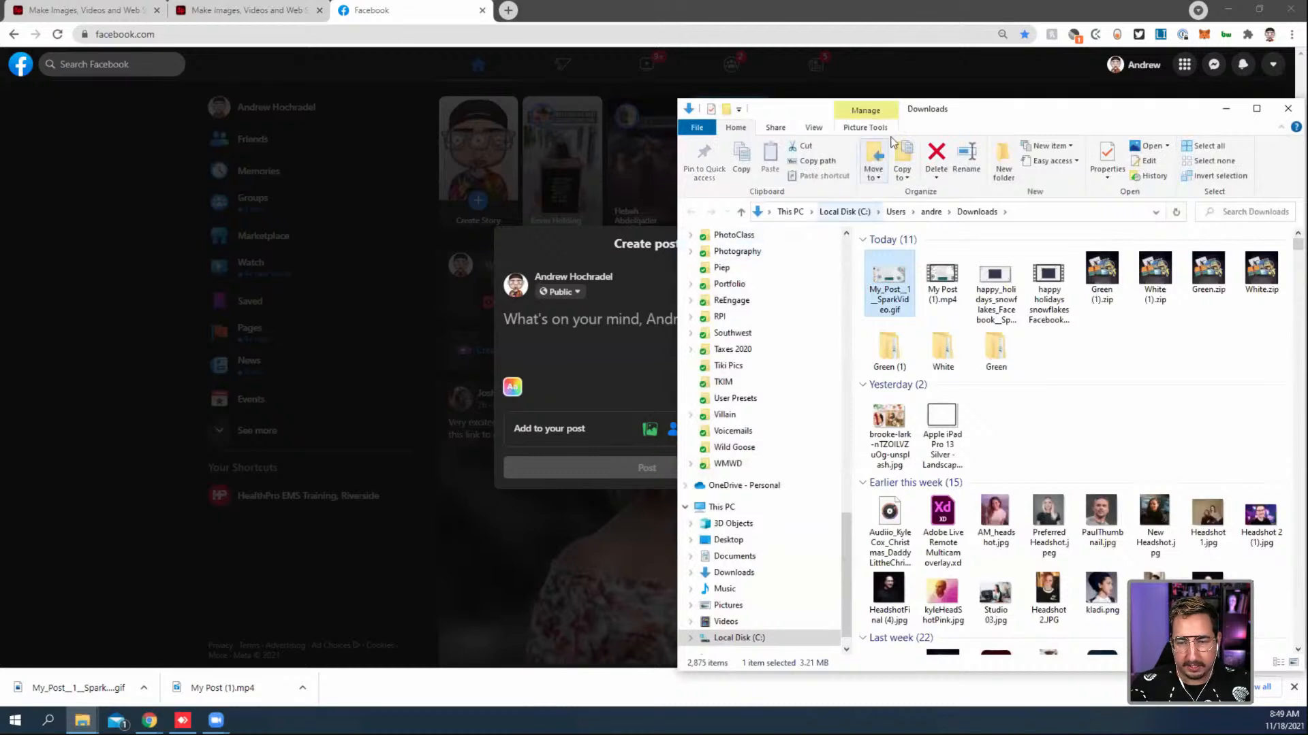
pyautogui.click(1225, 109)
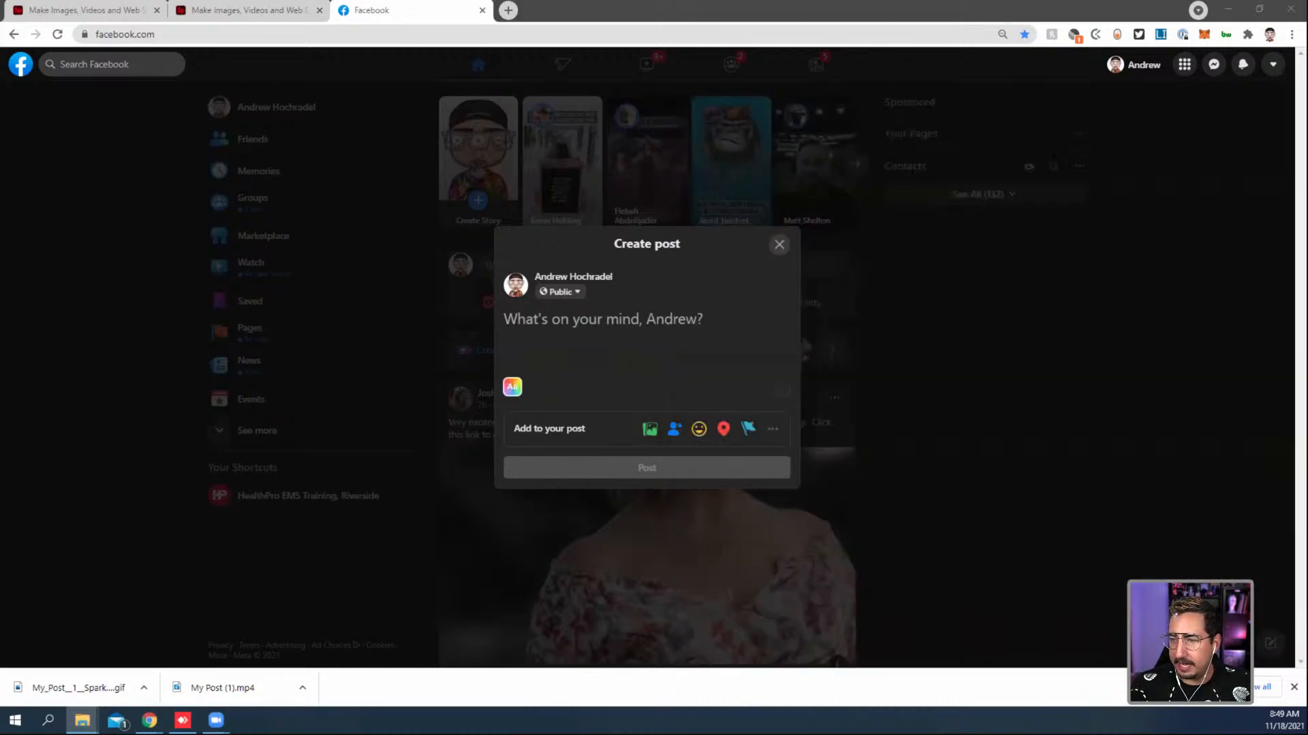
pyautogui.moveTo(1259, 257); pyautogui.dragTo(615, 354)
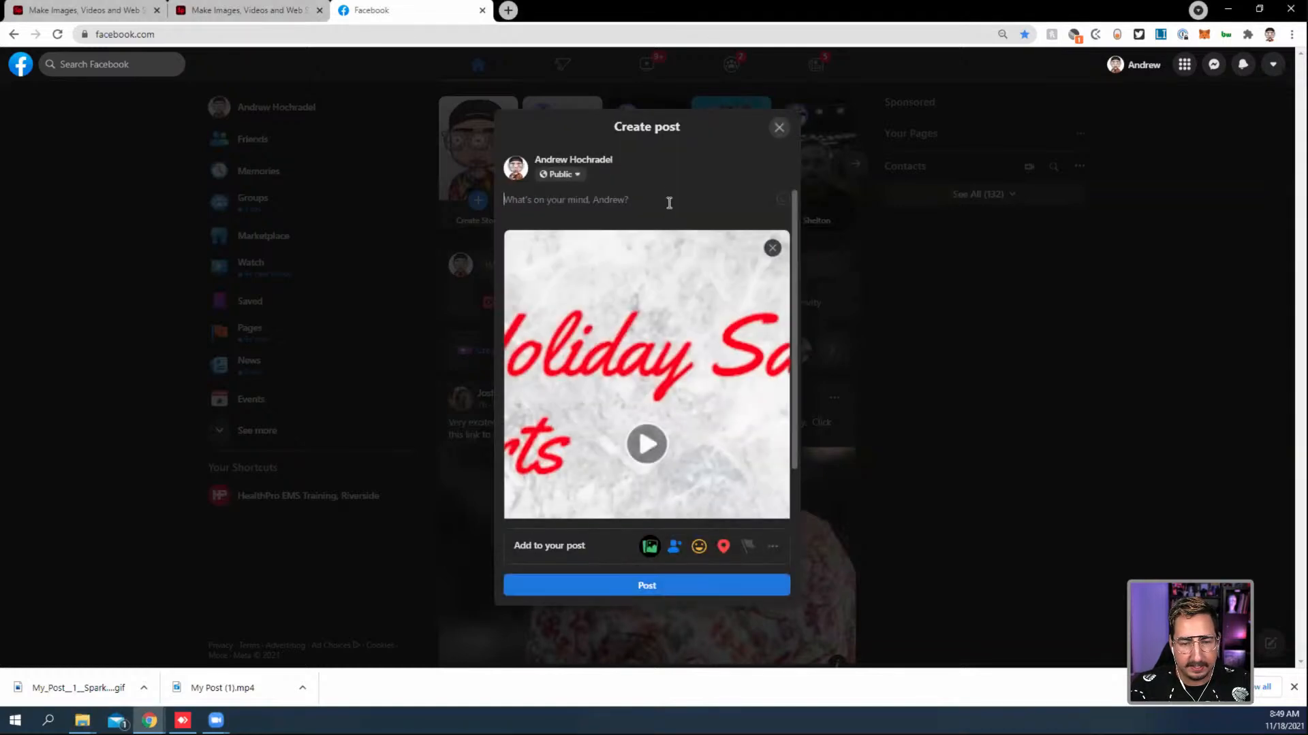
# Step: Write the caption "This is from our stream today!" and publish the Facebook post
pyautogui.click(608, 199)
pyautogui.write('Th')
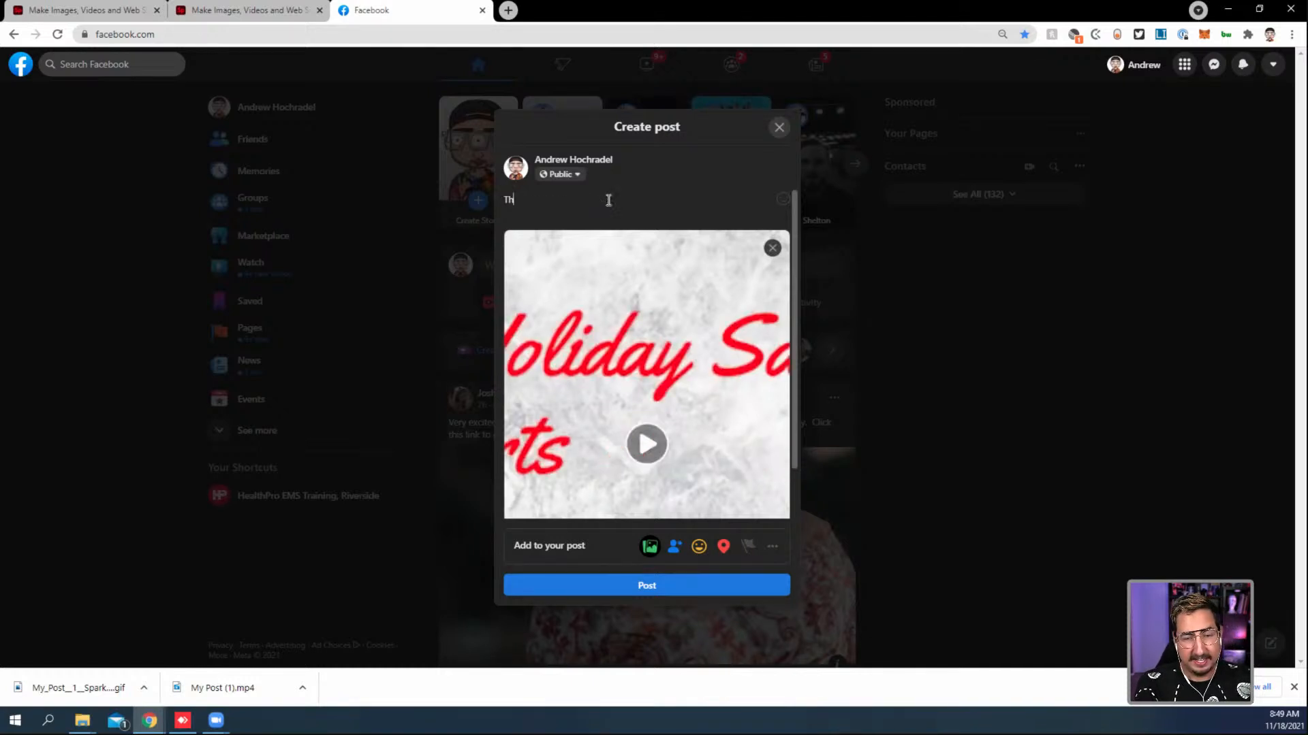
pyautogui.write('is is from our stre')
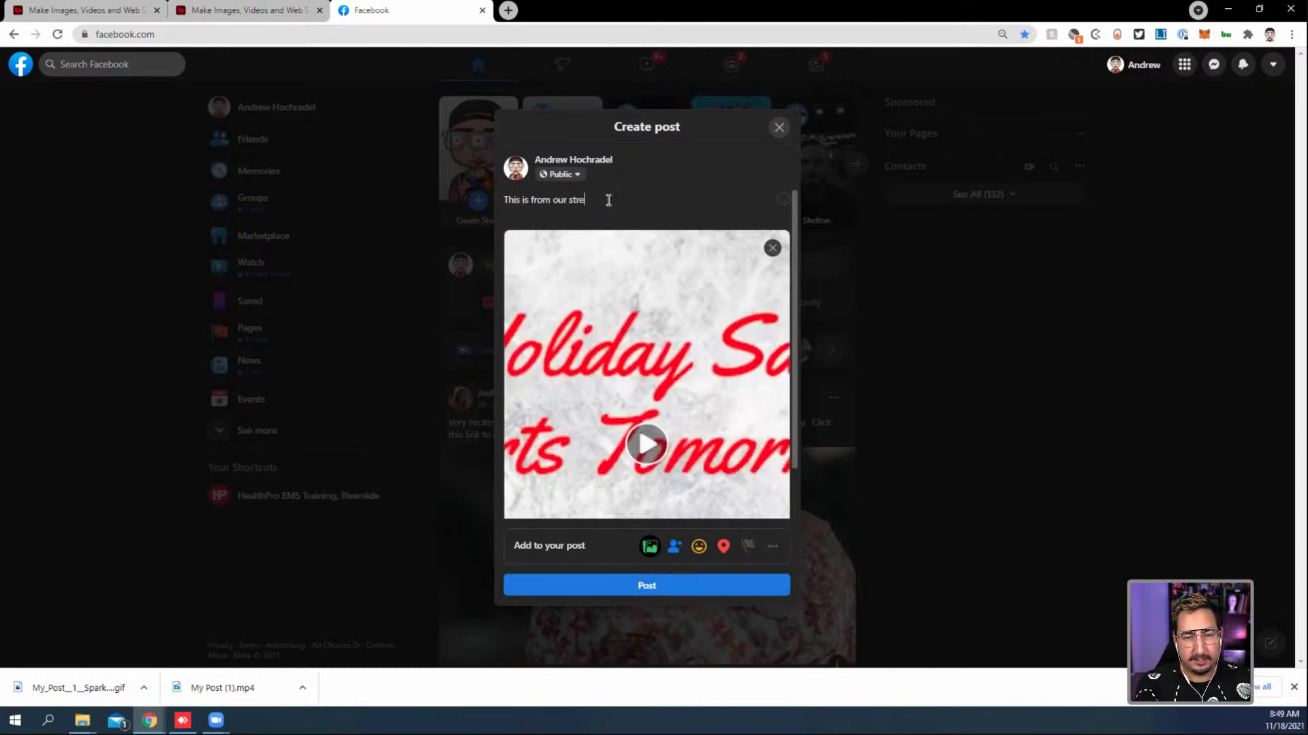
pyautogui.write('am today!')
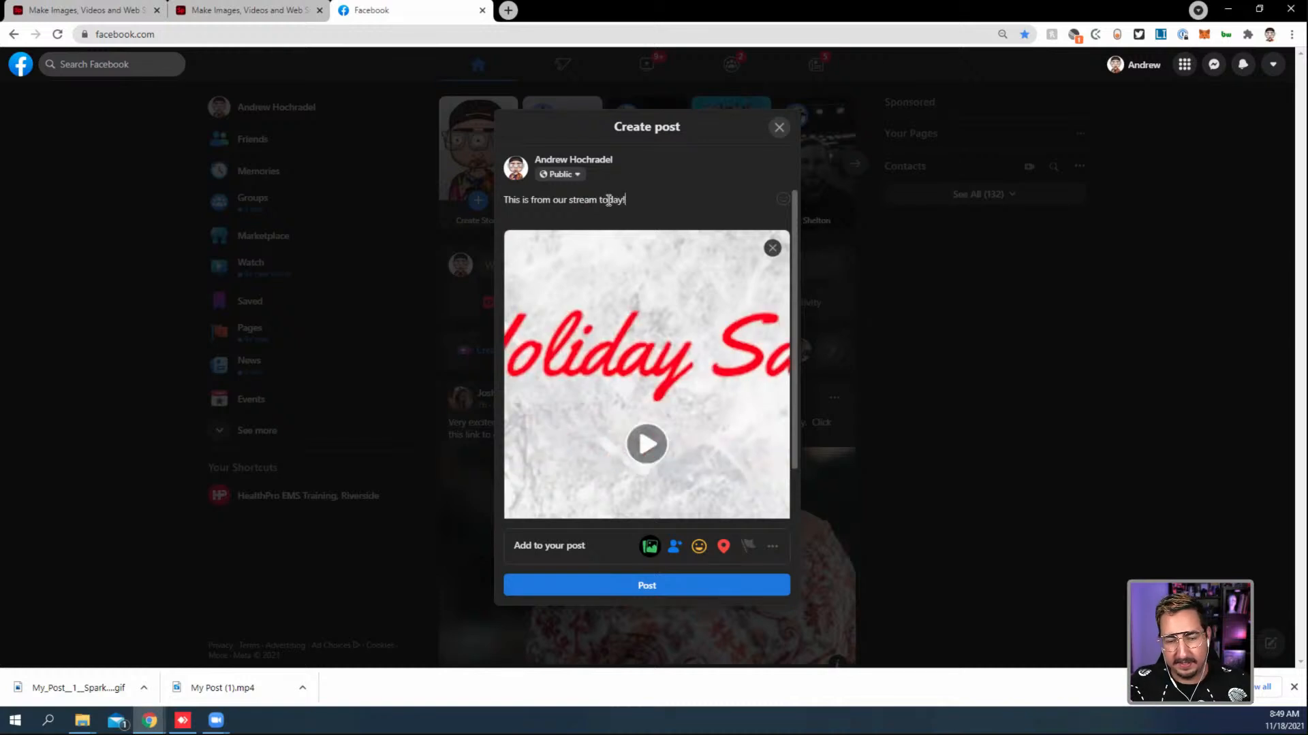
pyautogui.click(705, 587)
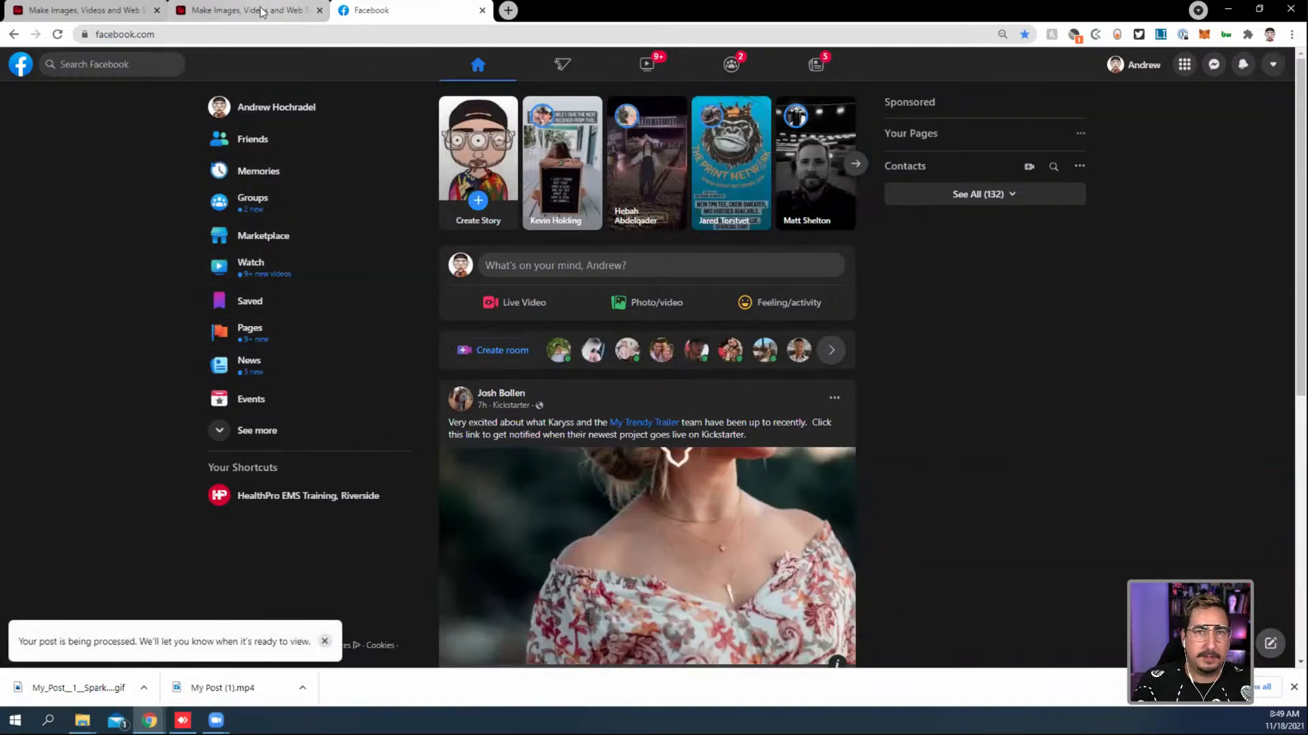
# Step: View the downloaded My_Post__1__SparkVideo.gif in its own browser tab
pyautogui.click(234, 11)
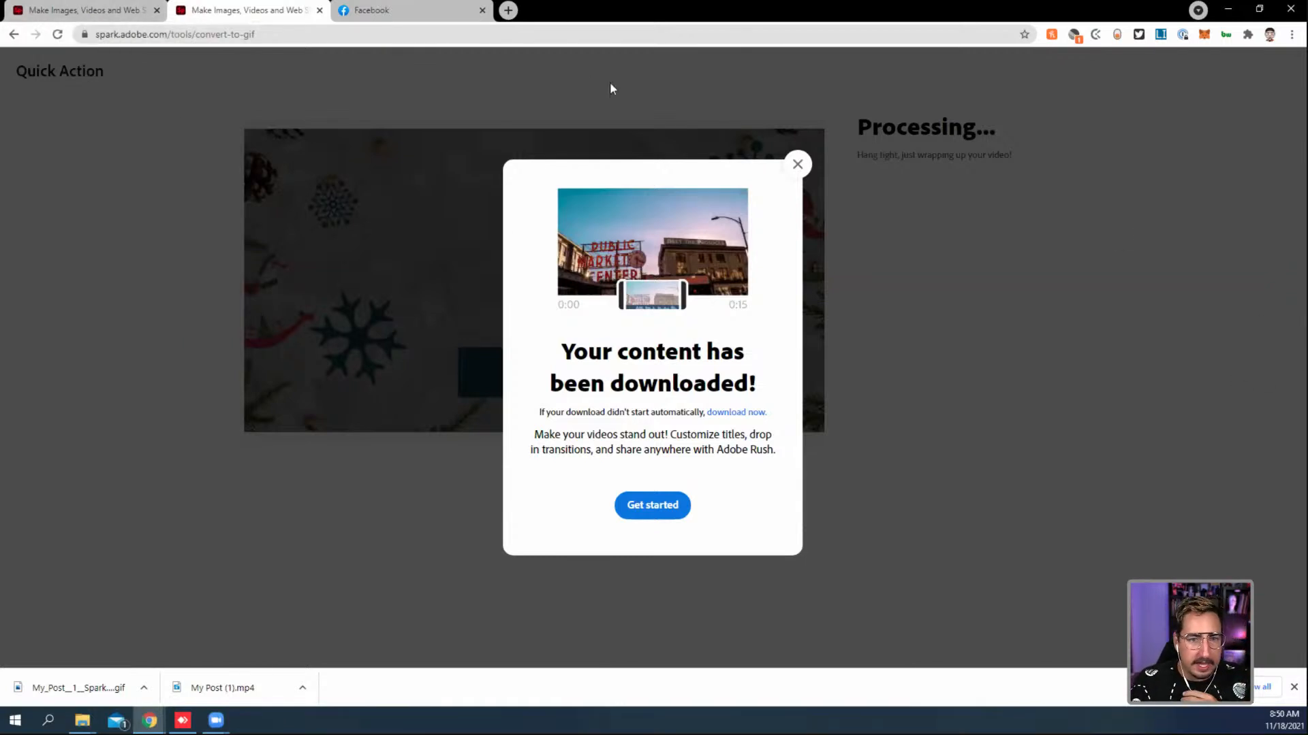
pyautogui.click(509, 10)
pyautogui.click(78, 688)
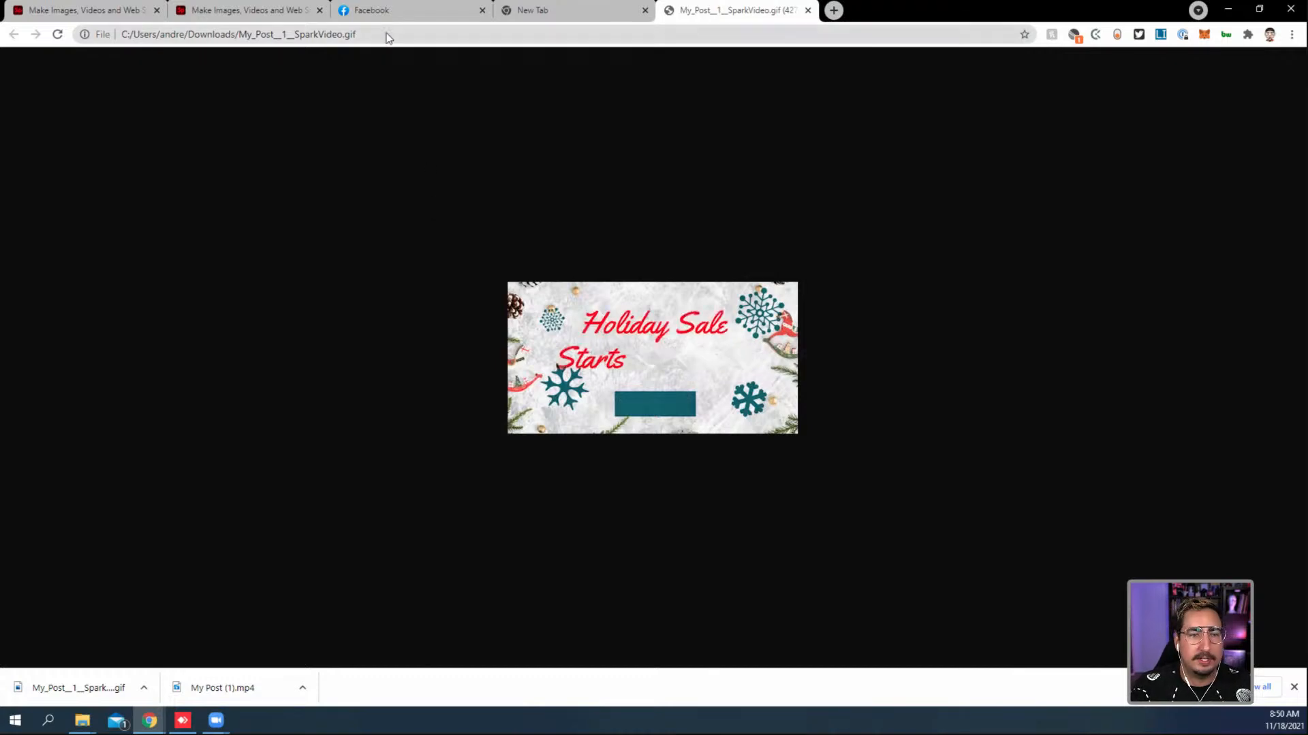
# Step: Return to the HolidayPost project in Adobe Spark Post
pyautogui.click(280, 13)
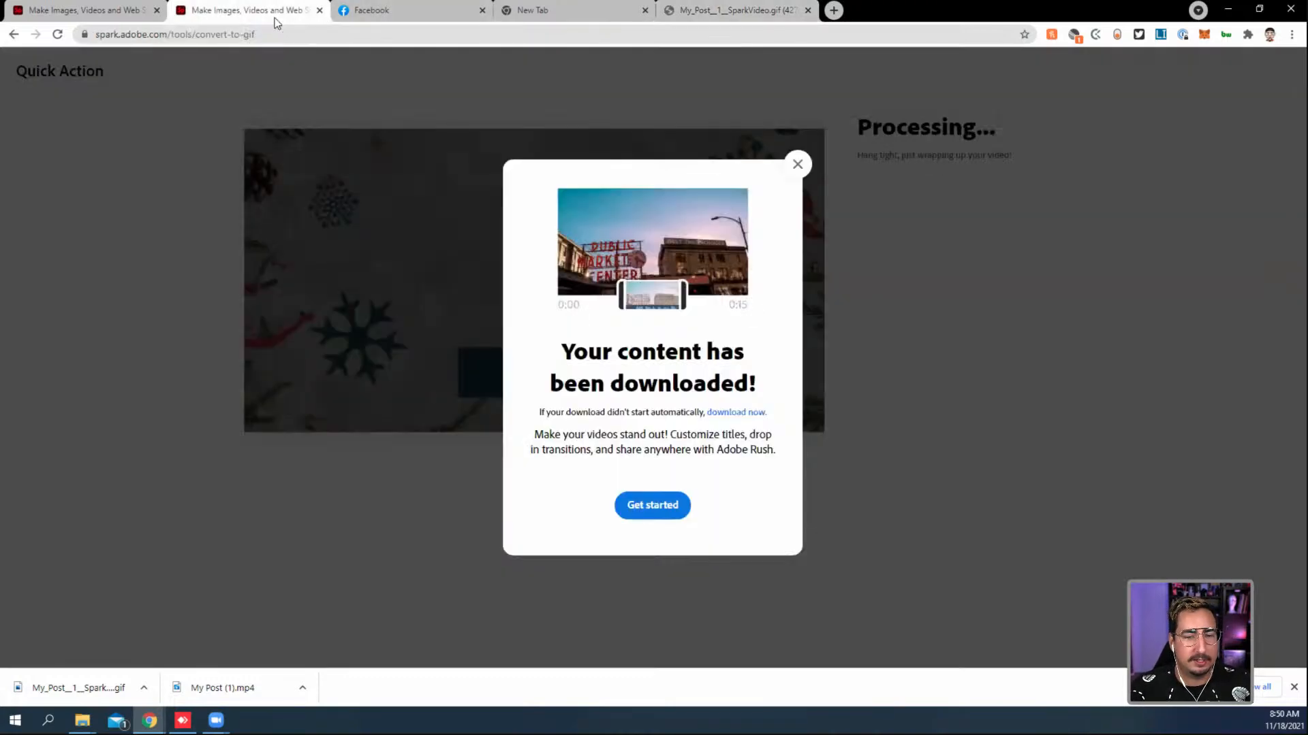
pyautogui.click(76, 10)
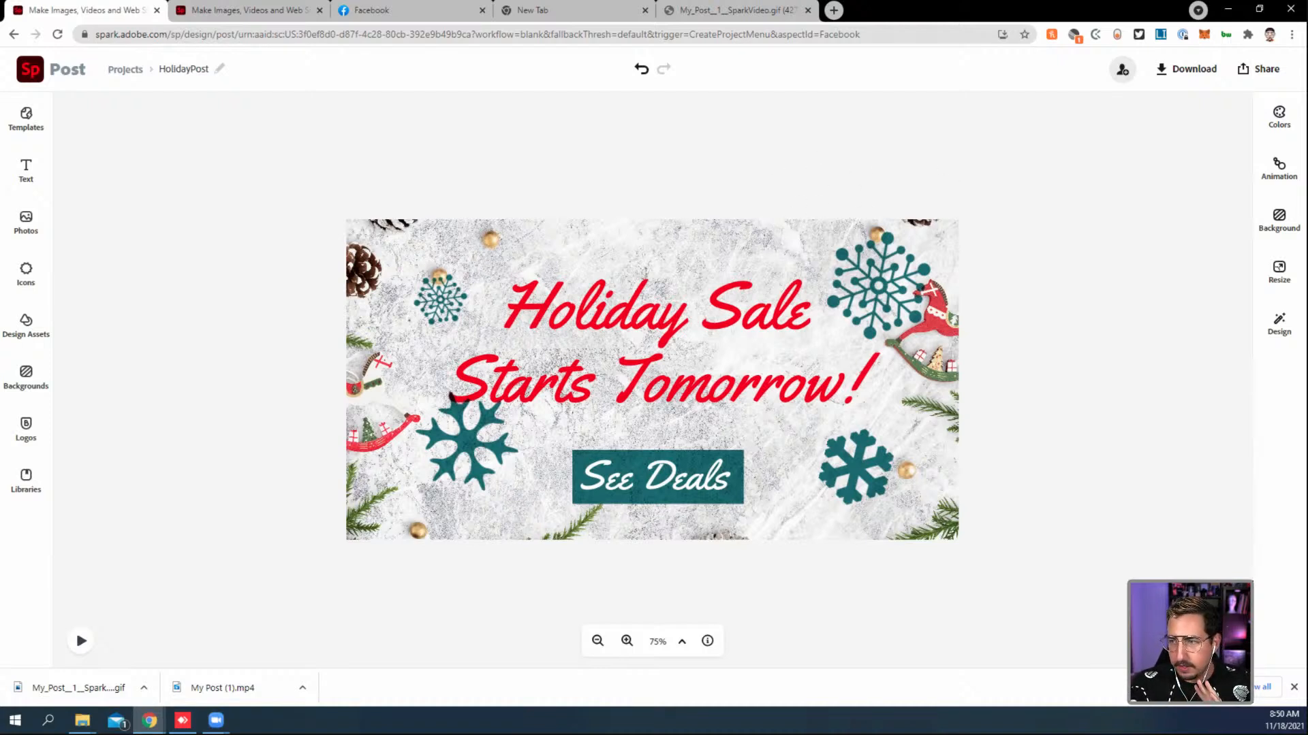
pyautogui.press('super+e')
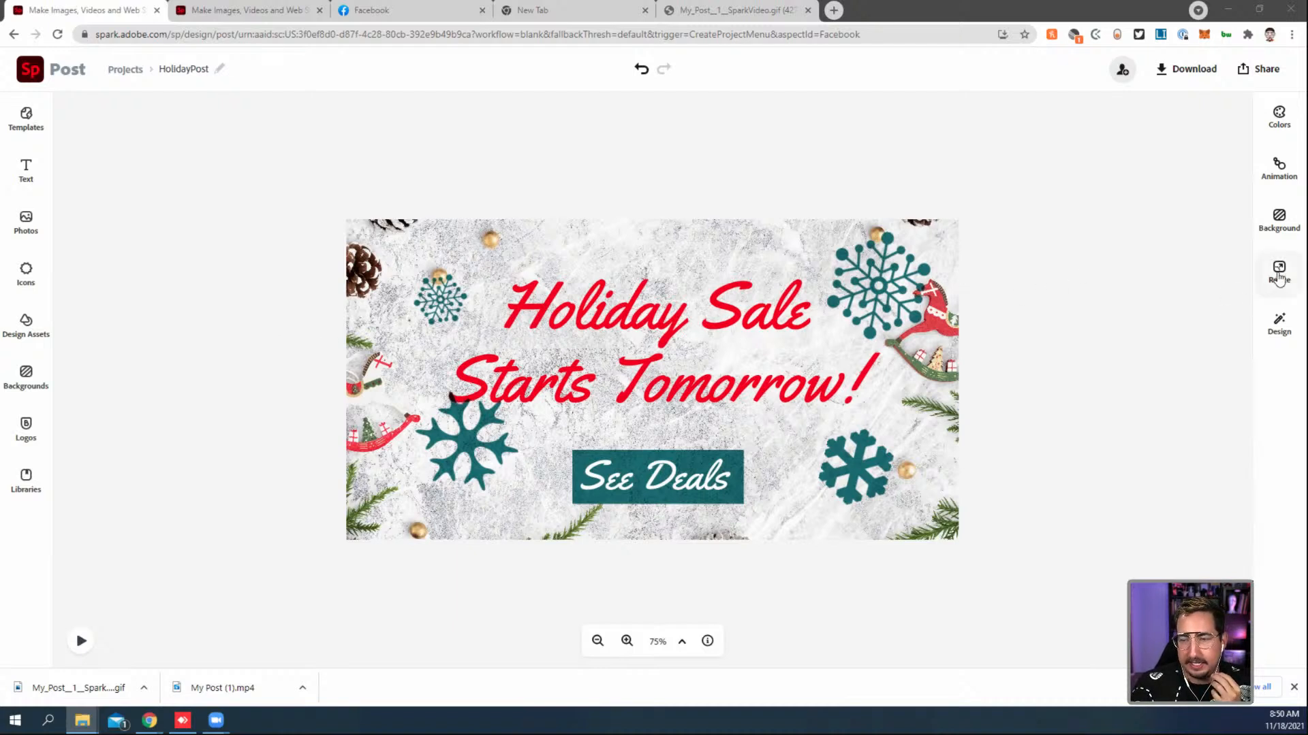
# Step: Resize the holiday sale design to the 1080 x 1080 Instagram social post format
pyautogui.click(1278, 272)
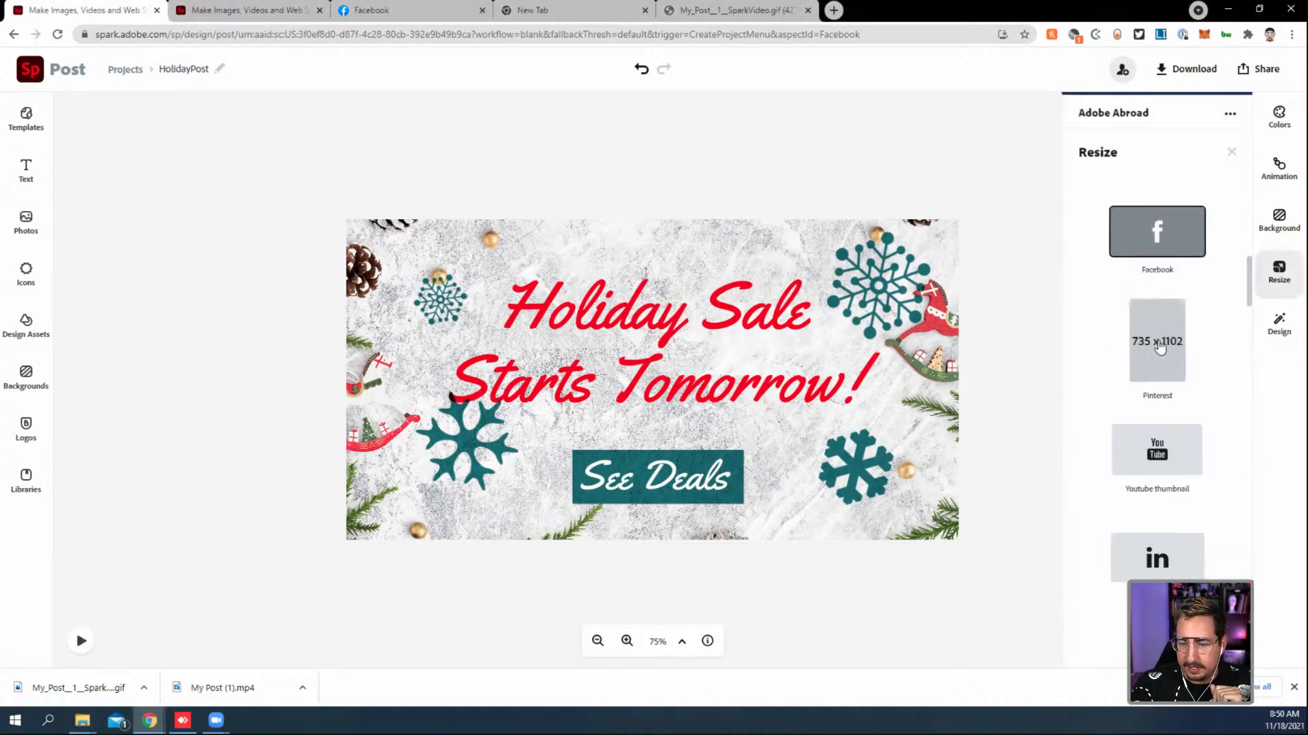
pyautogui.scroll(-5, 1159, 347)
pyautogui.scroll(-10, 1160, 348)
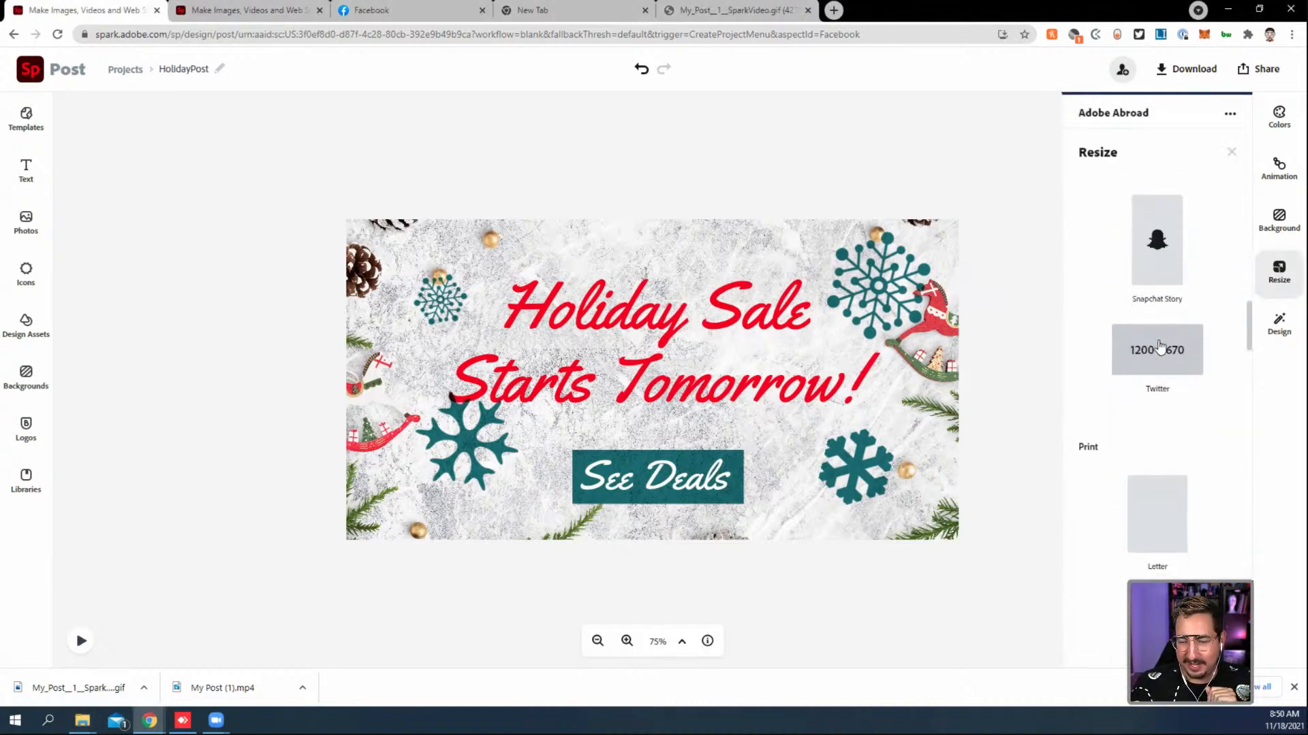
pyautogui.scroll(-10, 1160, 346)
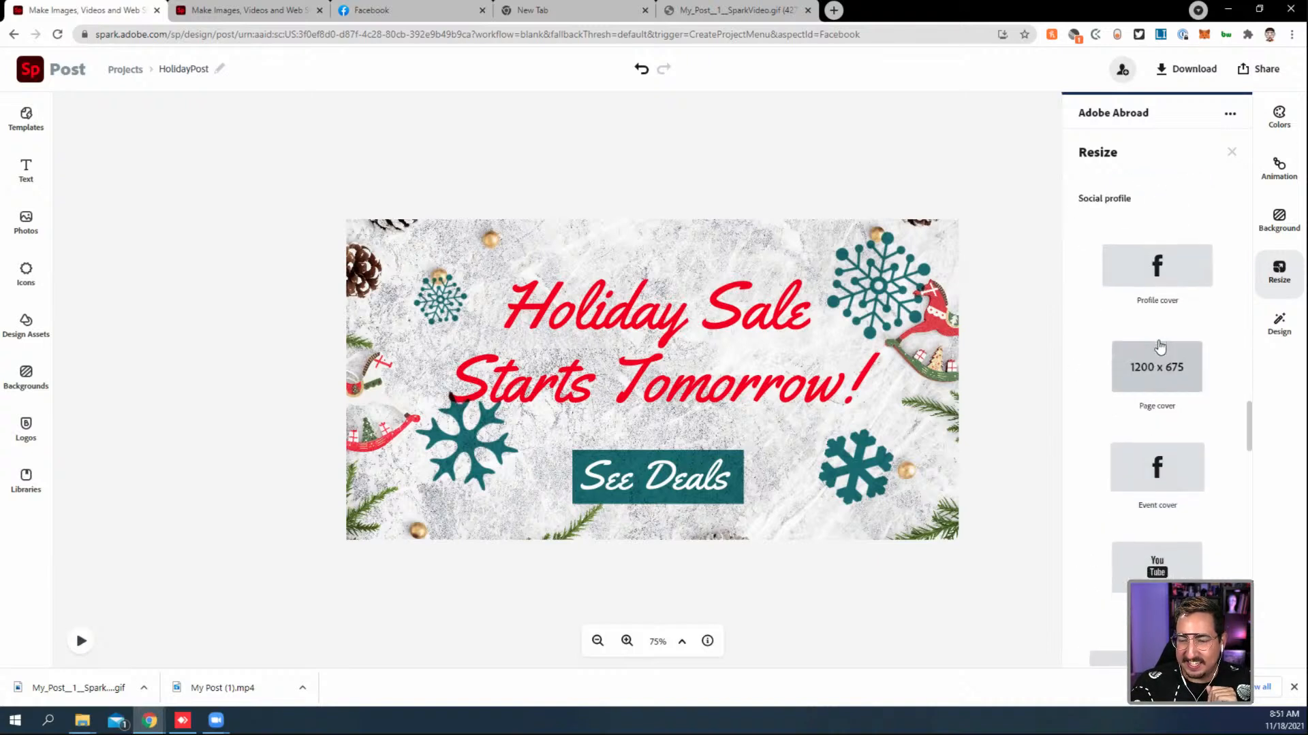
pyautogui.scroll(-8, 1160, 347)
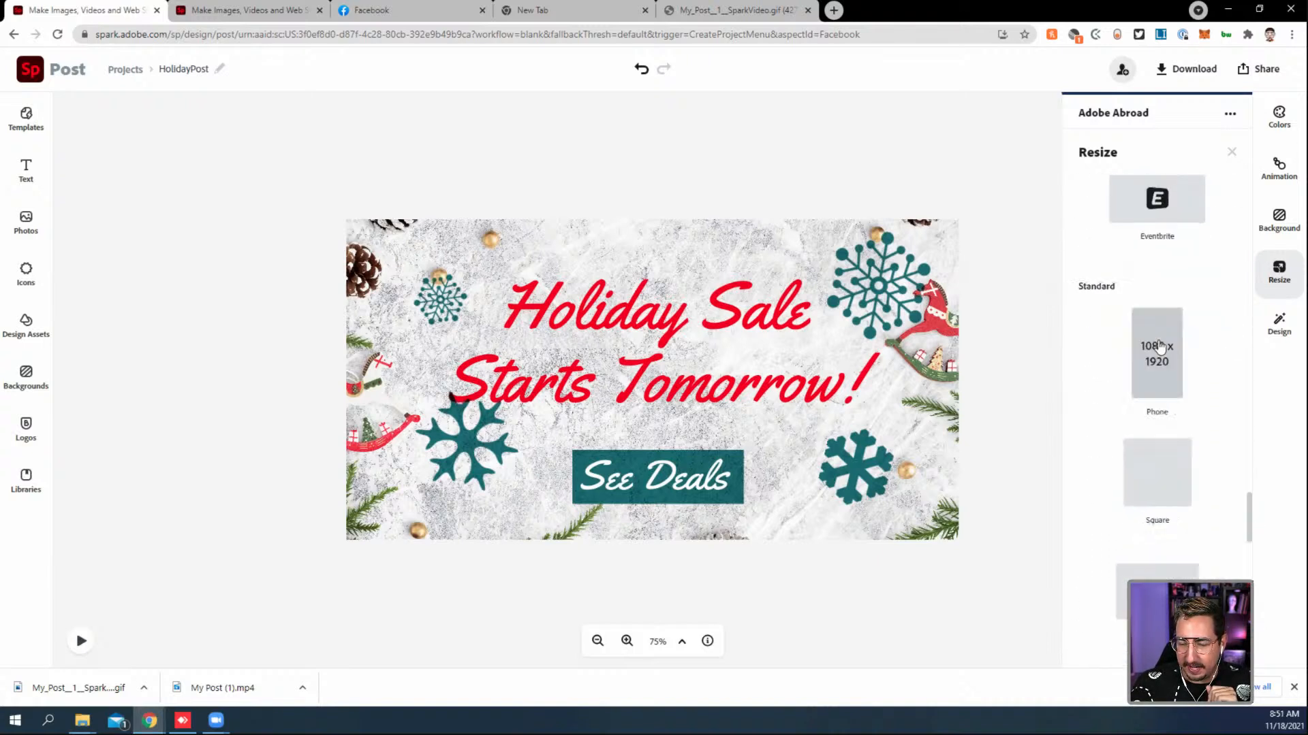
pyautogui.scroll(-5, 1158, 348)
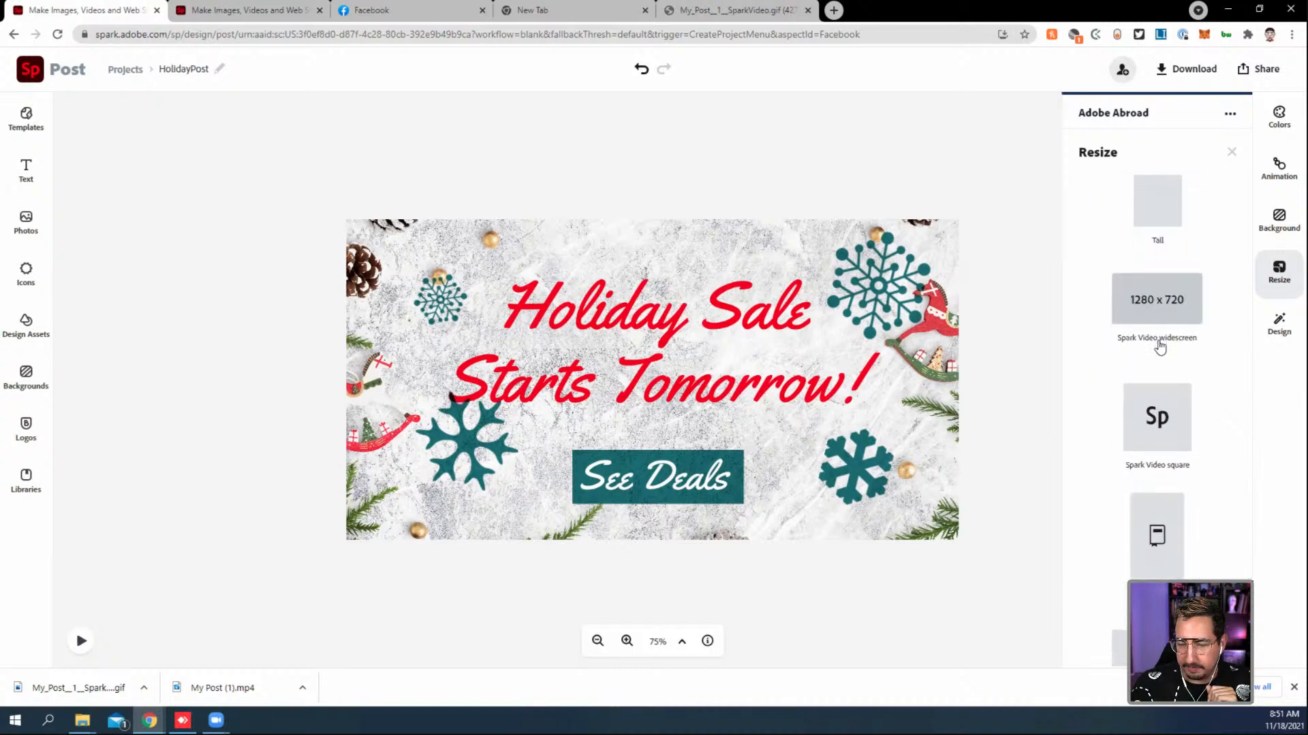
pyautogui.scroll(20, 1160, 347)
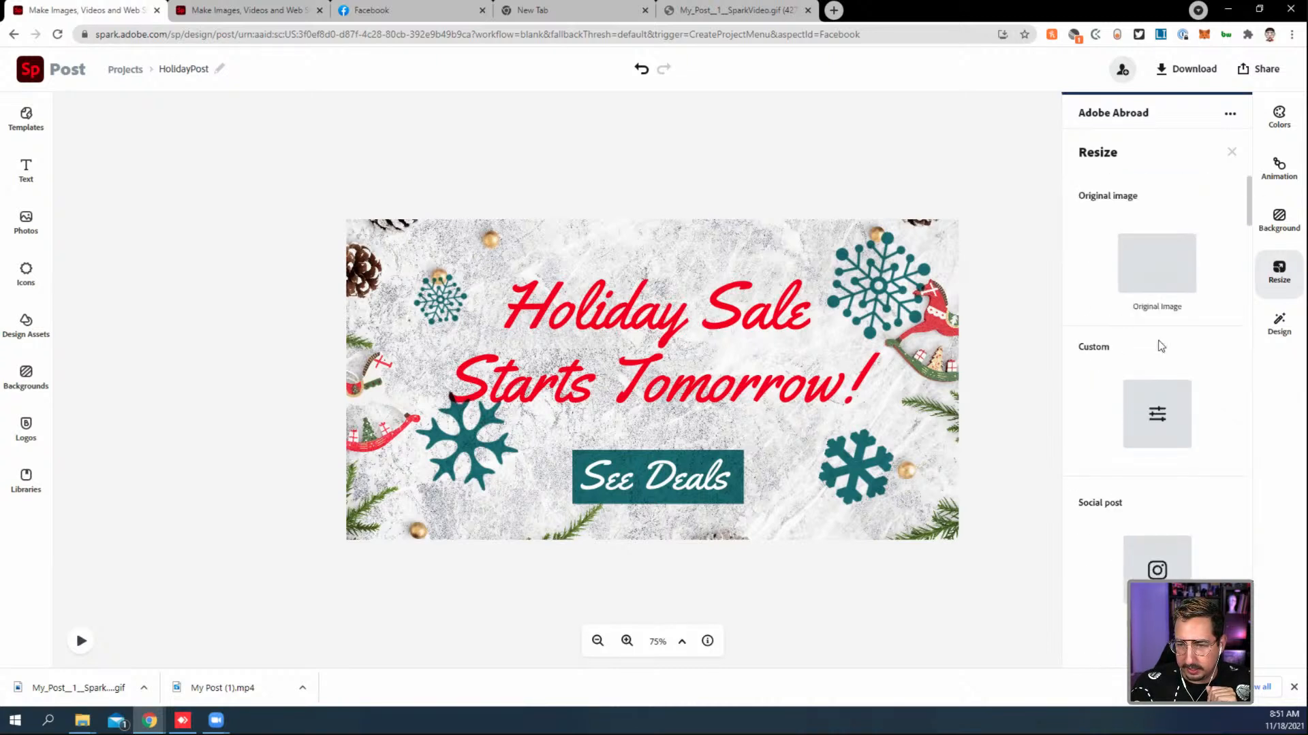
pyautogui.scroll(-4, 1166, 350)
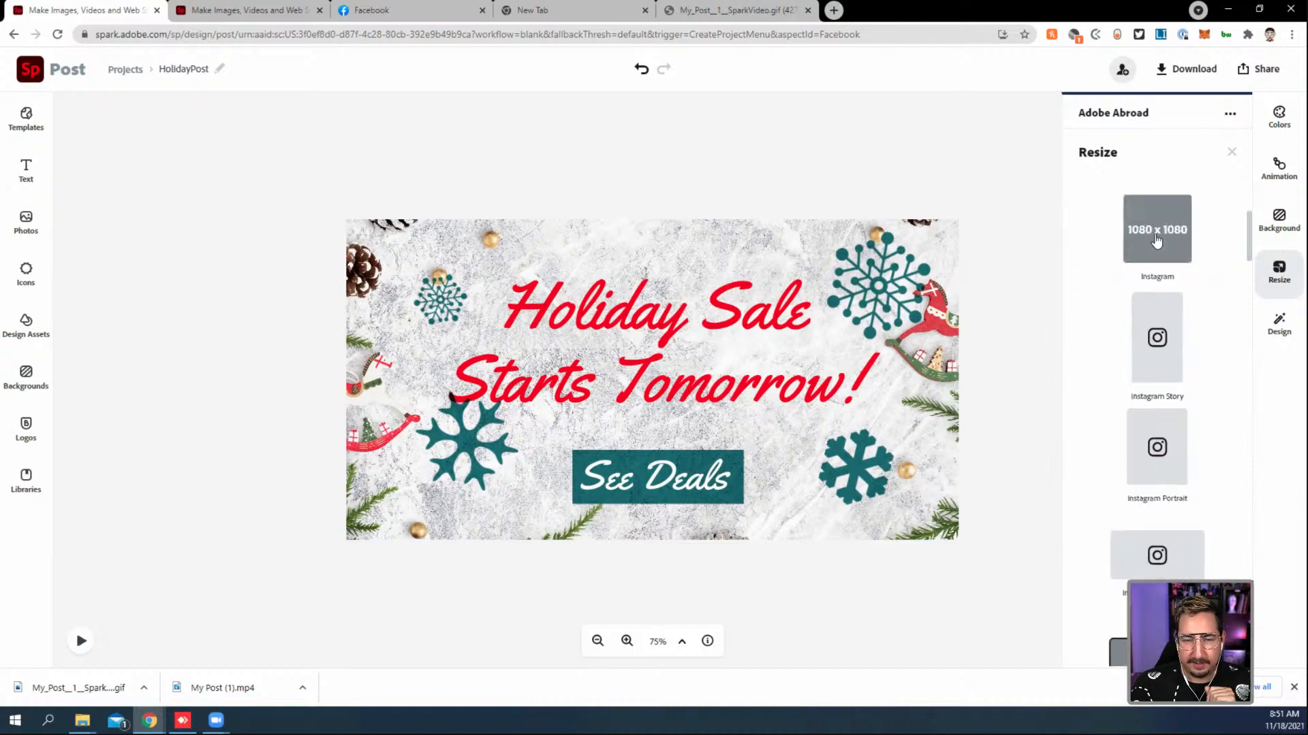
pyautogui.click(1156, 235)
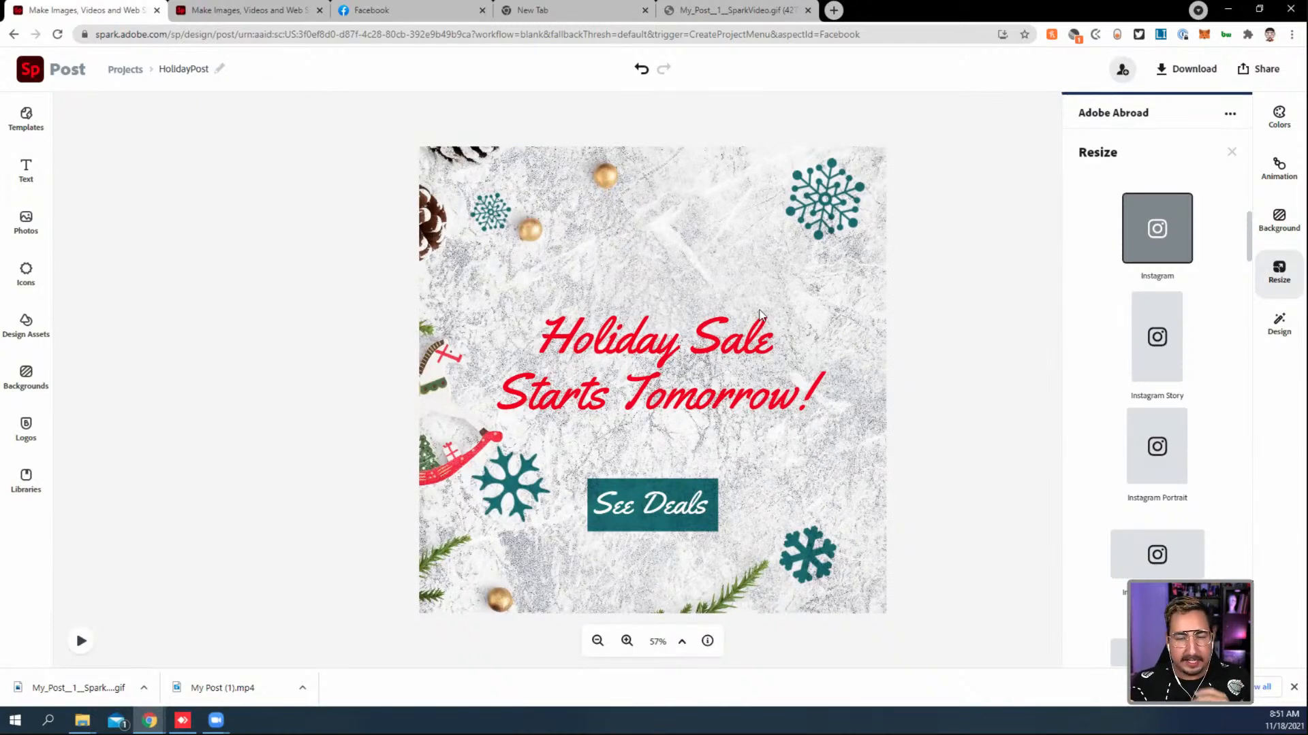
# Step: Set the background photo's size to 0 and shift it left within the square canvas
pyautogui.click(477, 208)
pyautogui.click(623, 183)
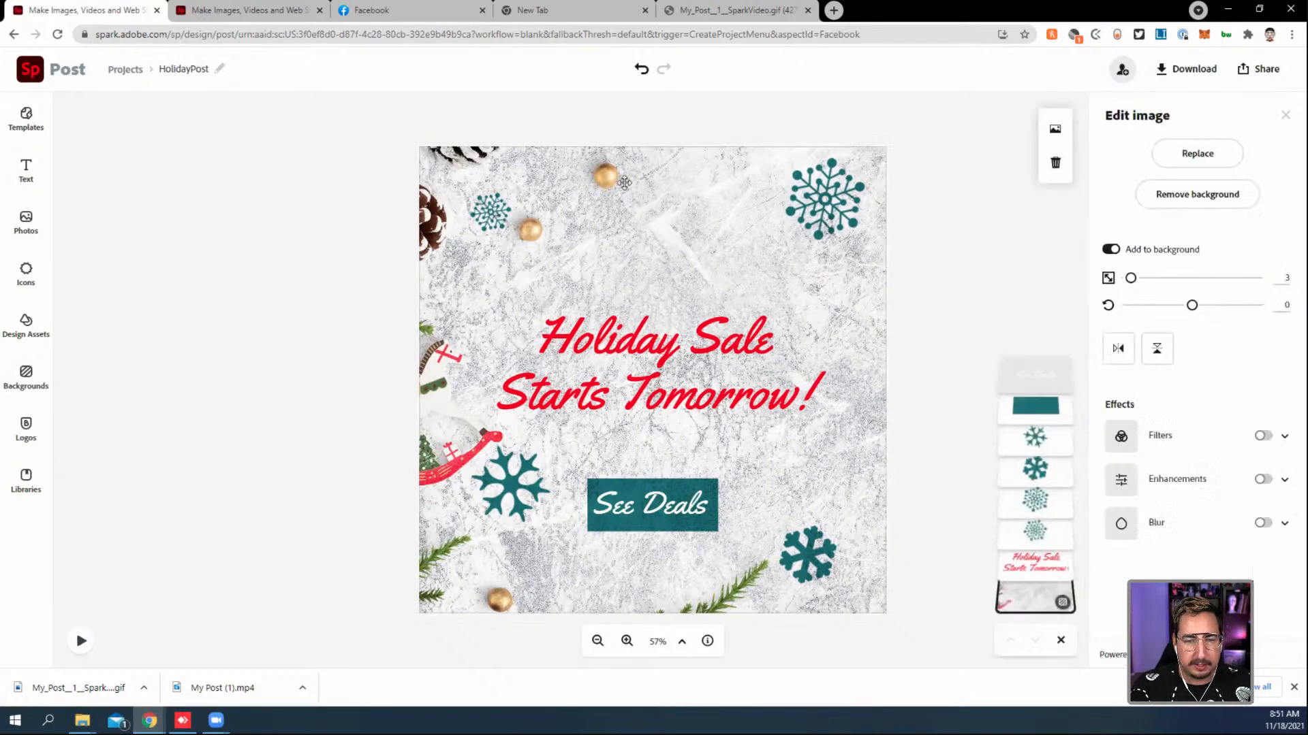
pyautogui.moveTo(1131, 279); pyautogui.dragTo(1110, 281)
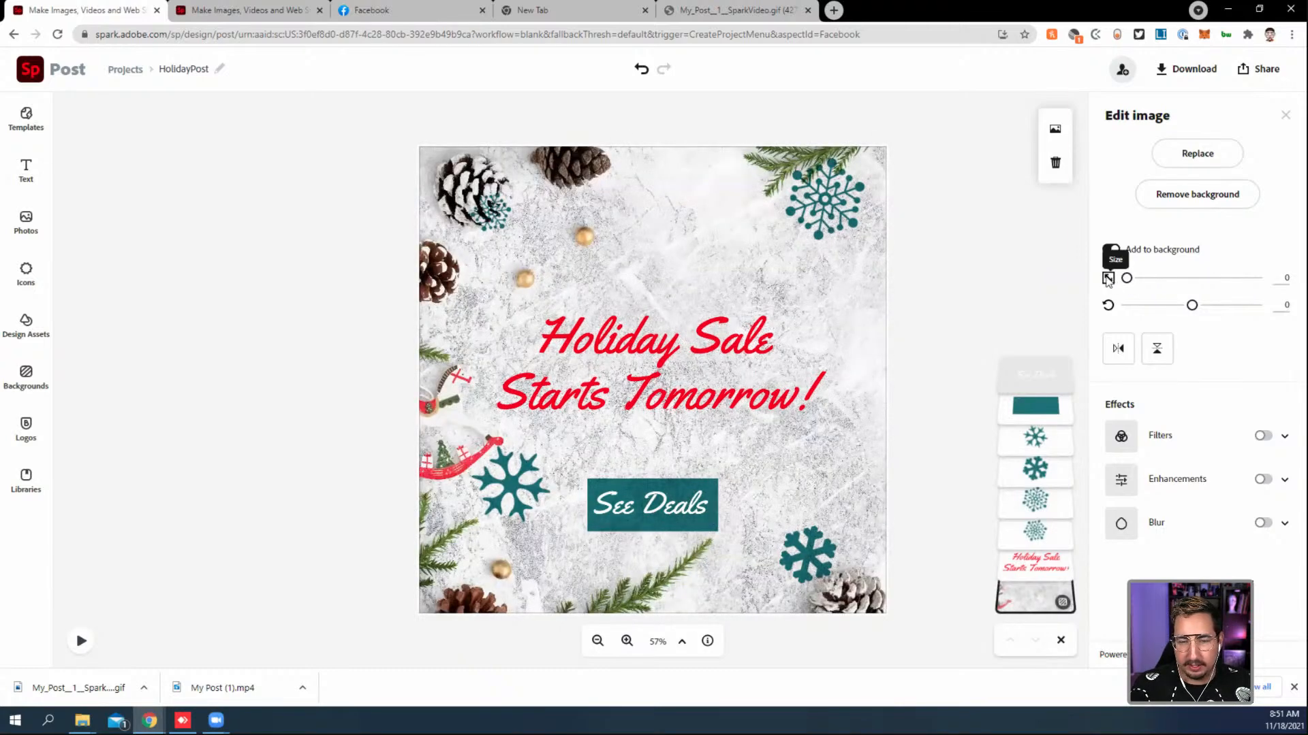
pyautogui.moveTo(709, 263); pyautogui.dragTo(543, 265)
# Step: Enlarge the small snowflake in the design's upper-left corner and nudge the upper-right snowflake slightly down and left
pyautogui.click(500, 224)
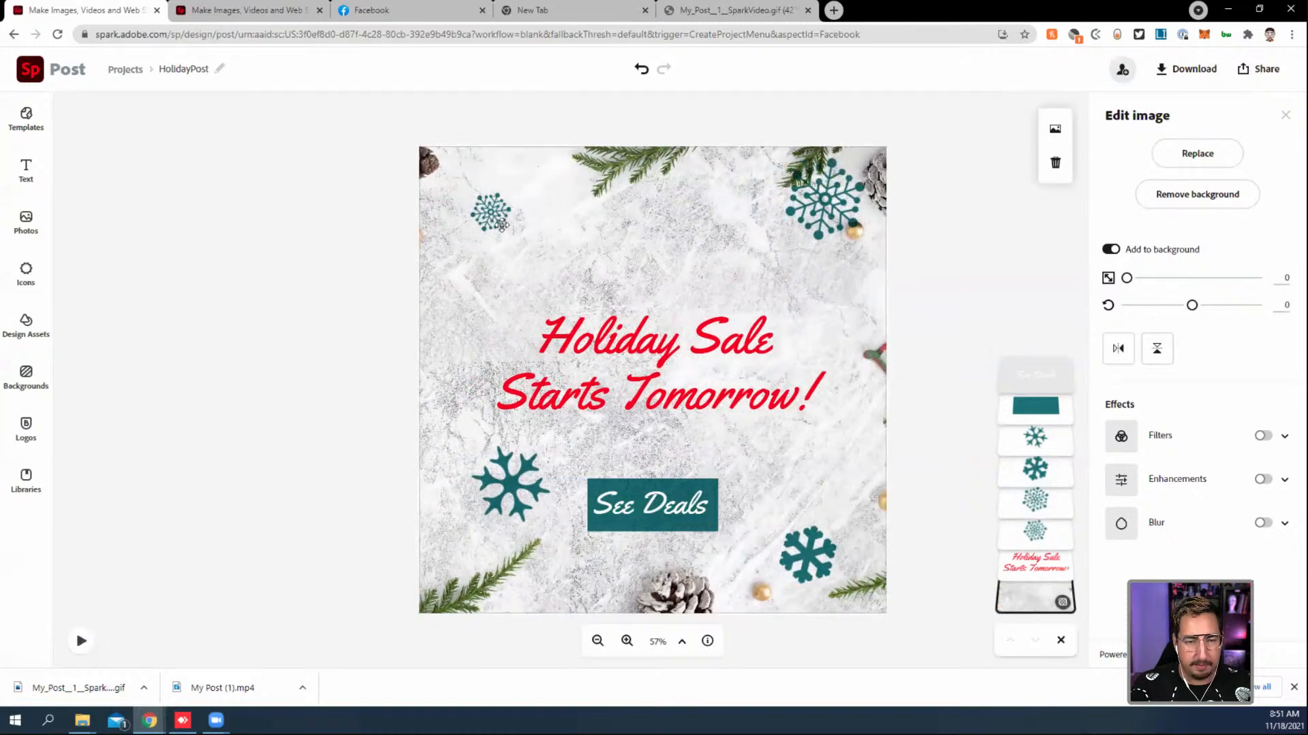
pyautogui.moveTo(518, 215)
pyautogui.mouseDown()
pyautogui.moveTo(598, 216)
pyautogui.moveTo(508, 210)
pyautogui.mouseUp()
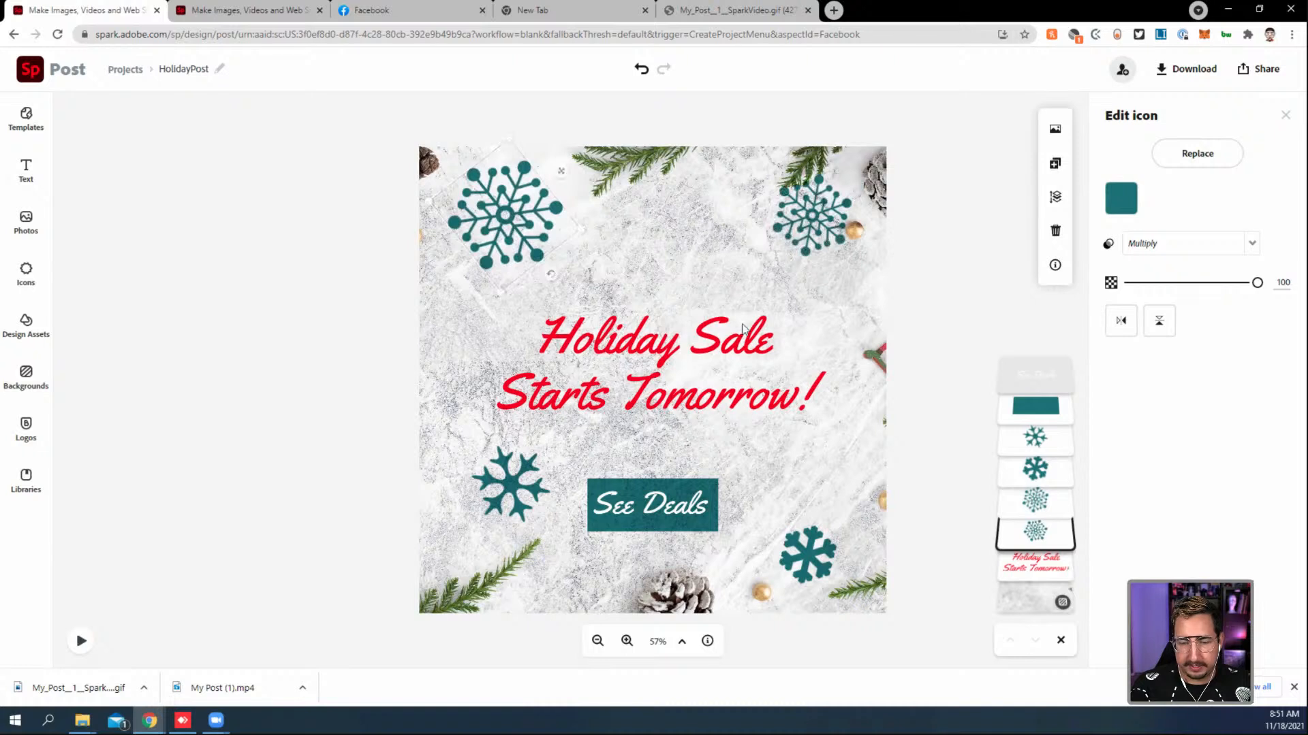
# Step: Break the headline into four lines, Holiday / Sale / Starts / Tomorrow!, and raise it above the See Deals button
pyautogui.click(726, 343)
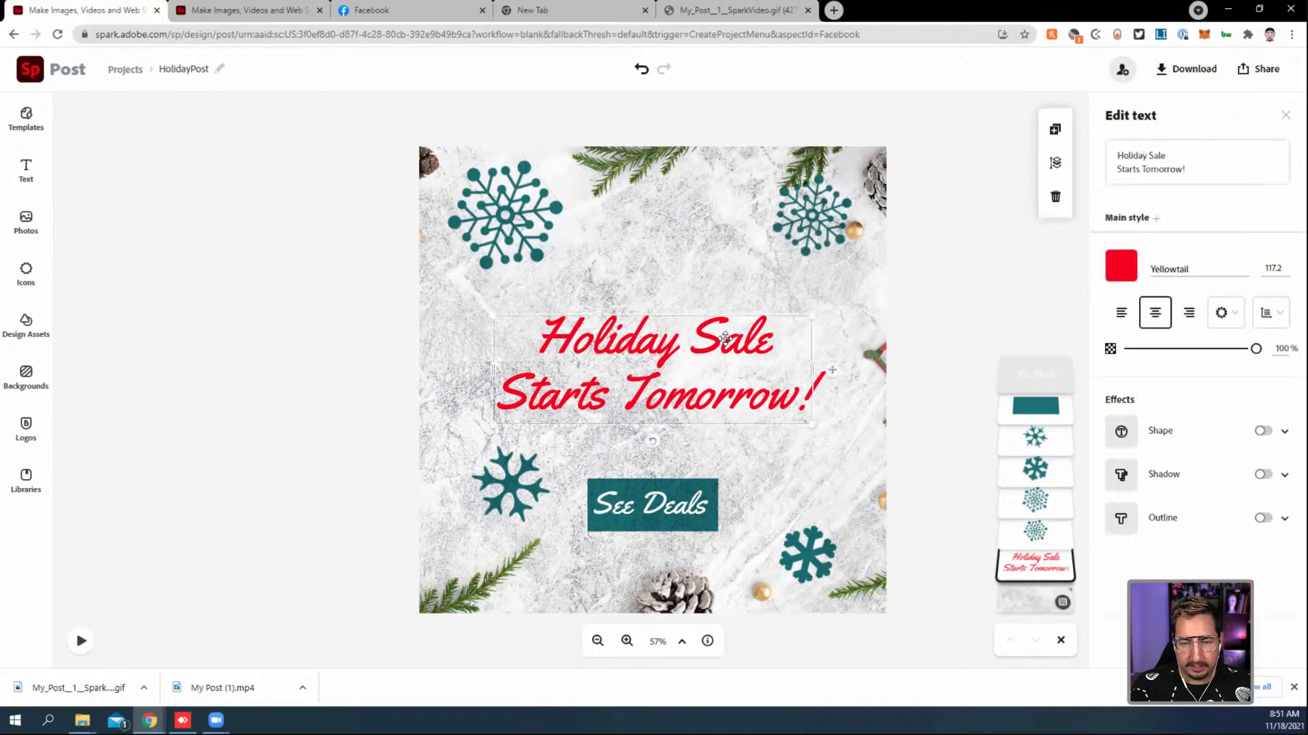
pyautogui.click(1149, 156)
pyautogui.press('Return')
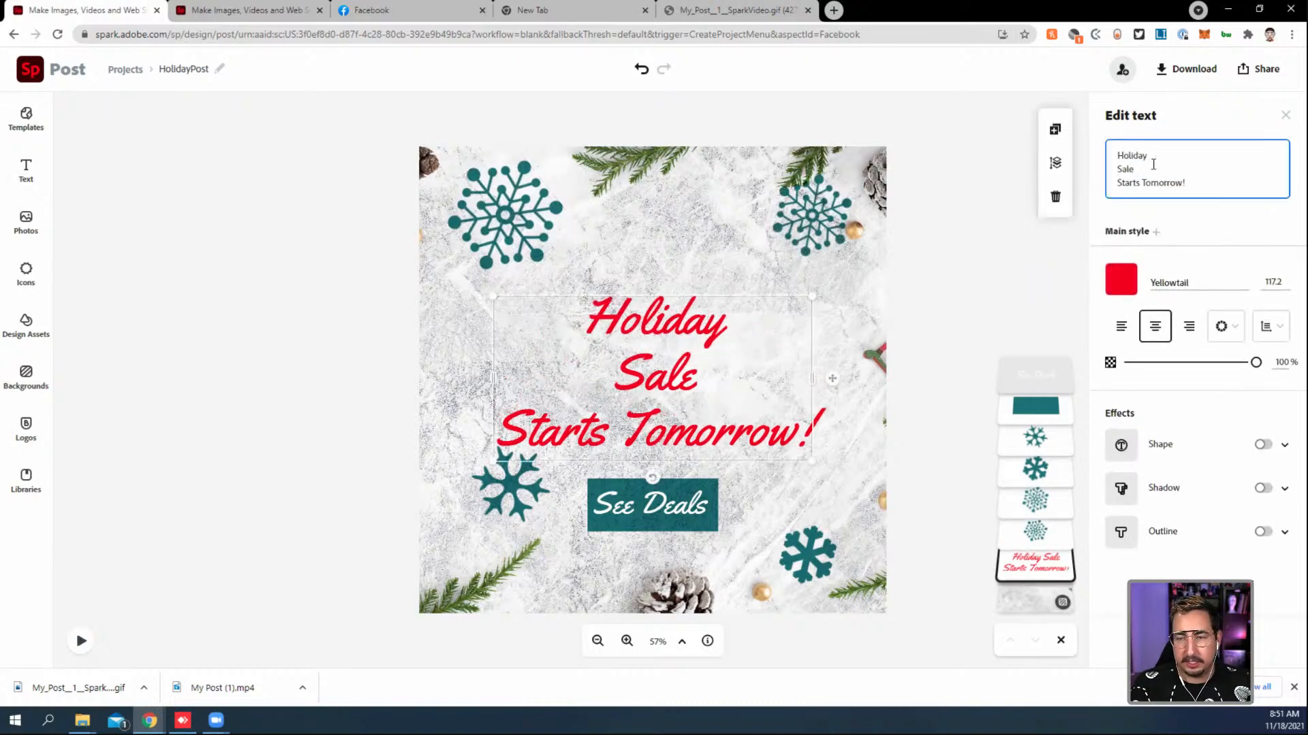
pyautogui.click(1142, 183)
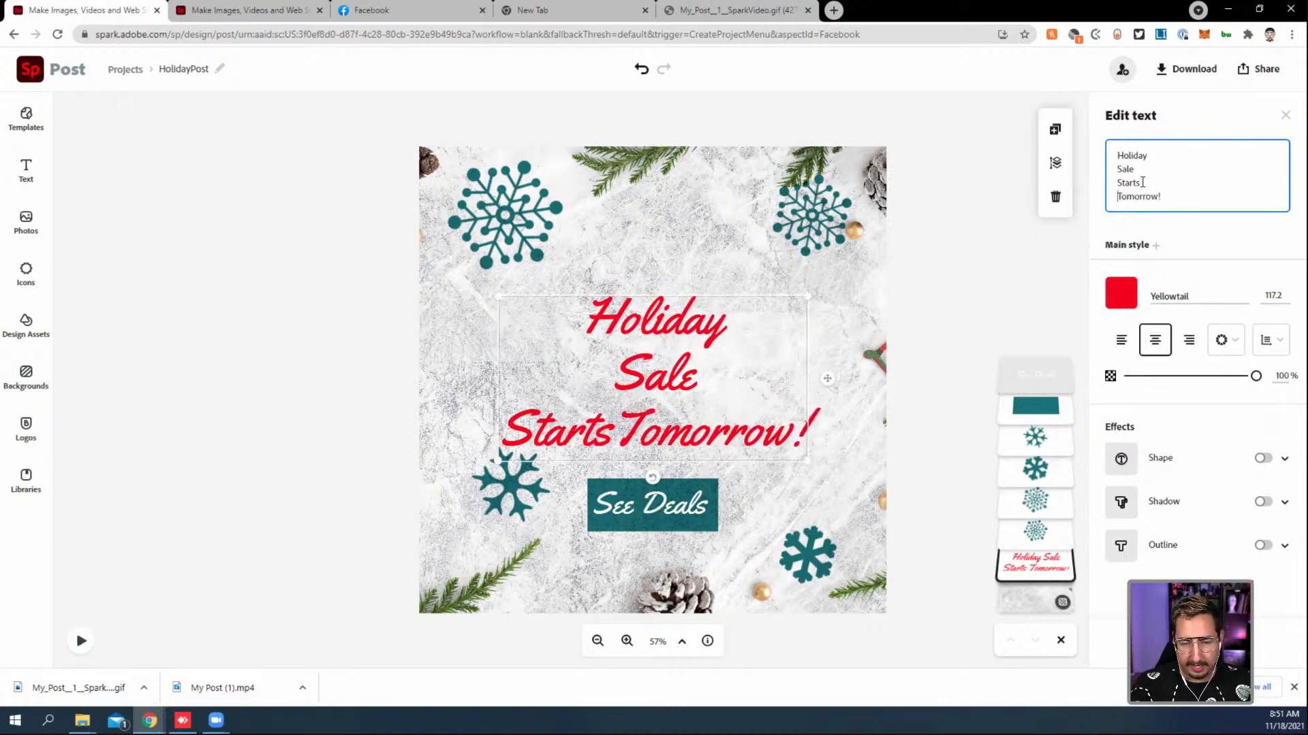
pyautogui.press('Return')
pyautogui.click(645, 360)
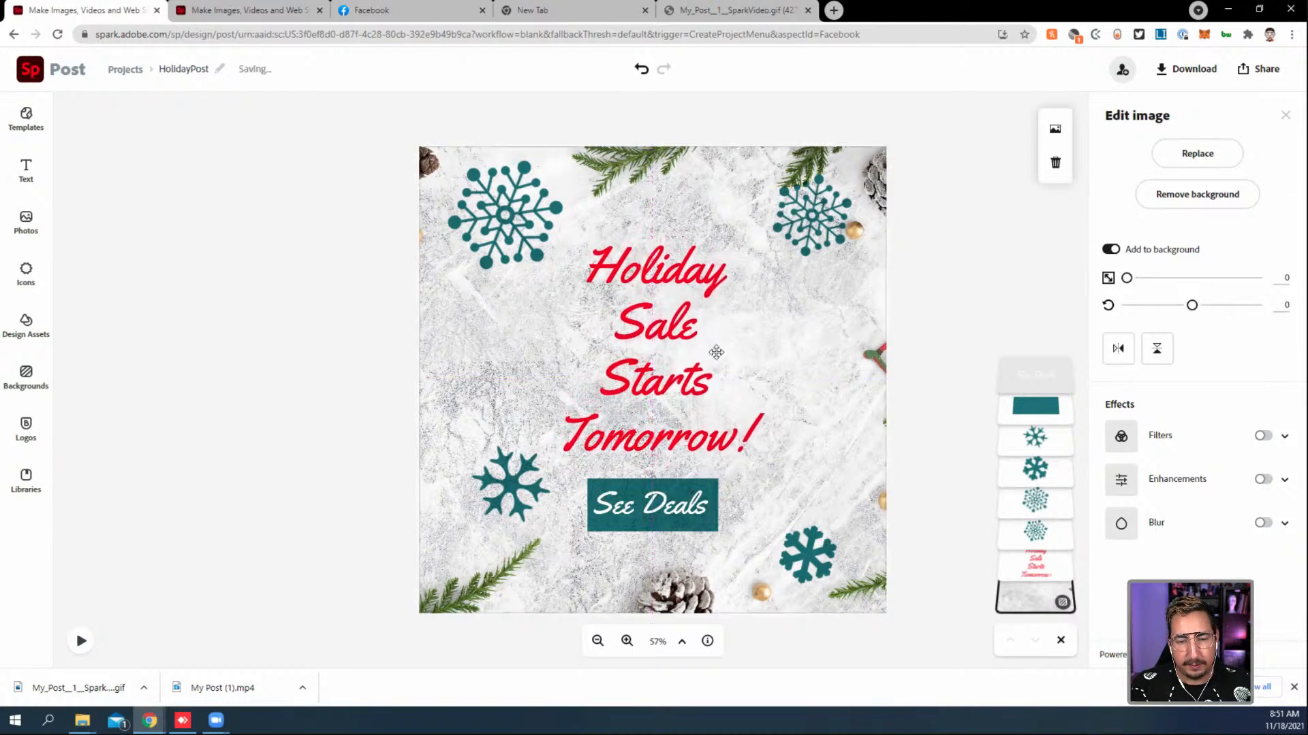
# Step: Put "Sale Starts" on one headline line and enlarge the three-line text to a font size of 161.5
pyautogui.click(673, 338)
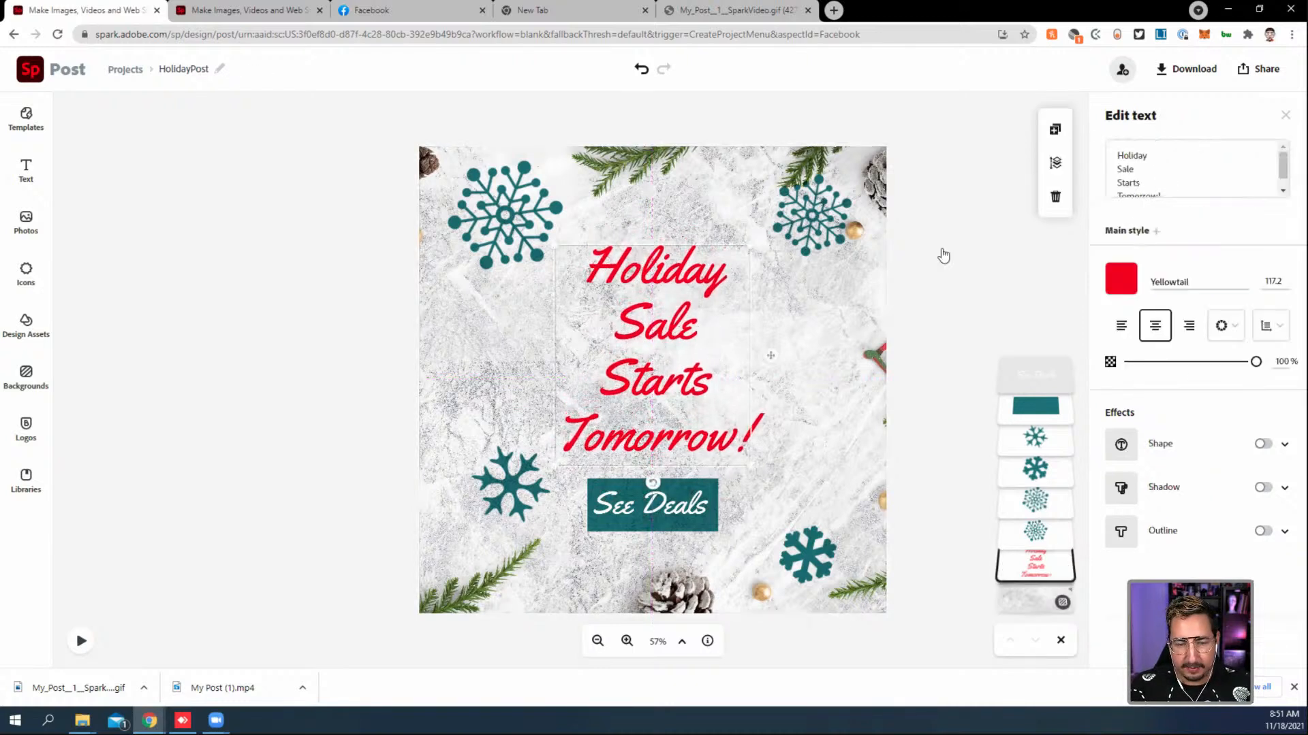
pyautogui.click(1113, 177)
pyautogui.press('BackSpace')
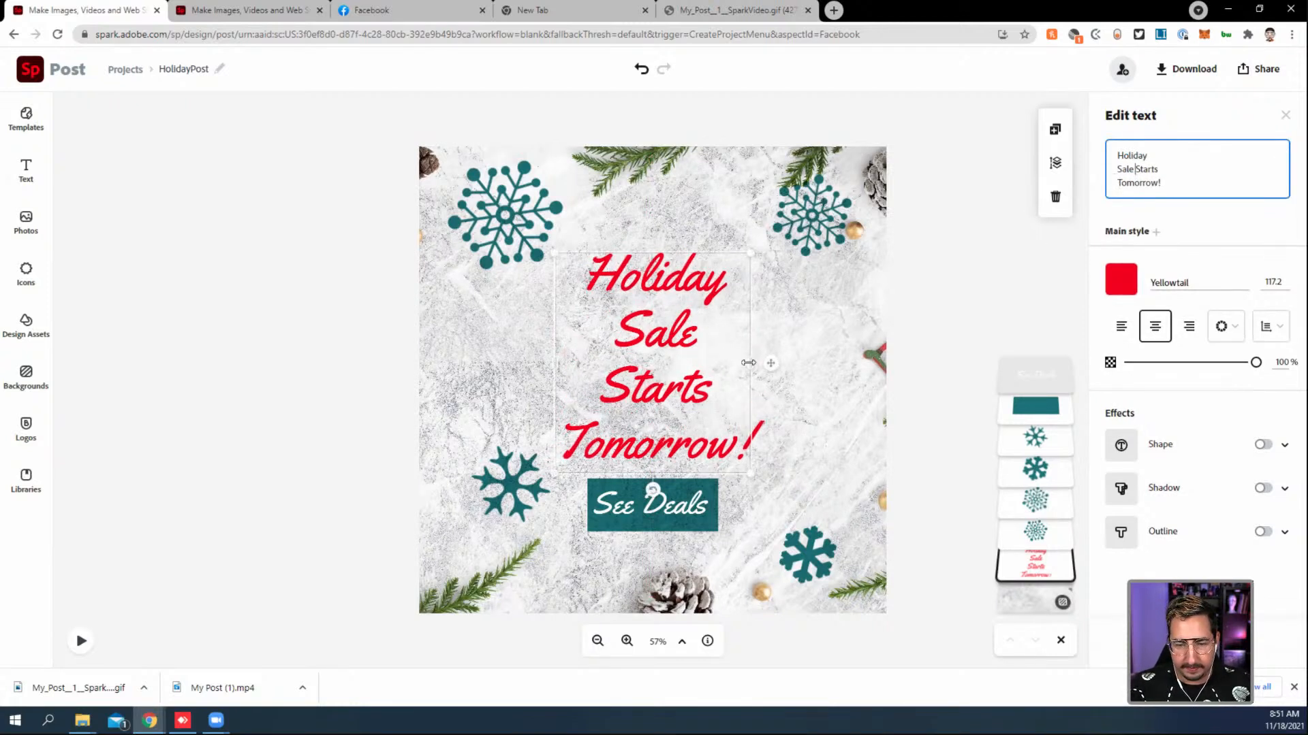
pyautogui.moveTo(749, 363); pyautogui.dragTo(856, 361)
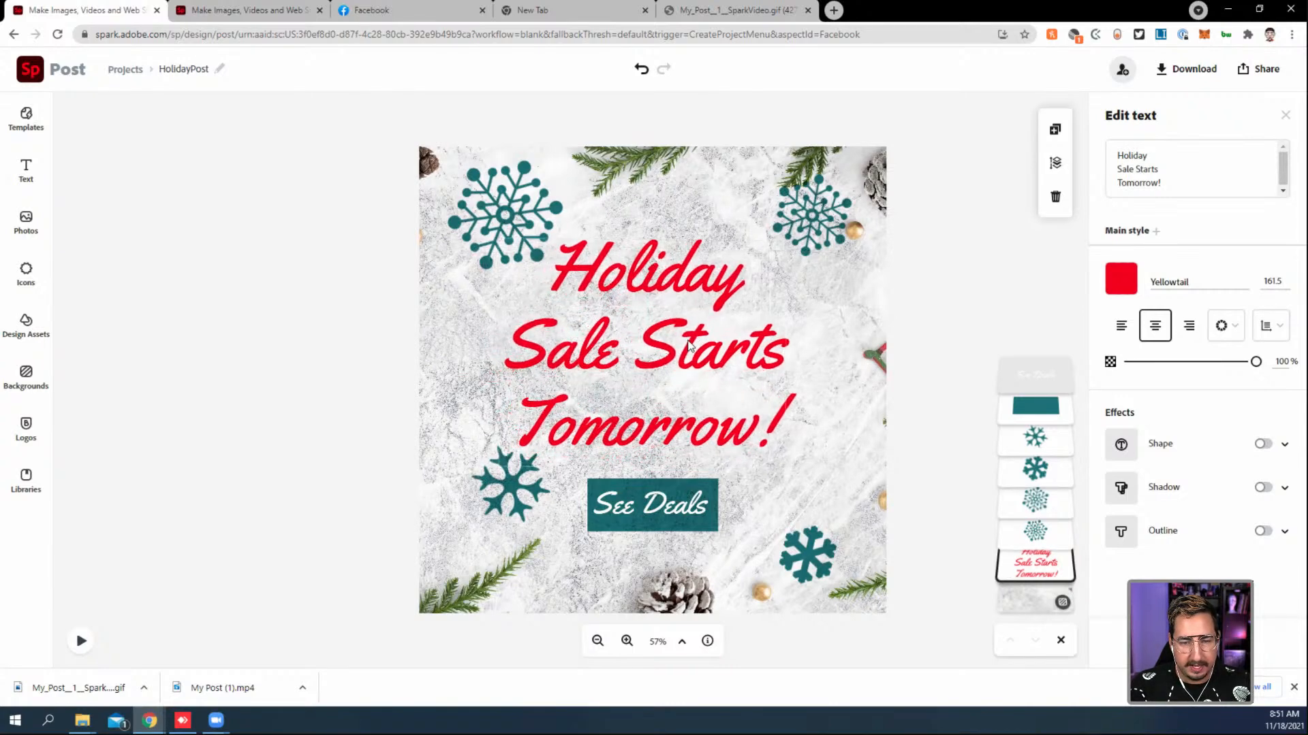
# Step: Move the large upper-left snowflake right to touch "Holiday" and lower the upper-right snowflake to overlap the end of "Starts"
pyautogui.moveTo(541, 213); pyautogui.dragTo(572, 218)
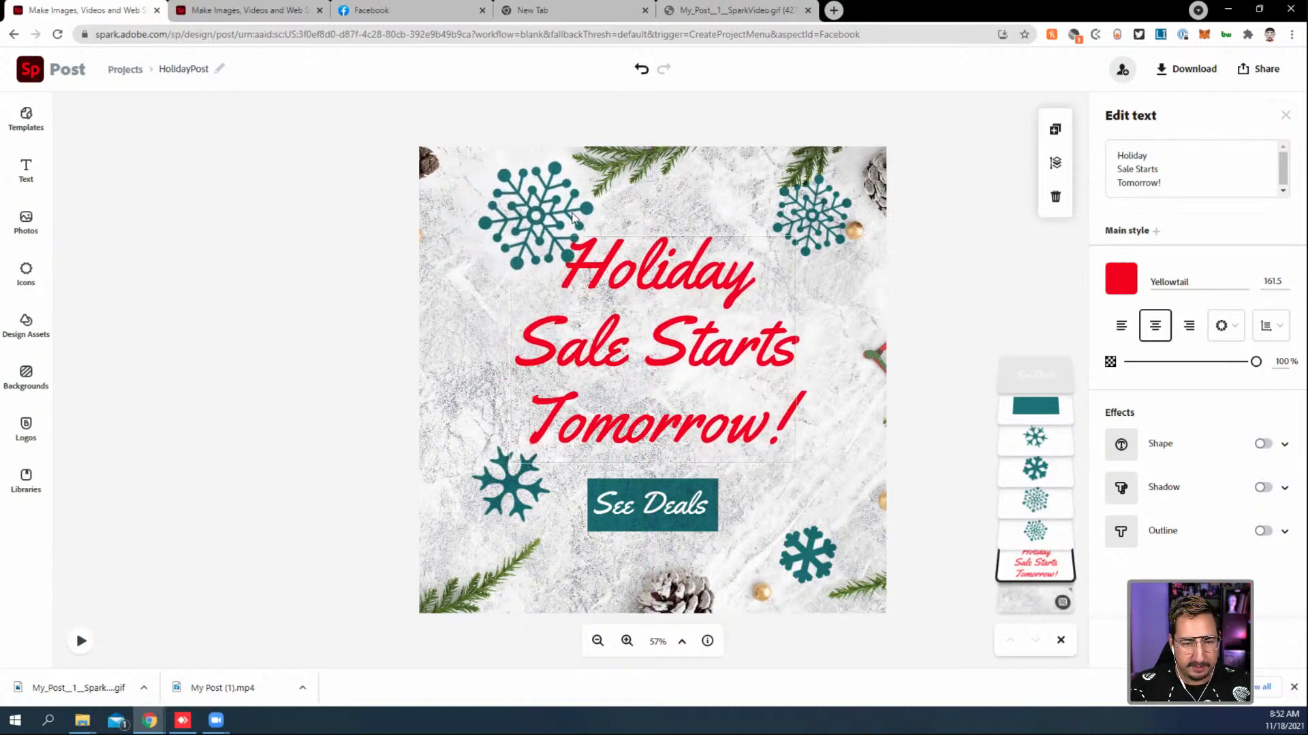
pyautogui.moveTo(839, 243); pyautogui.dragTo(837, 343)
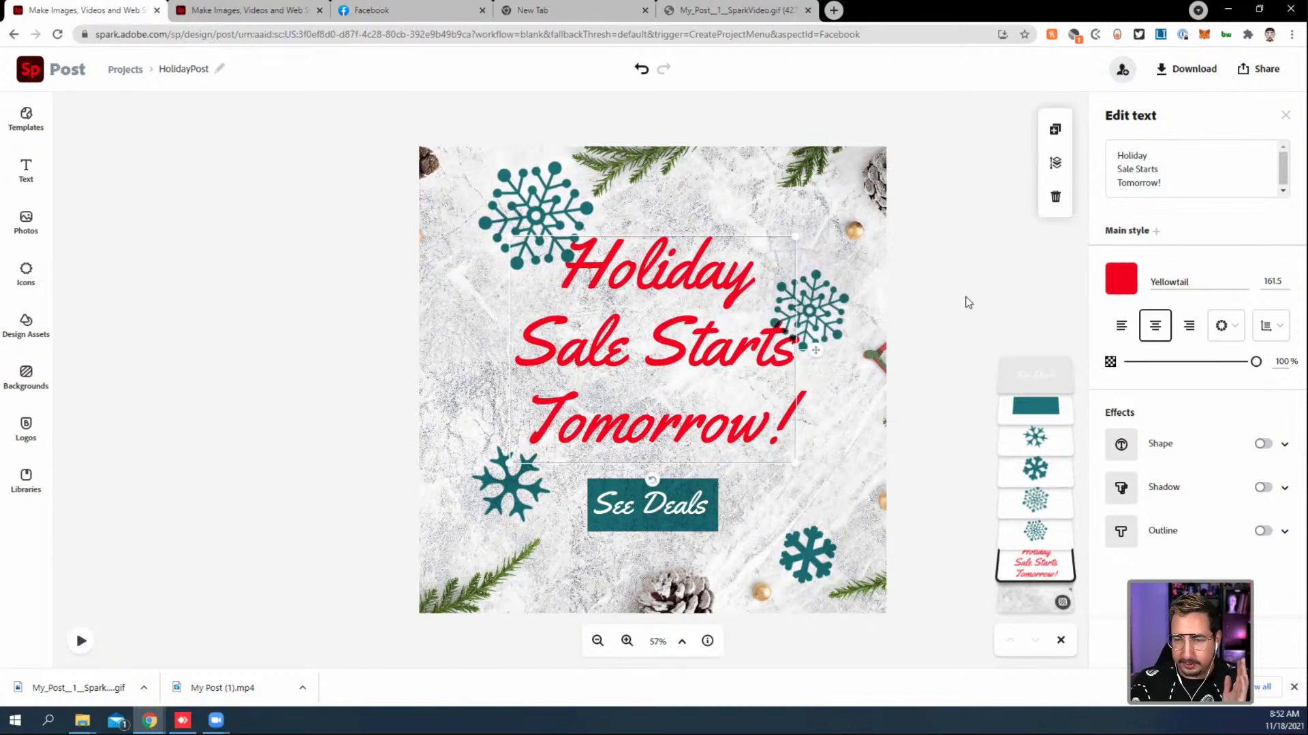
# Step: Preview the animation of the square design and stop the playback
pyautogui.click(80, 640)
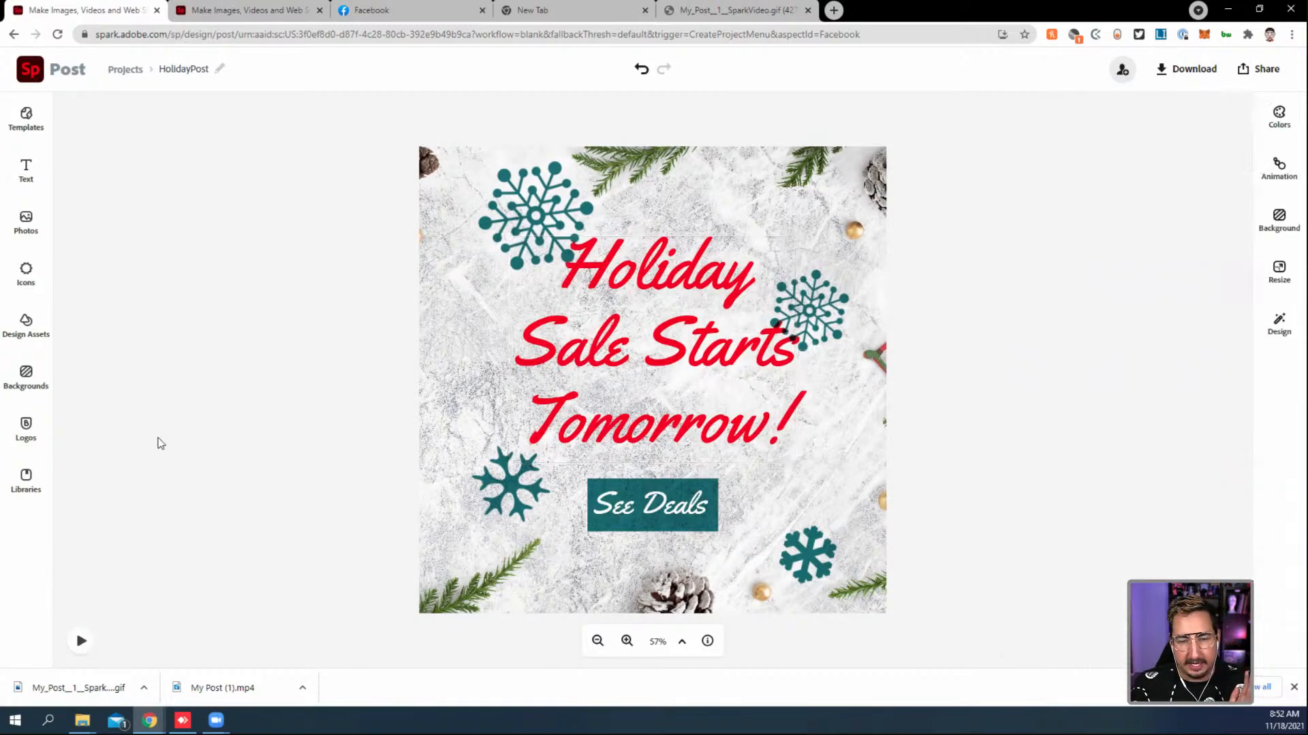
pyautogui.click(79, 642)
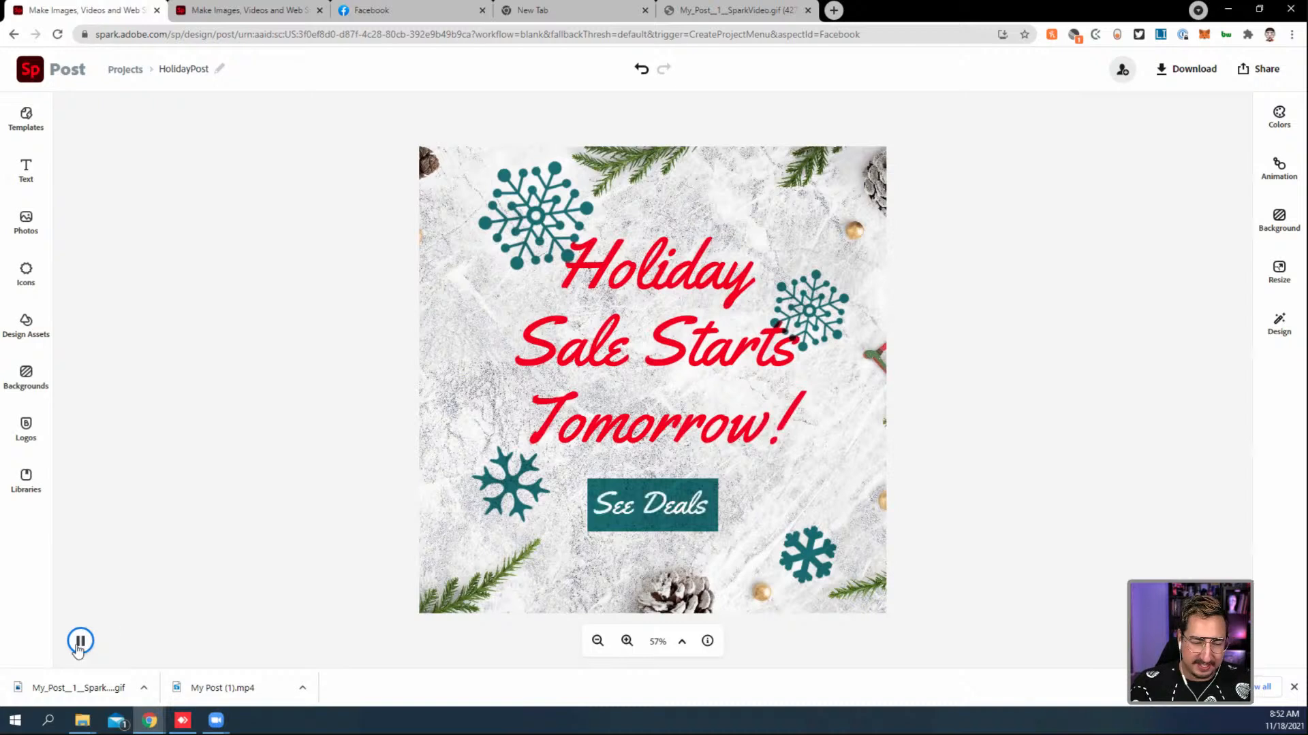
pyautogui.click(80, 644)
# Step: Try the Blur photo animation on the design, and apply the Fade text animation instead
pyautogui.click(671, 339)
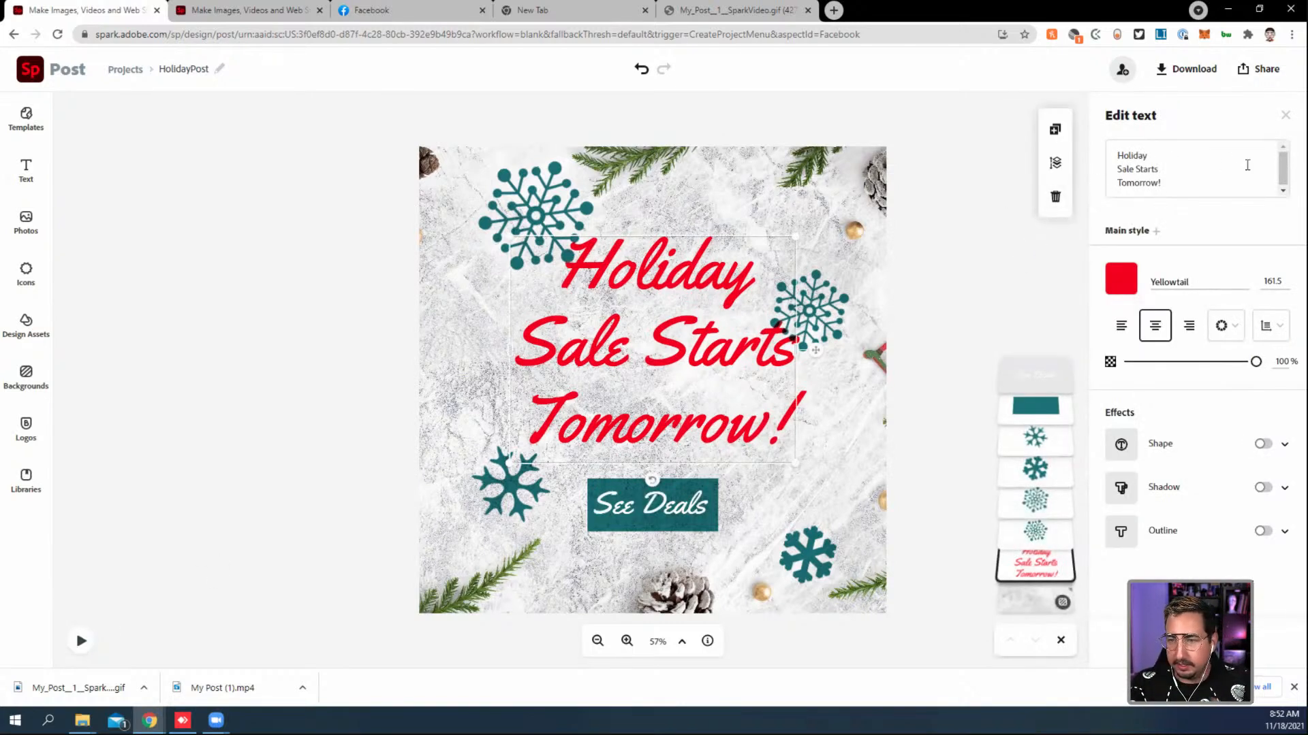
pyautogui.click(1285, 116)
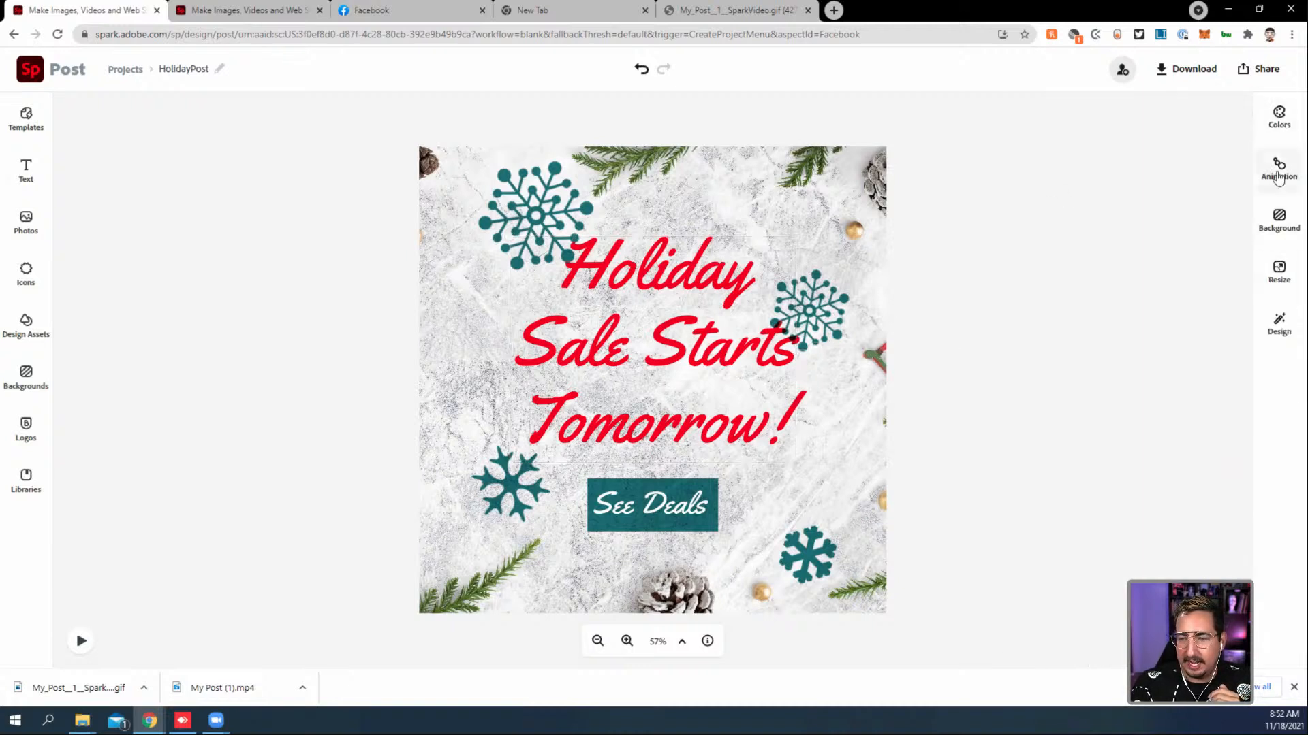
pyautogui.click(1279, 169)
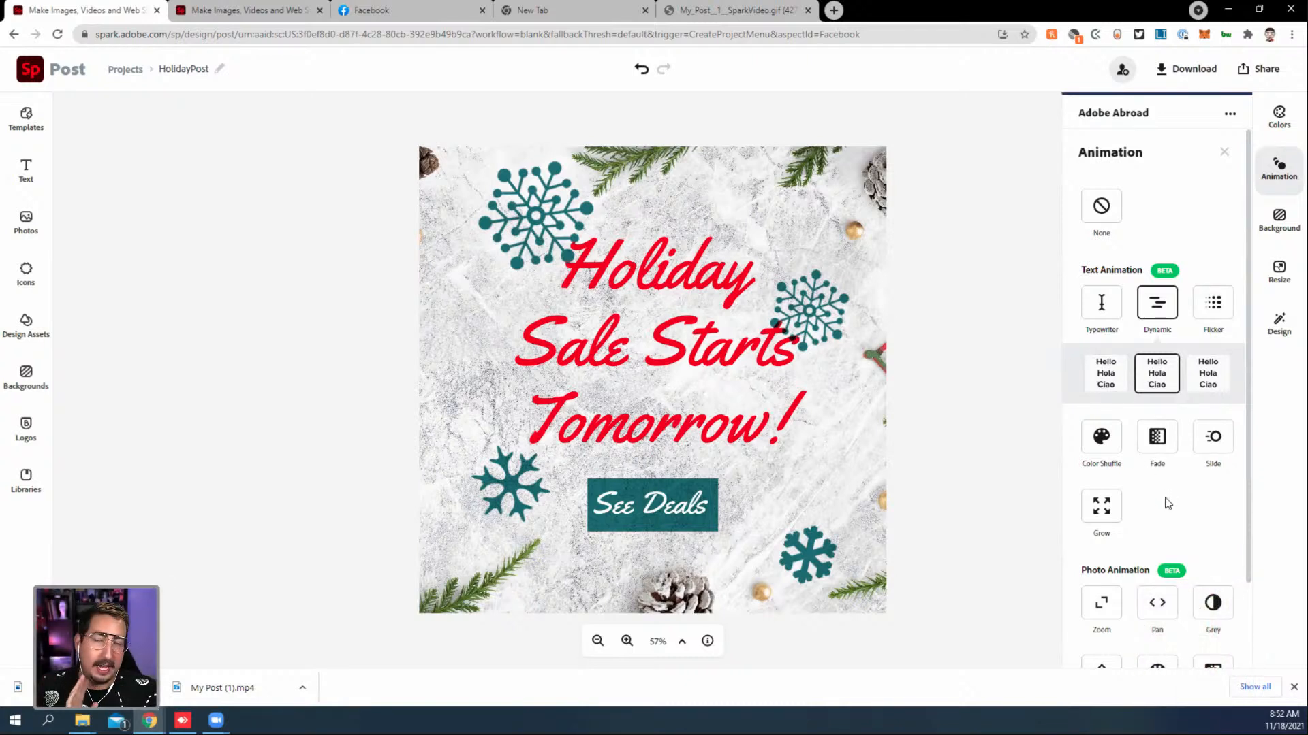
pyautogui.scroll(-2, 1168, 503)
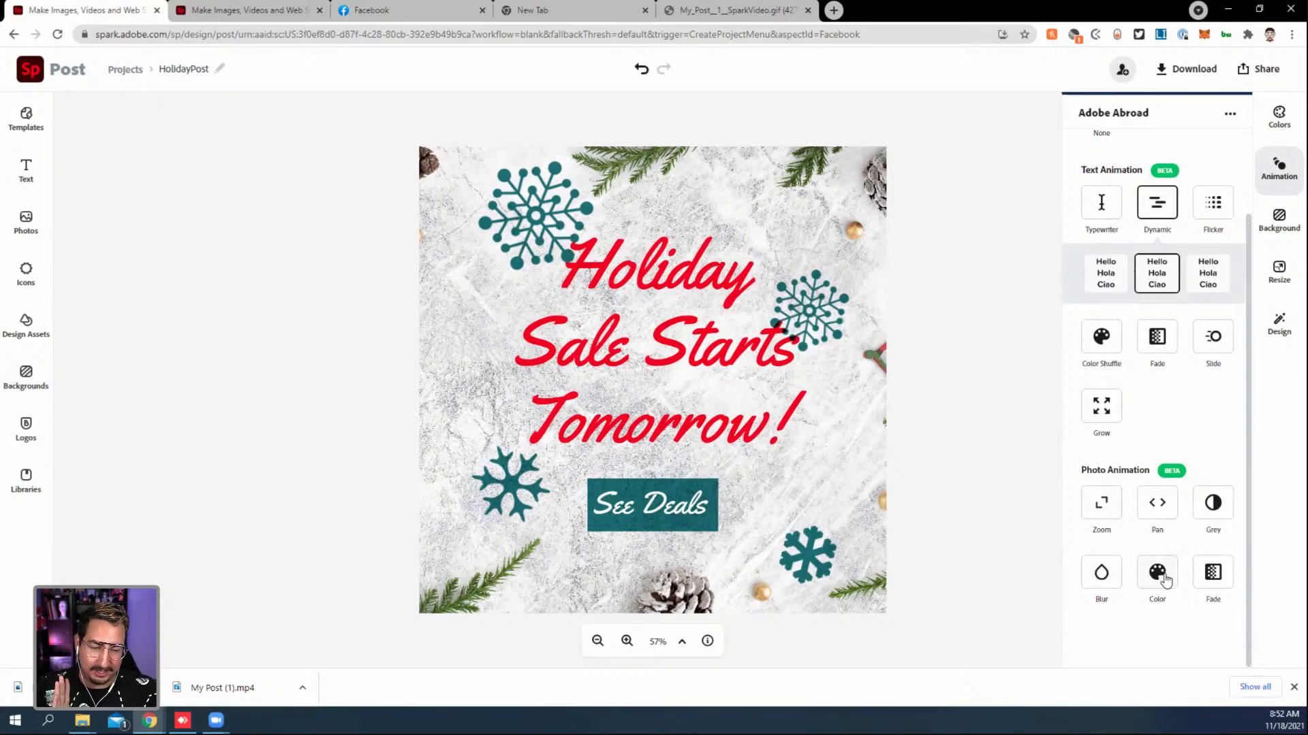
pyautogui.click(1101, 576)
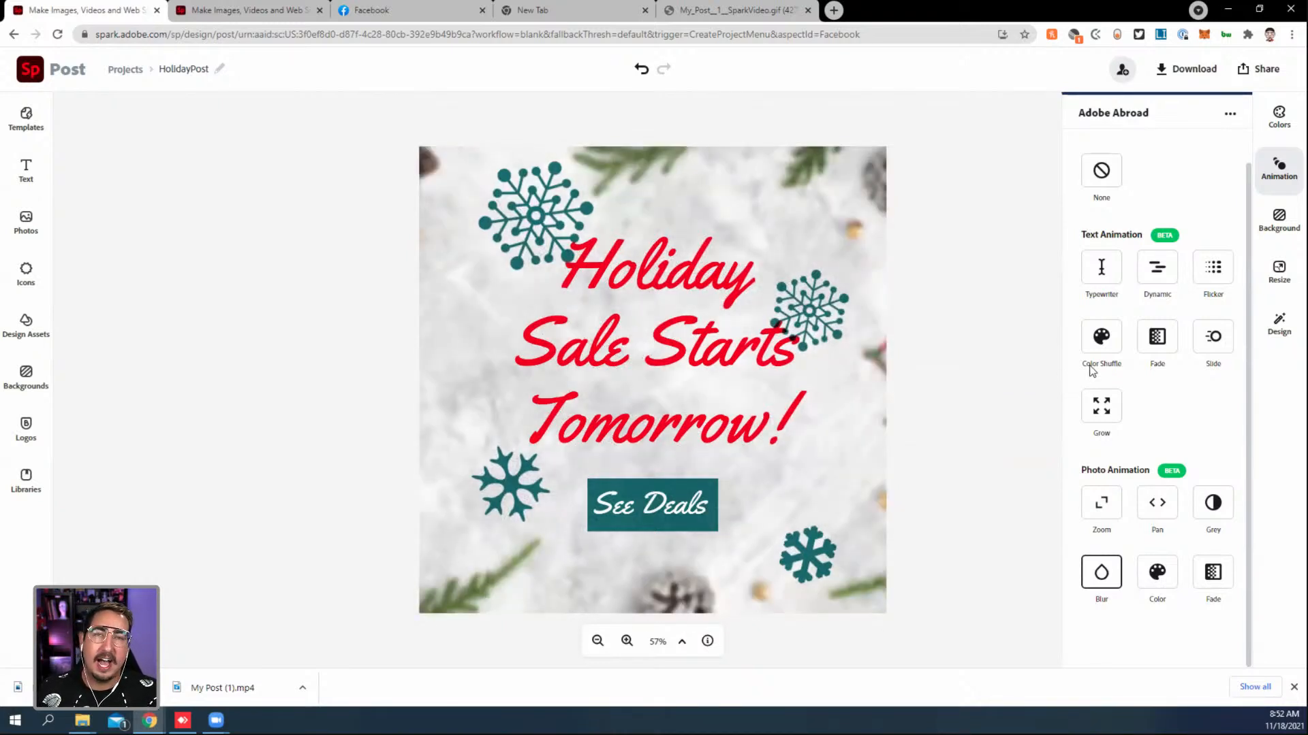
pyautogui.click(1155, 348)
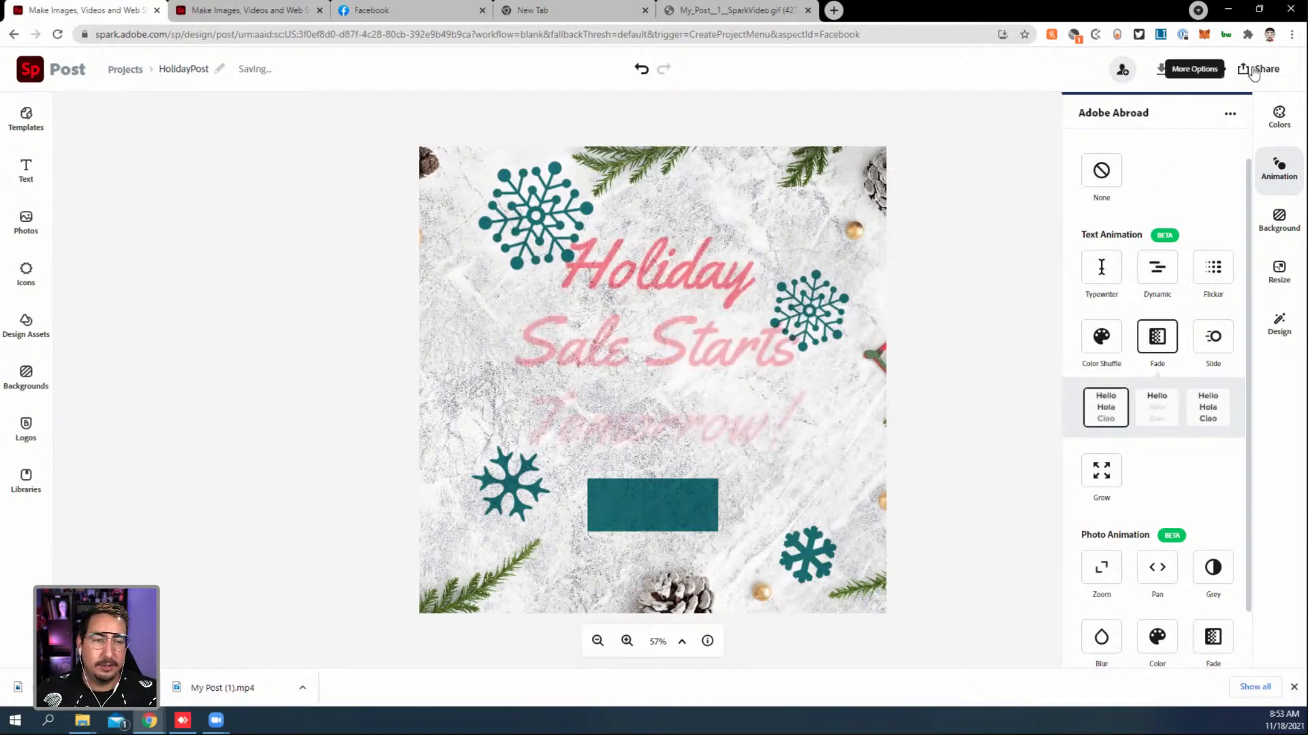
# Step: Check the sharing options and download the square design as an MP4 Video (720p)
pyautogui.click(1253, 70)
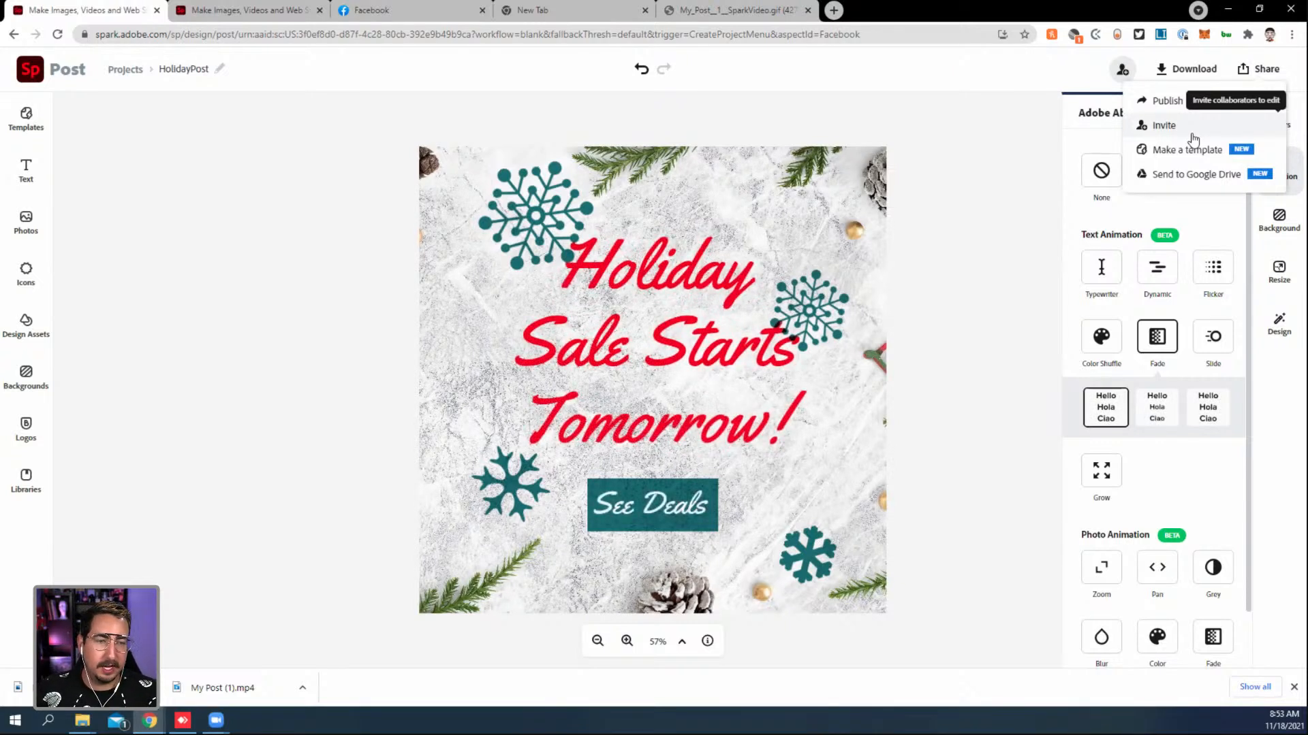
pyautogui.click(1180, 73)
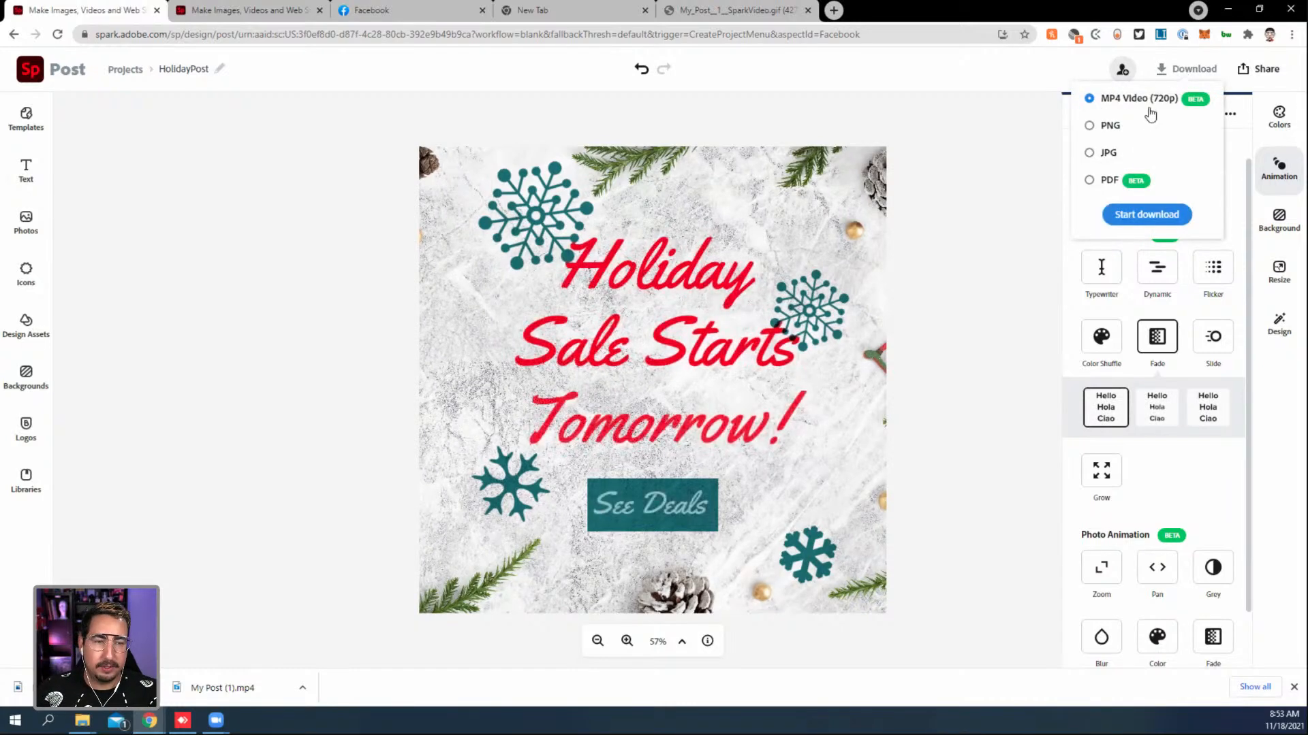
pyautogui.click(1151, 215)
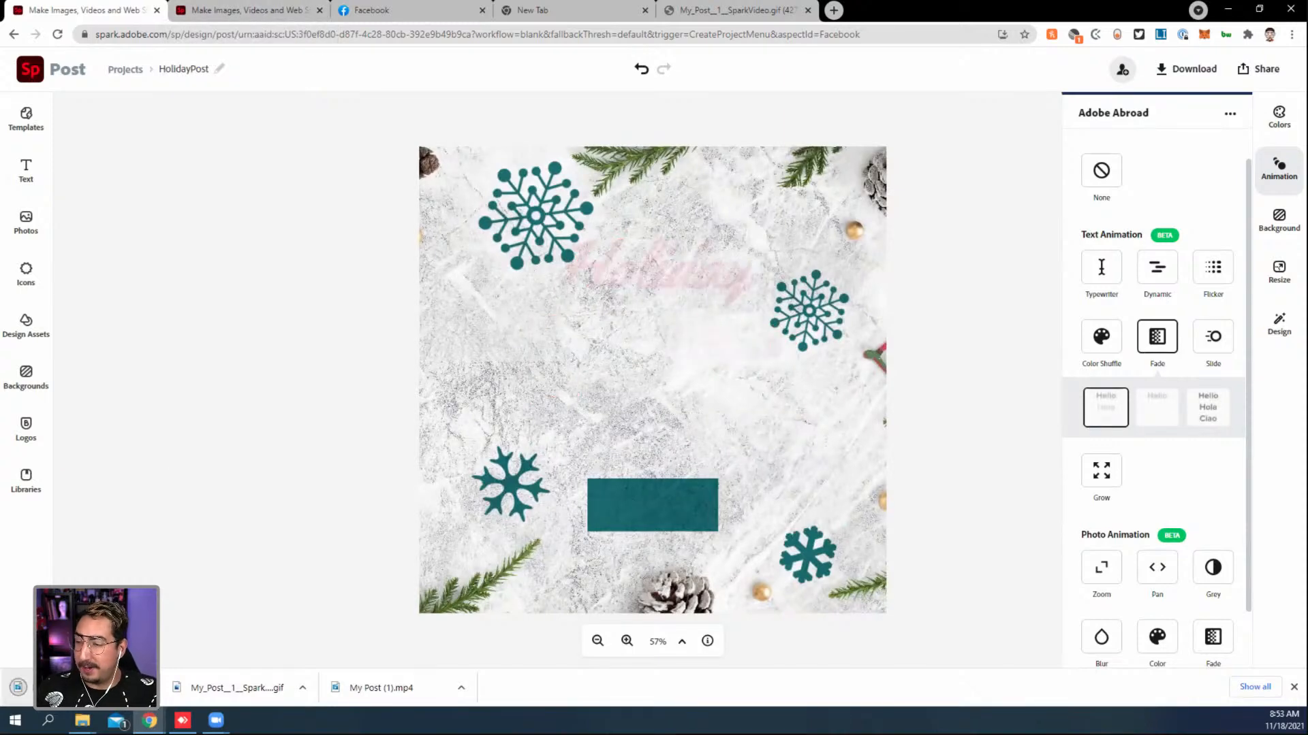
# Step: Switch to the convert-to-gif quick action and reload spark.adobe.com/tools/convert-to-gif for a new conversion
pyautogui.click(256, 11)
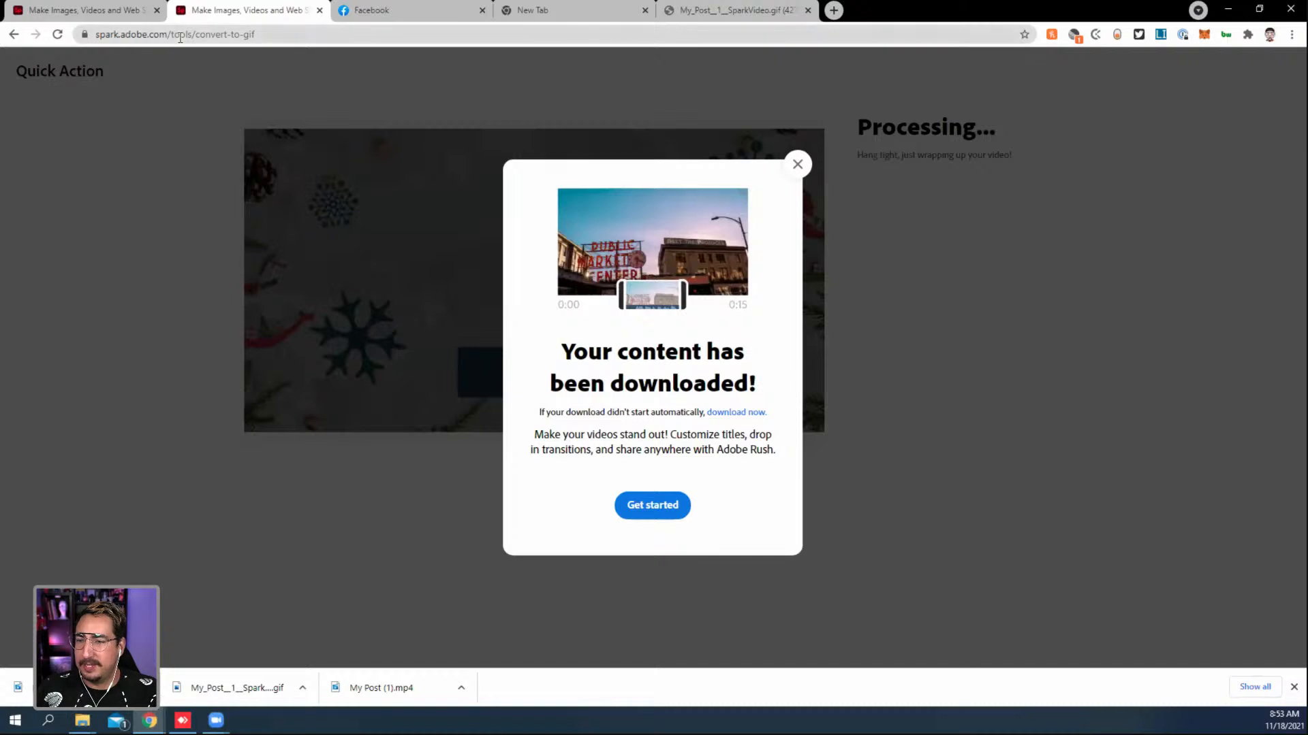
pyautogui.click(216, 39)
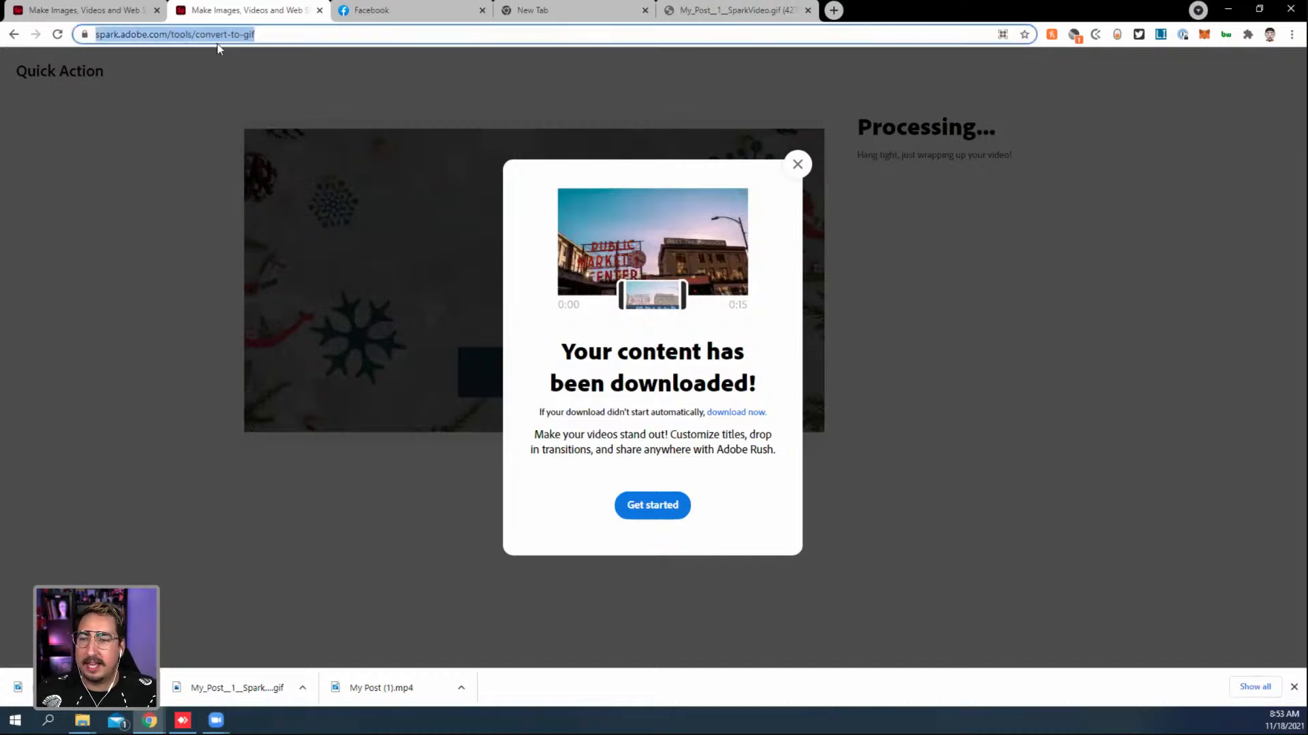
pyautogui.press('Return')
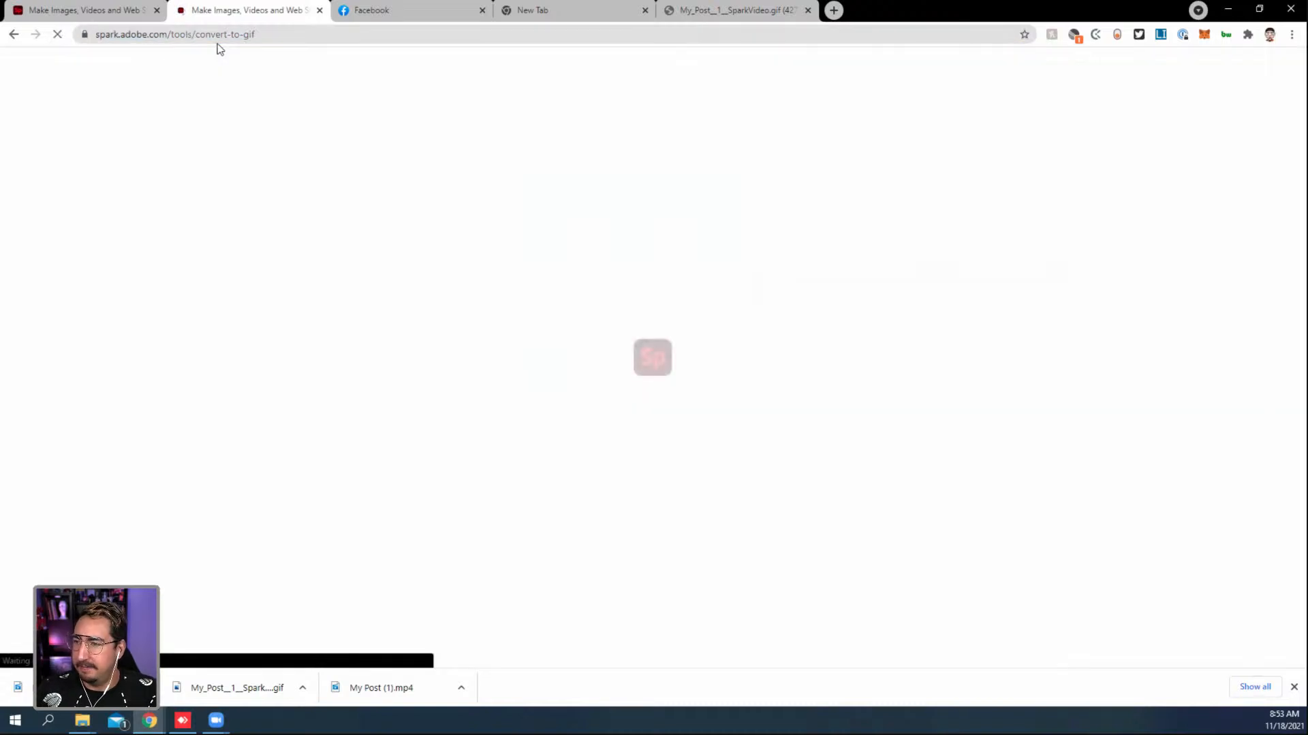
# Step: Upload HolidayPost.mp4 from the Downloads folder and download it as a GIF with Large file size and Square (1:1) size
pyautogui.click(217, 41)
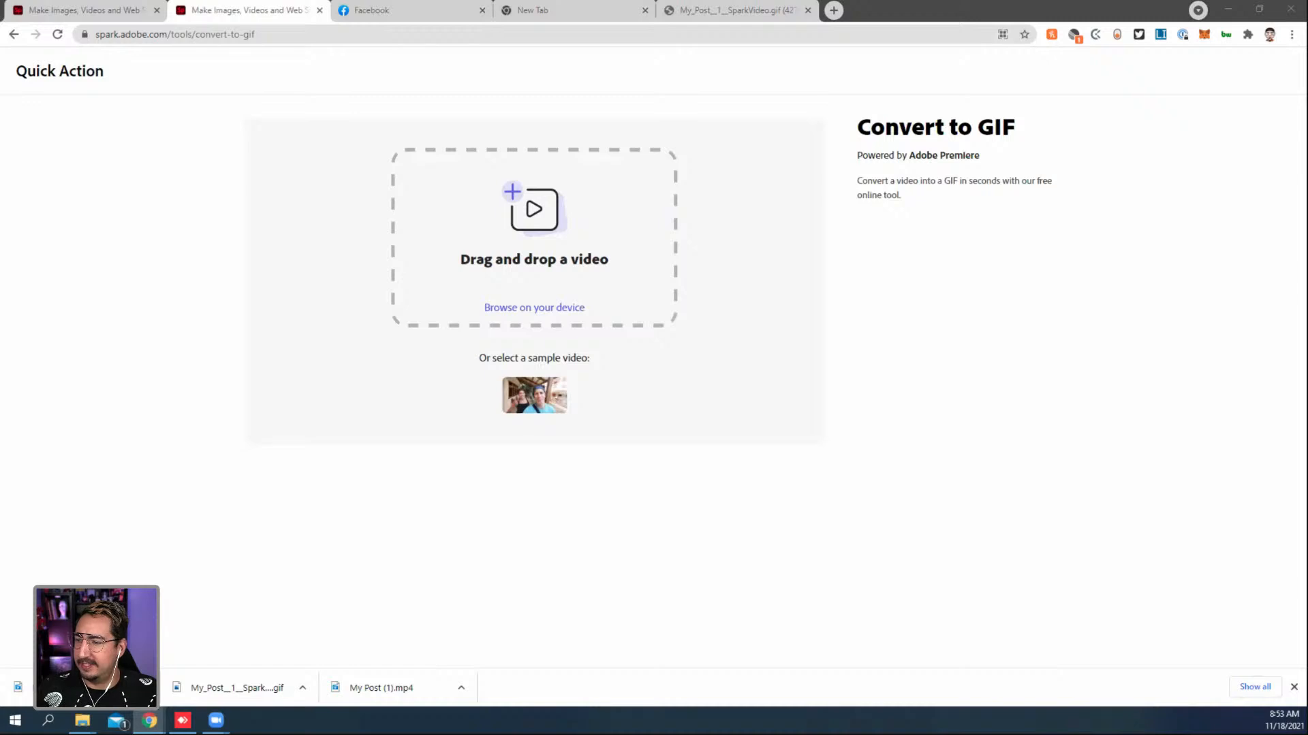
pyautogui.click(816, 403)
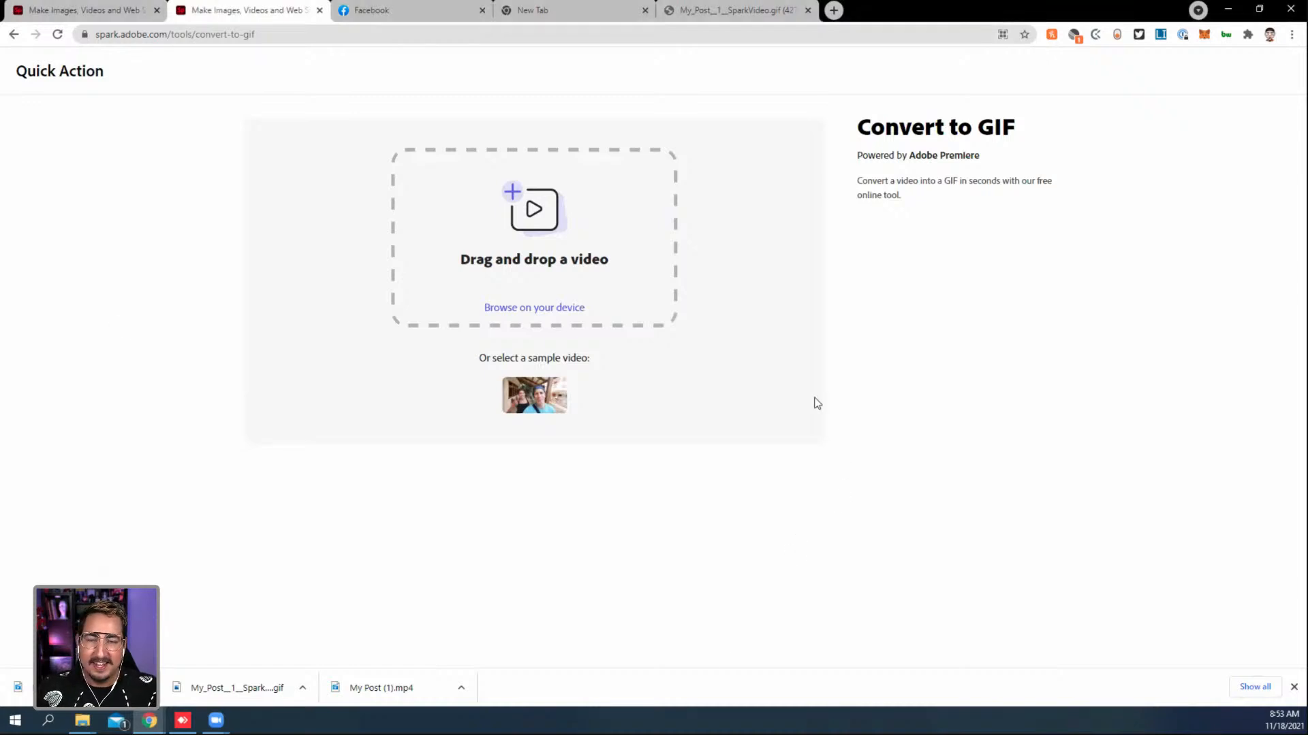
pyautogui.click(549, 312)
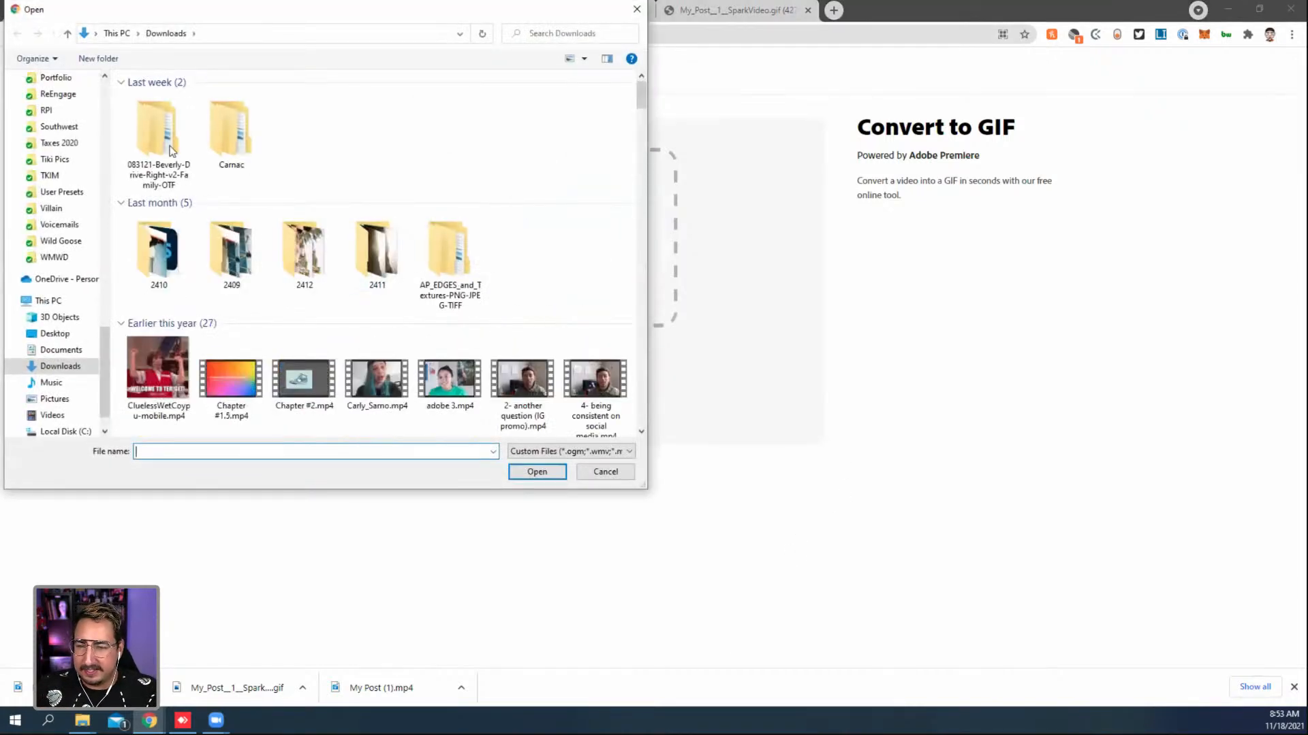
pyautogui.click(161, 128)
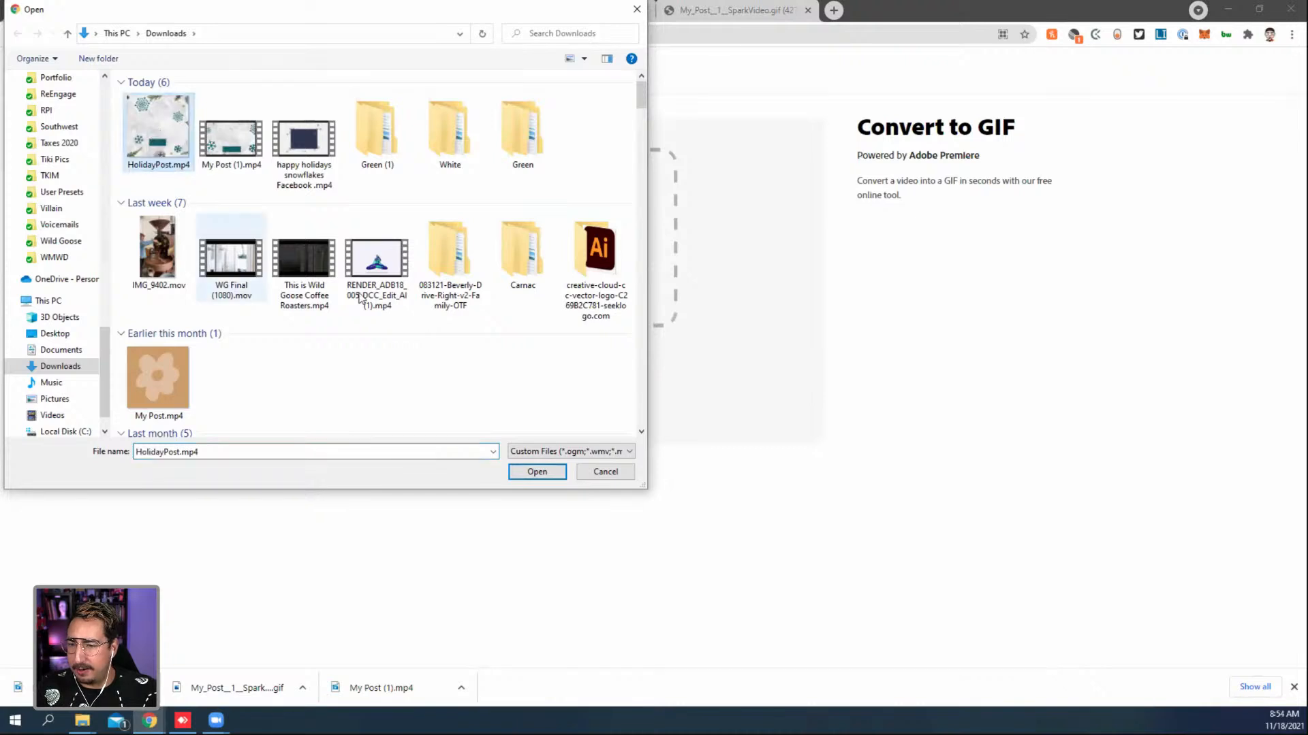
pyautogui.click(535, 472)
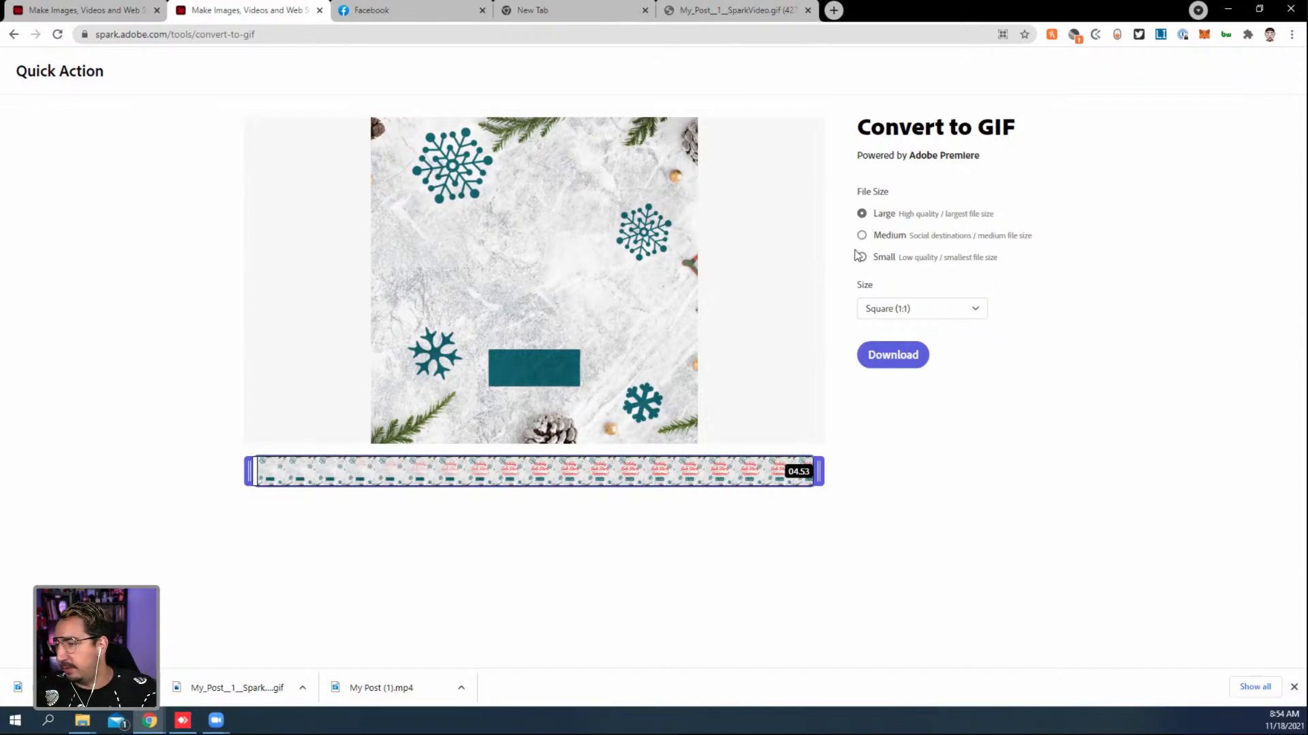
pyautogui.click(898, 359)
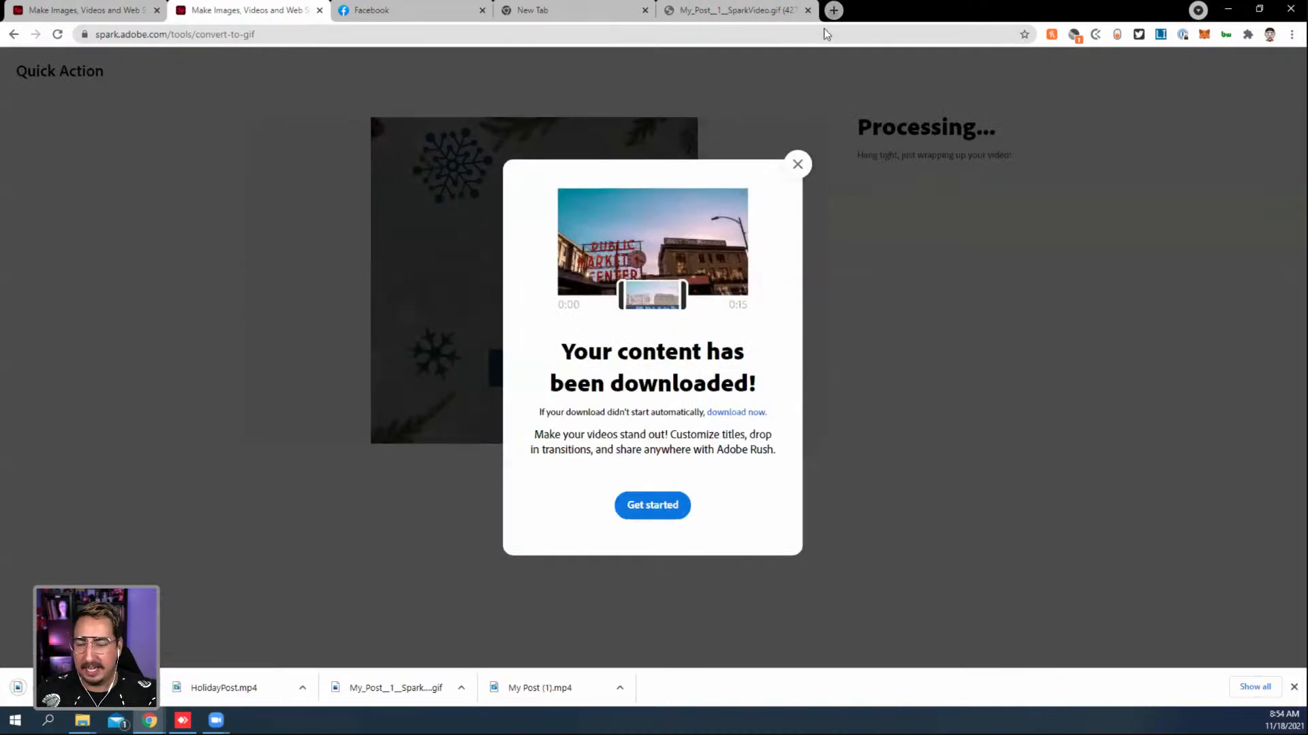
# Step: Open a new browser tab and open the newly downloaded square GIF for viewing
pyautogui.click(833, 10)
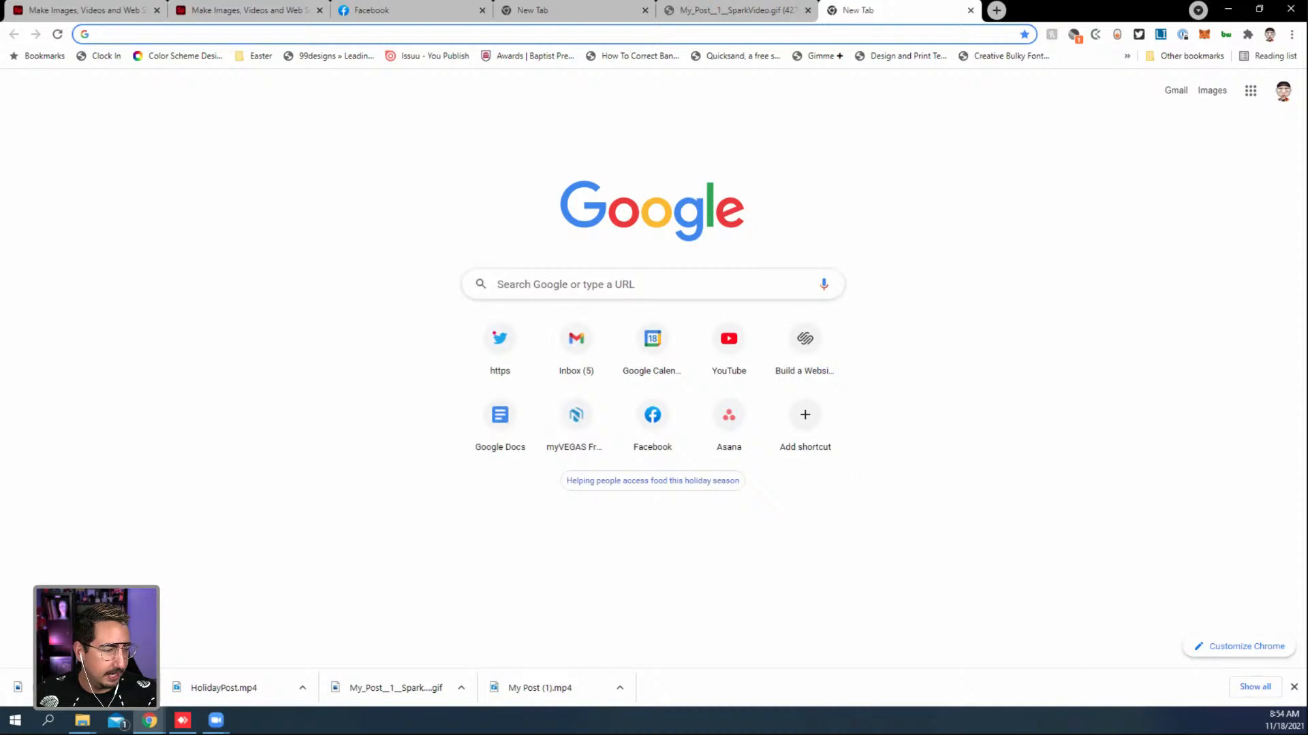
pyautogui.rightClick(162, 678)
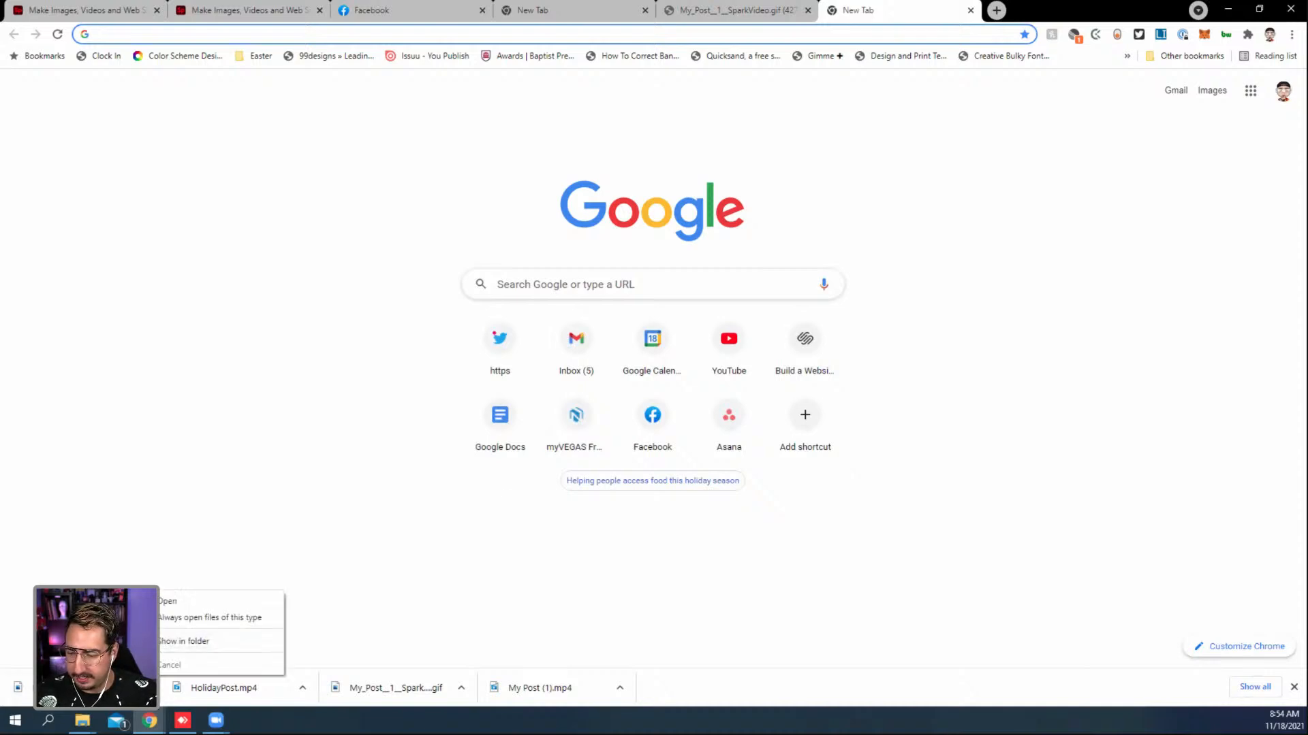
pyautogui.click(198, 602)
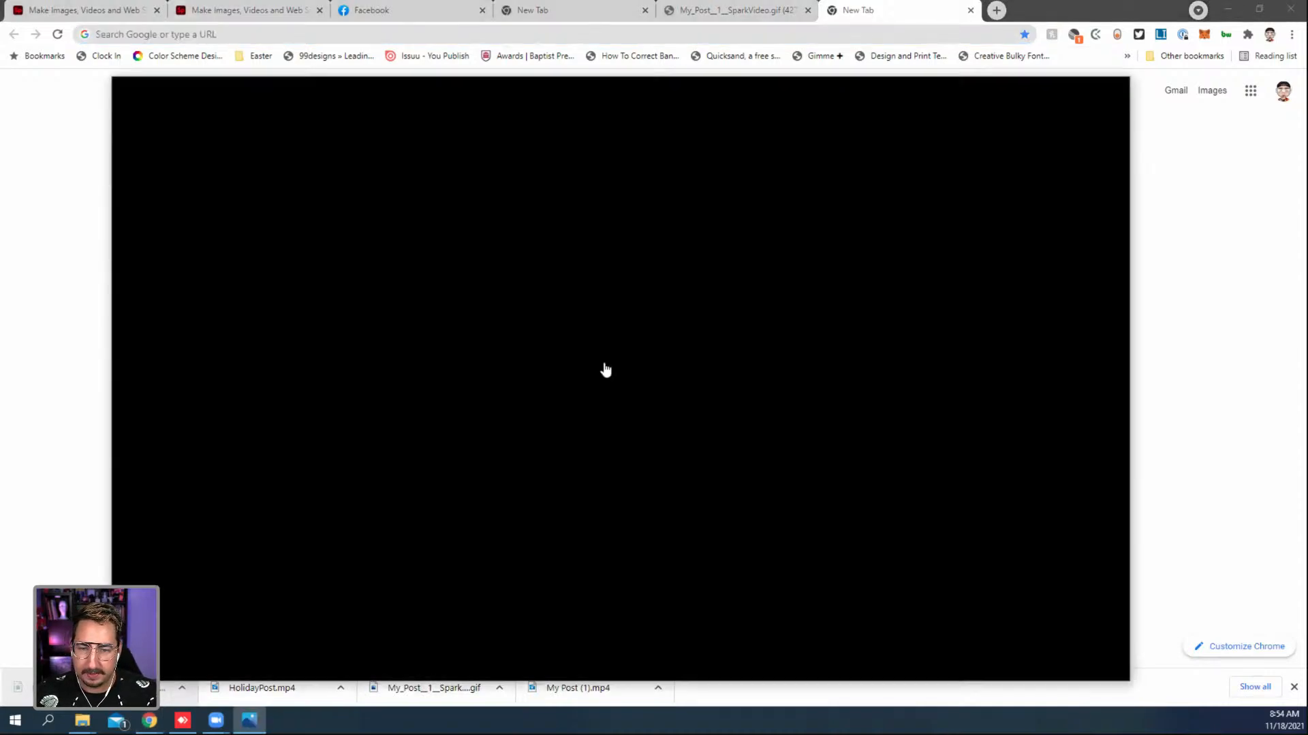